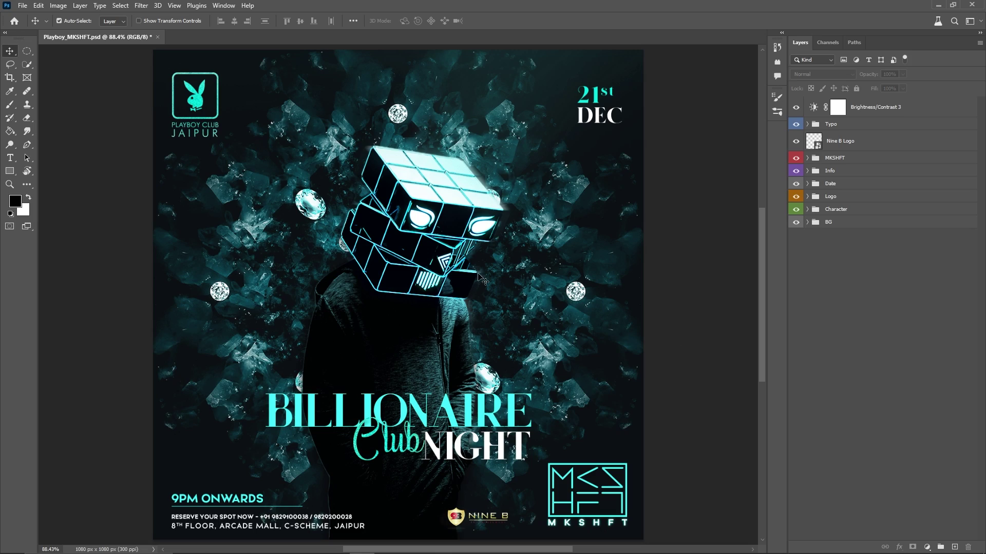
Toggle the visibility of the Typo, Info, Date and Logo groups to examine which poster elements each one holds.
click(797, 123)
click(797, 123)
click(797, 171)
click(797, 170)
click(795, 189)
click(795, 189)
click(796, 196)
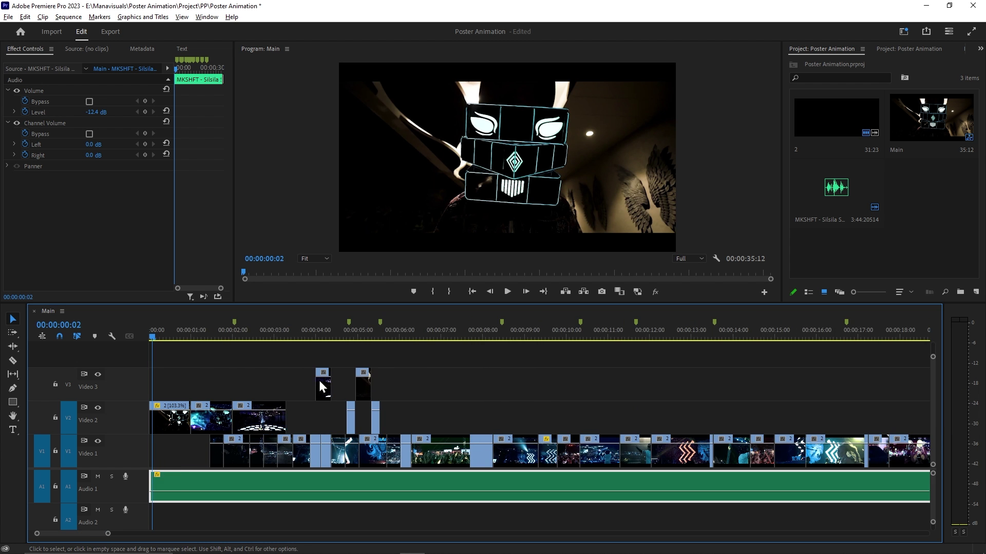
Switch to Premiere Pro and view a longer span of the Main sequence's timeline.
key(minus)
key(minus)
key(minus)
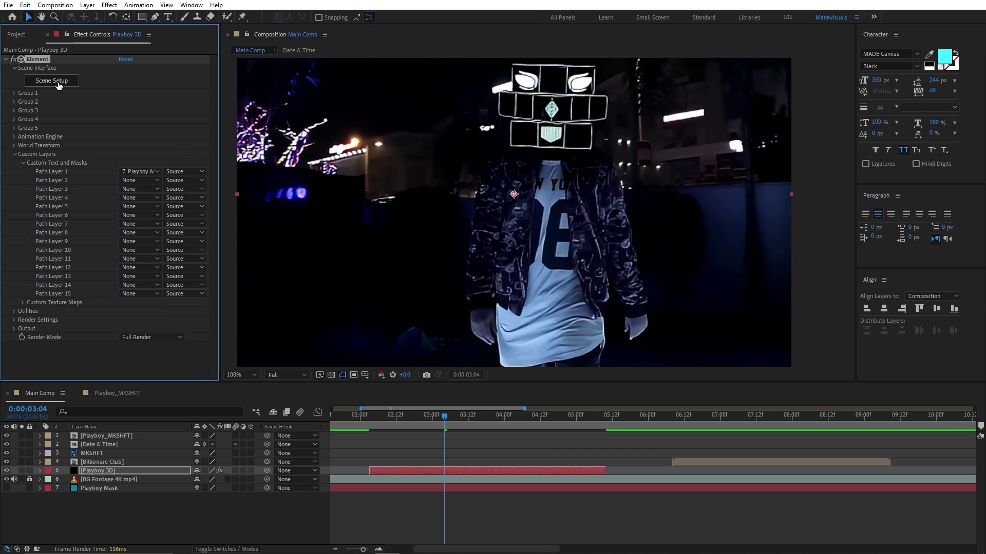
Switch to After Effects, open the Element scene setup of the Playboy 3D layer and extrude its logo path into a 3D model.
click(52, 81)
click(270, 40)
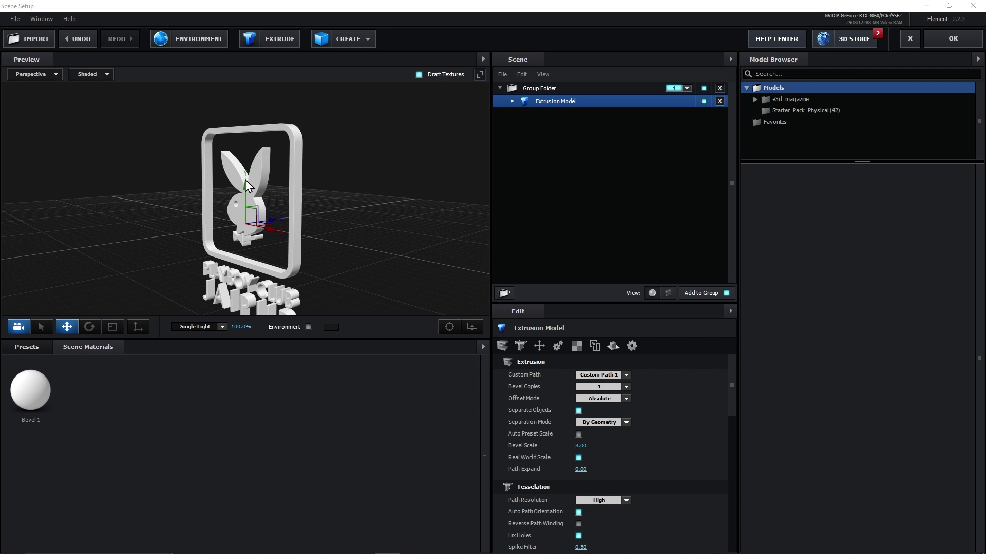
scroll(257, 177, up, 3)
drag(257, 178, 220, 175)
Browse the Metal materials in the Pro_Shaders presets and inspect the extruded logo from another angle.
click(26, 347)
double_click(33, 382)
double_click(48, 395)
click(55, 441)
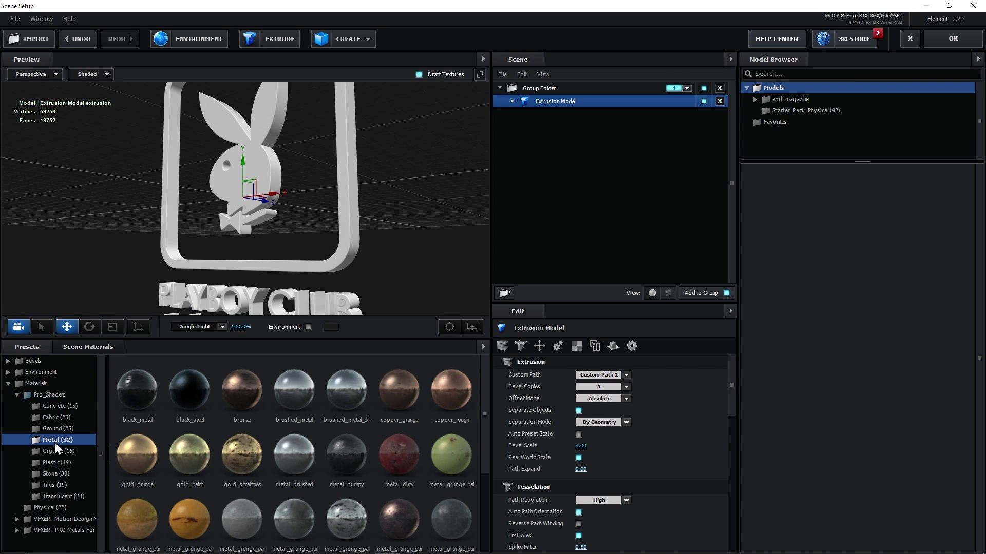
drag(206, 232, 284, 199)
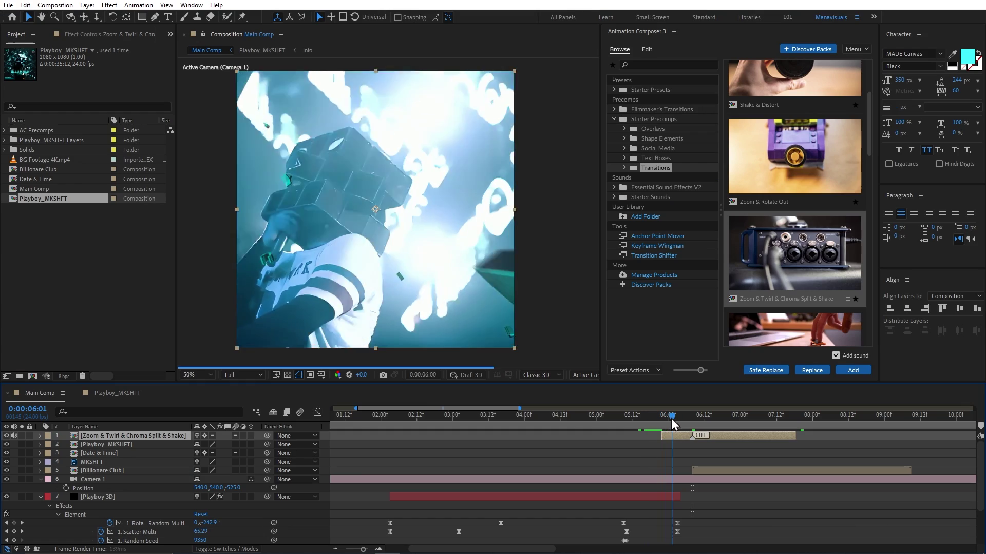
Preview the transition in Main Comp and the poster animation in the Playboy_MKSHFT composition.
drag(679, 418, 723, 417)
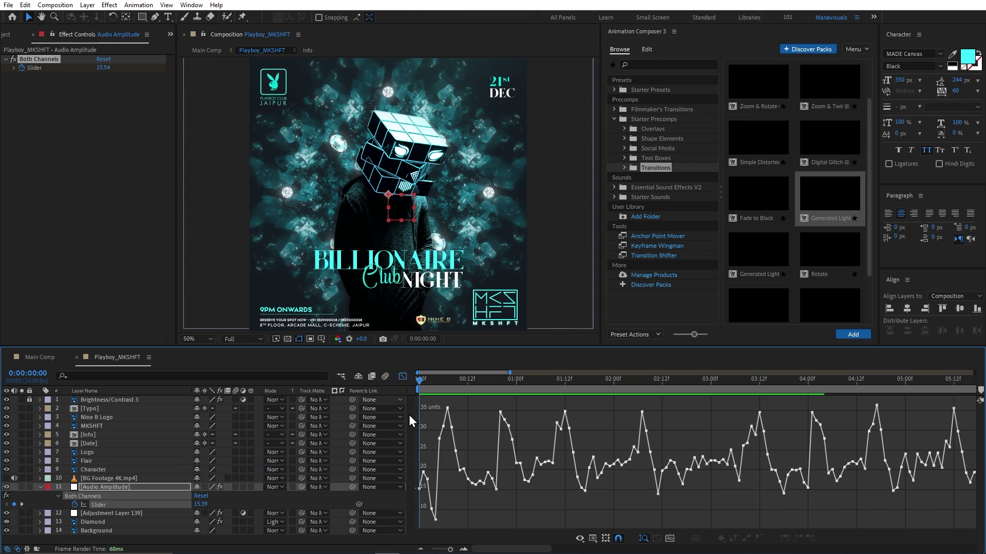
key(space)
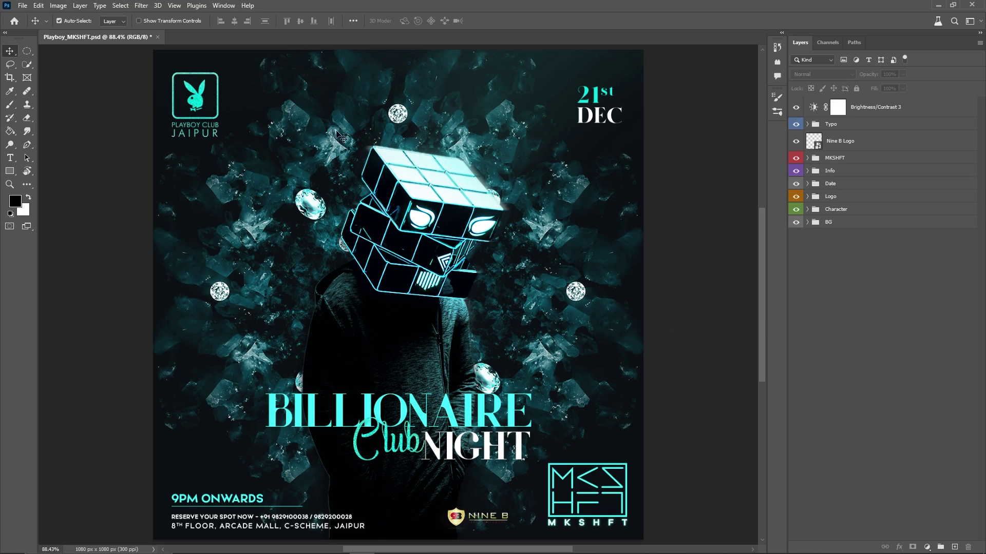
Switch to Photoshop and toggle the Typo, Info, Date, Logo, Character and BG groups off and on to examine each.
click(797, 126)
click(797, 126)
click(795, 170)
click(795, 170)
click(794, 188)
click(796, 184)
click(796, 196)
click(796, 197)
click(796, 209)
click(796, 210)
click(796, 223)
click(796, 224)
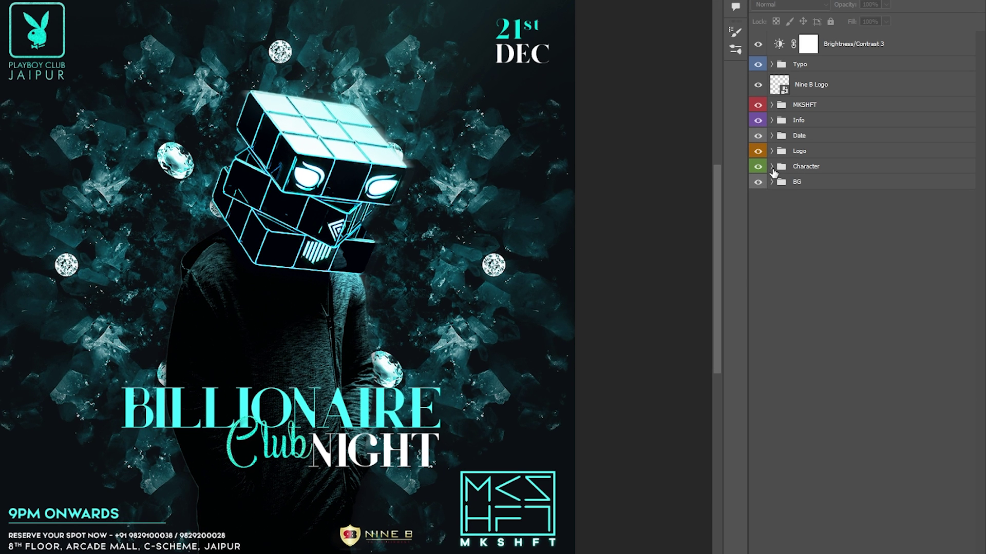
Expand the Character and BG groups to inspect their layers, and collapse both again.
click(808, 210)
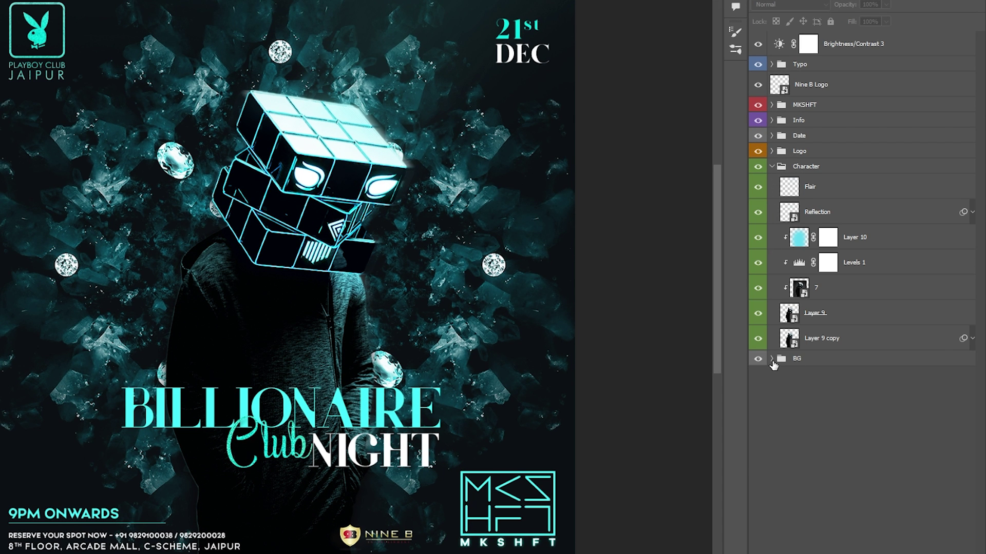
click(771, 359)
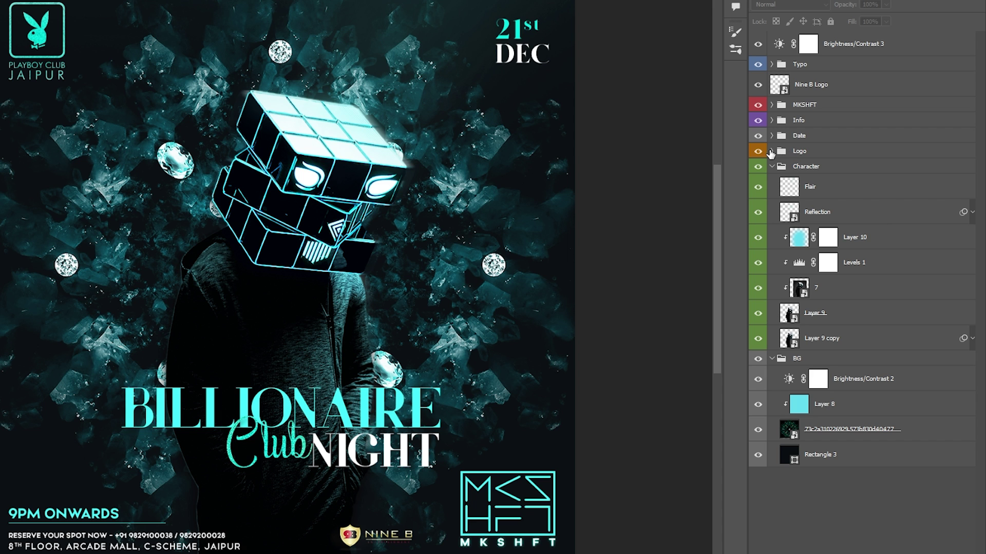
click(772, 167)
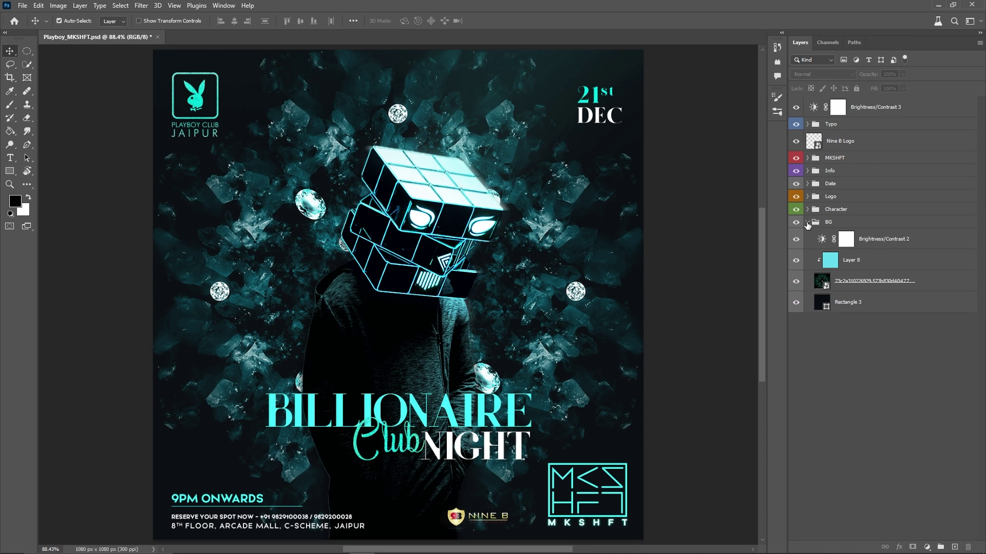
click(807, 223)
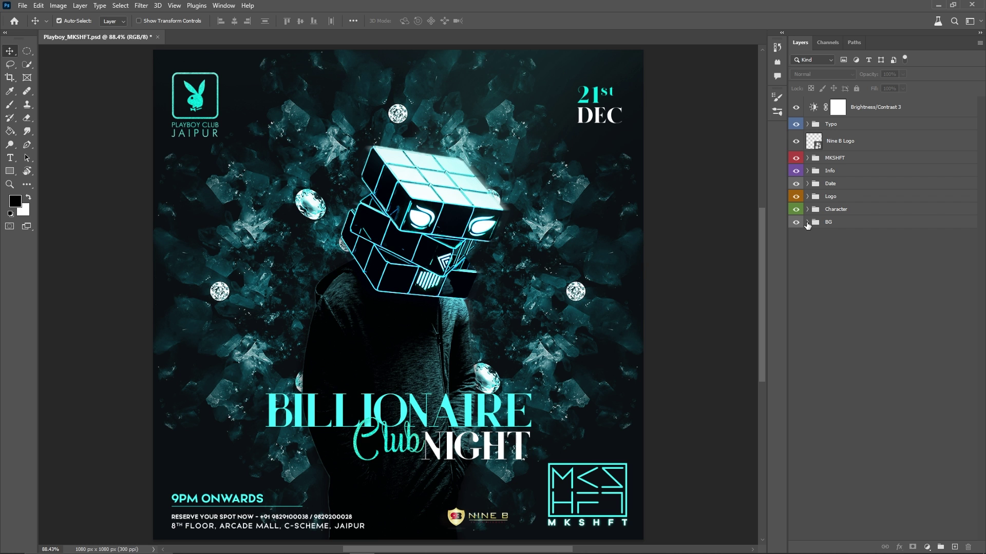
In the Typo group, merge Layer 18 copy, Brightness/Contrast 3 and Layer 2 into one clipped layer.
click(807, 125)
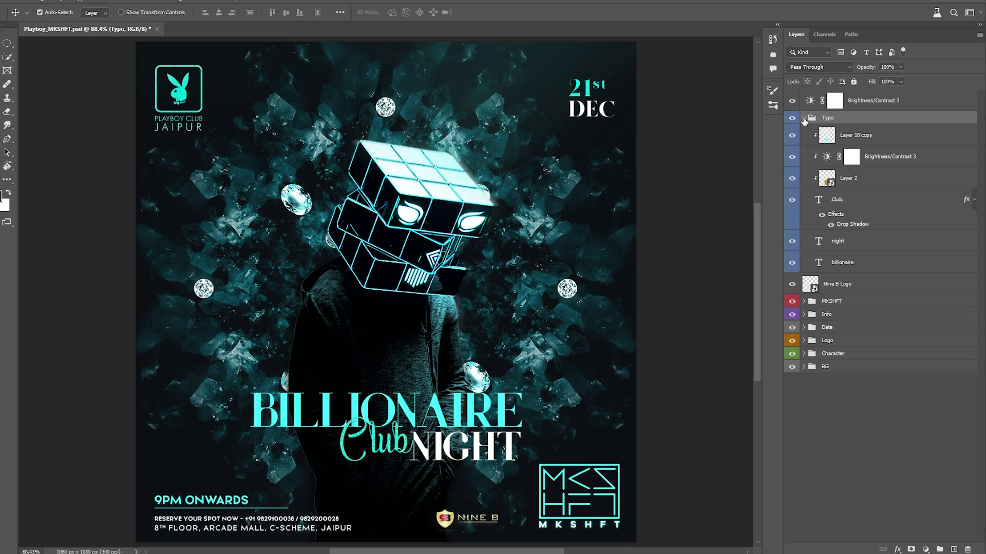
click(759, 65)
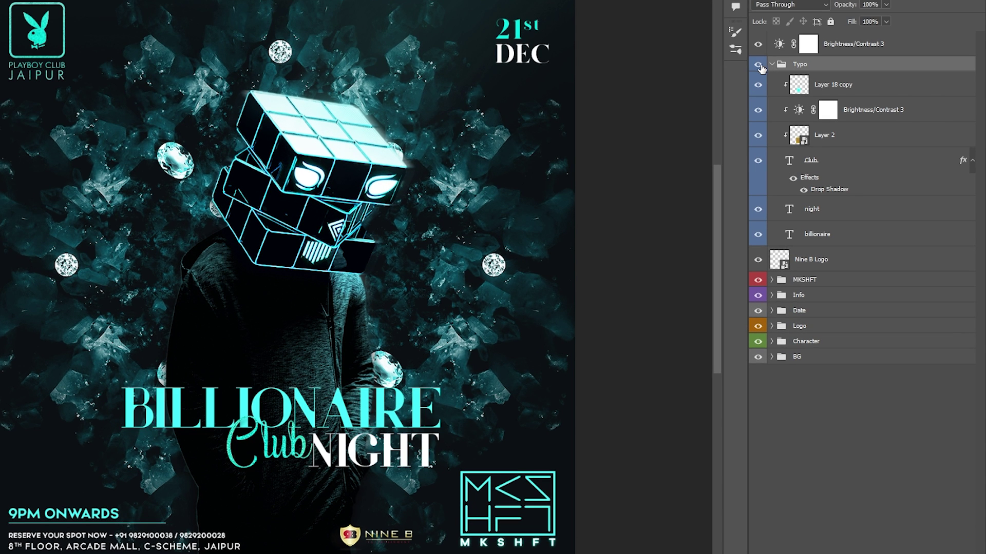
click(814, 83)
shift+click(824, 138)
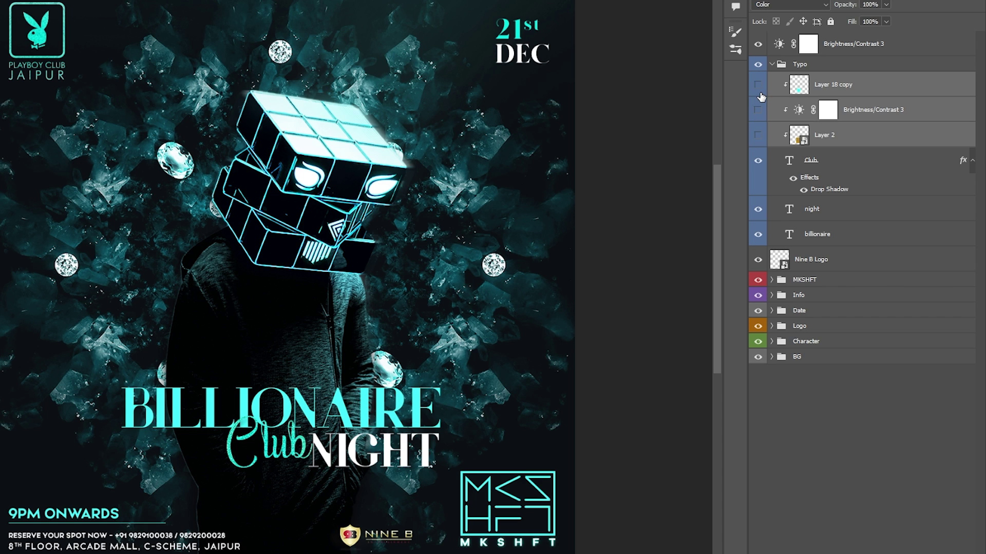
drag(760, 104, 758, 146)
key(ctrl+e)
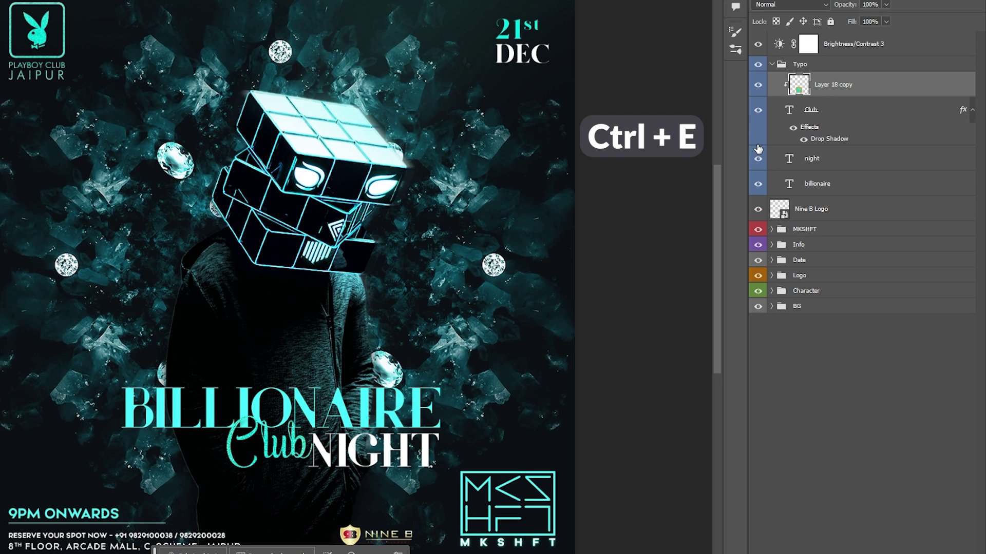
Compare the Club text with and without its merged clipping layer, check the other text layers and collapse the Typo group.
click(757, 88)
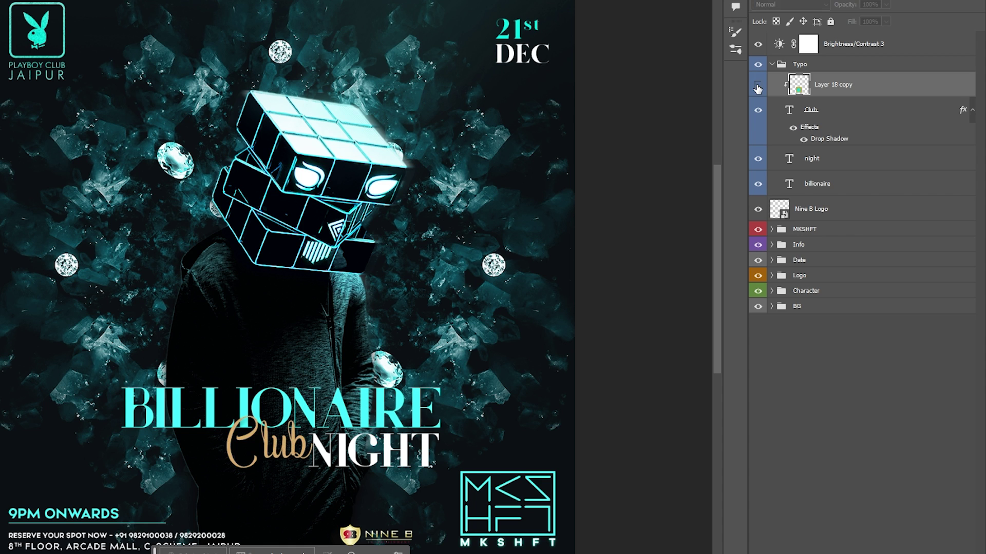
click(758, 89)
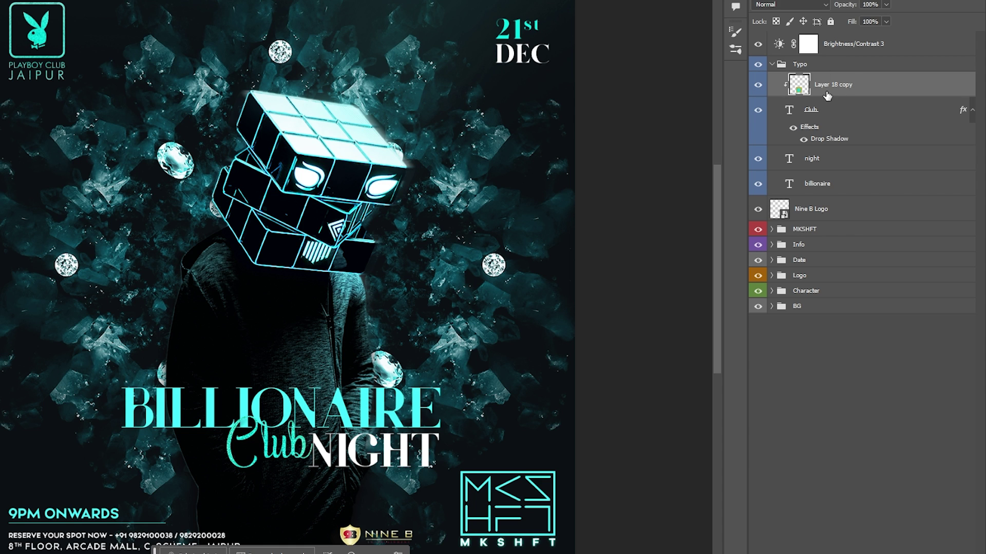
click(832, 136)
click(854, 156)
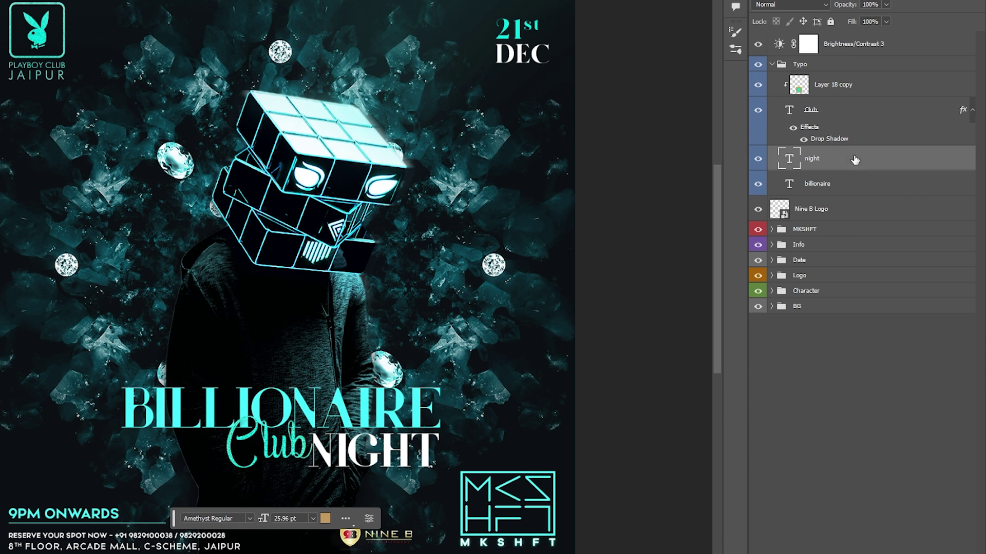
click(771, 64)
Inspect the layers of the MKSHFT group, merge the group into a single layer and check its visibility.
click(772, 105)
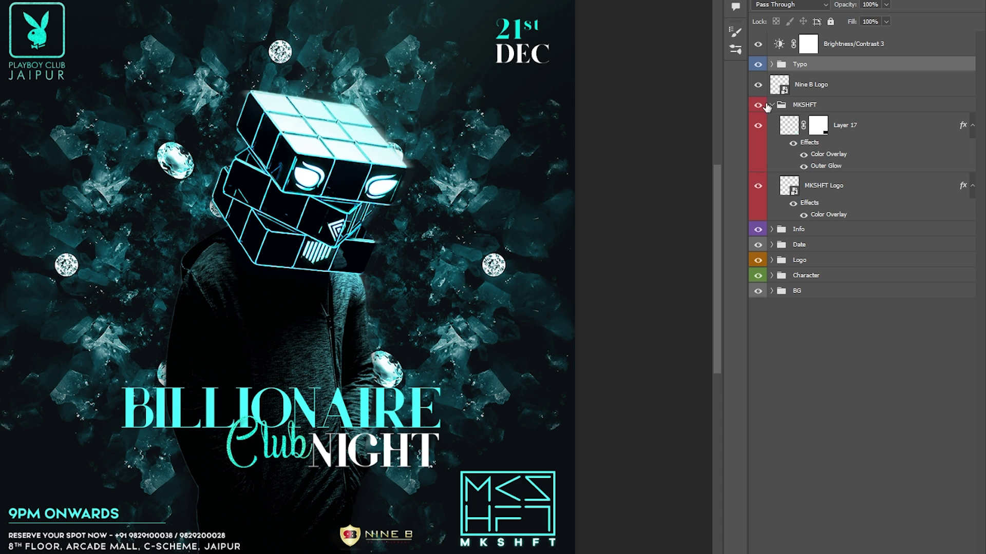
click(755, 106)
click(755, 105)
click(757, 126)
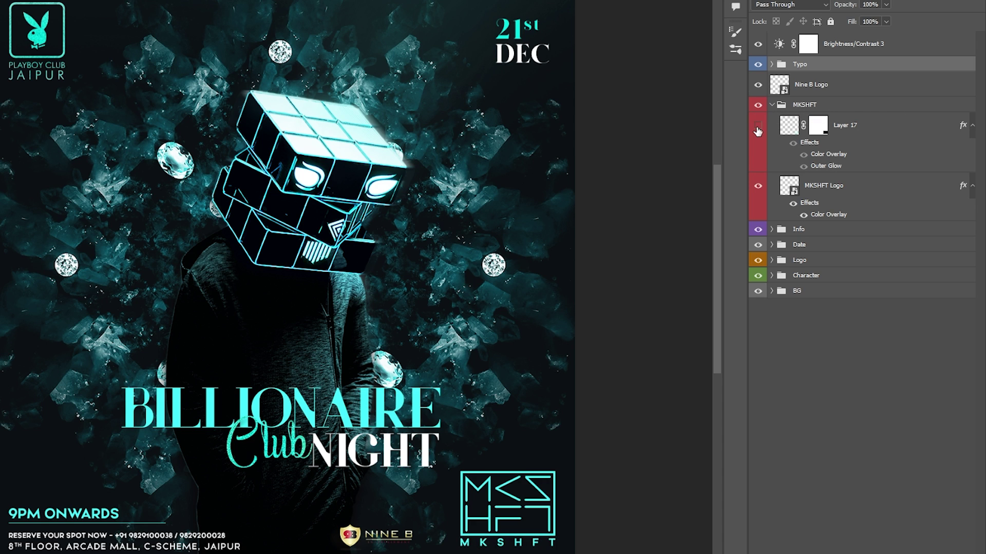
click(758, 129)
click(758, 186)
click(758, 186)
click(804, 105)
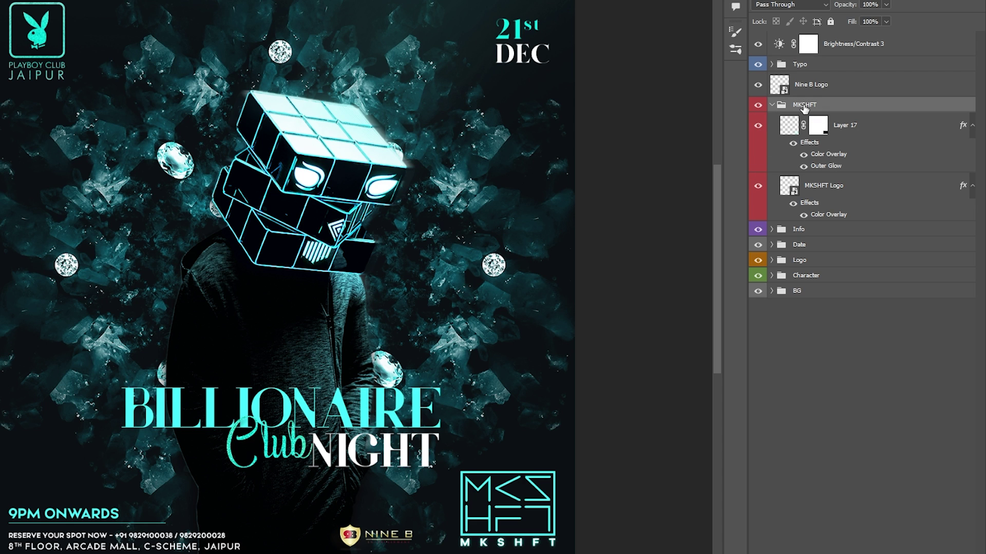
key(ctrl+e)
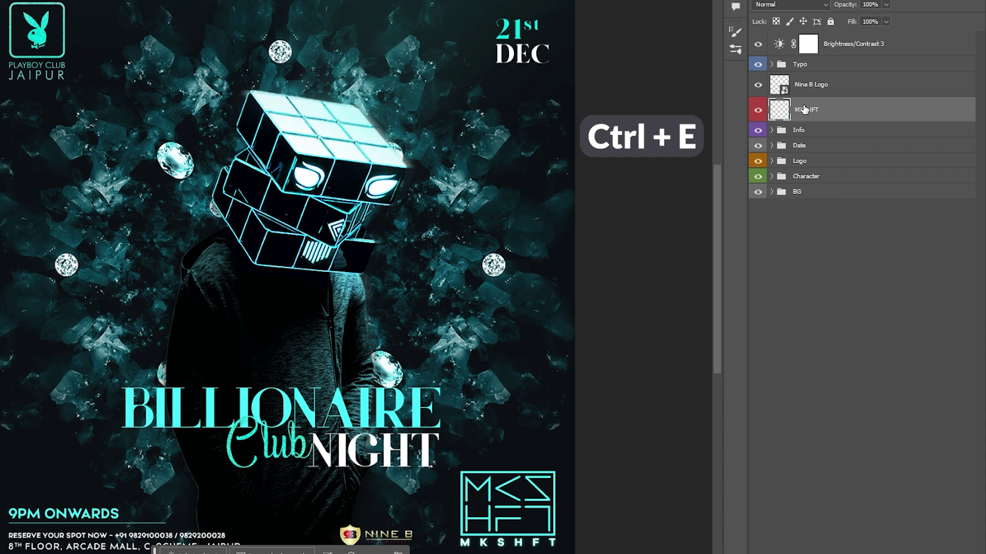
click(758, 110)
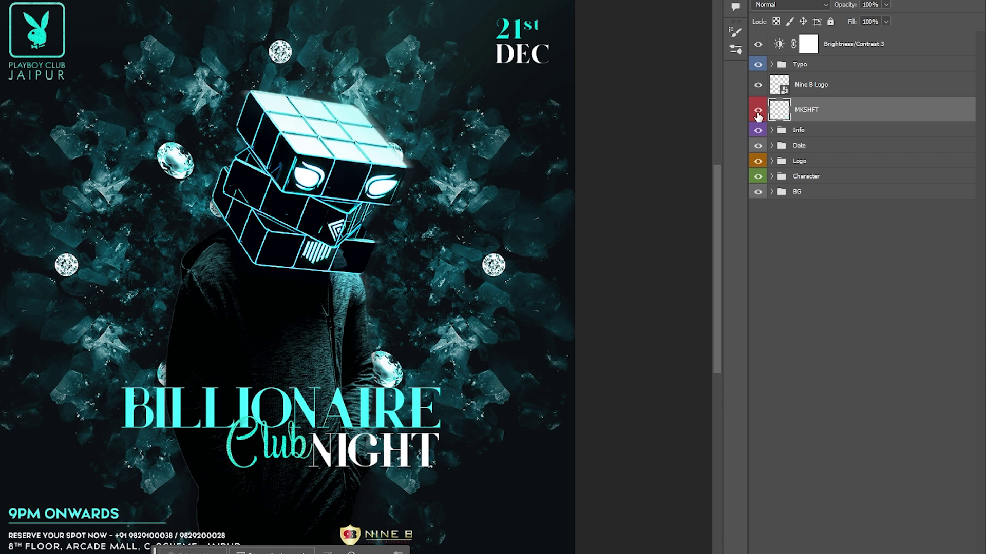
click(757, 111)
Expand the Info and Date groups to inspect their layers, and collapse each again.
click(772, 130)
click(789, 132)
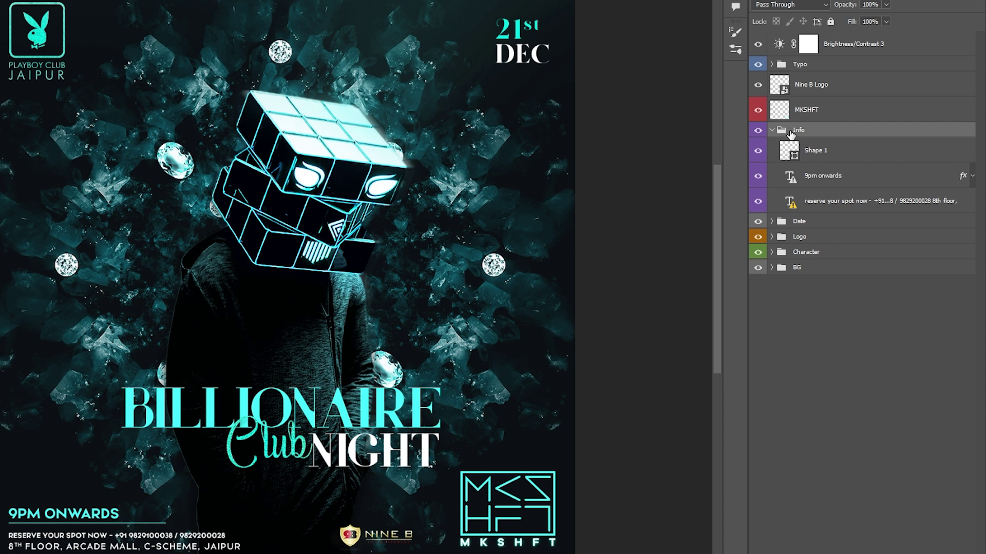
click(772, 130)
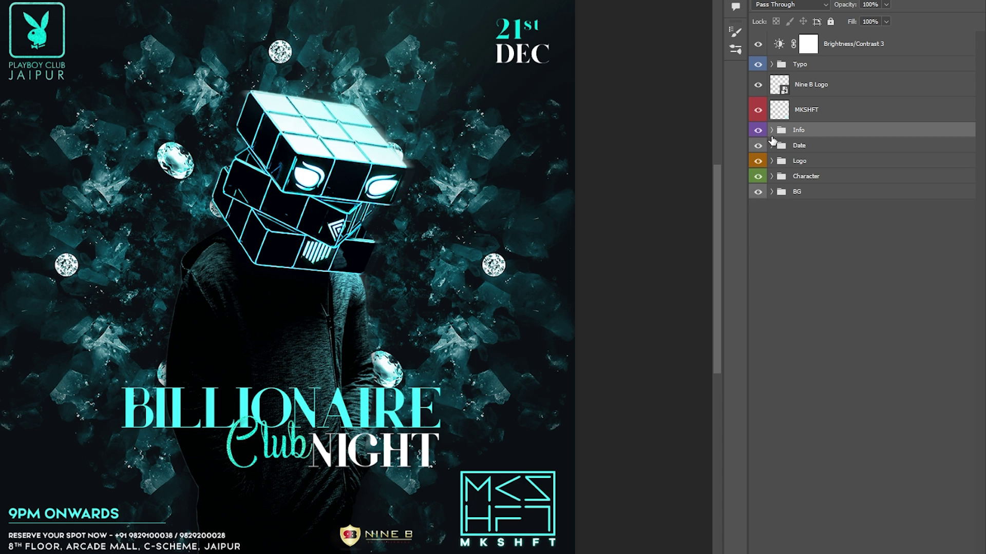
click(772, 146)
click(756, 147)
click(771, 146)
Inspect the contents of the Logo group and merge the group into a single layer.
click(772, 161)
click(796, 163)
click(759, 162)
click(759, 162)
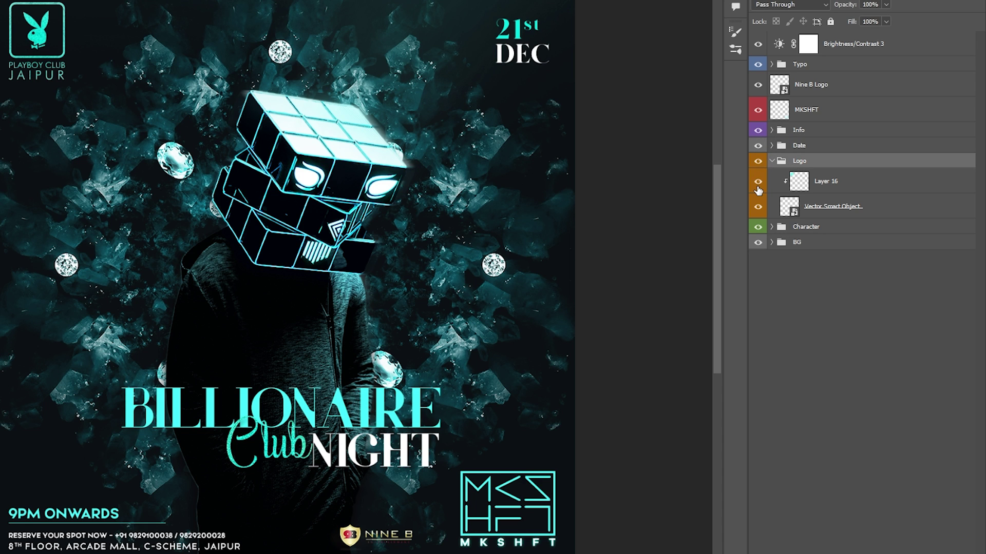
click(757, 187)
click(757, 187)
key(ctrl+e)
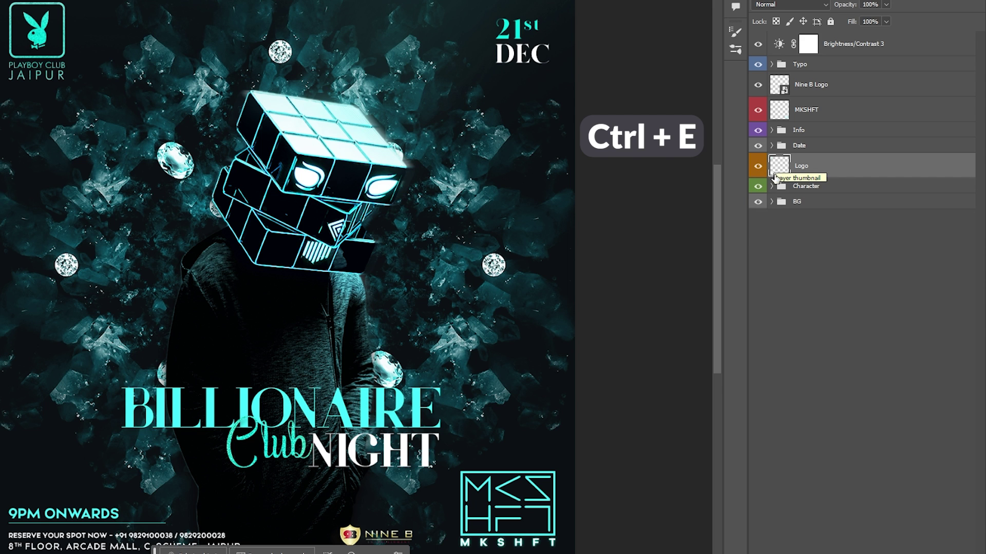
Expand the Character group and toggle the group and each layer from Flair to Layer 9 copy to examine their contributions.
click(771, 186)
click(758, 187)
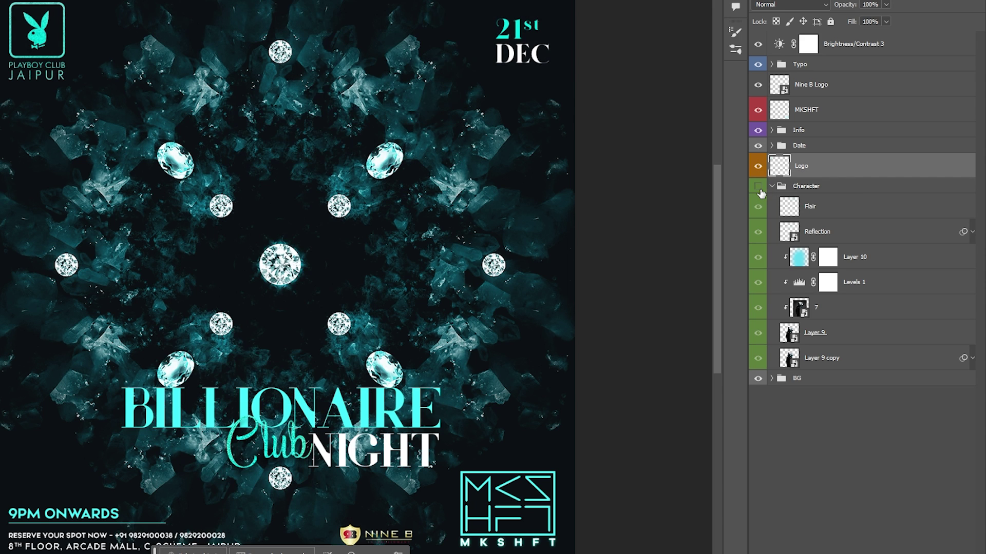
click(759, 188)
click(758, 208)
click(759, 208)
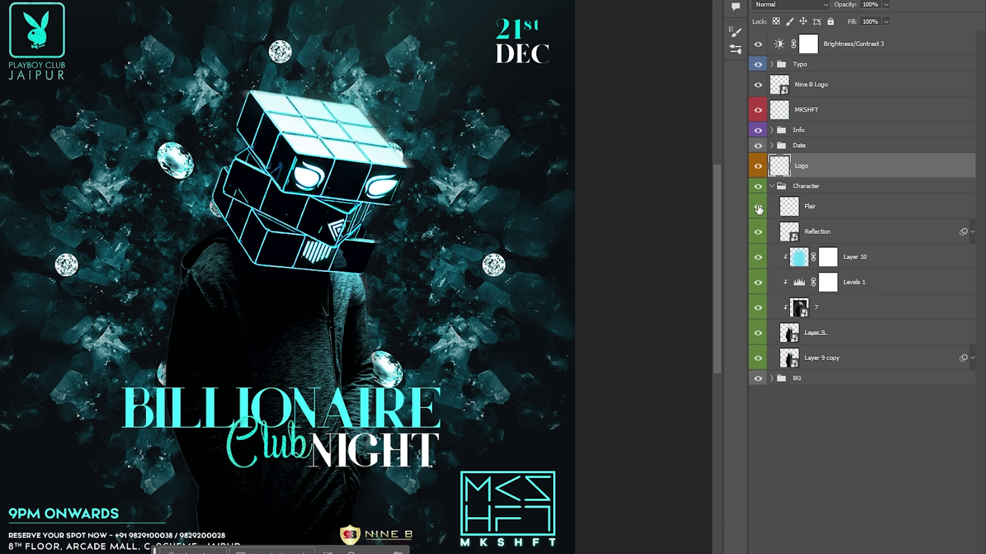
click(758, 232)
click(758, 232)
click(758, 259)
click(759, 259)
click(757, 283)
click(758, 282)
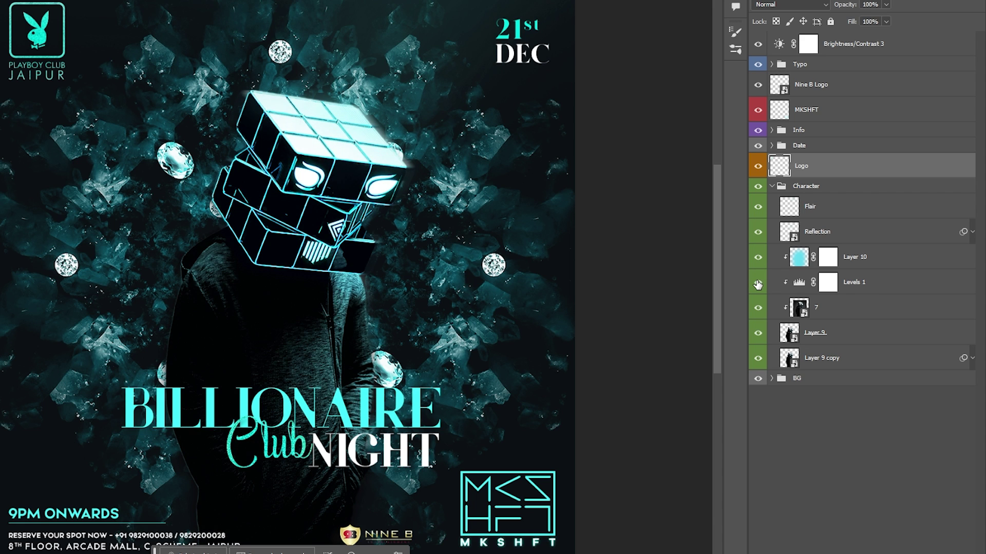
click(758, 308)
click(759, 308)
click(758, 334)
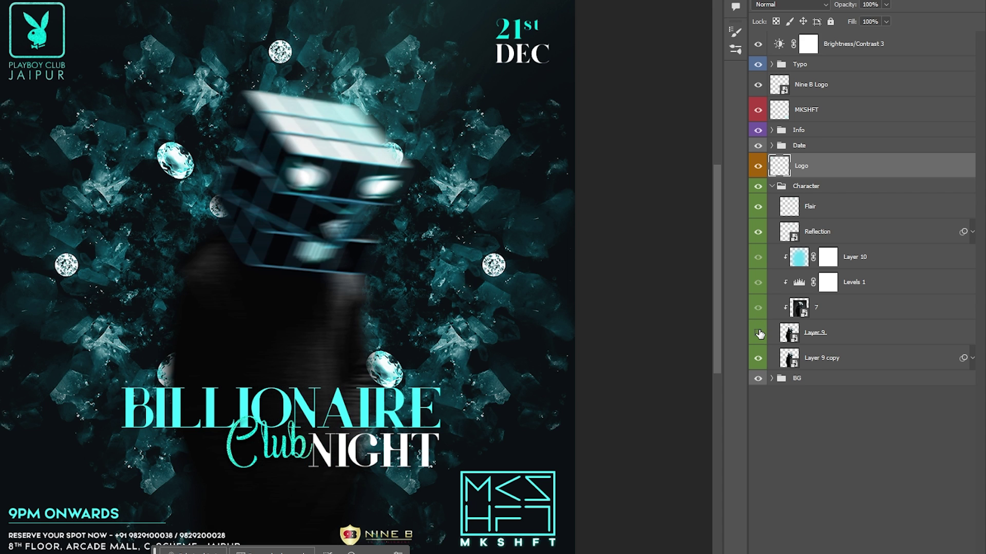
click(758, 334)
click(759, 359)
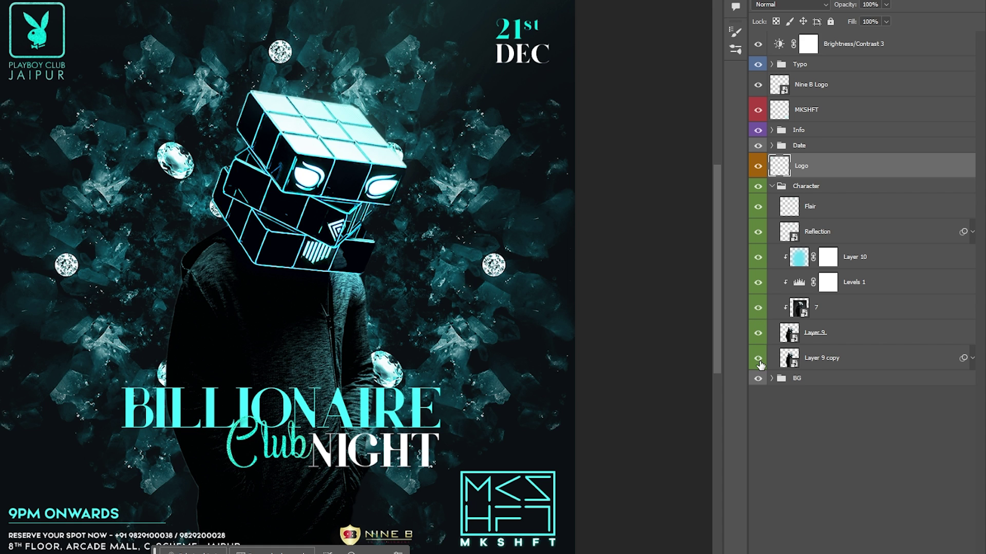
click(758, 359)
click(759, 360)
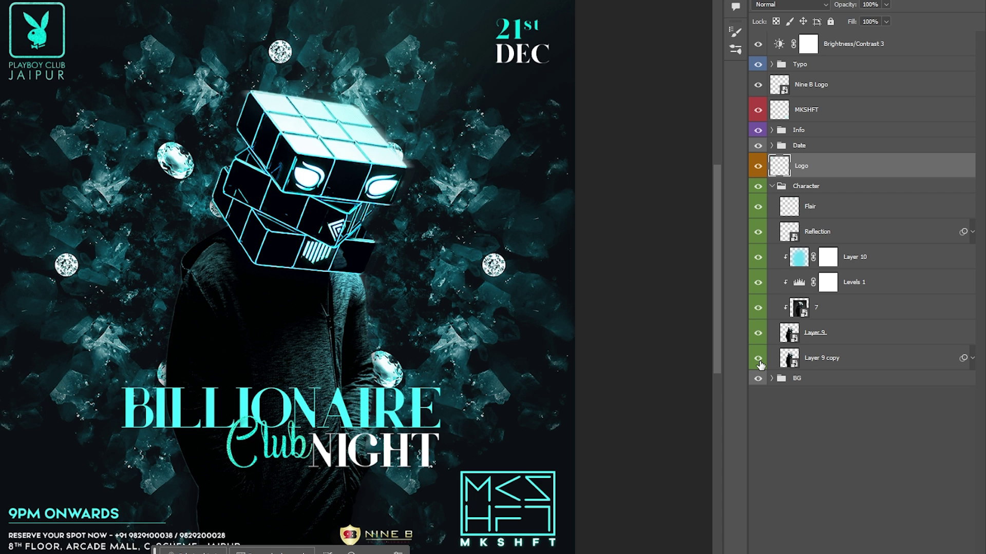
Check the visibility of the Flair and Reflection layers in the Character group and merge the two into one layer.
click(812, 208)
click(849, 240)
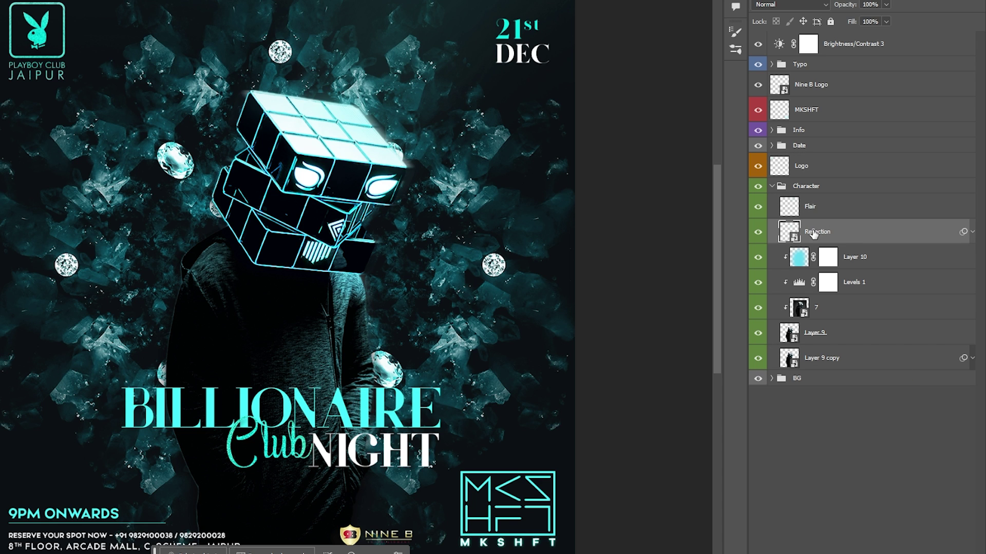
click(760, 213)
click(759, 213)
click(755, 236)
click(755, 236)
shift+click(821, 215)
key(ctrl+e)
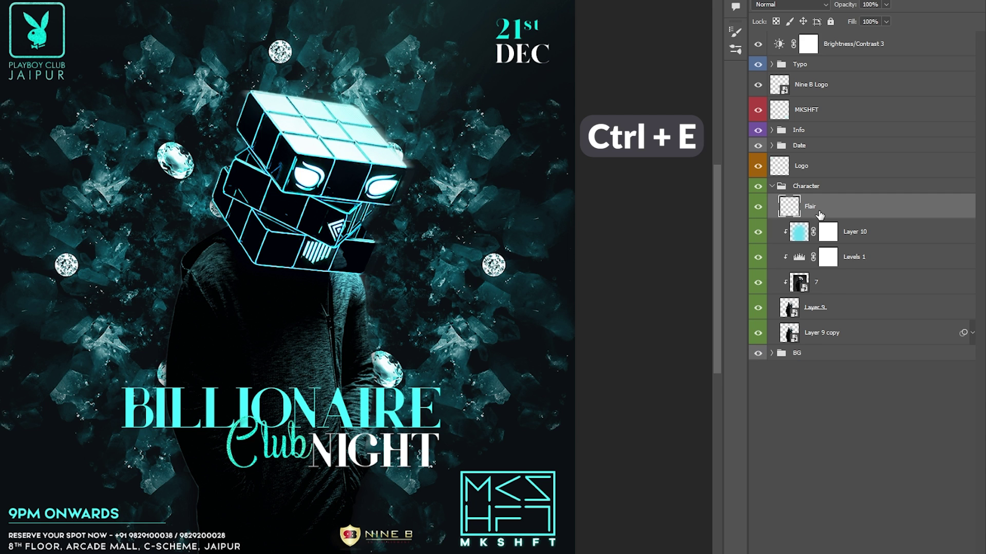
Merge Layer 10 through Layer 9 copy into one layer named Character, and ungroup the surrounding Character group.
mouse_move(758, 231)
mouse_down()
mouse_move(759, 287)
mouse_move(762, 239)
mouse_up()
click(815, 238)
shift+click(853, 331)
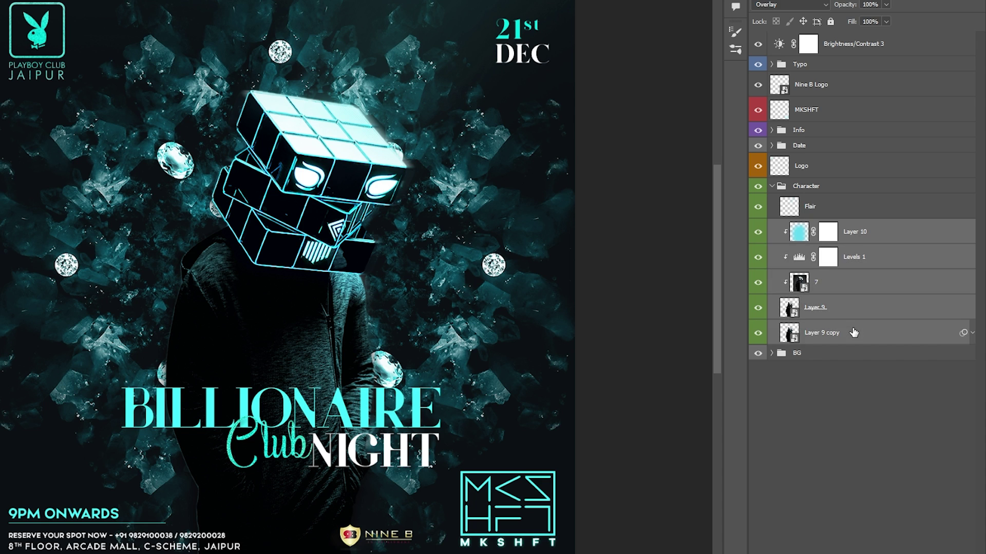
key(ctrl+e)
double_click(815, 232)
text(Character)
key(Return)
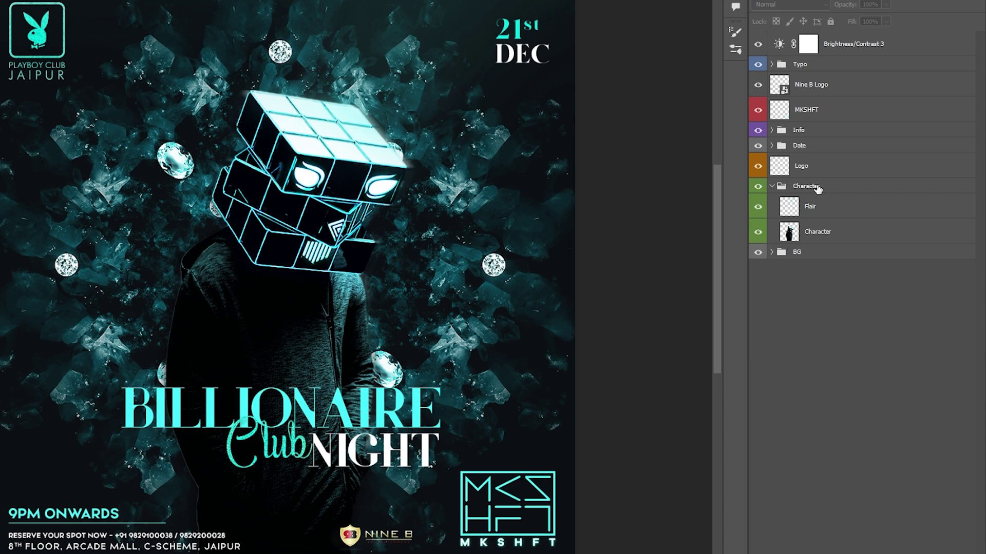
click(818, 188)
key(ctrl+shift+g)
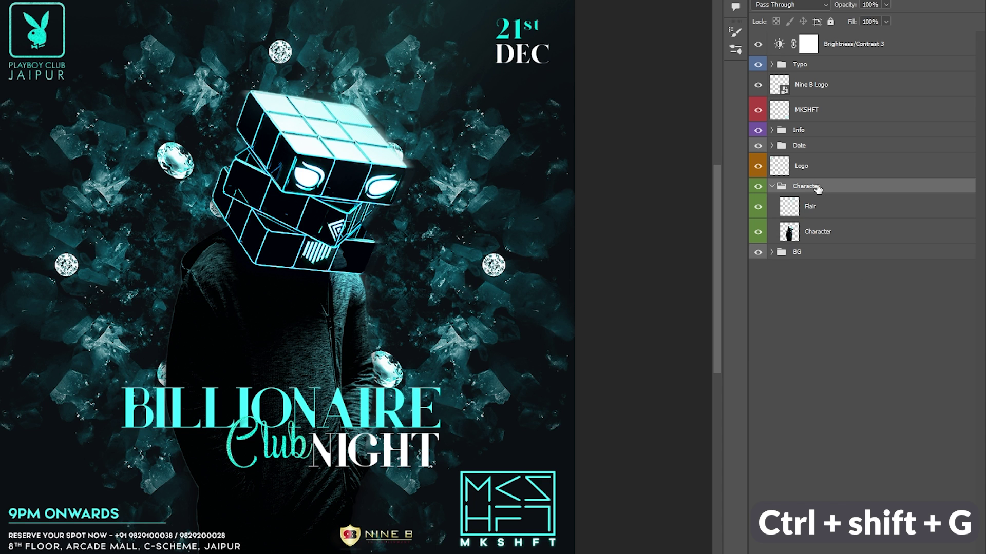
Expand the BG group, isolate it from the other layers, and toggle Layer 8 and the pattern image layer to see their effect.
click(786, 238)
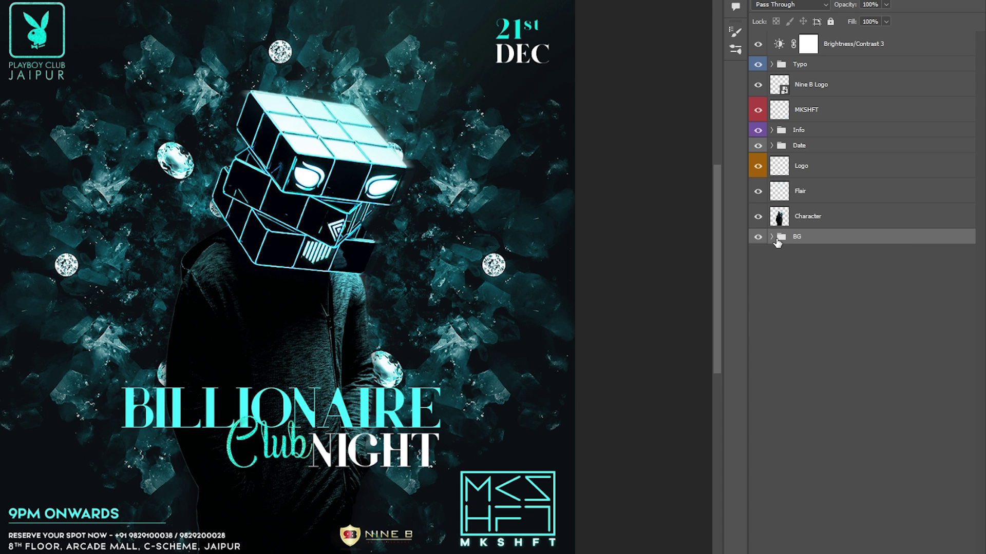
click(771, 237)
alt+click(761, 238)
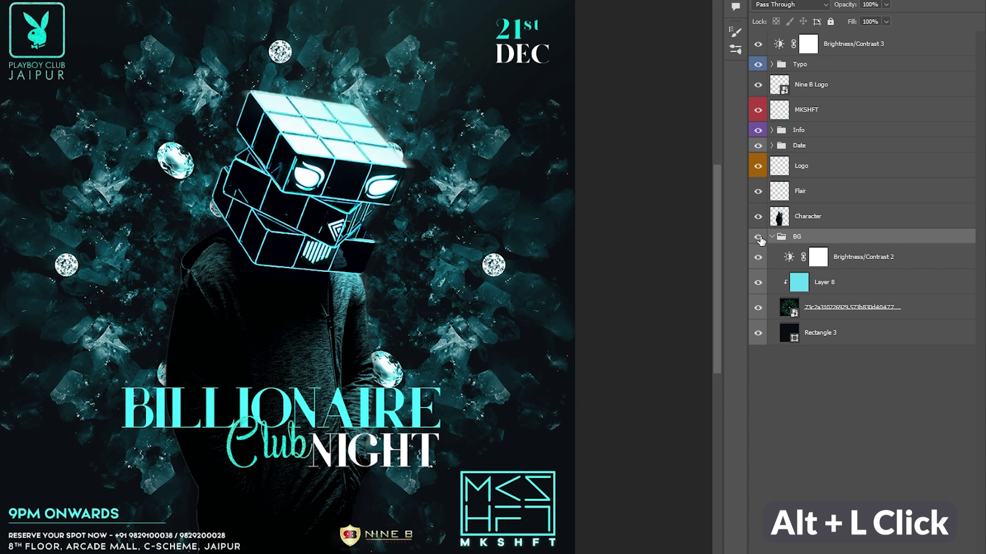
click(758, 283)
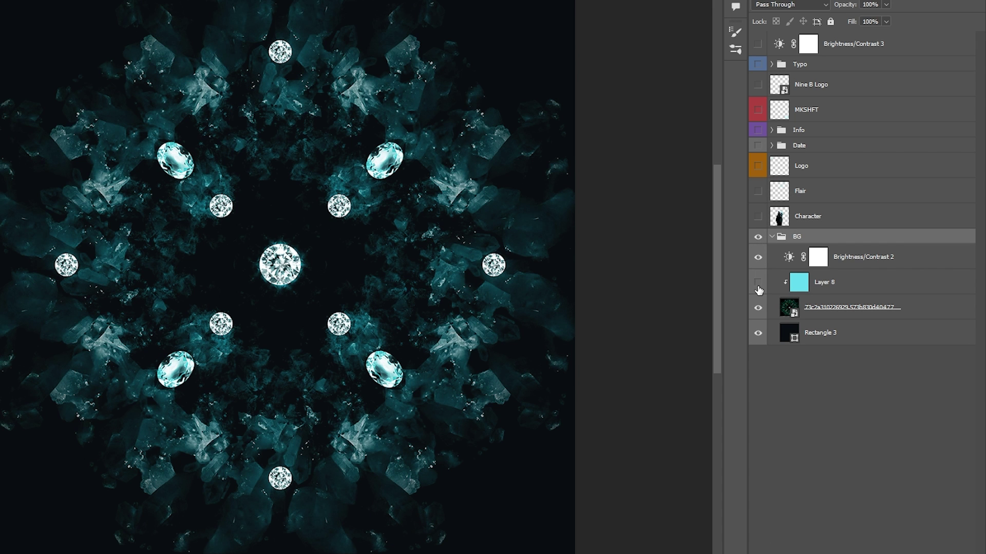
click(758, 308)
click(758, 308)
Try to merge Brightness/Contrast 2, Layer 8 and the pattern image layer, and undo the merge.
click(855, 255)
shift+click(848, 314)
key(ctrl+e)
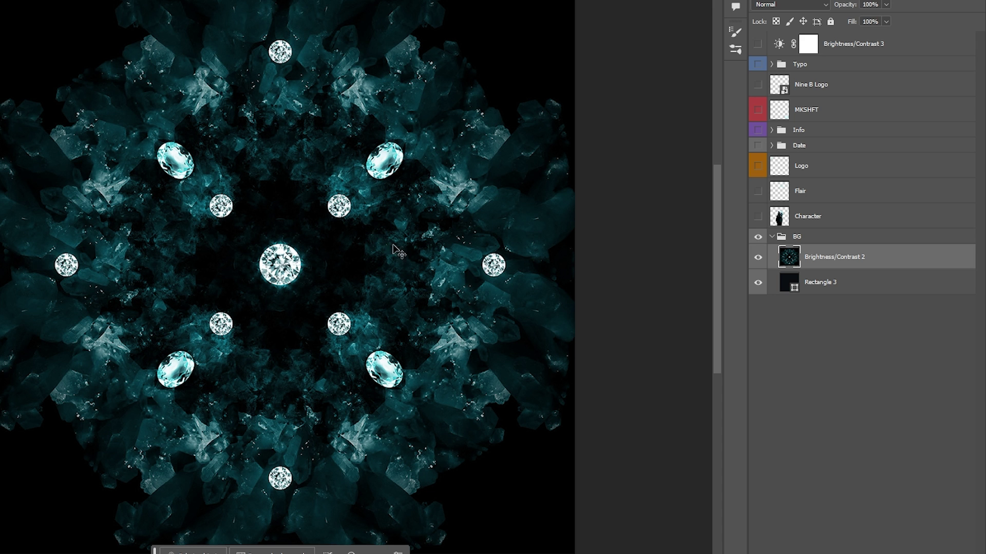
key(ctrl+z)
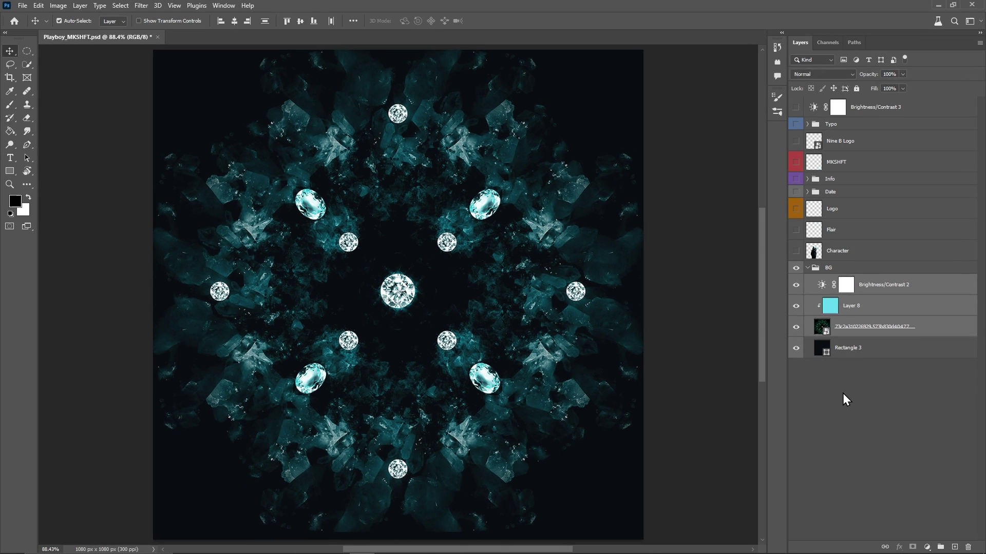
Merge the pattern image layer with Layer 8 and Brightness/Contrast 2, and set the merged layer's blend mode to Lighten.
click(814, 388)
click(840, 312)
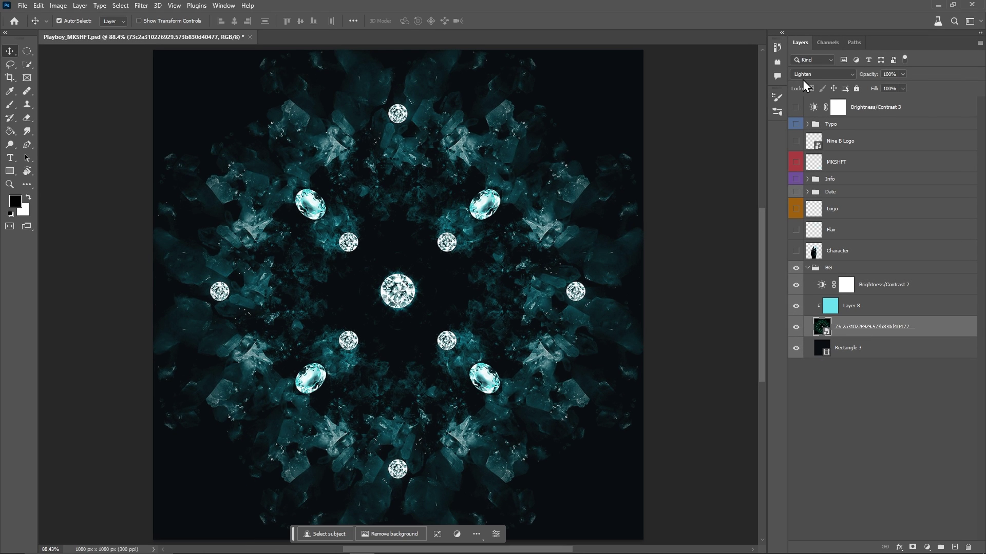
shift+click(872, 289)
key(ctrl+e)
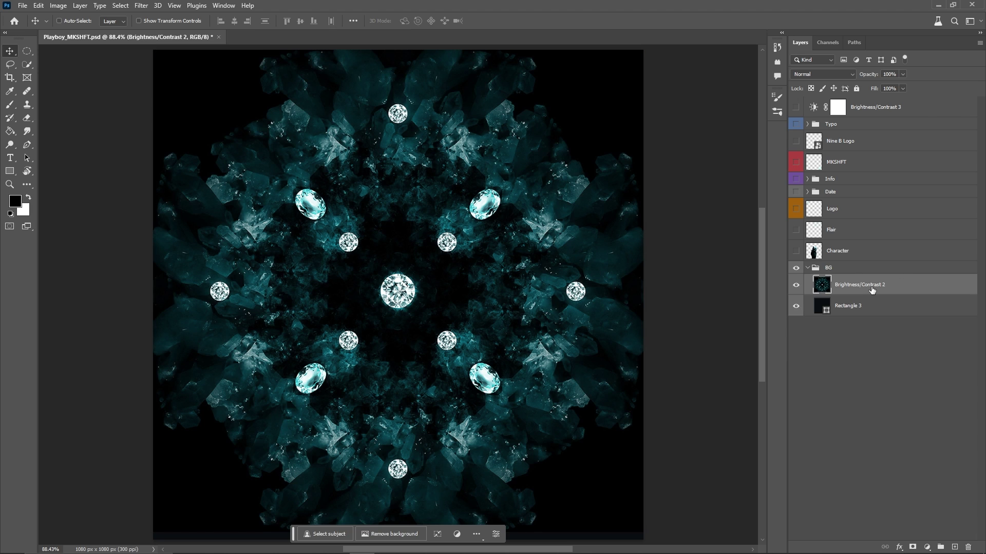
click(800, 74)
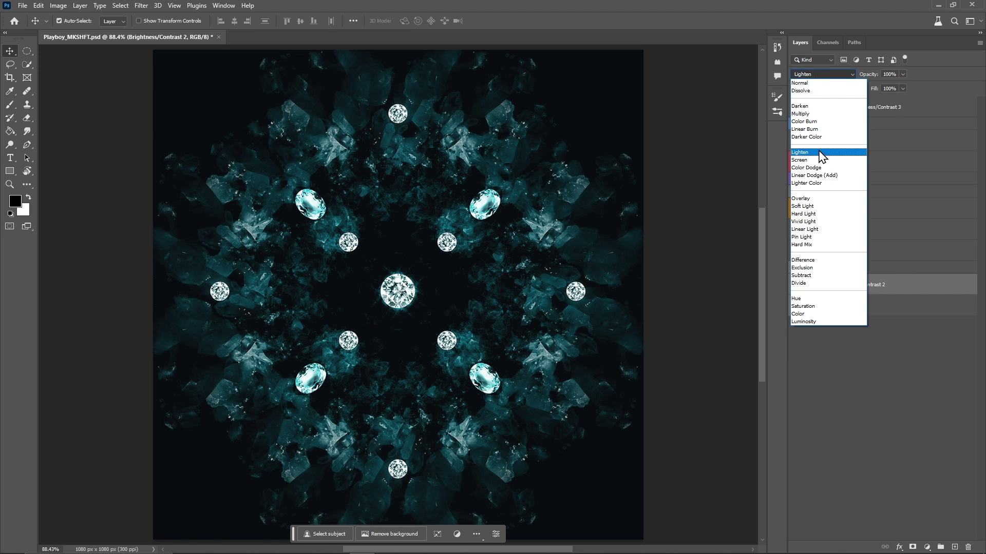
click(822, 153)
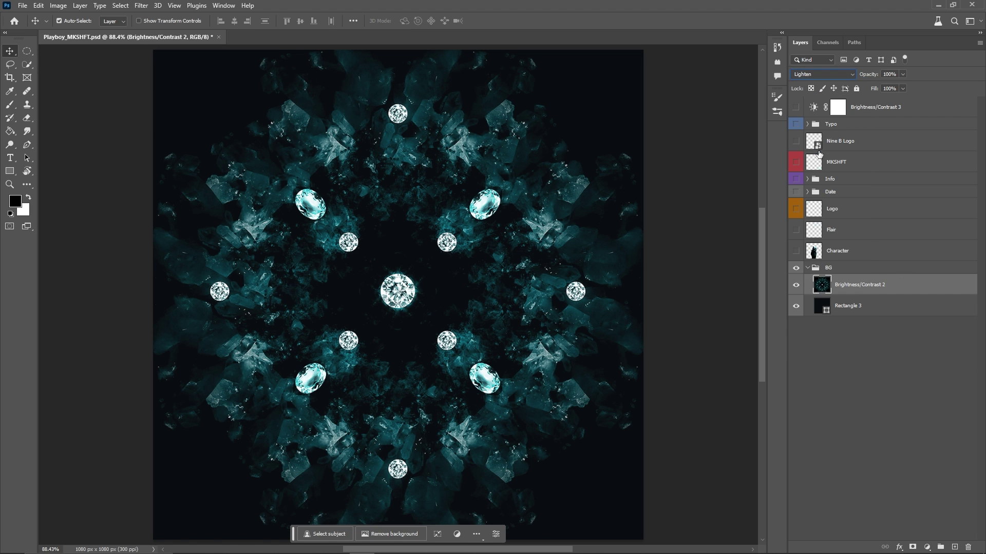
Ungroup the BG group, rename the merged pattern layer Diamond and rename Rectangle 3 Background.
key(ctrl+shift+g)
double_click(844, 273)
text(Diamond)
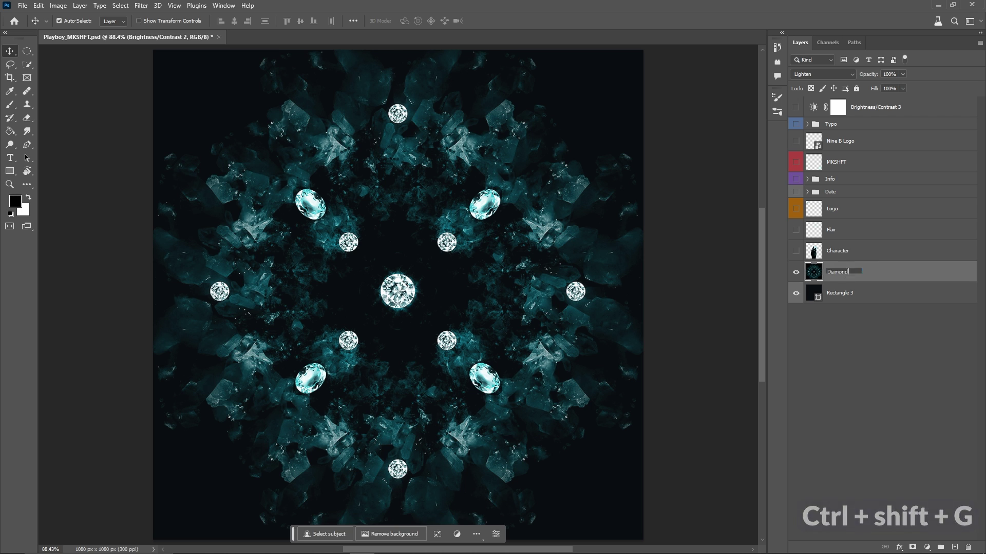
key(Tab)
text(Background)
key(Return)
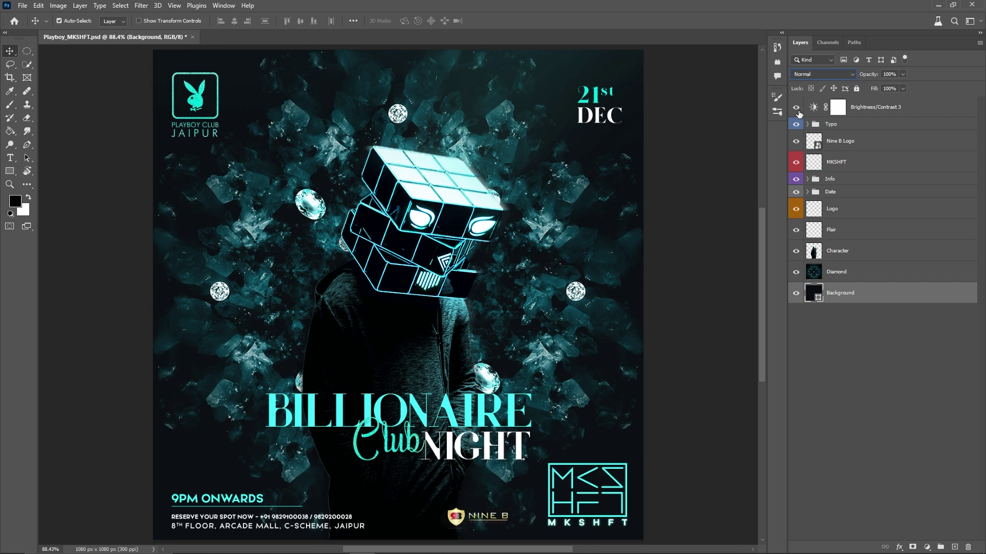
key(ctrl+minus)
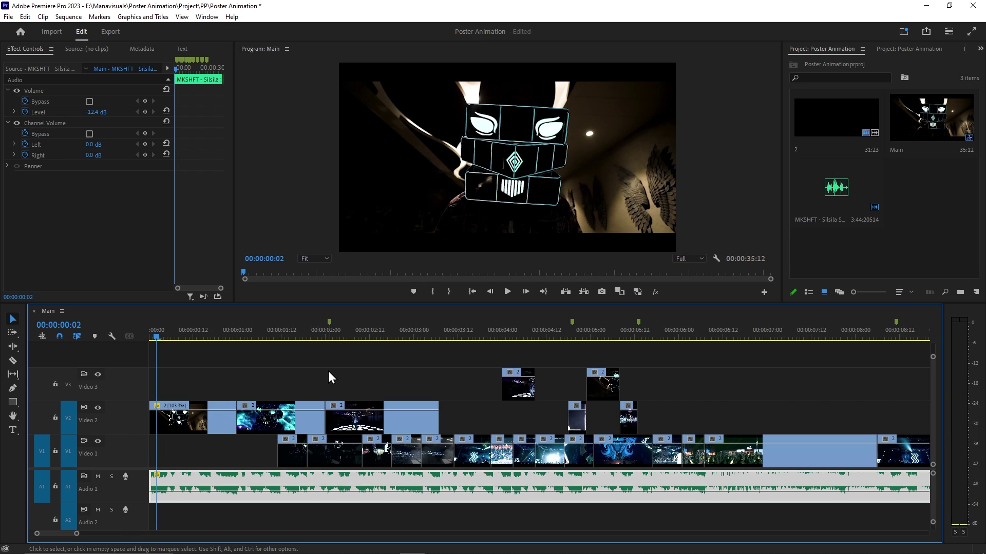
Browse the videos on the MKSHFT YouTube channel and open the MKSHFT Live at Taste of Vadodara video.
scroll(319, 380, down, 5)
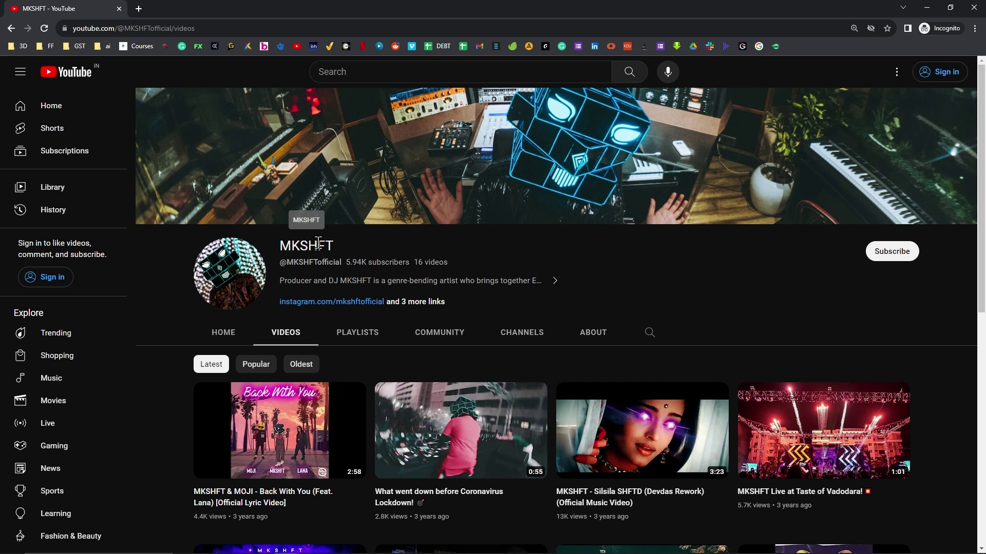
click(794, 433)
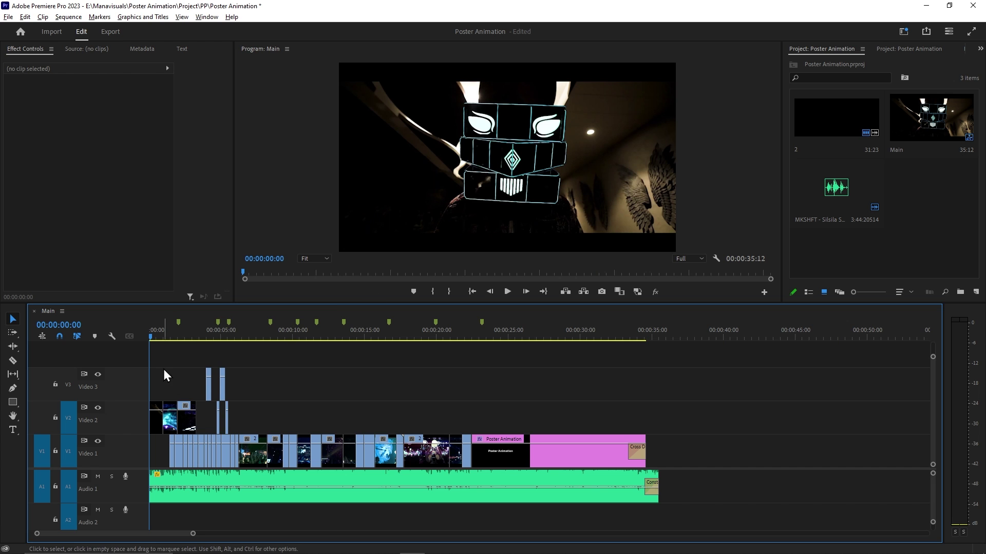
In Premiere Pro, play the Main sequence from the start and enlarge the program preview to review the edit.
key(space)
mouse_move(156, 334)
mouse_down()
mouse_move(345, 328)
mouse_move(149, 337)
mouse_up()
key(space)
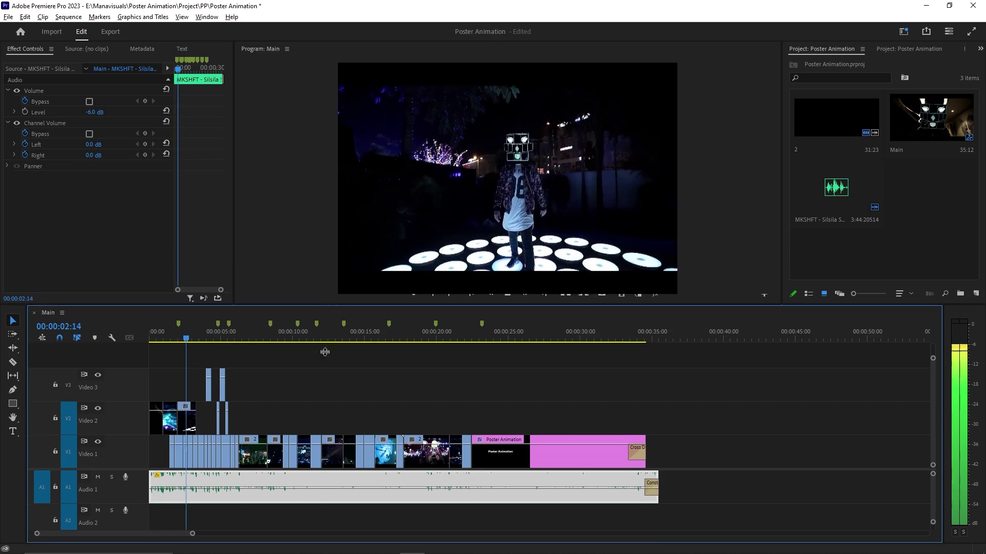
drag(332, 304, 319, 397)
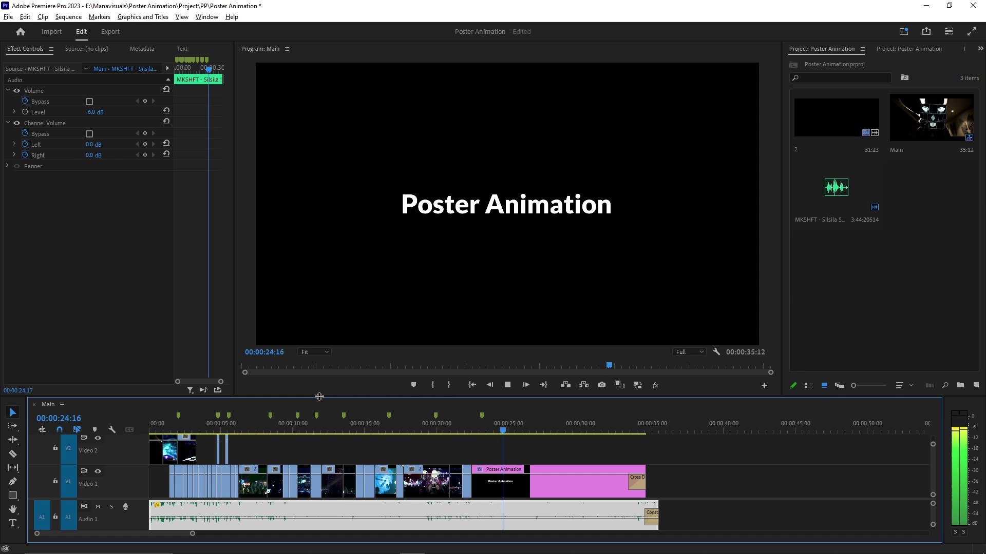
Export the Main sequence as an H.264 media file named BG Footage.
click(109, 32)
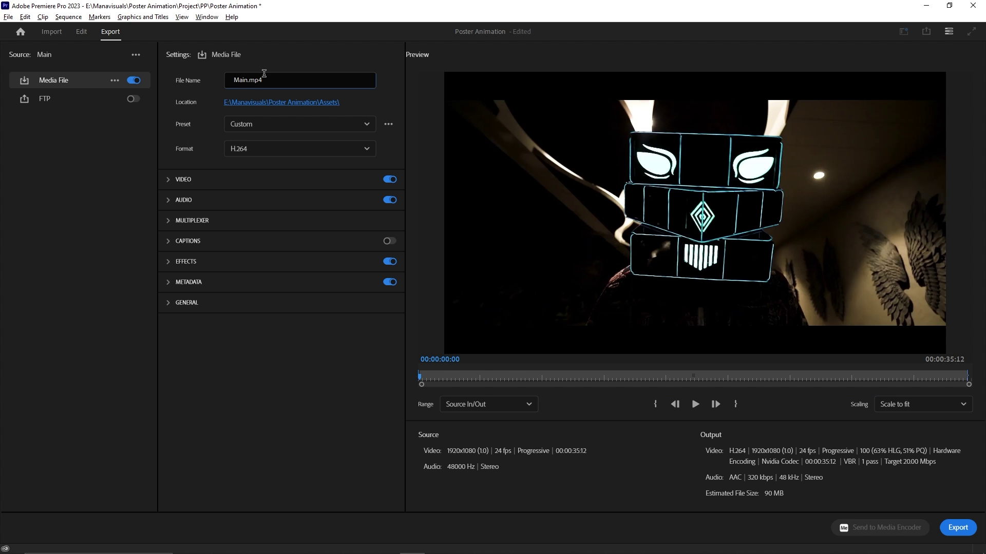
click(264, 74)
text(BG Footage)
click(957, 527)
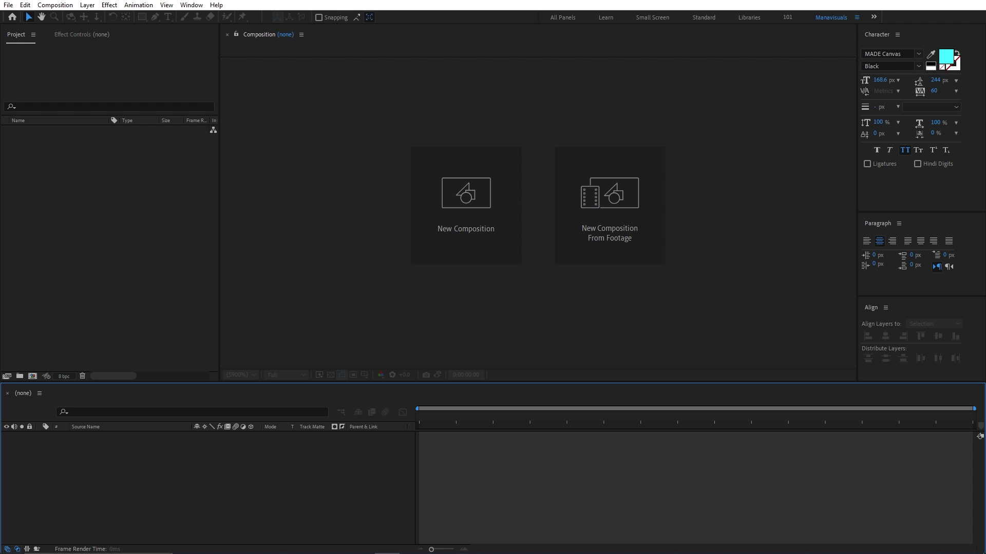
Switch to After Effects, import BG Footage.mp4 and create a composition from it.
drag(728, 222, 166, 211)
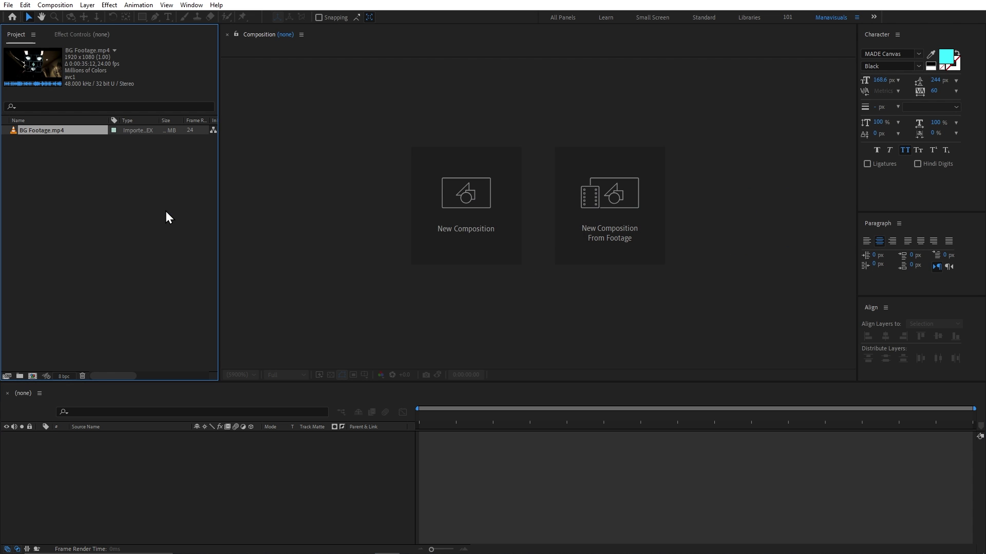
drag(50, 131, 37, 368)
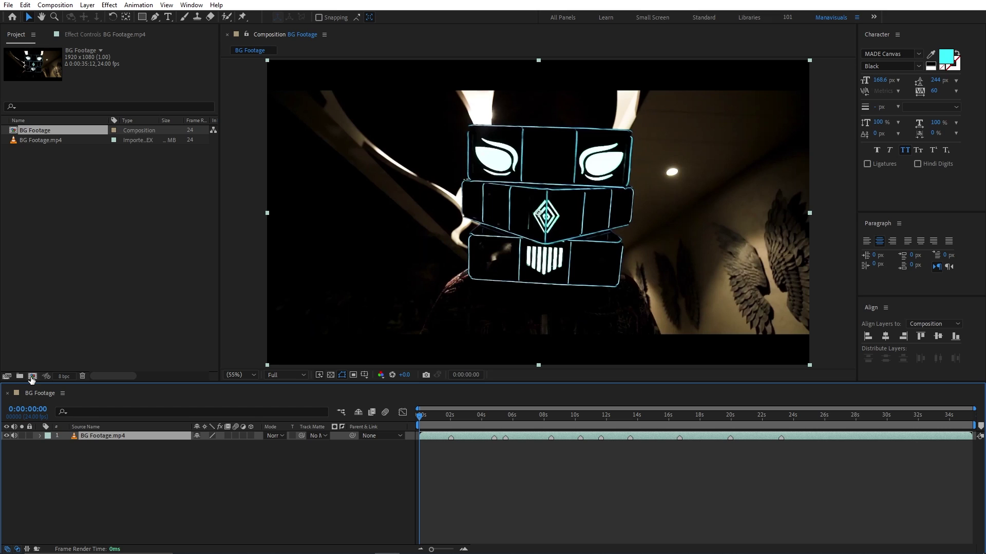
click(232, 235)
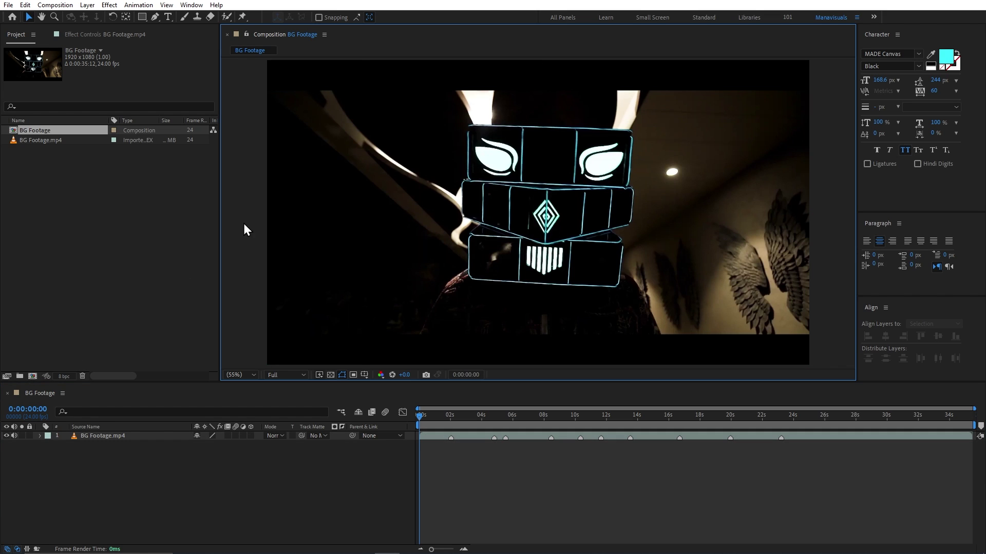
Rename the BG Footage composition Main Comp and set its width to 1080 px.
click(596, 189)
key(ctrl+k)
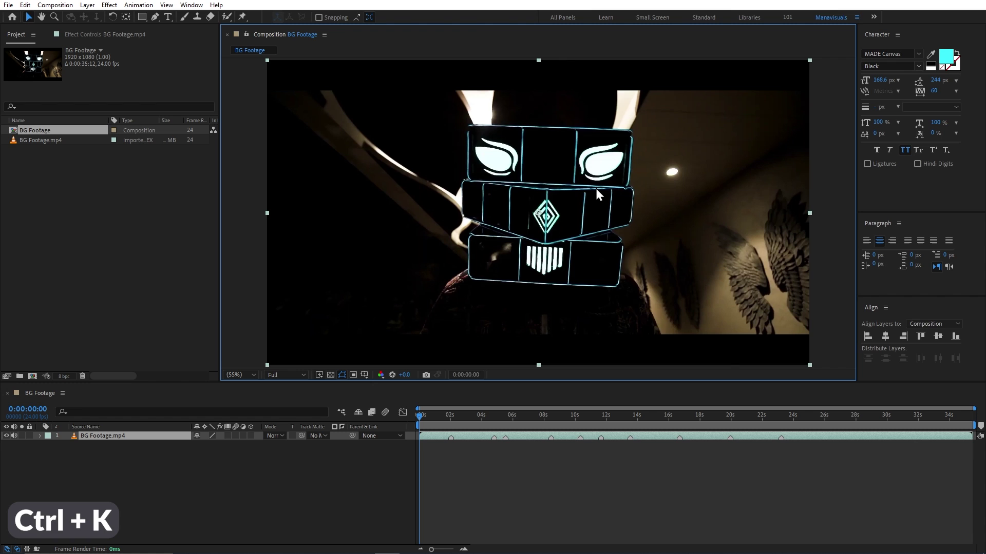
text(Main Comp)
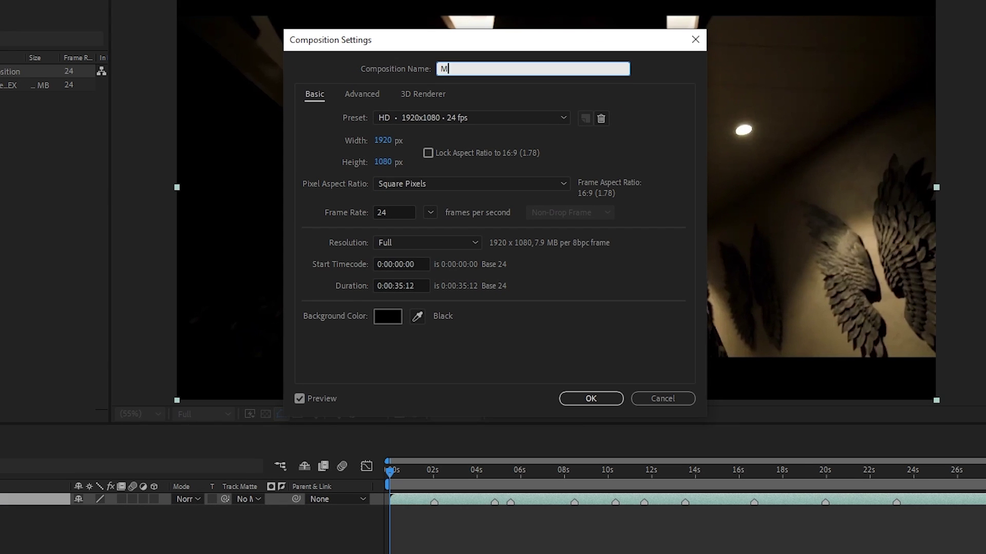
click(392, 143)
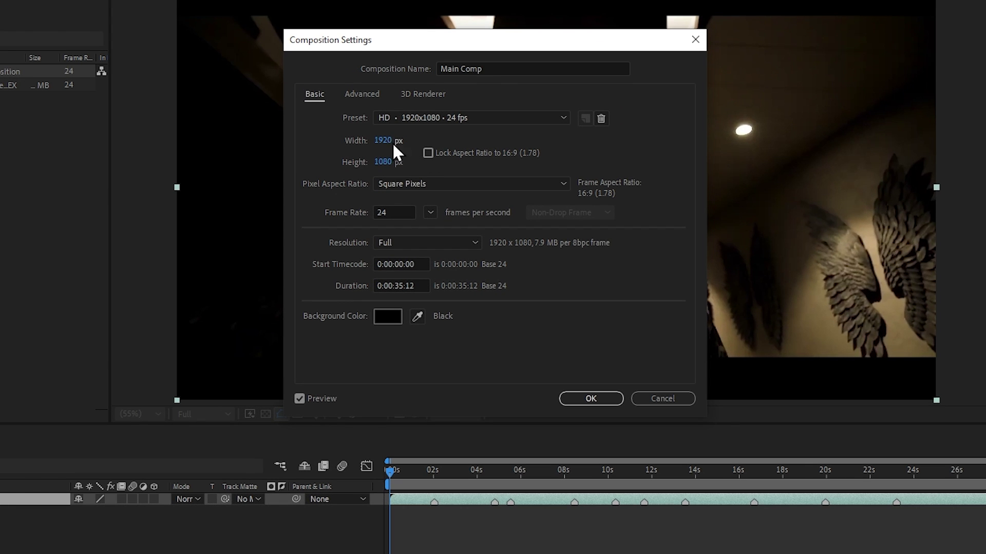
text(1080)
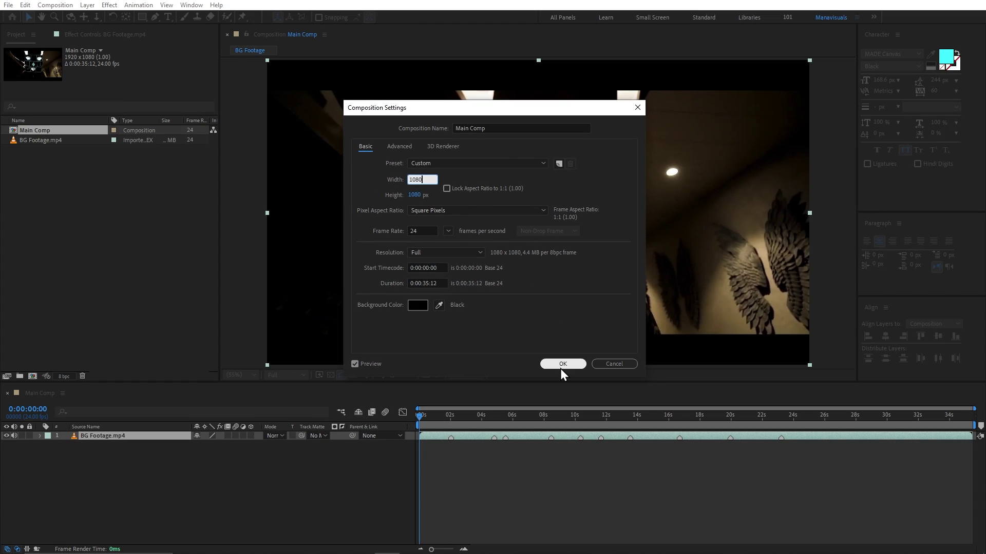
click(561, 366)
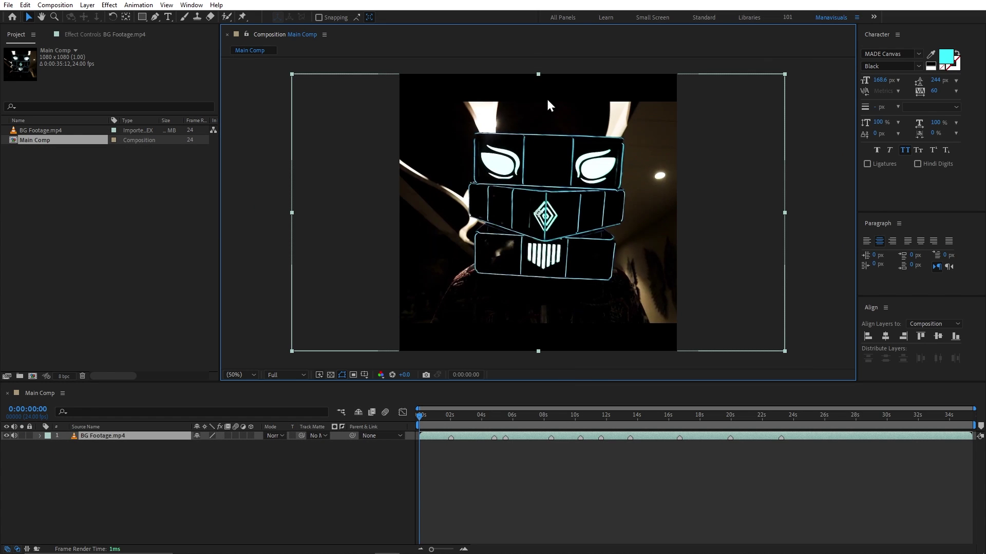
Enlarge BG Footage.mp4 so it fills the square composition, and scrub through the timeline to check the picture quality.
drag(784, 213, 847, 212)
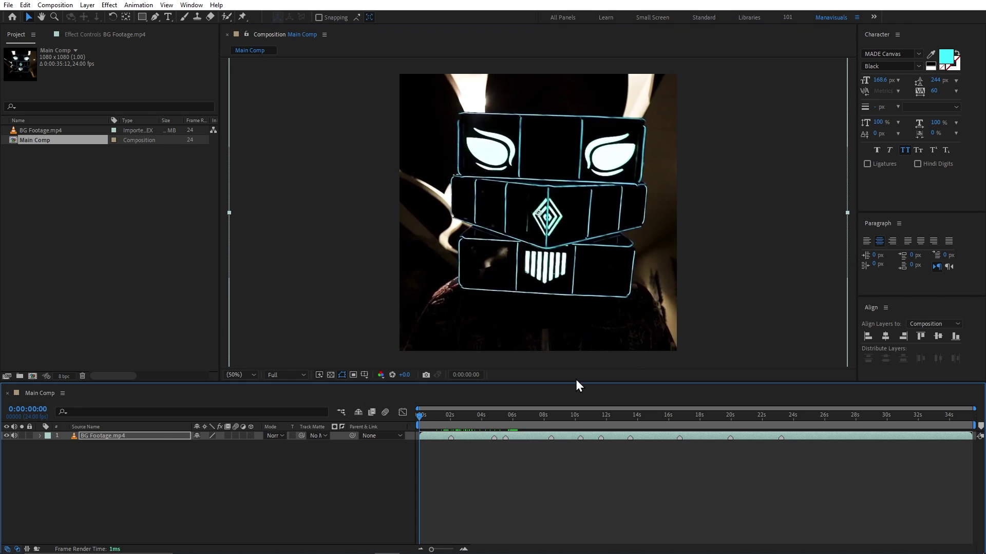
drag(420, 417, 509, 423)
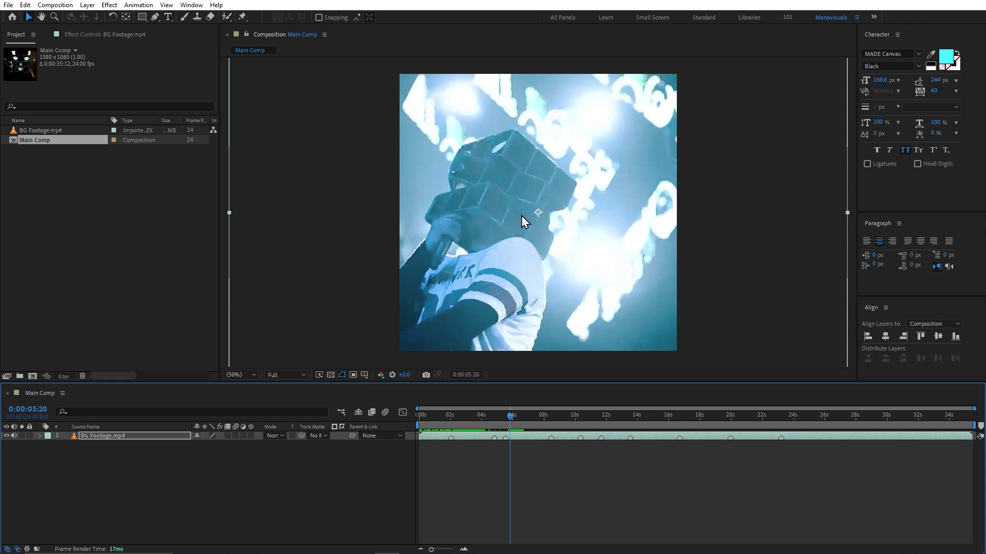
drag(515, 422, 616, 412)
scroll(584, 175, up, 1)
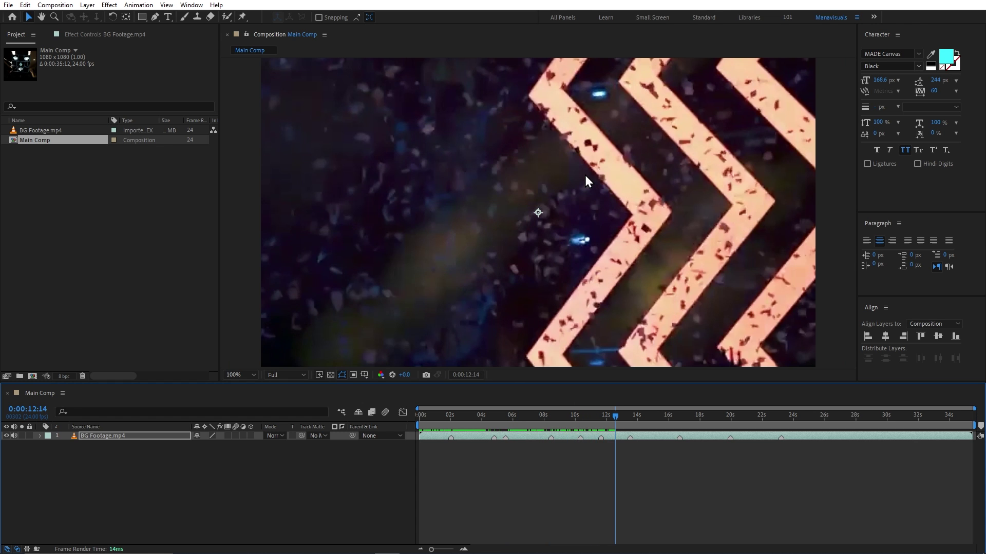
scroll(585, 176, down, 1)
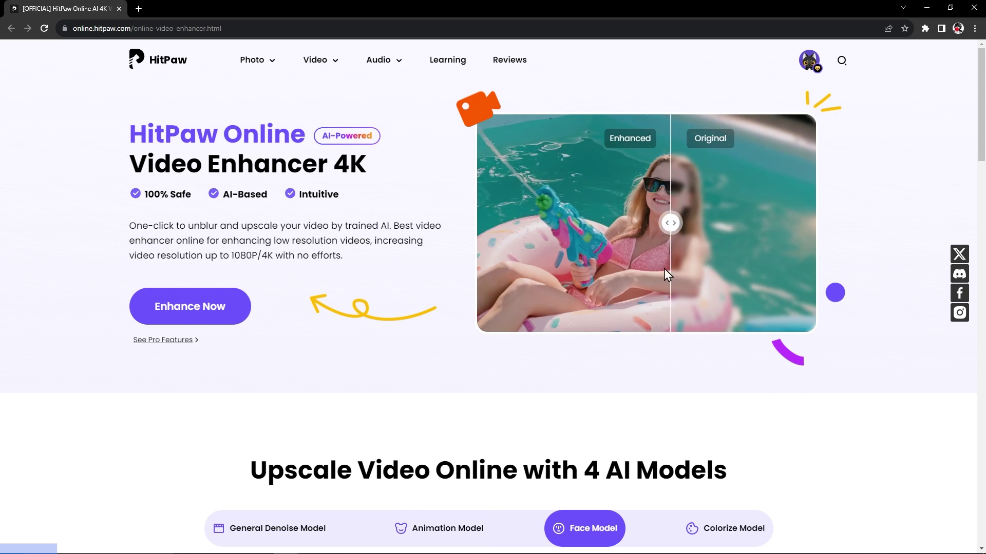
Switch to the HitPaw Online Video Enhancer, upload BG Footage.mp4 and dismiss the model chooser.
click(213, 317)
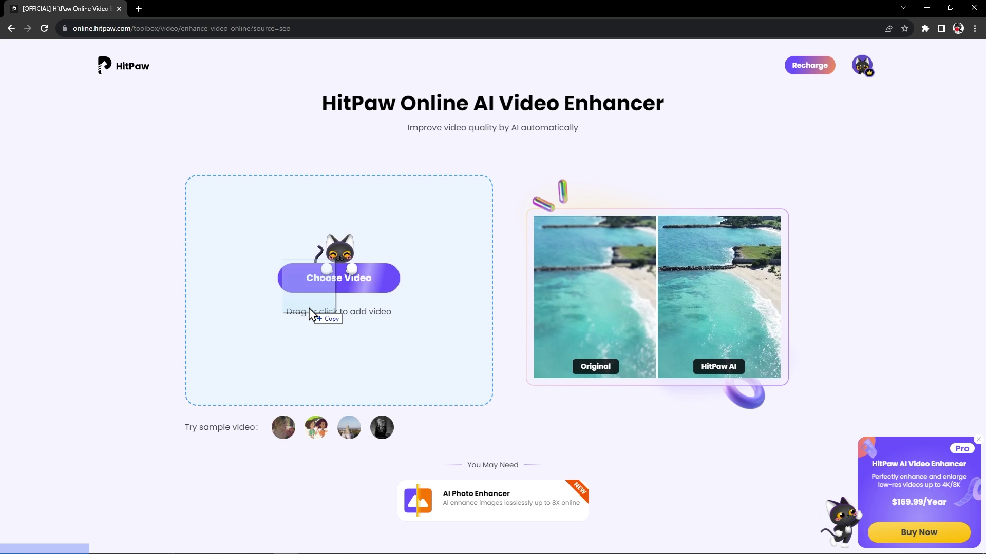
drag(346, 314, 352, 313)
drag(352, 313, 352, 313)
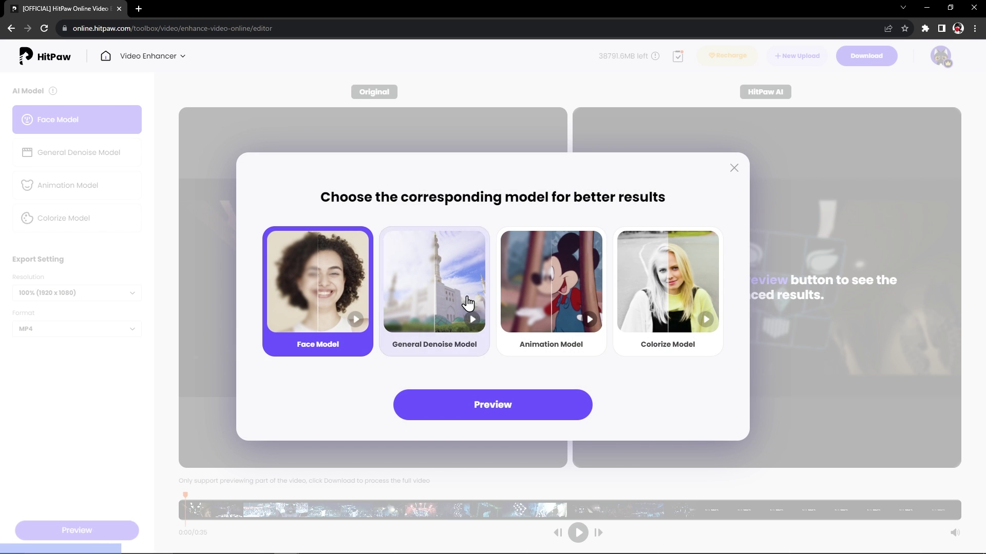
click(733, 168)
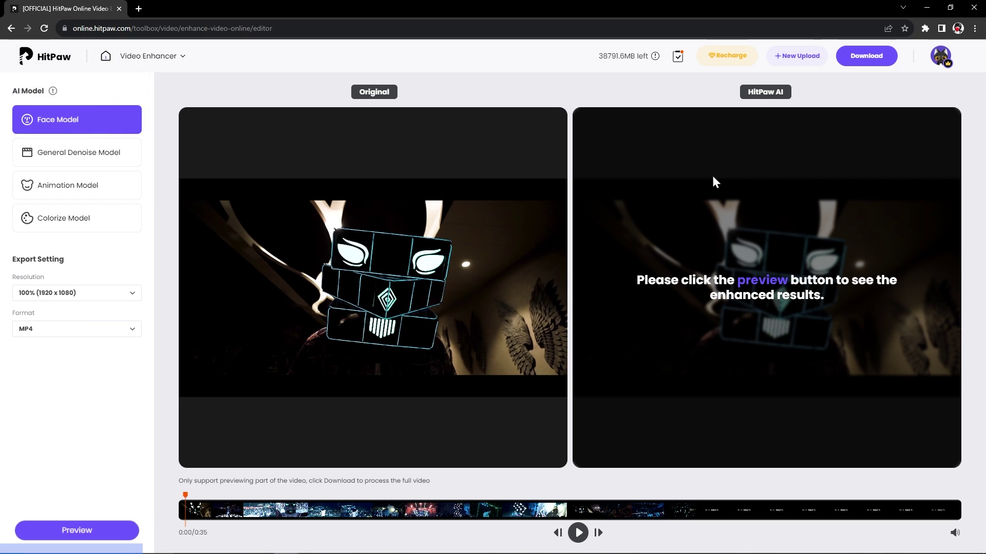
Set the export resolution to 200% (3840 x 2160) and generate a preview of the enhanced video.
click(69, 293)
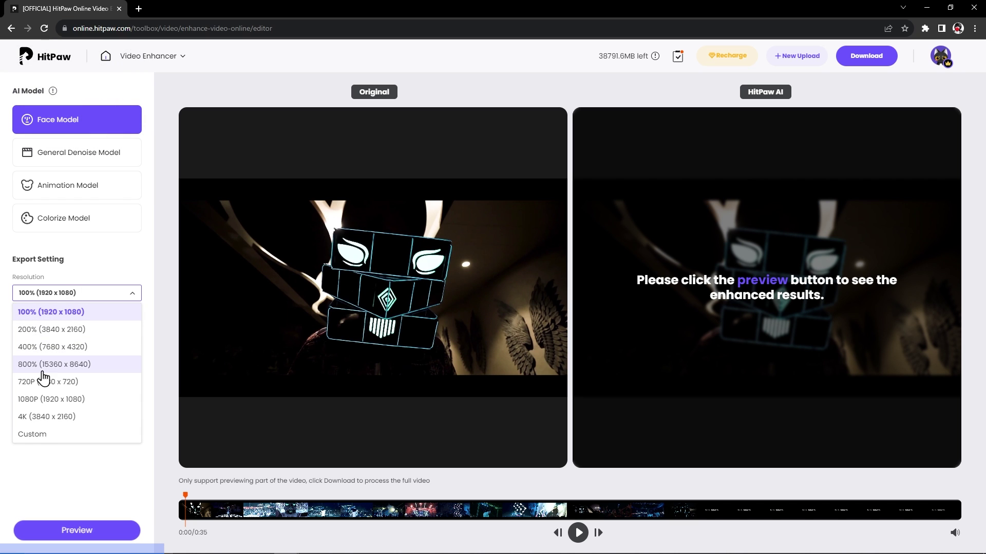
click(73, 334)
click(78, 536)
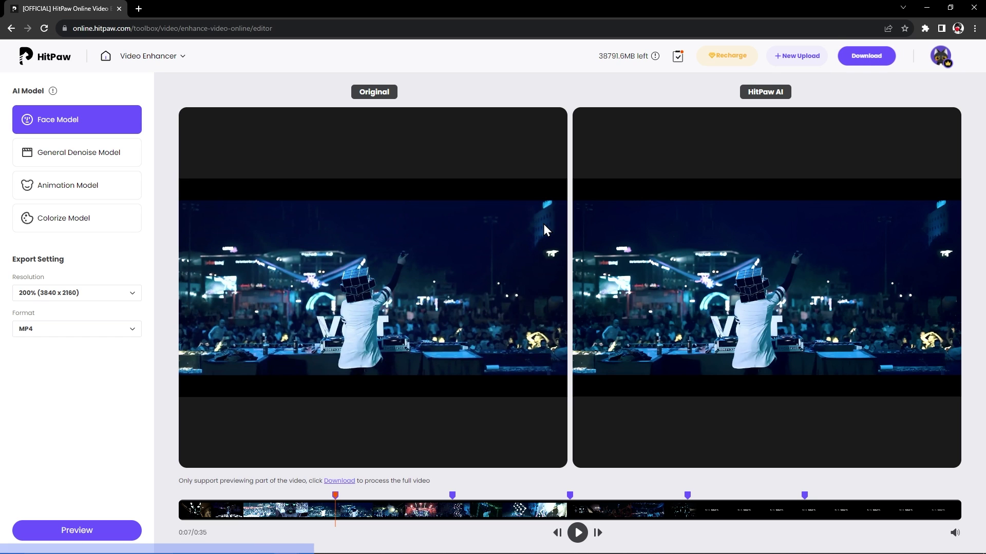
Process the full video and save the enhanced file in the Assets folder as BG Footage 4k.
click(870, 57)
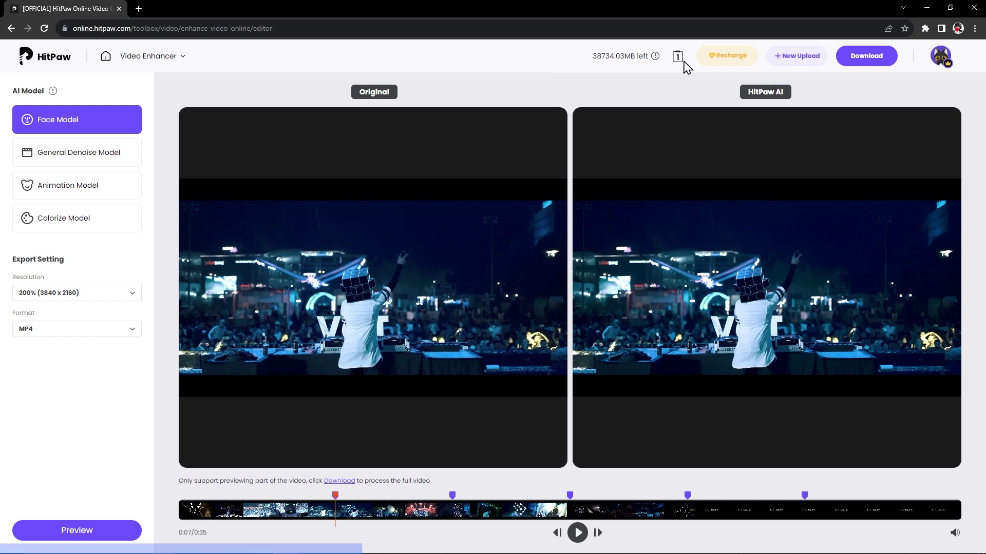
mouse_move(678, 60)
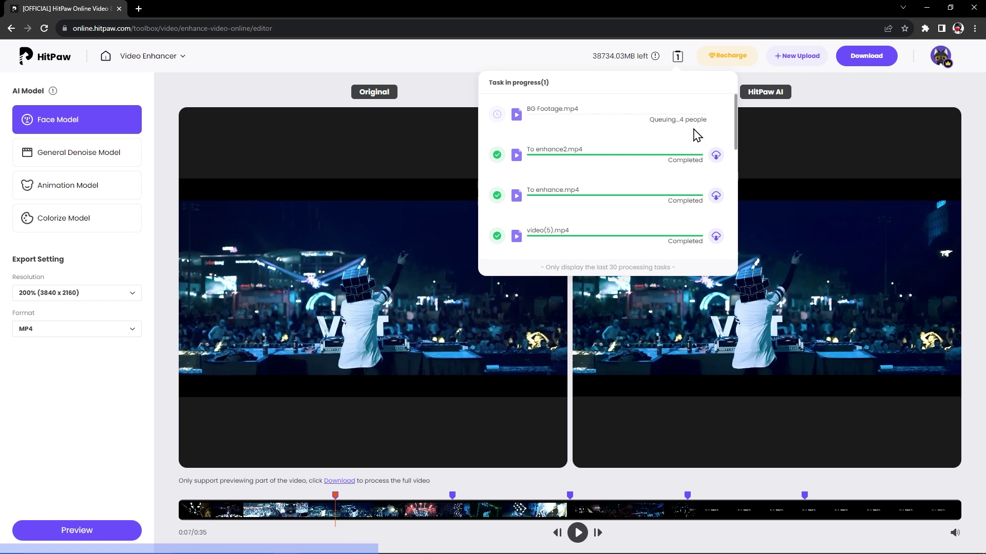
click(715, 115)
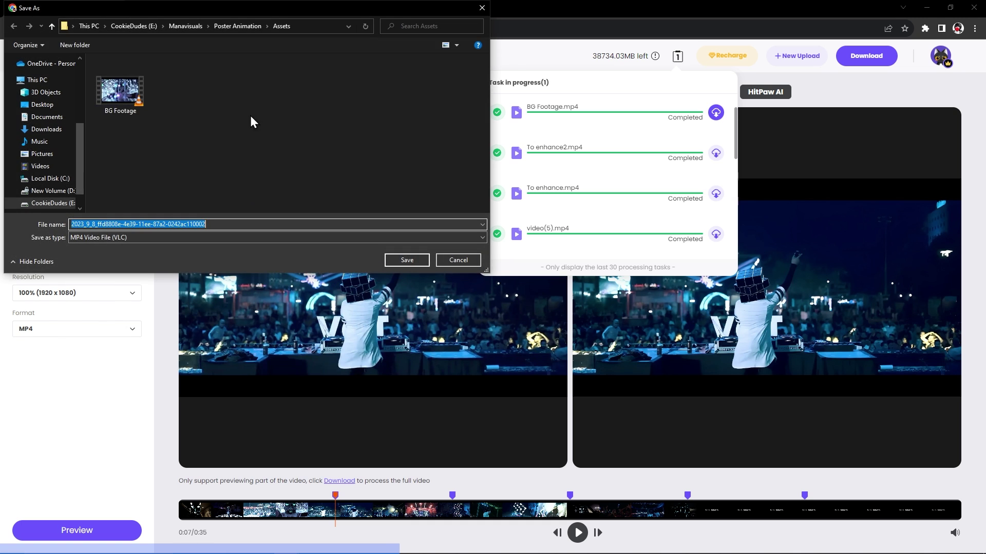
click(121, 93)
click(101, 224)
text(4k)
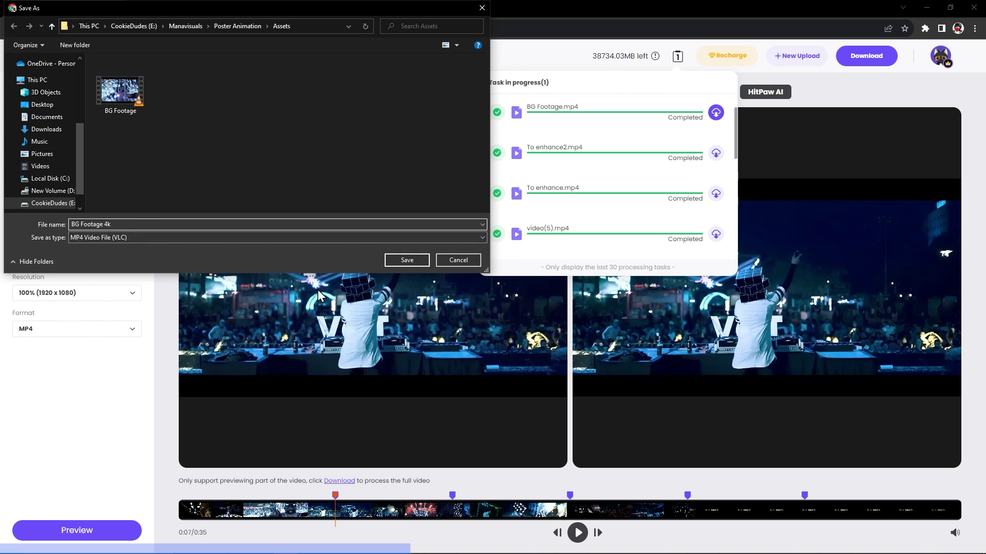
click(402, 262)
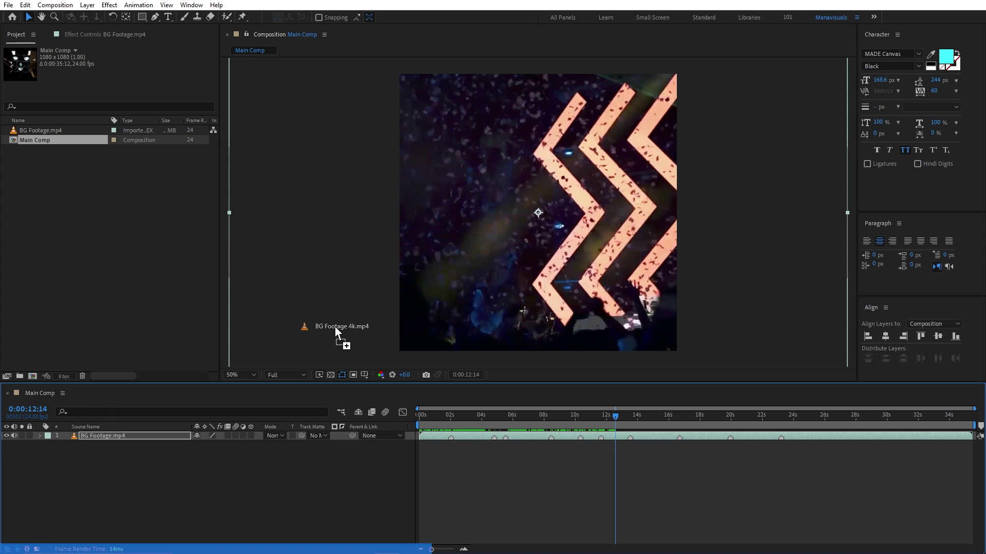
Switch to After Effects, add BG Footage 4K.mp4 above the original in Main Comp and scale it down to match the original's size.
drag(334, 327, 315, 470)
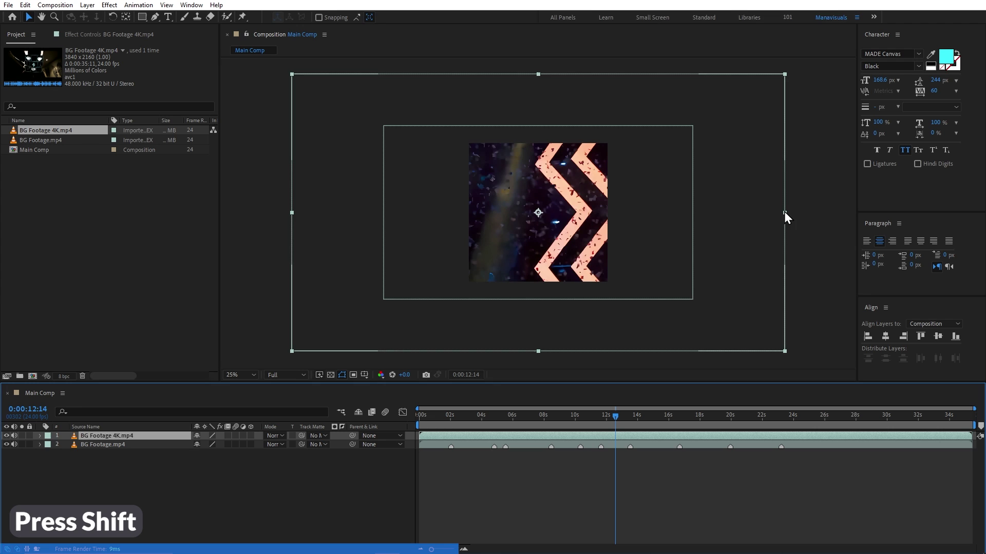
drag(784, 212, 692, 214)
scroll(539, 220, up, 3)
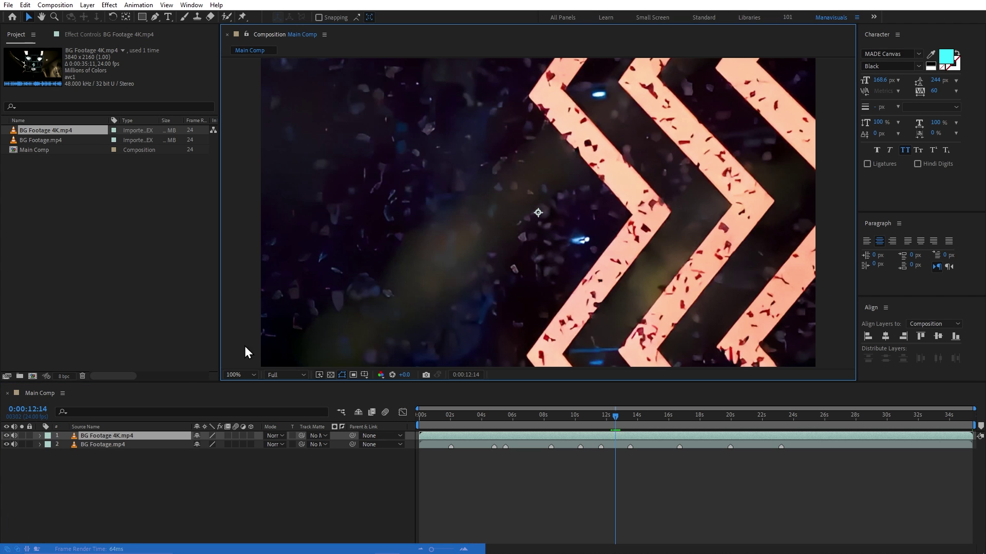
Compare the picture quality of BG Footage 4K.mp4 with the original by toggling its visibility on different frames.
click(6, 437)
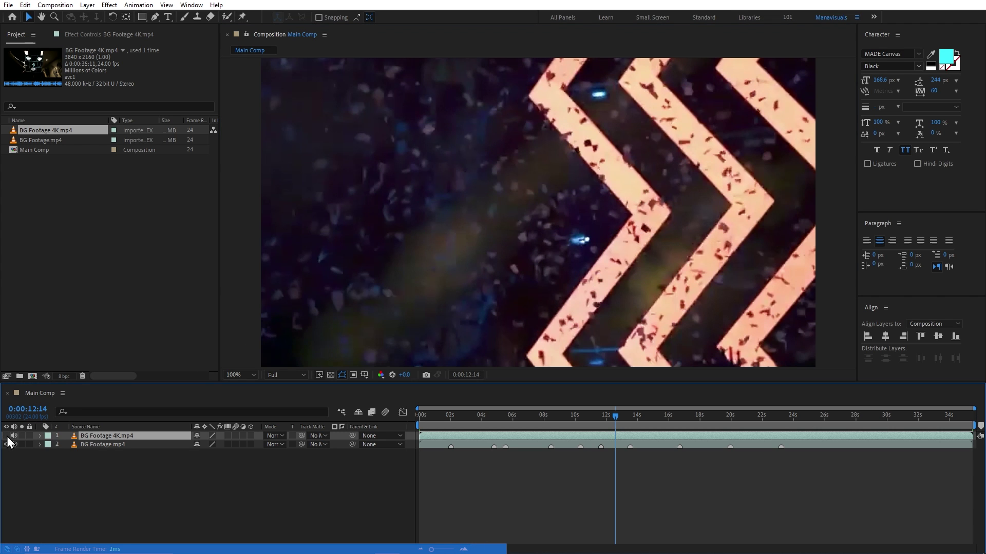
click(7, 436)
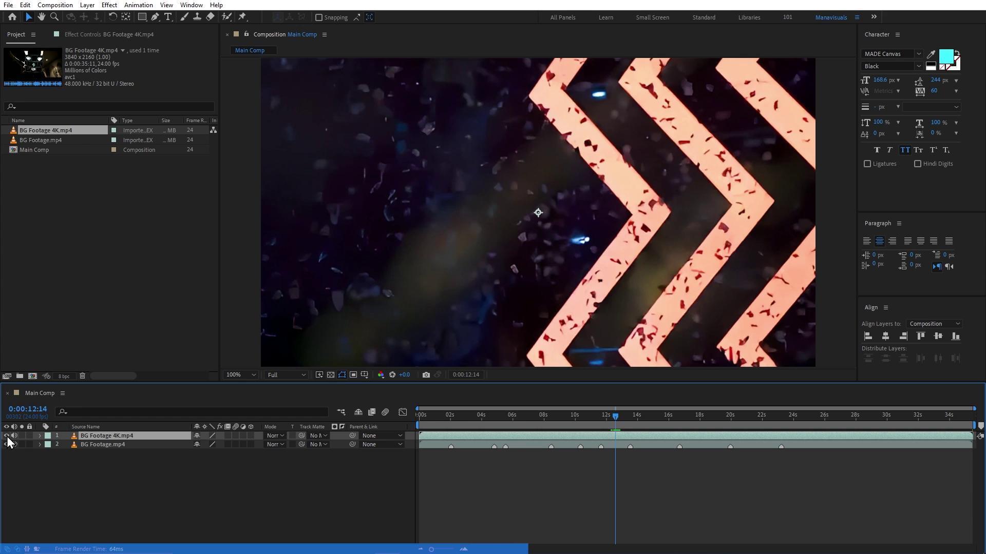
click(7, 437)
click(7, 437)
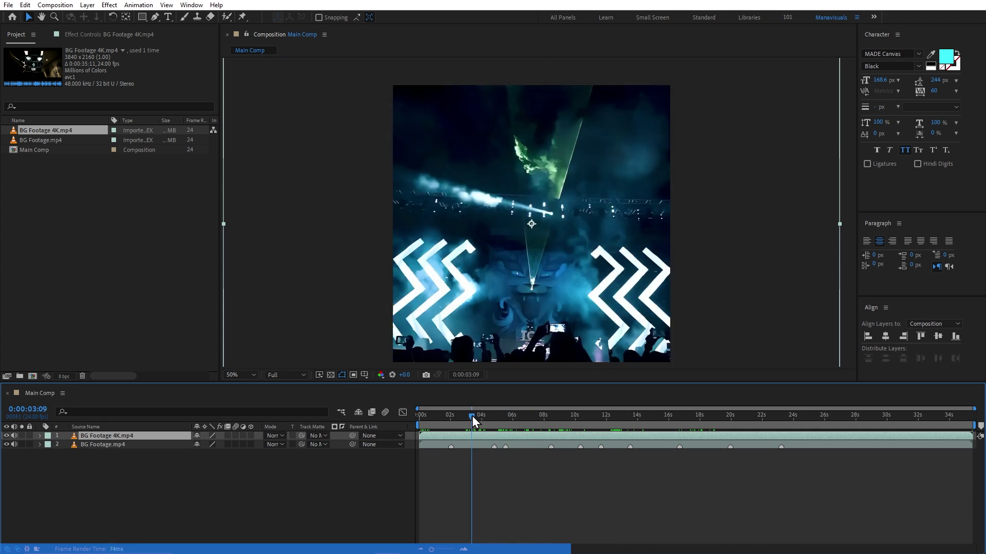
drag(473, 416, 424, 416)
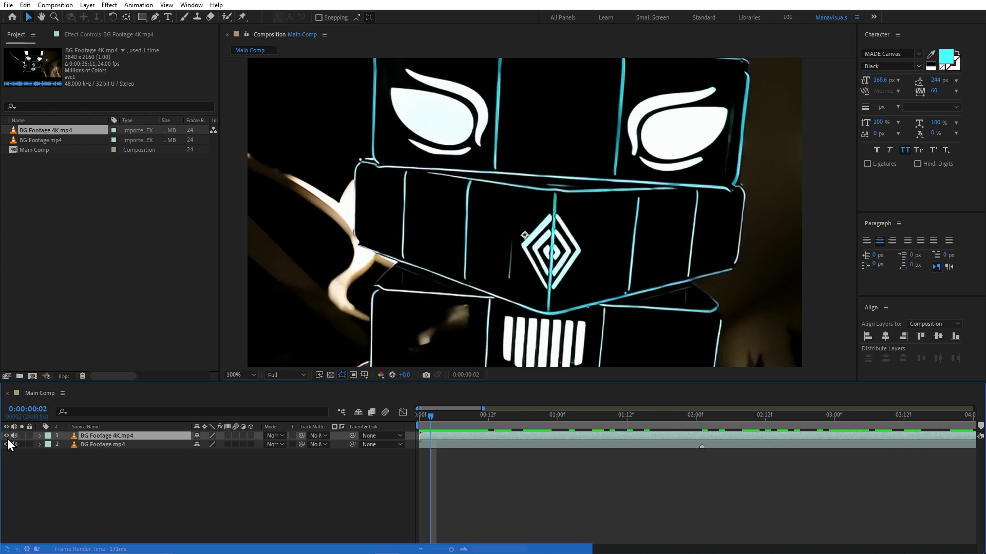
click(7, 437)
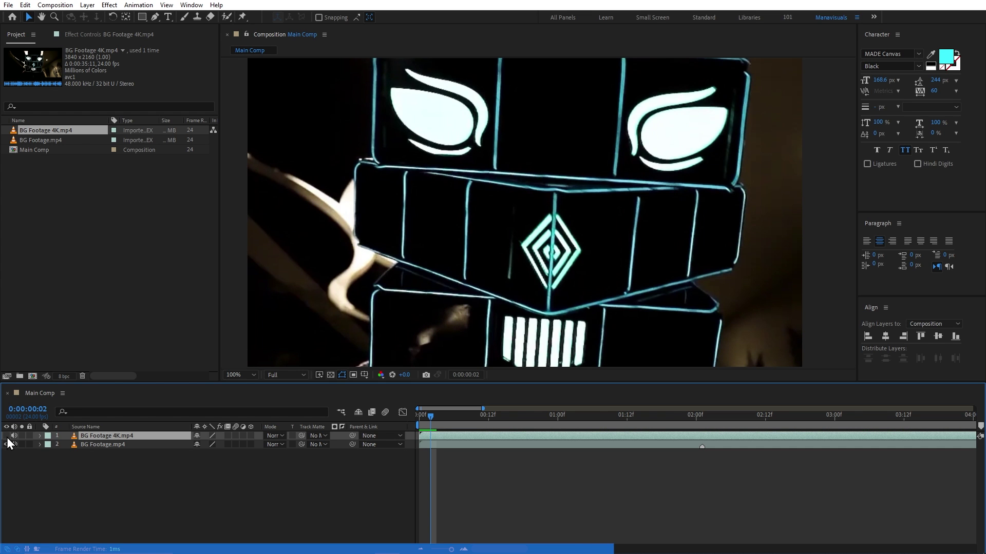
click(7, 436)
scroll(411, 118, up, 2)
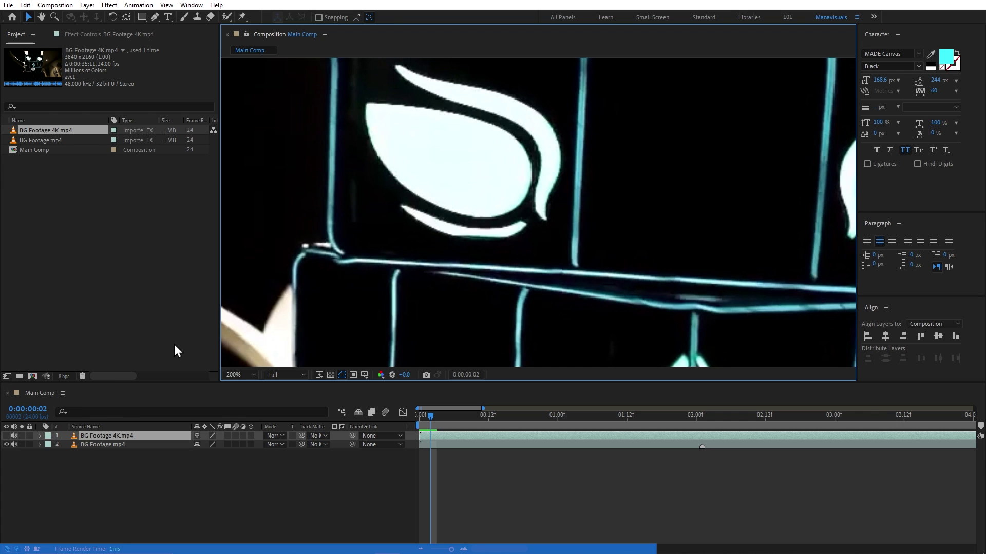
click(6, 436)
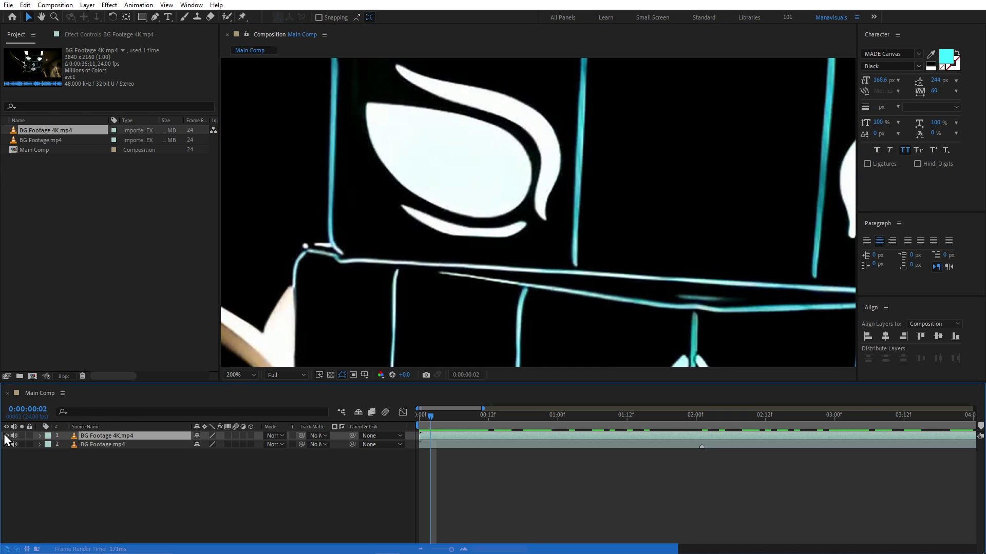
Delete the original BG Footage.mp4 from the project along with its layer in Main Comp.
click(37, 143)
key(Delete)
key(Return)
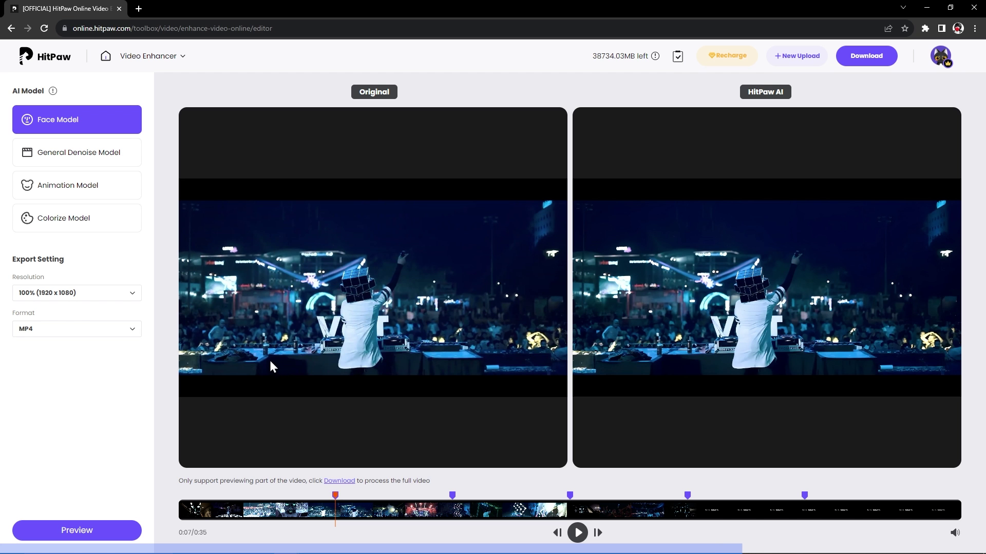
Switch to HitPaw and explore the Colorize Model and General Denoise Model.
click(108, 224)
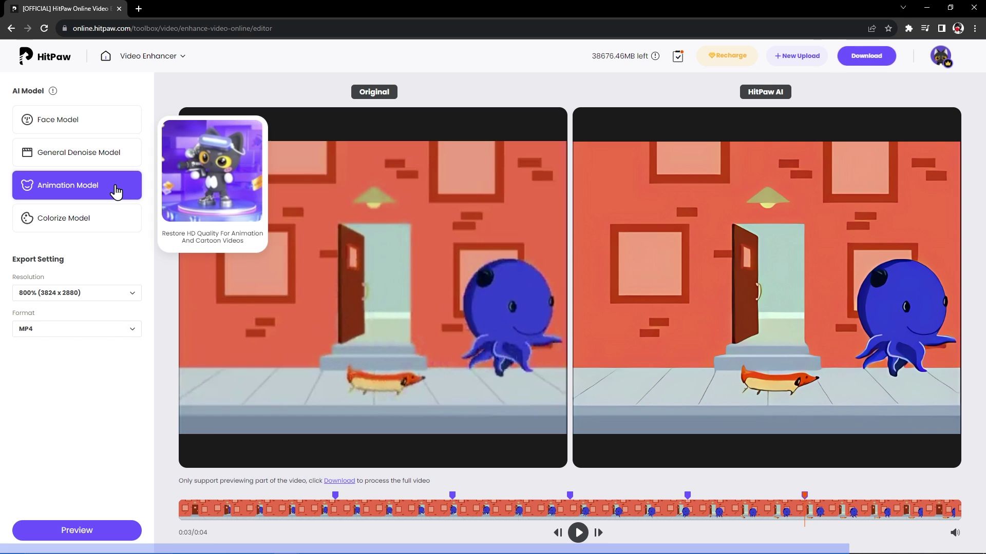
click(122, 158)
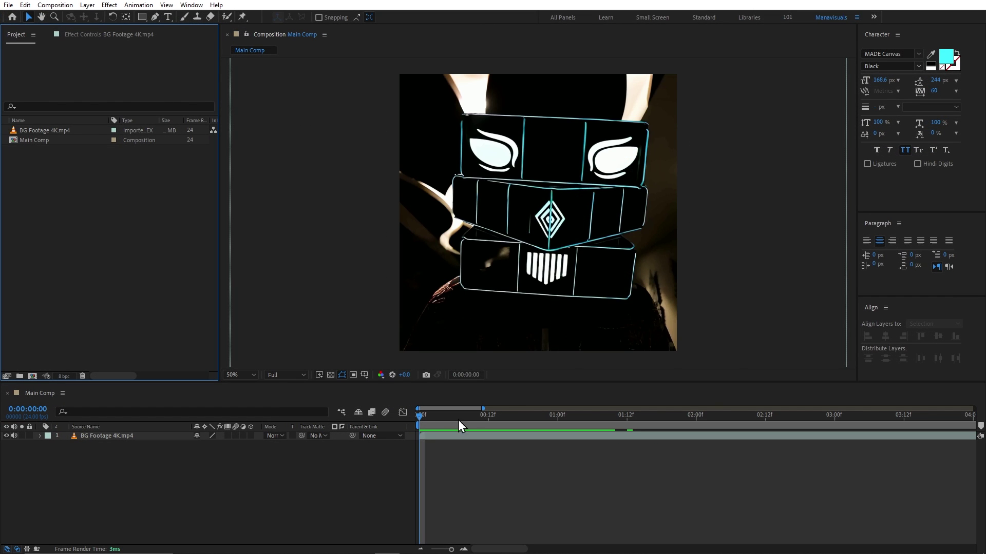
Back in After Effects, import Playboy_MKSHFT.psd as Composition - Retain Layer Sizes with Editable Layer Styles.
drag(458, 420, 618, 431)
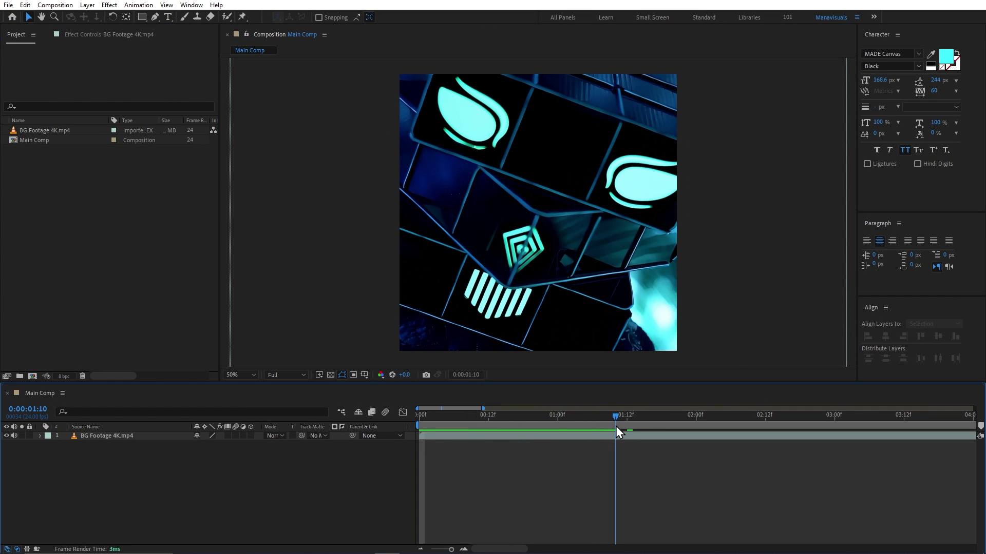
drag(985, 295, 165, 275)
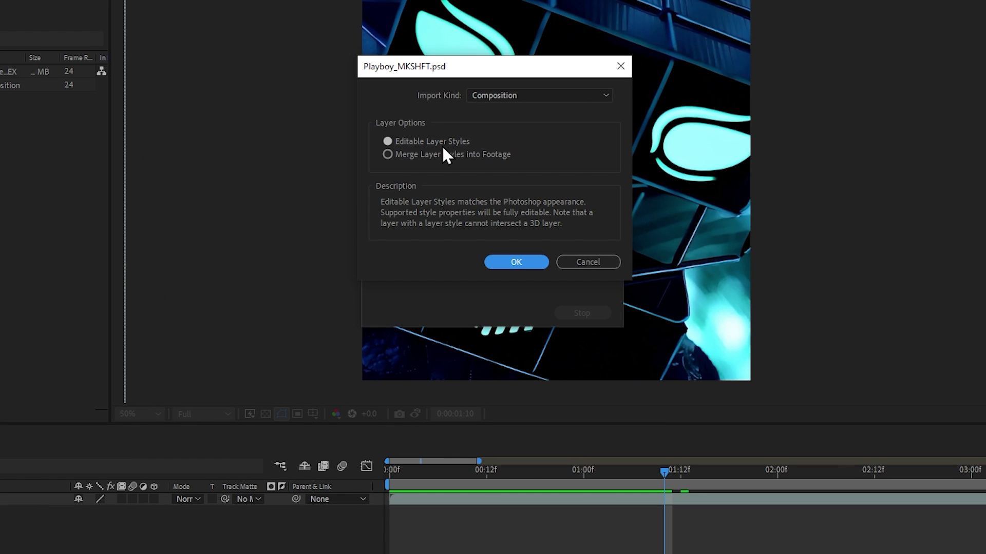
click(529, 95)
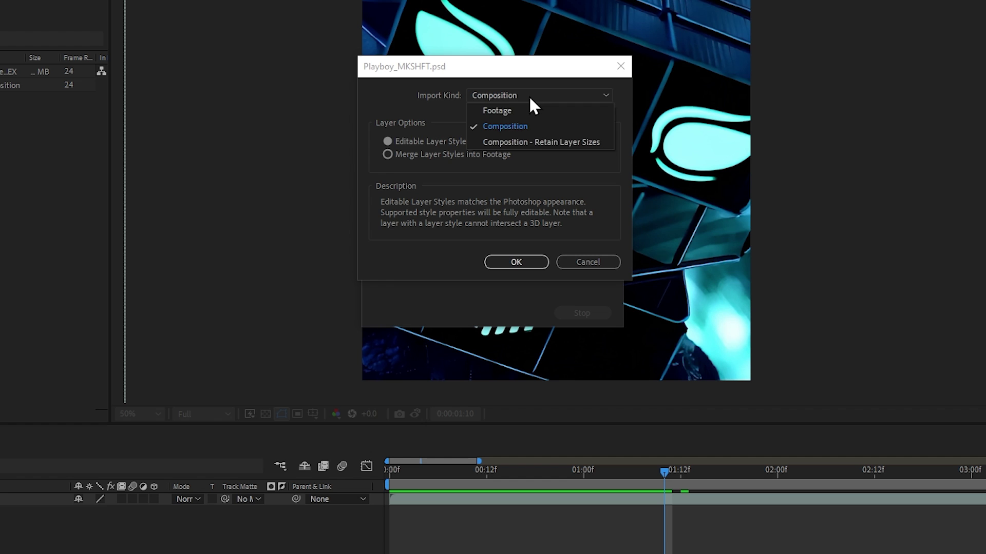
click(534, 142)
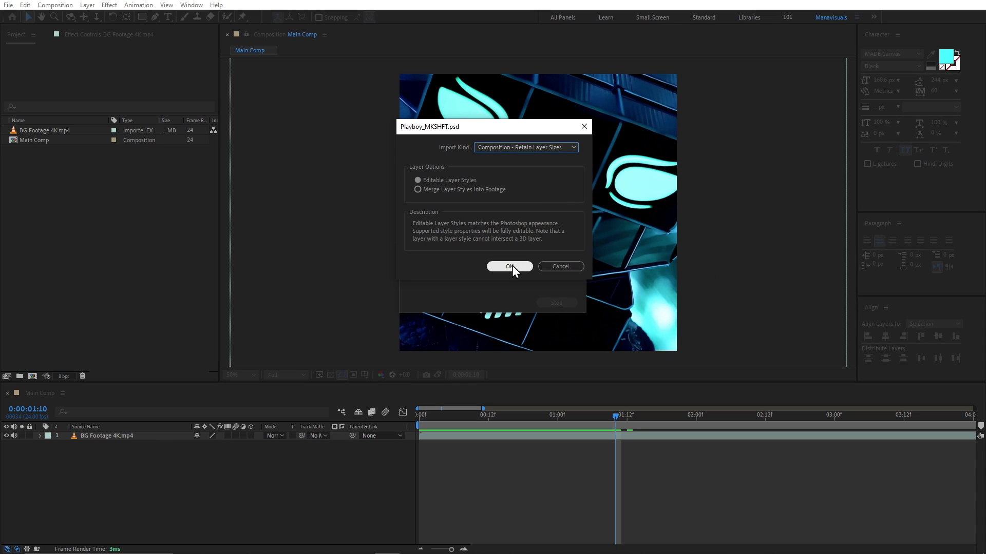
click(510, 267)
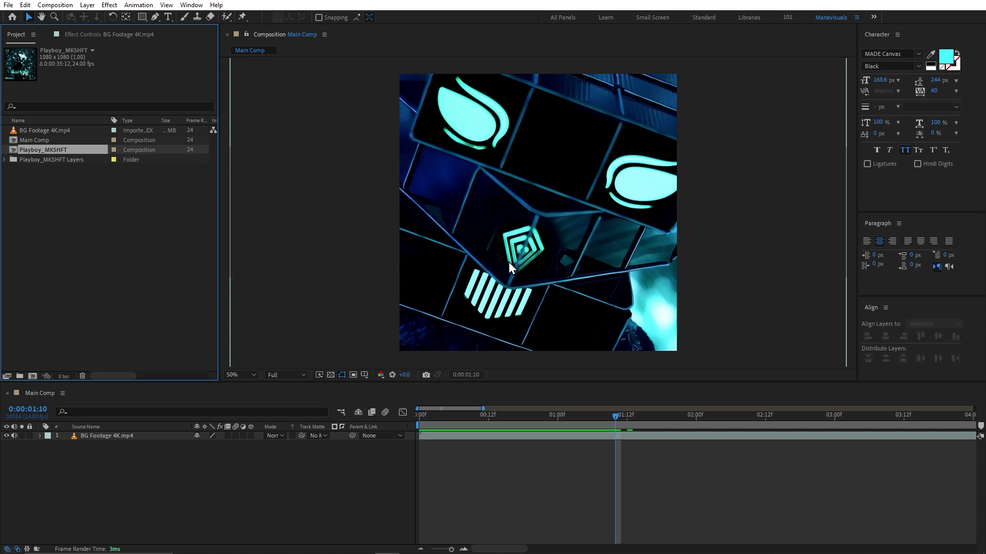
Open the Playboy_MKSHFT composition and check that the poster's logo and date can be selected as separate layers.
double_click(48, 149)
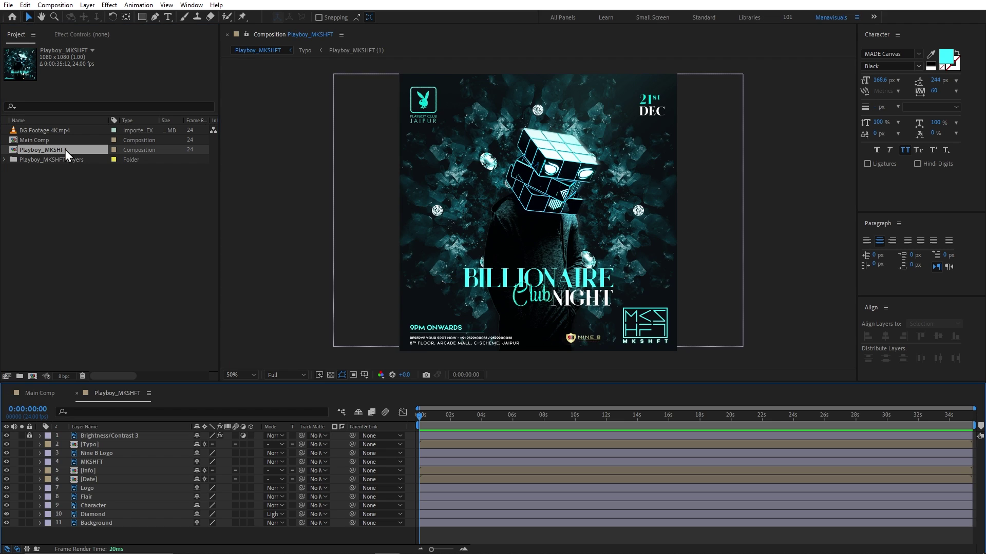
click(430, 108)
click(653, 114)
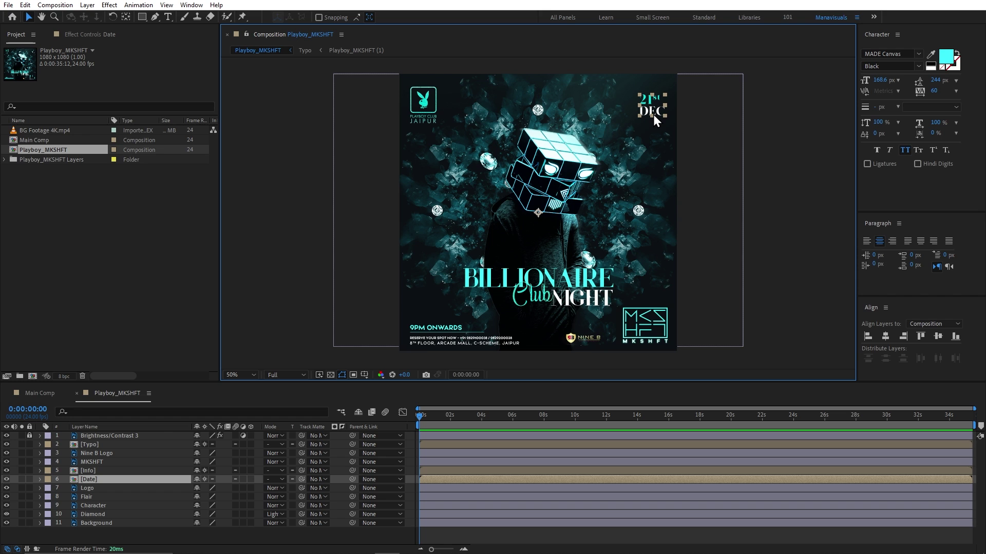
Copy the Playboy Club Logo layer into Main Comp and enlarge it at the centre of the frame.
click(428, 106)
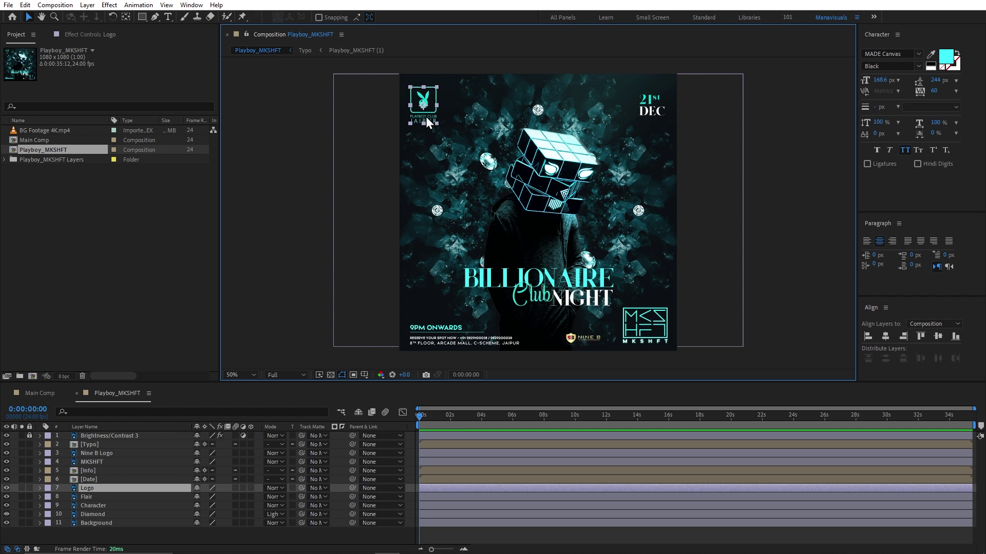
key(ctrl+c)
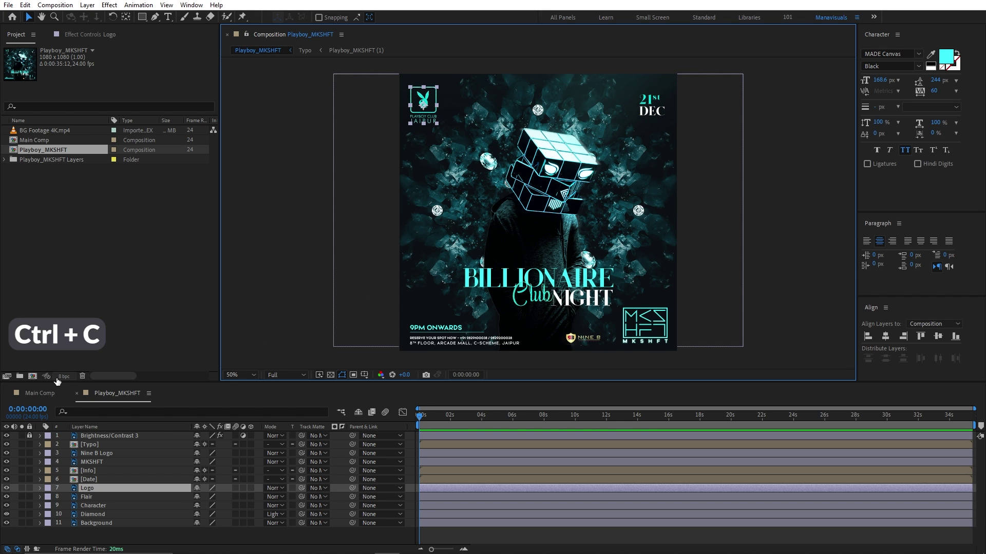
click(40, 394)
key(ctrl+v)
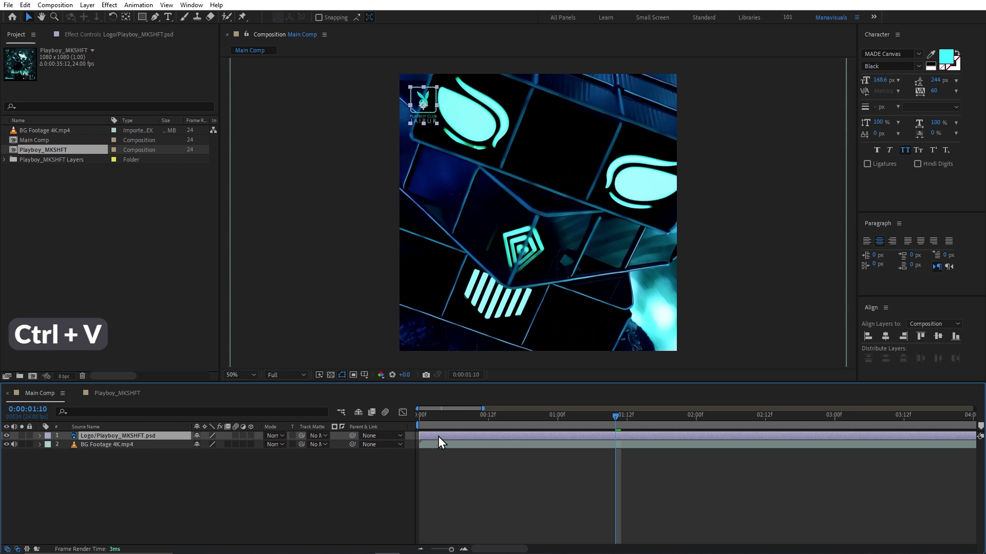
mouse_move(557, 232)
mouse_down()
mouse_move(599, 232)
mouse_move(563, 219)
mouse_up()
drag(596, 219, 608, 219)
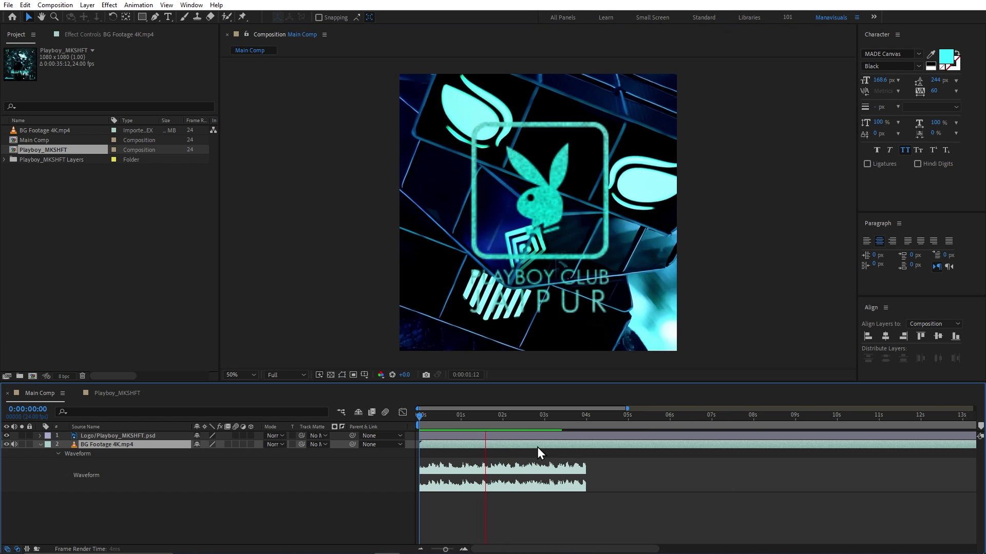
Using the audio playback as a guide, make the Logo layer start at about 2 seconds and trim its end to 0:00:05:09.
key(space)
click(509, 437)
key([)
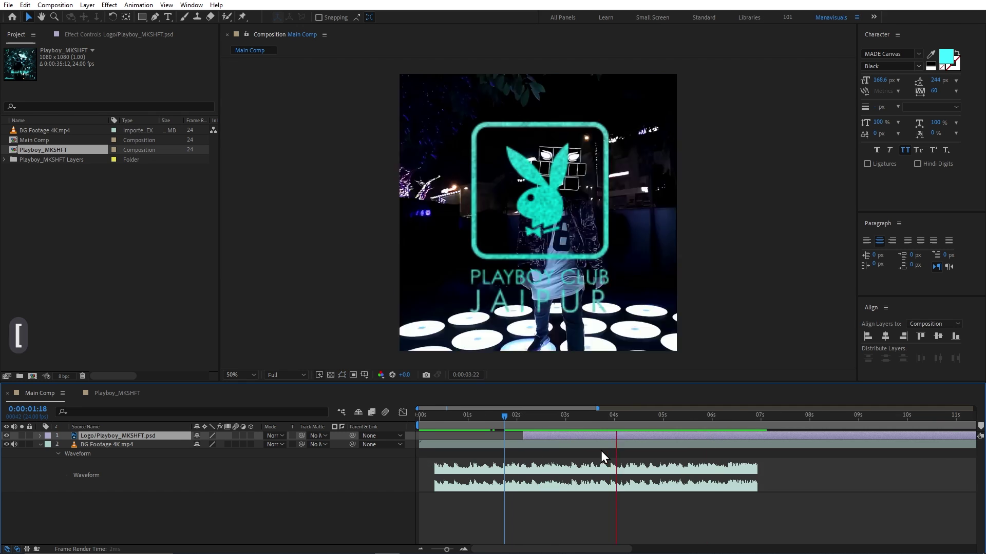
key(alt+bracketright)
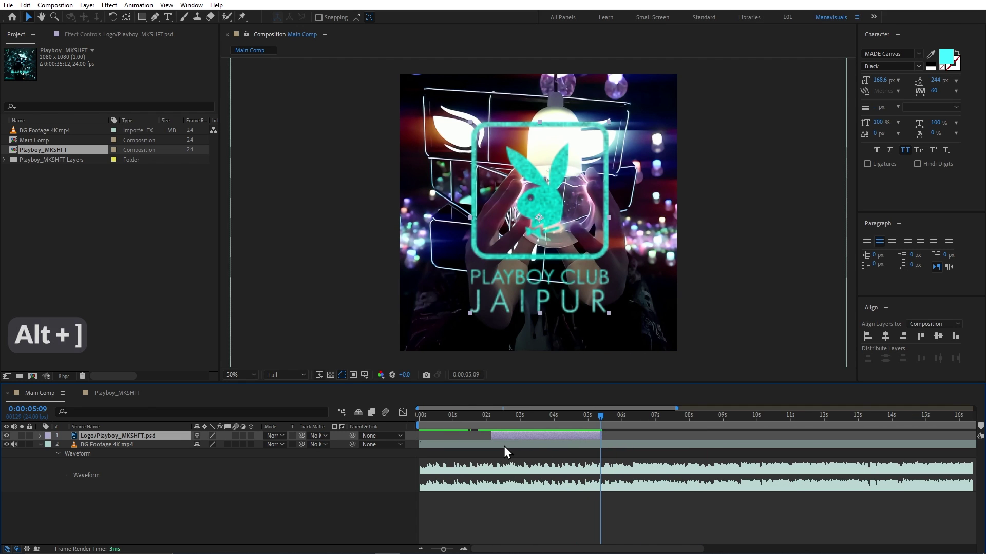
Copy the Club, night and billionaire layers from the Typo precomp of the Playboy_MKSHFT composition into Main Comp.
click(126, 396)
click(548, 297)
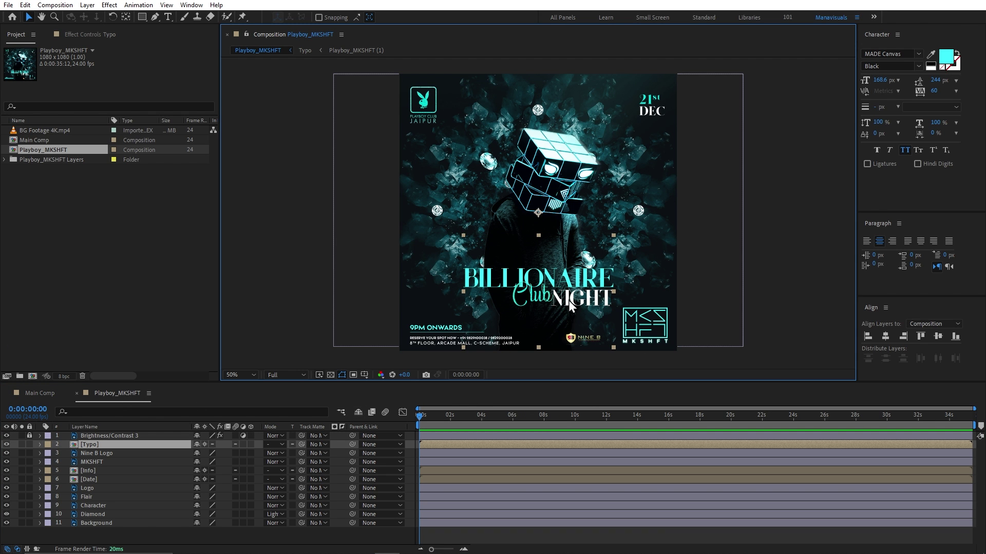
double_click(571, 301)
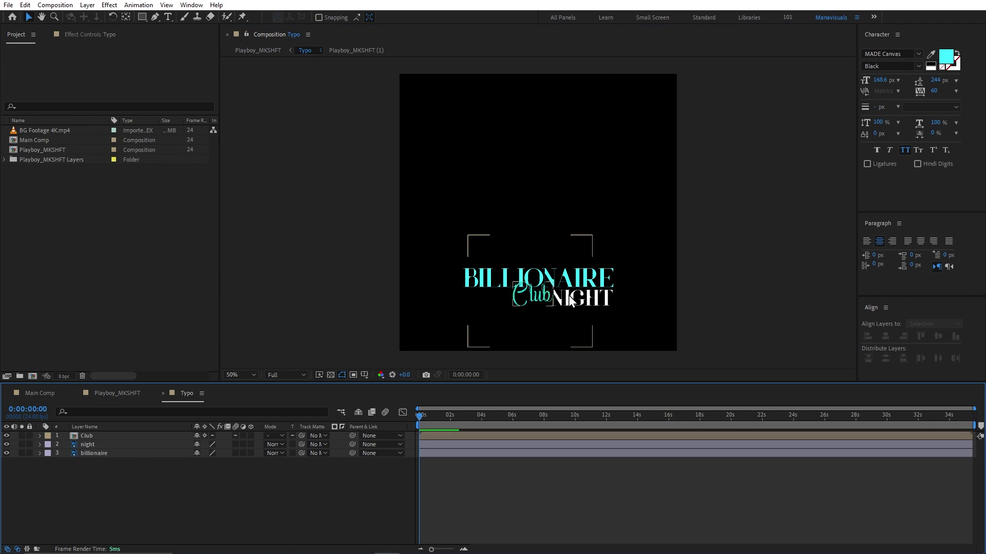
key(ctrl+a)
key(ctrl+c)
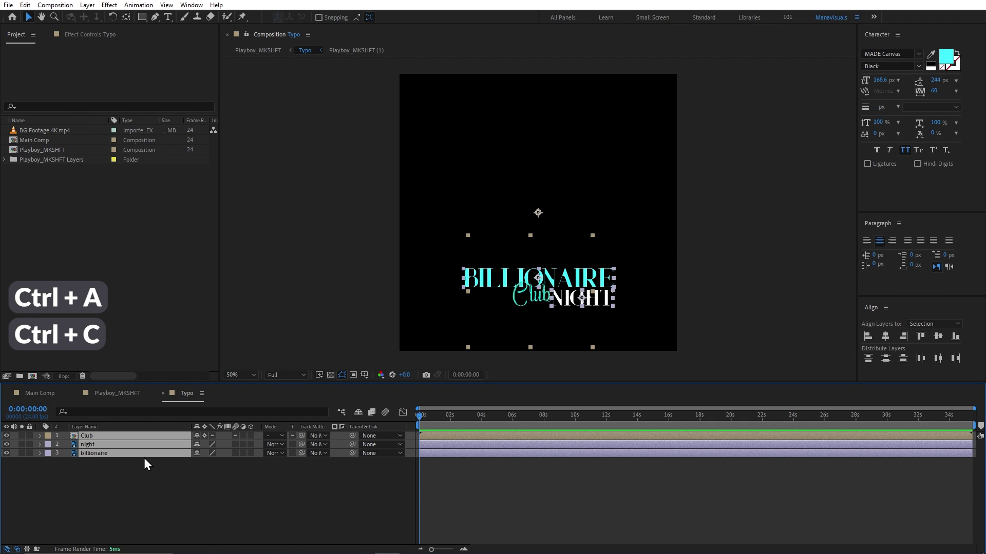
click(48, 393)
key(ctrl+v)
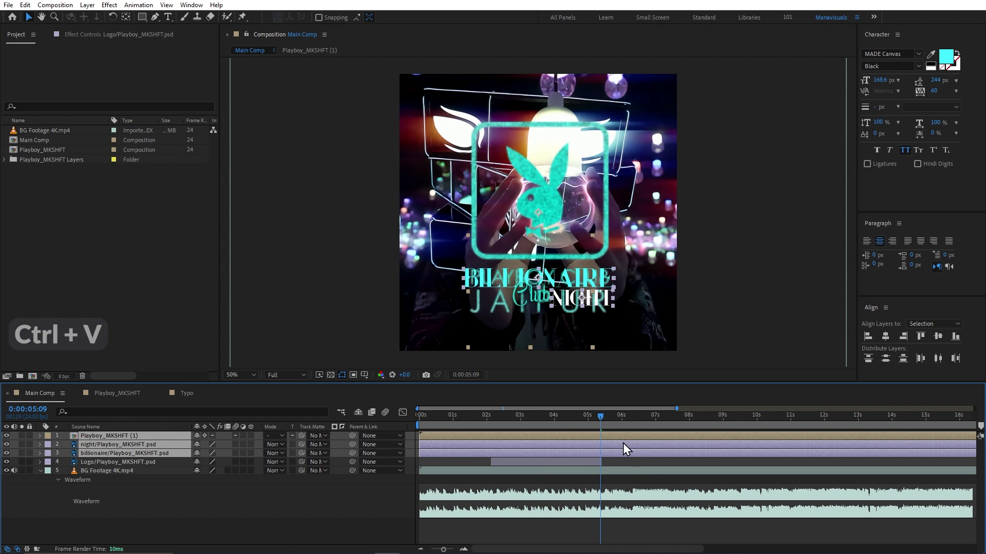
Shift the three pasted title layers to start on the beat at about 0:00:06:08, following the audio waveform.
key([)
drag(616, 443, 651, 445)
scroll(627, 446, up, 6)
click(586, 417)
key([)
drag(585, 417, 651, 418)
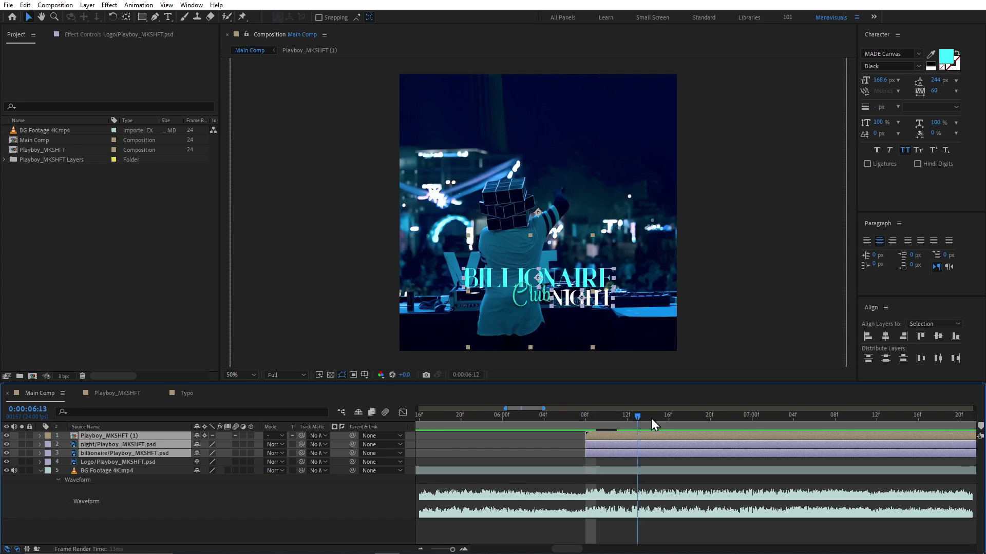
Show the Title/Action Safe guides and stack BILLIONAIRE, Club and NIGHT as an enlarged three-line title around the frame's centre.
click(365, 375)
click(398, 386)
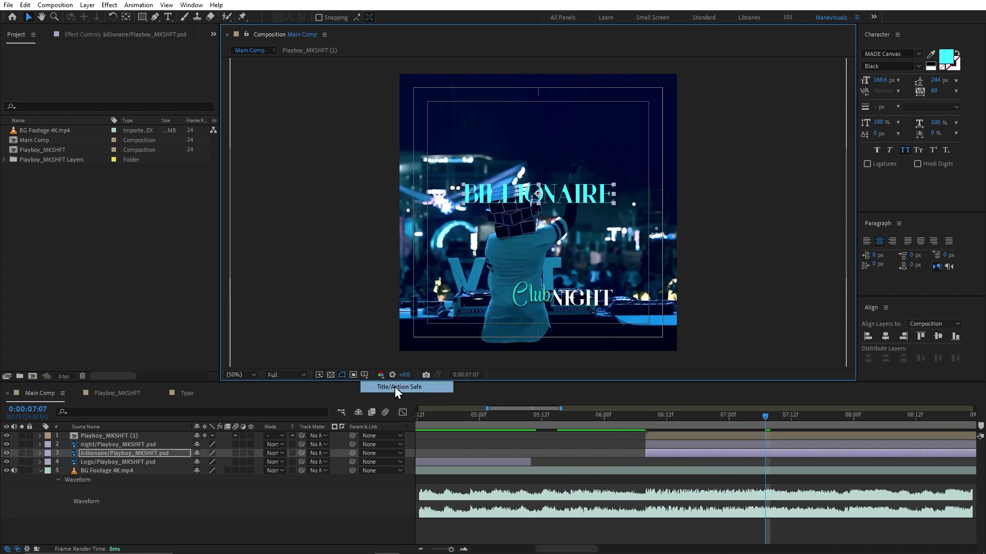
drag(532, 295, 536, 220)
click(594, 297)
drag(595, 300, 560, 270)
drag(578, 268, 610, 269)
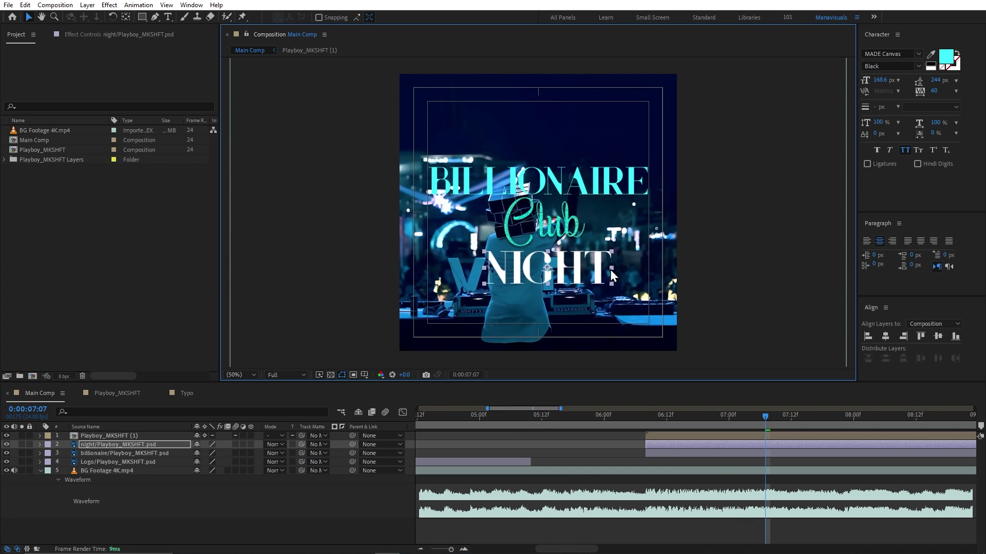
Inspect the enlarged title's edges up close and convert the night and billionaire layers to editable text.
scroll(662, 185, up, 2)
key(space)
drag(709, 170, 436, 285)
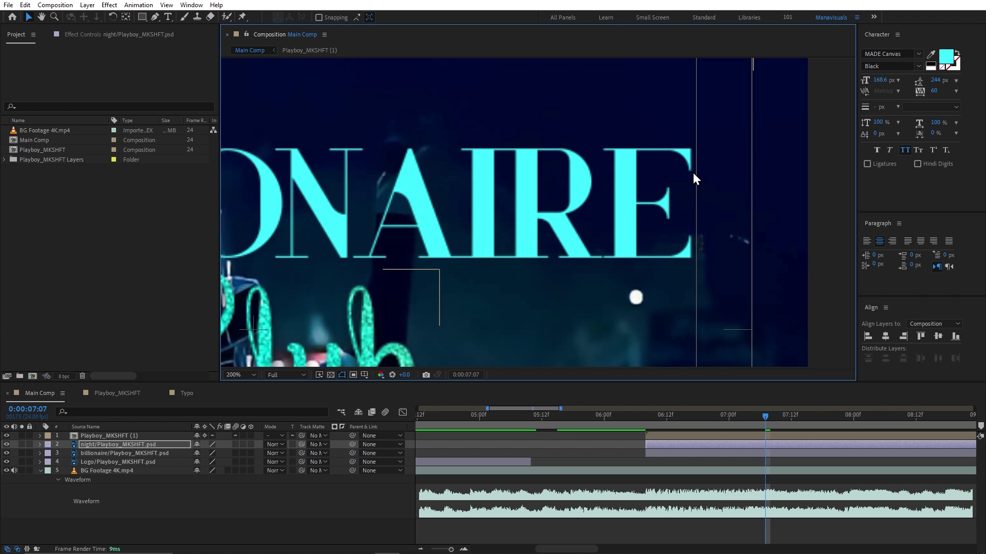
scroll(538, 229, down, 2)
ctrl+click(668, 454)
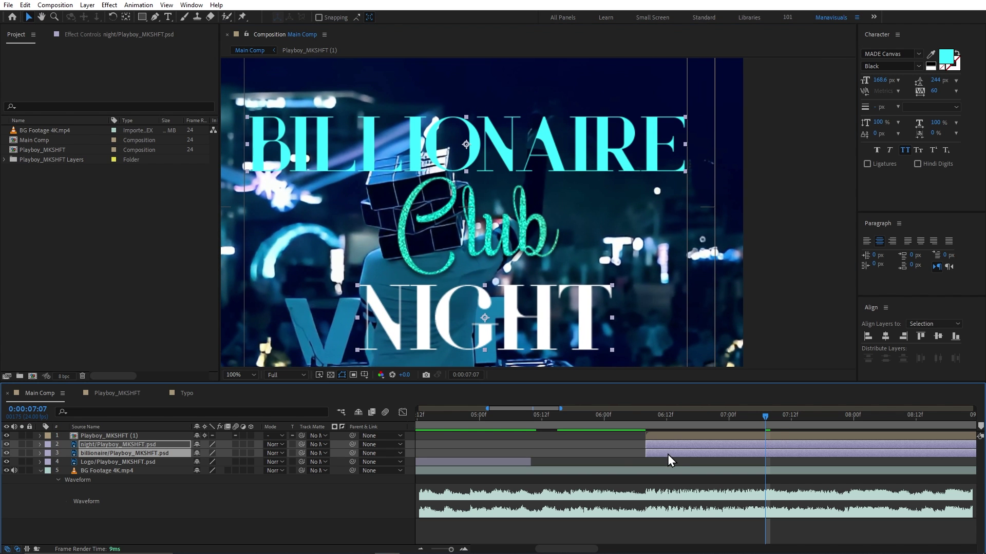
right_click(667, 450)
mouse_move(710, 360)
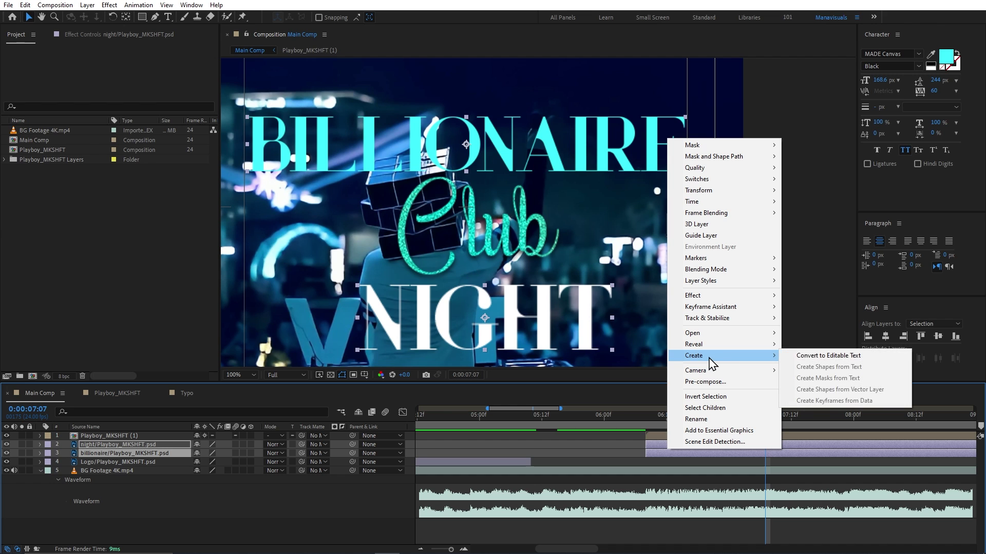
click(825, 356)
scroll(662, 108, up, 1)
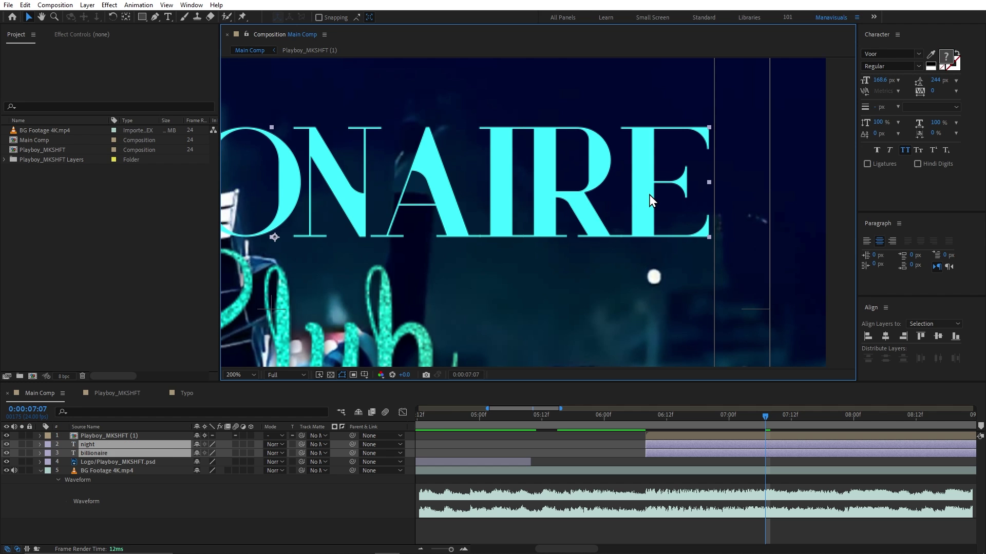
Open the Playboy_MKSHFT (1) precomp, check the Create options for its Club layer, and return to Main Comp with the extra compositions closed.
double_click(109, 436)
click(97, 445)
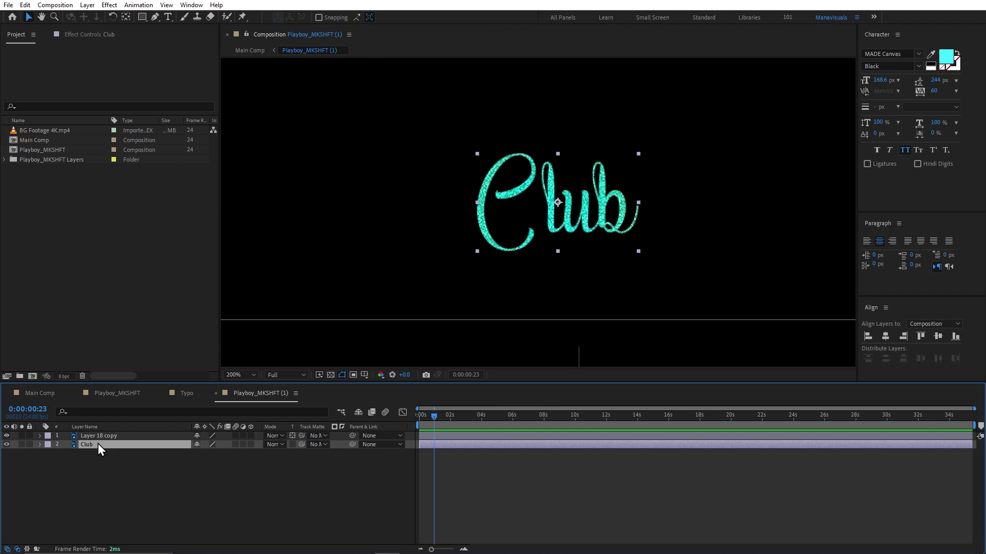
right_click(97, 445)
mouse_move(154, 350)
click(235, 349)
click(236, 470)
key(ctrl+w)
key(ctrl+w)
click(38, 394)
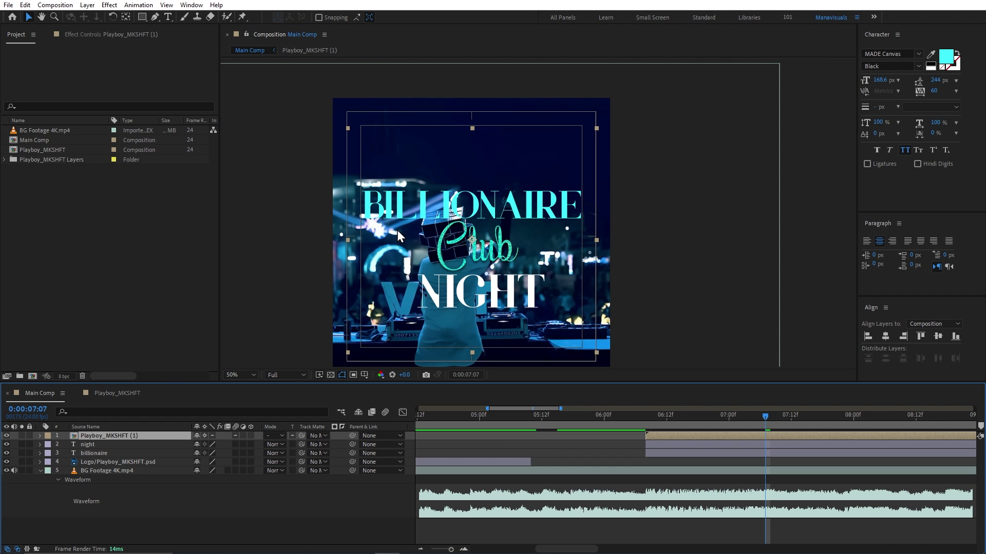
Using playback as a guide, trim the ends of the Club, night and billionaire layers at about 9 seconds.
scroll(677, 450, down, 3)
key(space)
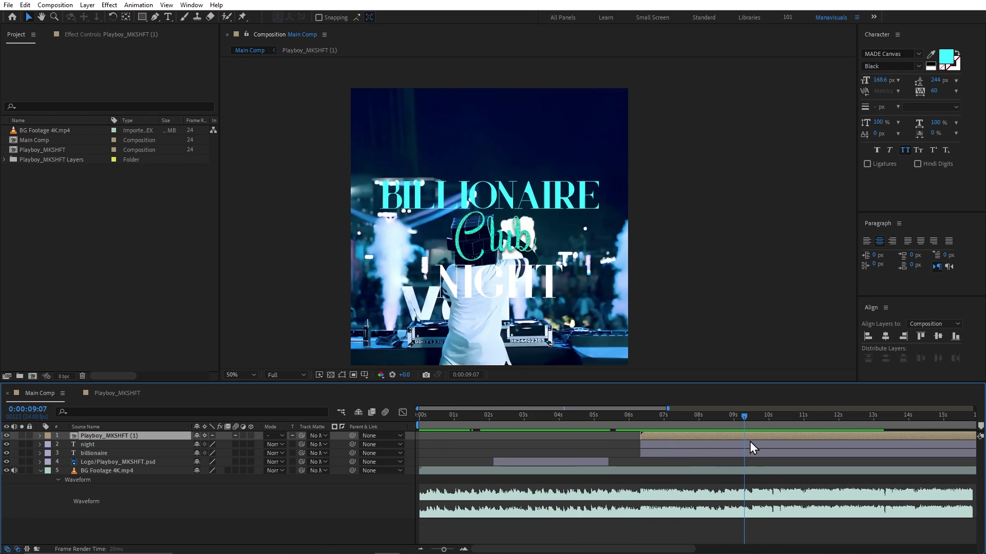
scroll(749, 442, up, 2)
click(737, 418)
shift+click(739, 444)
shift+click(739, 453)
key(alt+])
Pre-compose the three selected title layers as Billionare Club, moving all attributes into the new composition.
click(637, 417)
right_click(639, 455)
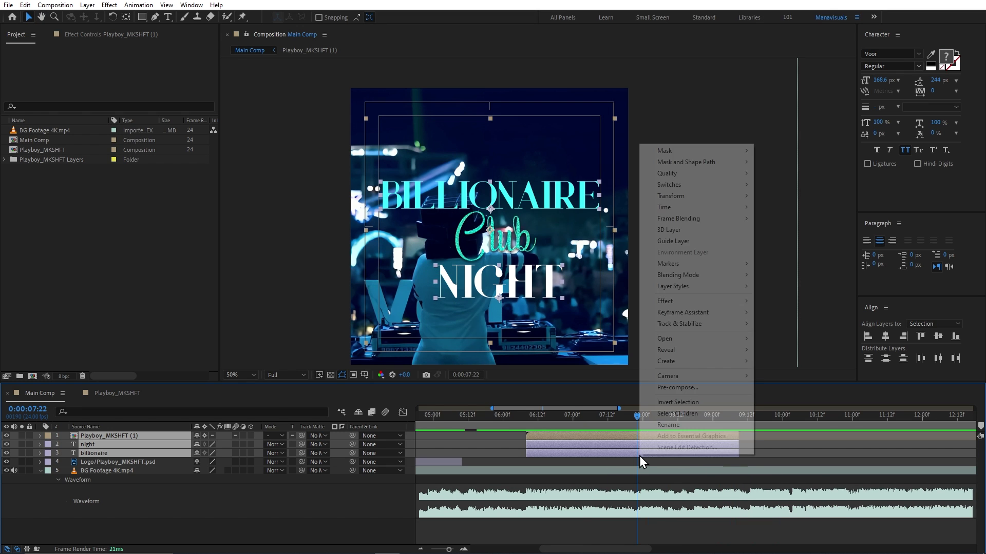
click(686, 405)
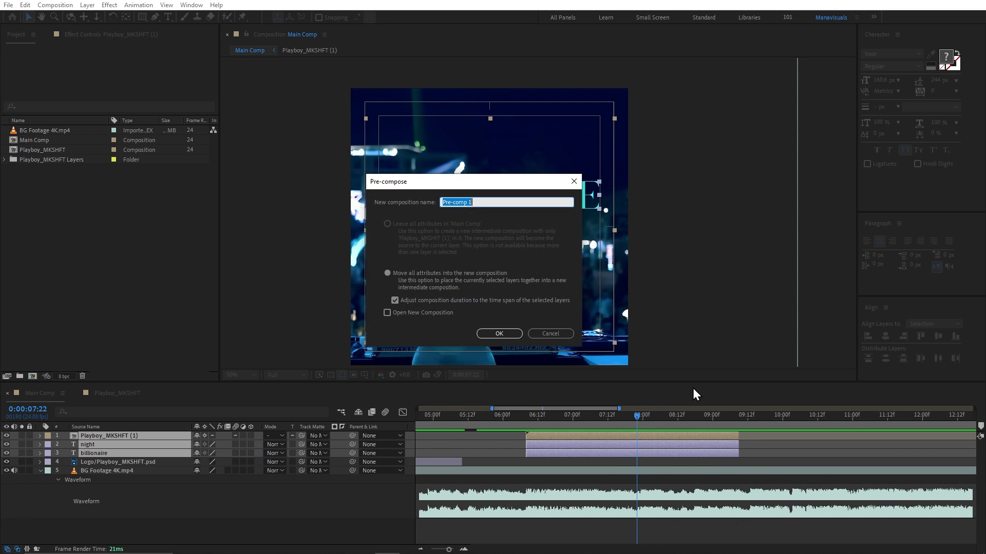
click(500, 334)
Copy the MKSHFT logo layer from the Playboy_MKSHFT composition into Main Comp.
drag(729, 417, 821, 420)
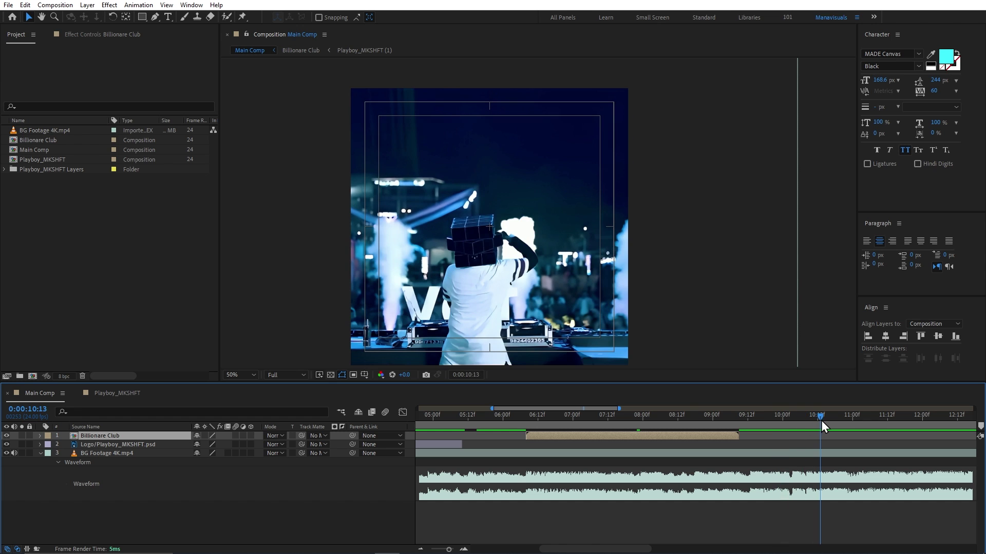
click(125, 397)
click(645, 327)
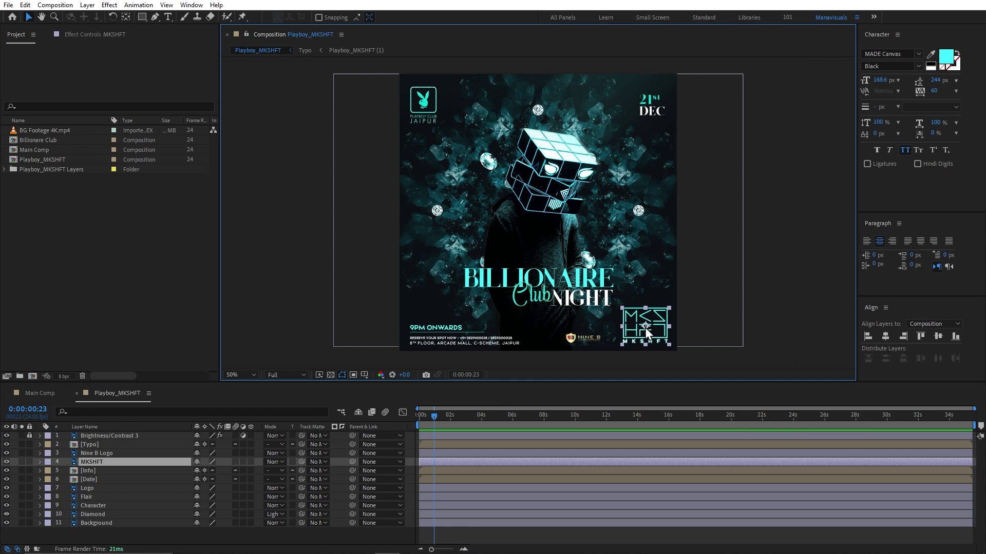
key(ctrl+c)
click(47, 394)
key(ctrl+v)
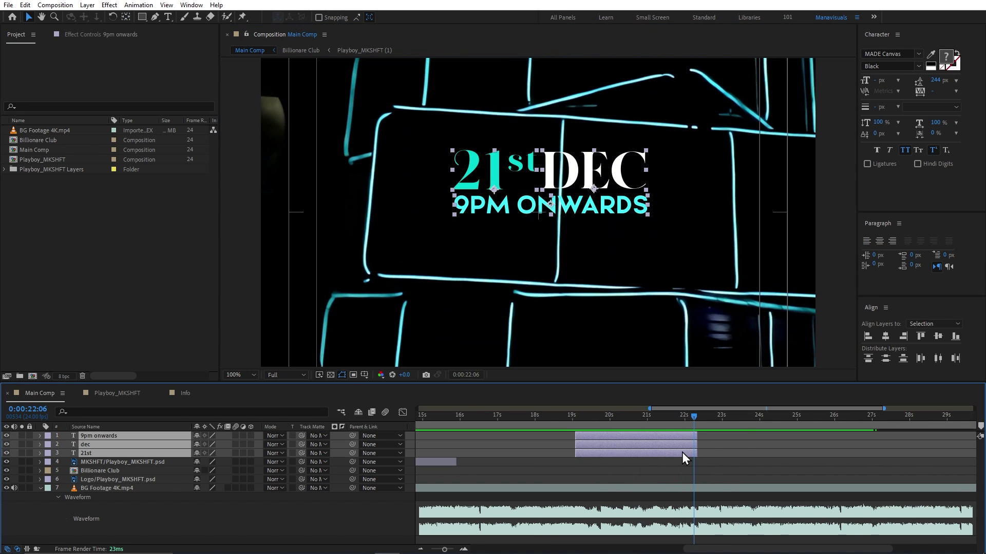
Pre-compose the 21st, dec and 9pm onwards layers as Date & Time and preview Main Comp from the start.
key(ctrl+shift+c)
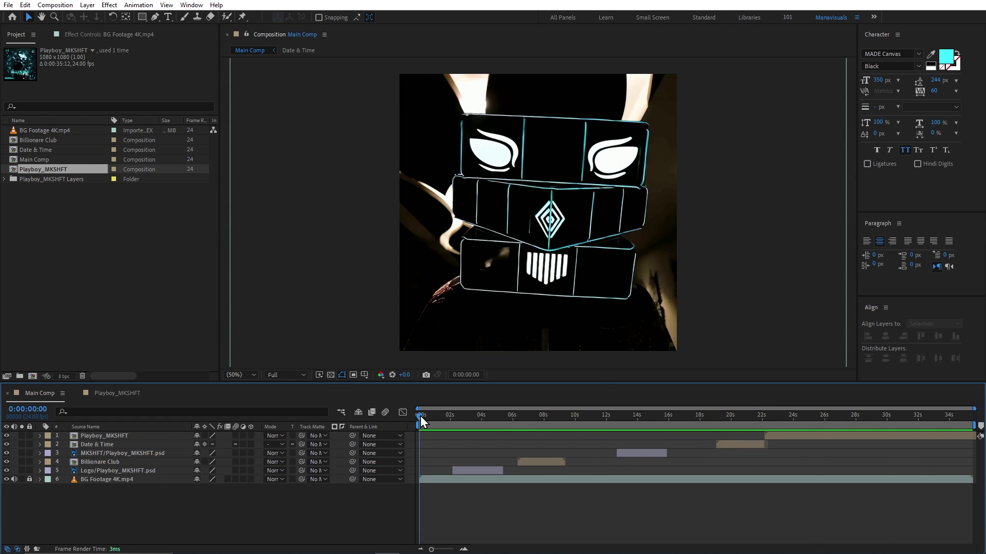
key(space)
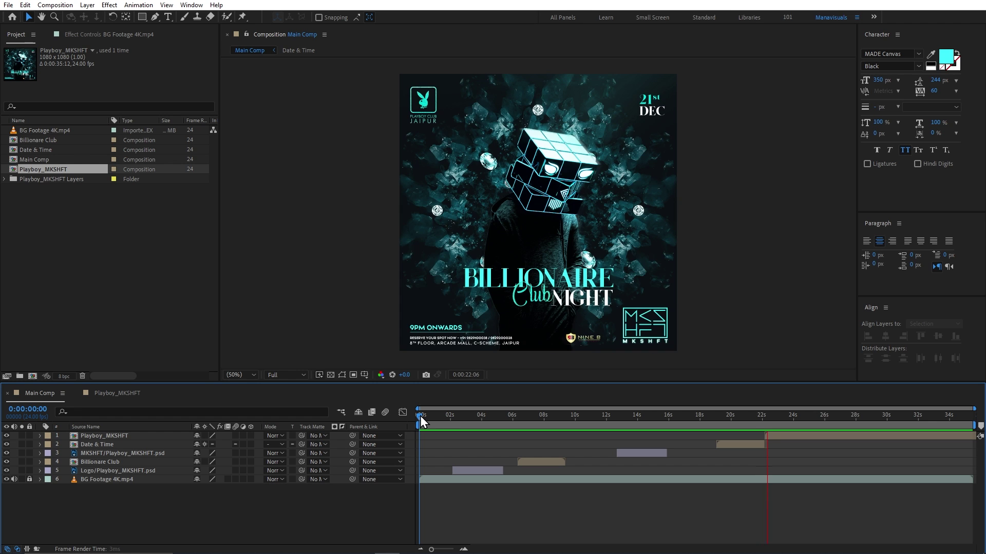
Hide the timeline's Mode and Track Matte columns and add a black solid named Playboy 3D to Main Comp.
drag(420, 416, 475, 415)
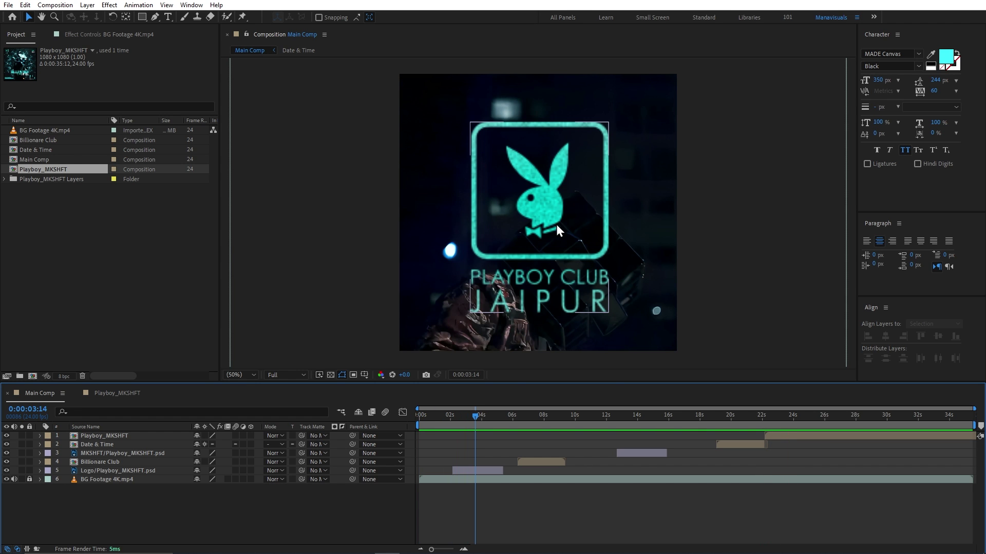
click(28, 548)
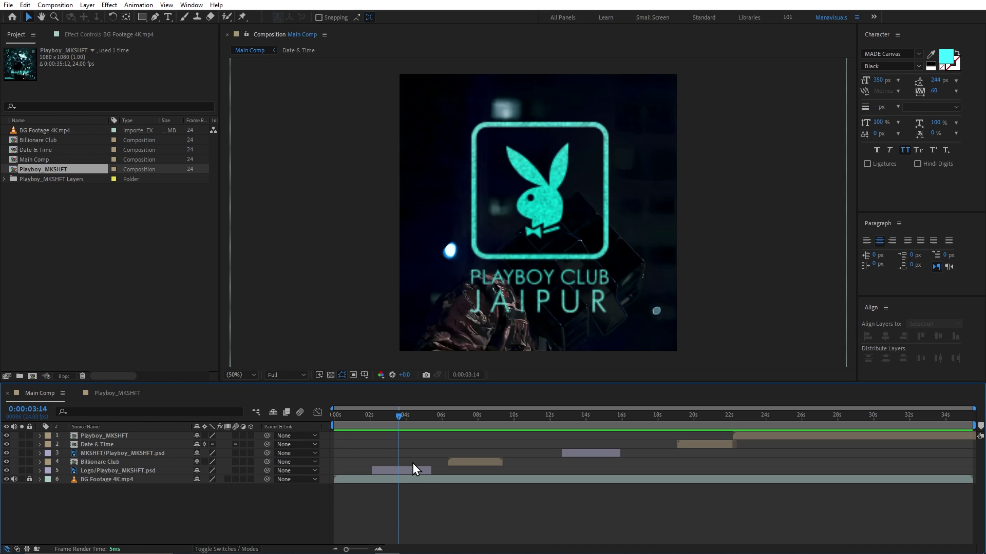
key(ctrl+y)
text(Playboy 3D)
key(Return)
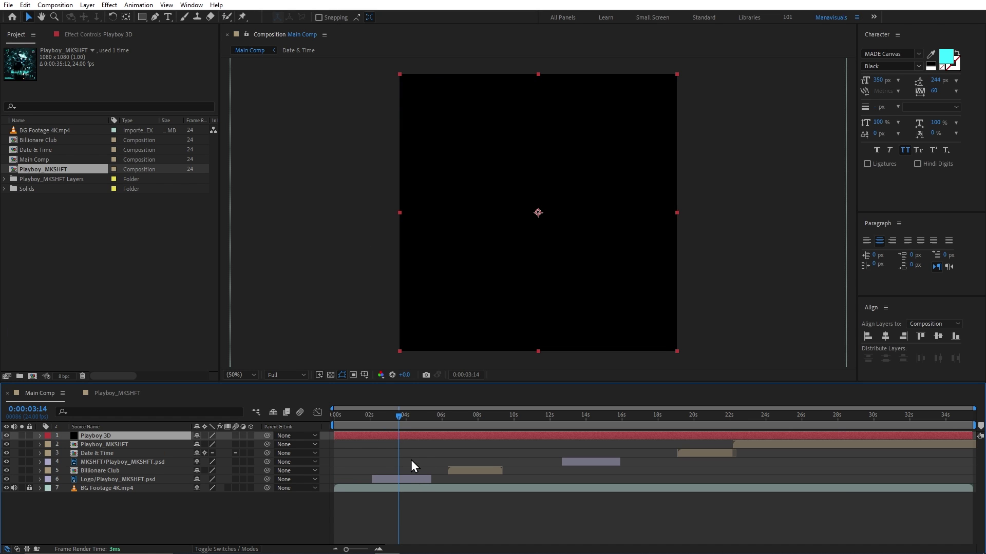
Place the Playboy 3D solid directly beneath the Logo layer, start it with the logo and trim its end to 0:00:05:09.
click(371, 419)
key([)
key(ctrl+alt+Down)
key(ctrl+alt+Down)
key(ctrl+alt+Down)
key(ctrl+alt+Down)
key(ctrl+alt+Down)
click(430, 415)
key(alt+])
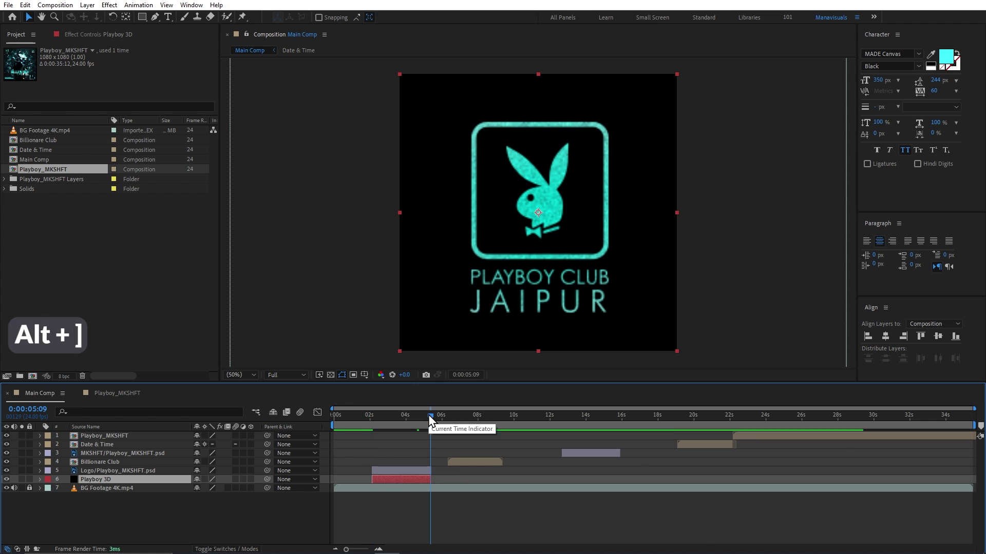
Apply the Element effect to the Playboy 3D solid with the playhead at 0:00:03:04 and show its effect controls.
scroll(390, 485, up, 2)
scroll(396, 469, left, 3)
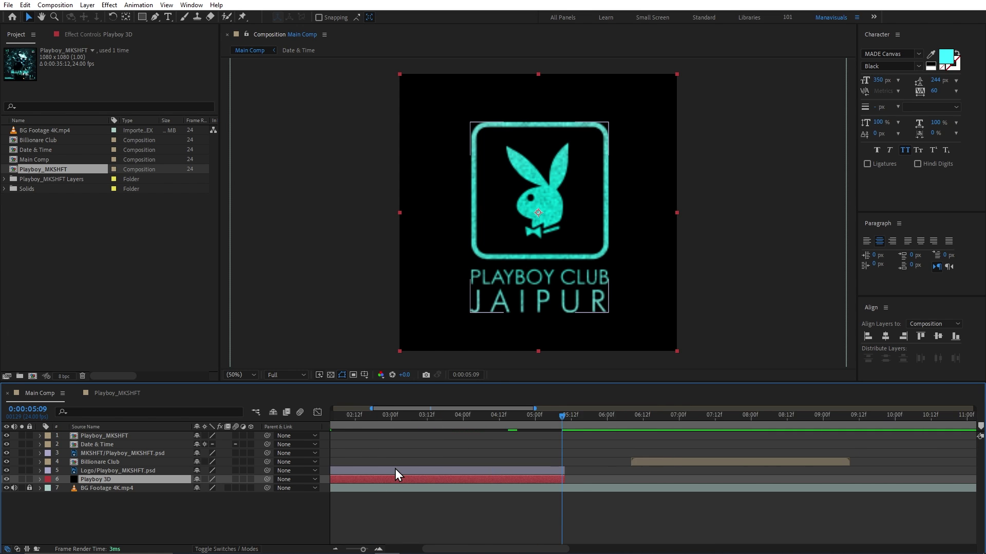
click(445, 419)
key(ctrl+space)
text(ele)
key(Return)
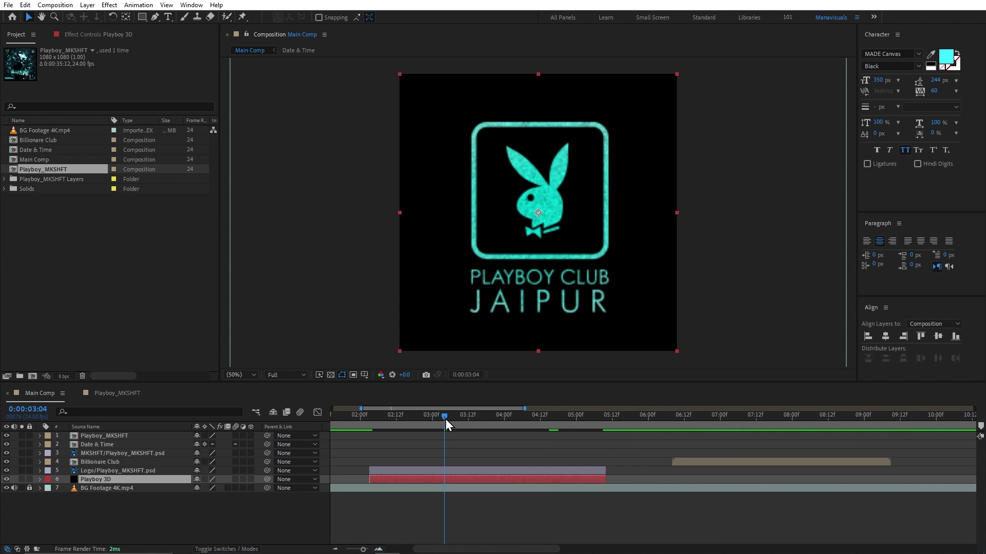
click(110, 35)
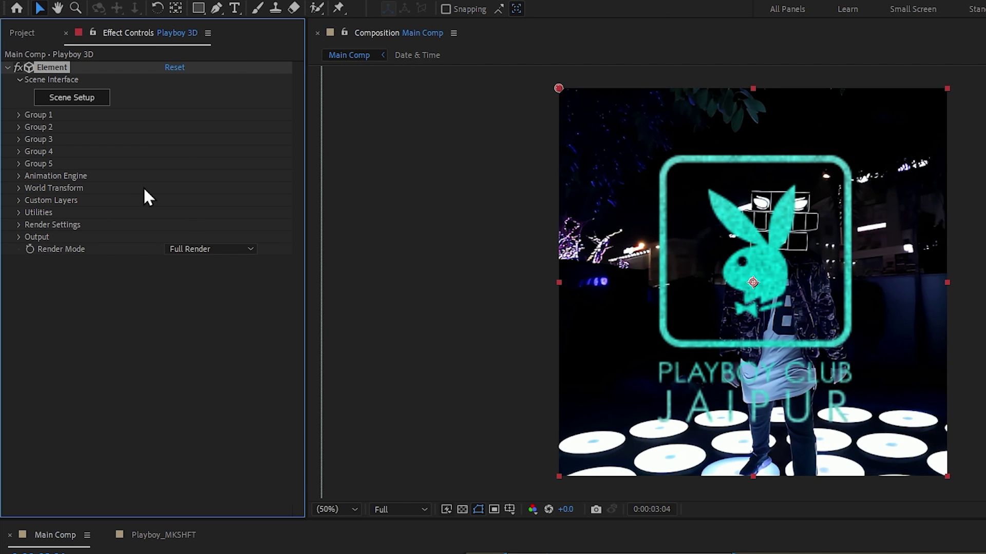
Check the 3D object import options in Element's Scene Setup and the path layer slots under Custom Text and Masks.
click(71, 100)
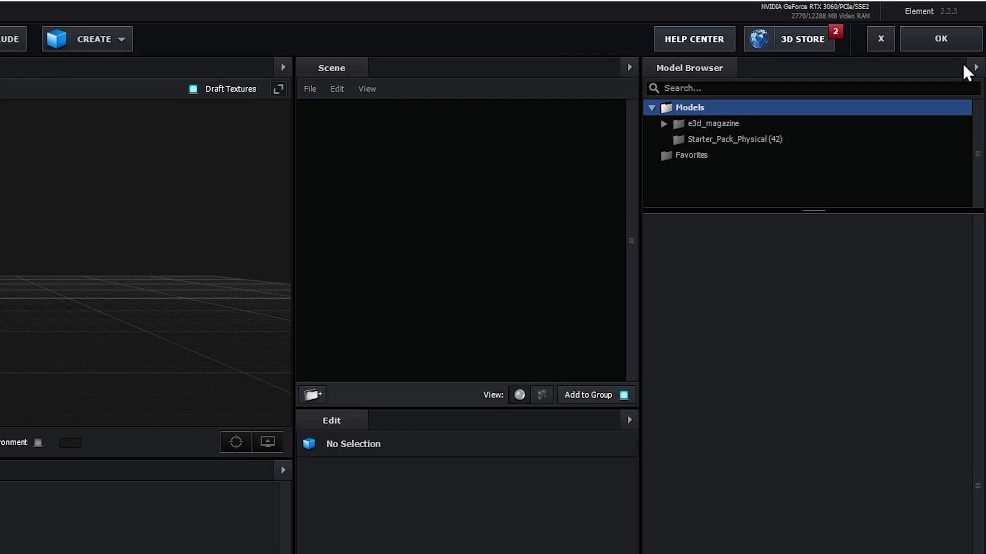
click(964, 67)
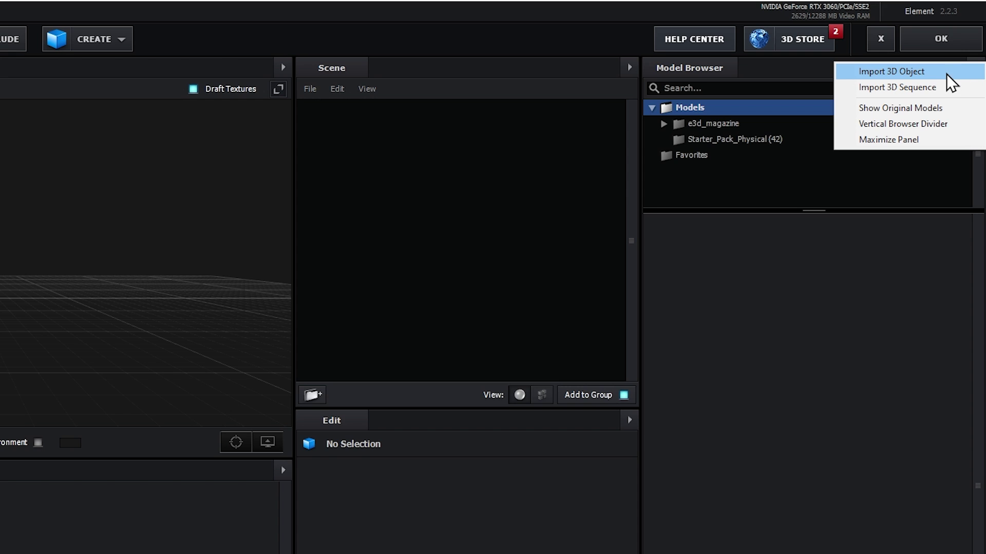
click(943, 44)
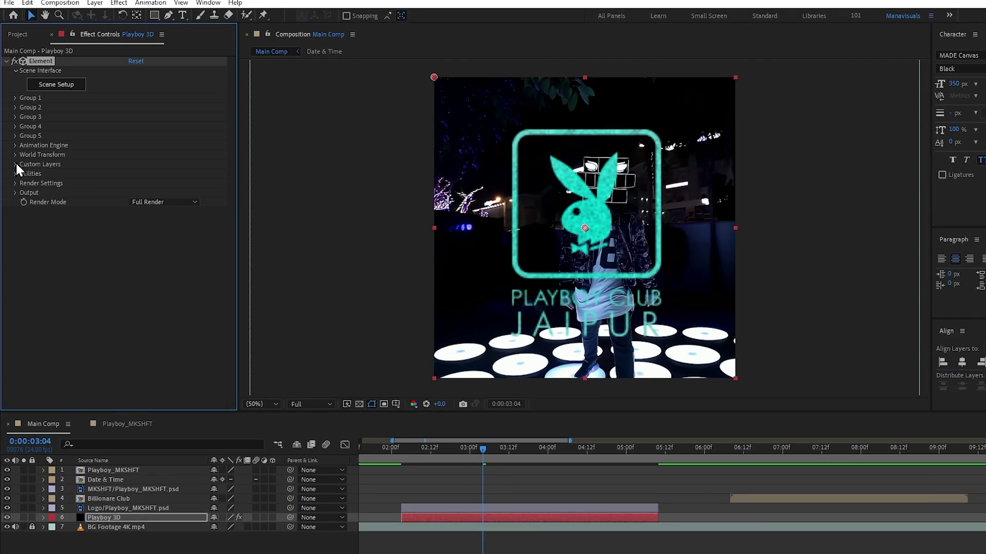
click(14, 154)
click(23, 163)
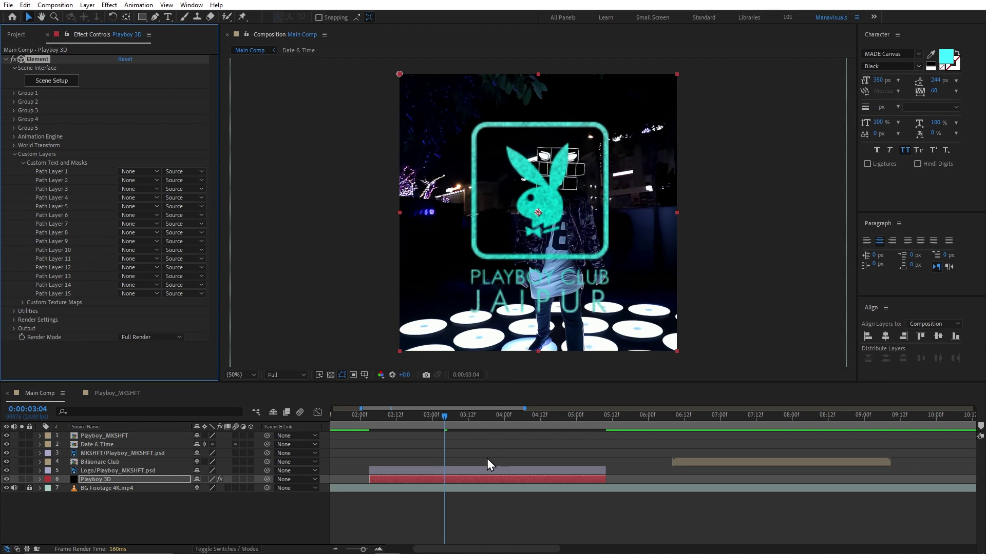
Auto-trace the Logo layer's Alpha channel for the current frame onto a new layer, with a 1 px blur and 50% threshold.
click(481, 470)
click(87, 5)
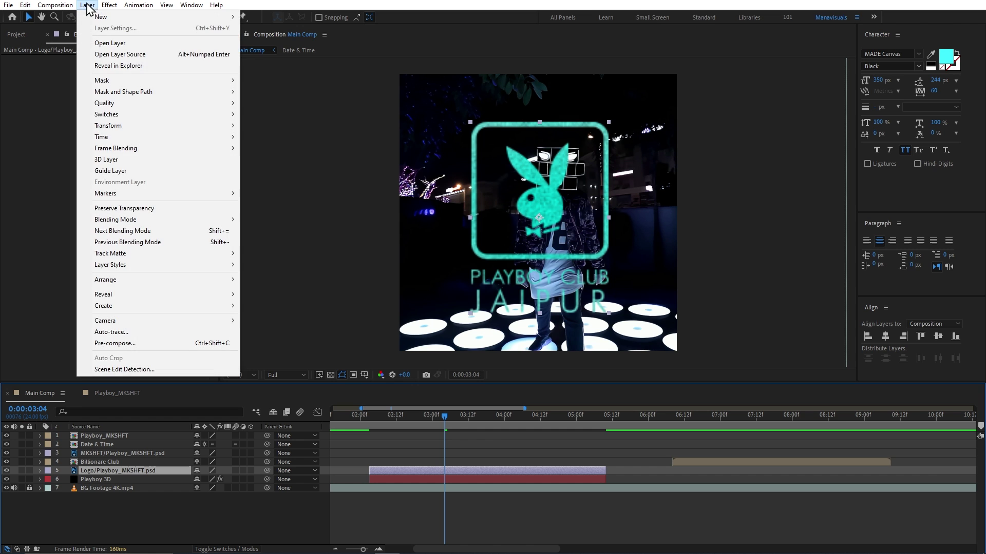
click(150, 334)
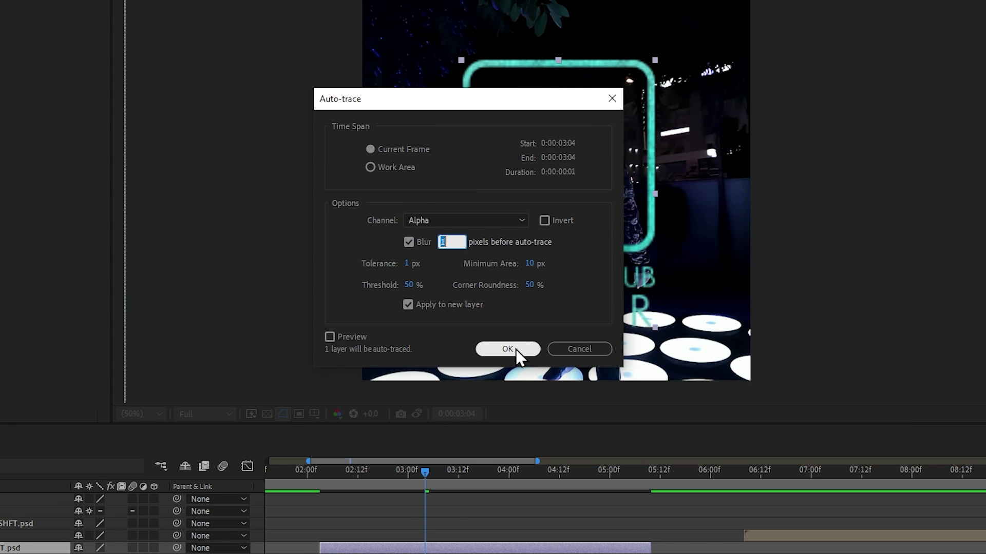
click(516, 349)
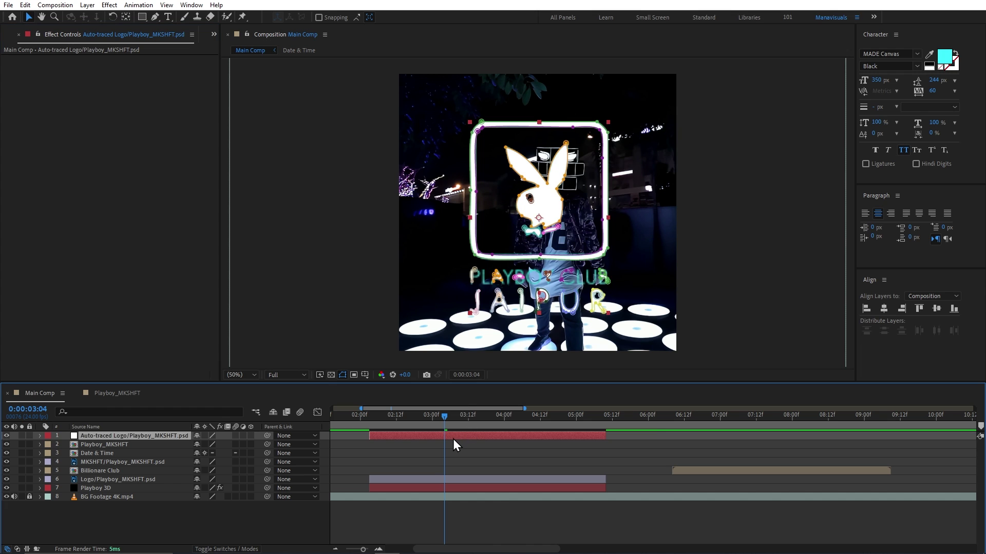
Compare the auto-traced mask outlines with the original Logo artwork, checking the rabbit, frame and lettering edges closely.
scroll(548, 256, up, 1)
drag(624, 187, 622, 235)
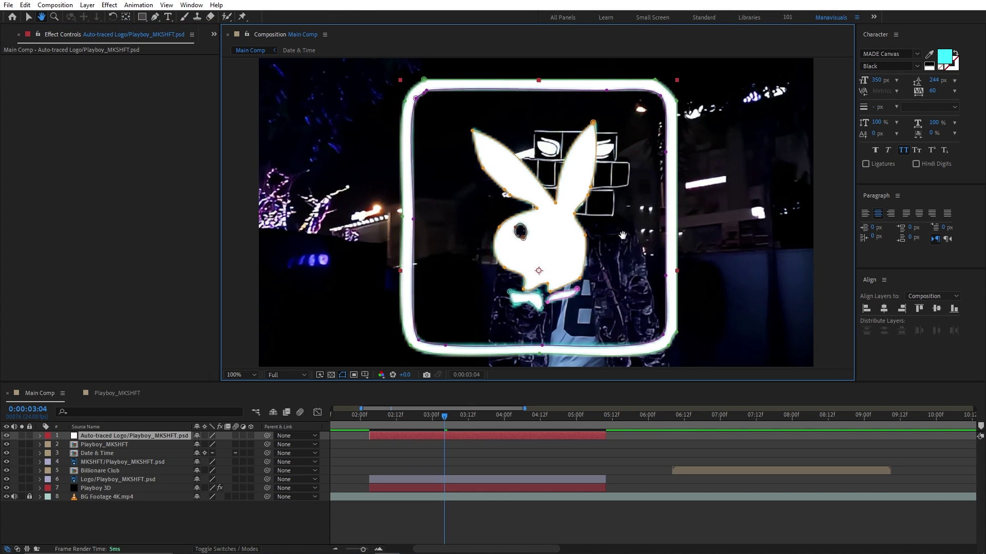
key(m)
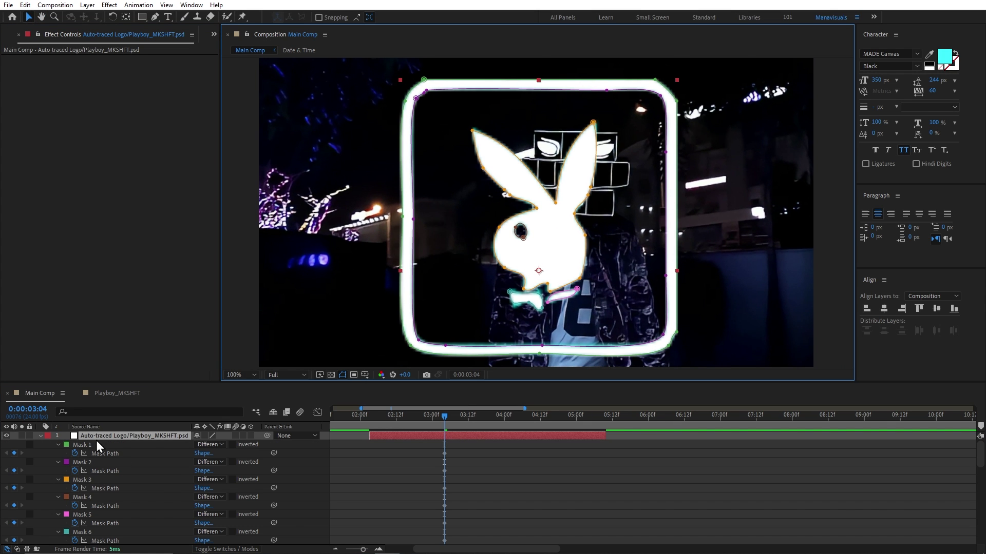
click(41, 435)
click(425, 479)
click(7, 435)
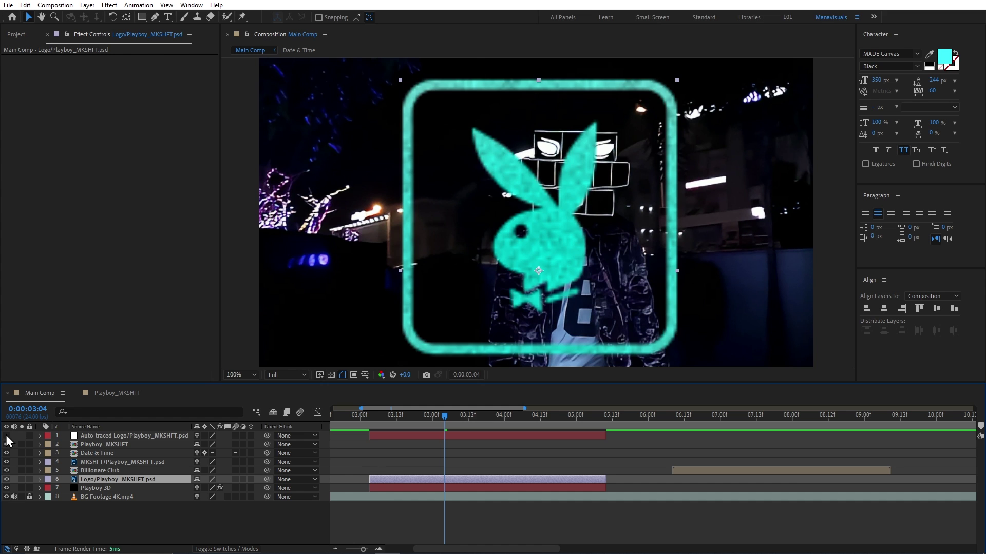
drag(545, 270, 540, 149)
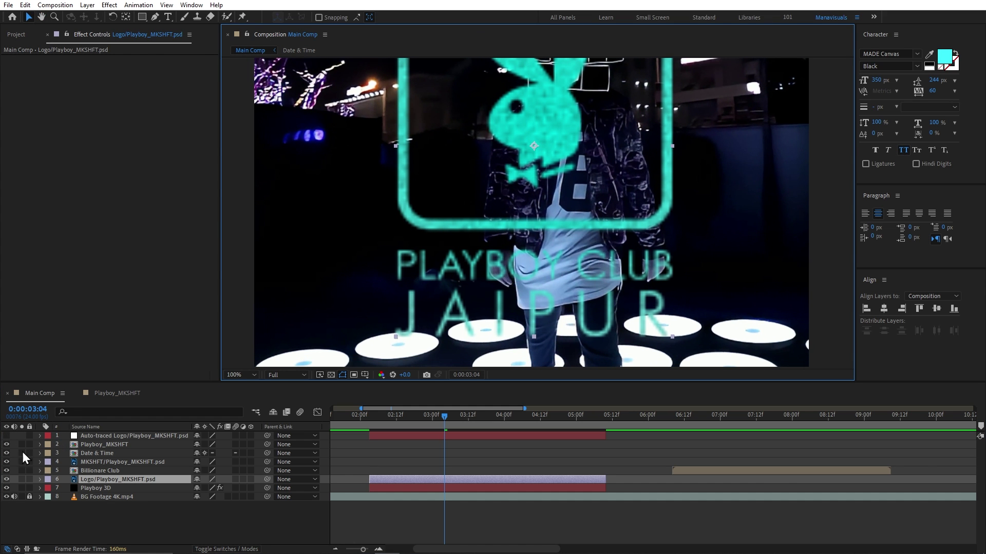
click(6, 435)
click(439, 436)
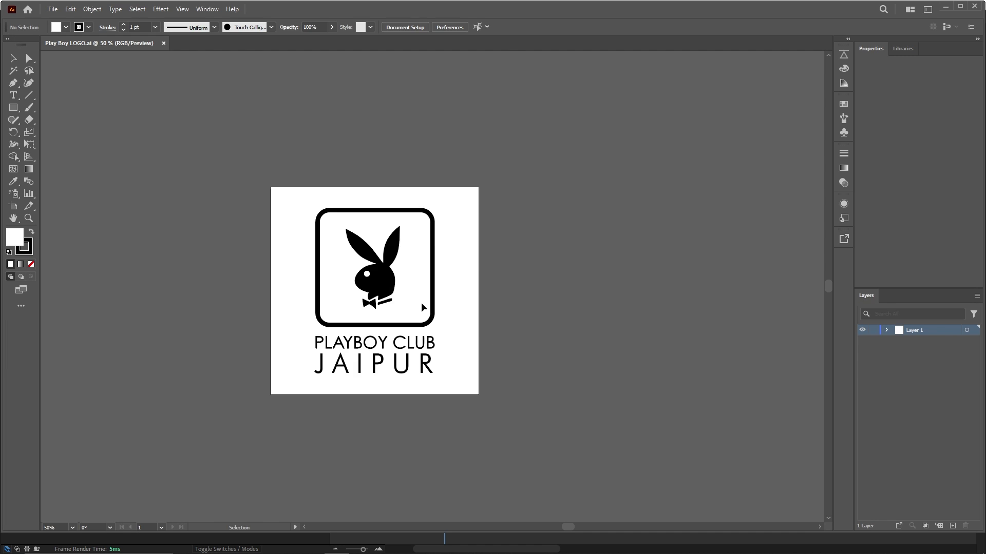
Switch to Illustrator and copy the entire logo artwork from Play Boy LOGO.ai.
scroll(371, 286, up, 2)
click(395, 278)
scroll(394, 280, up, 7)
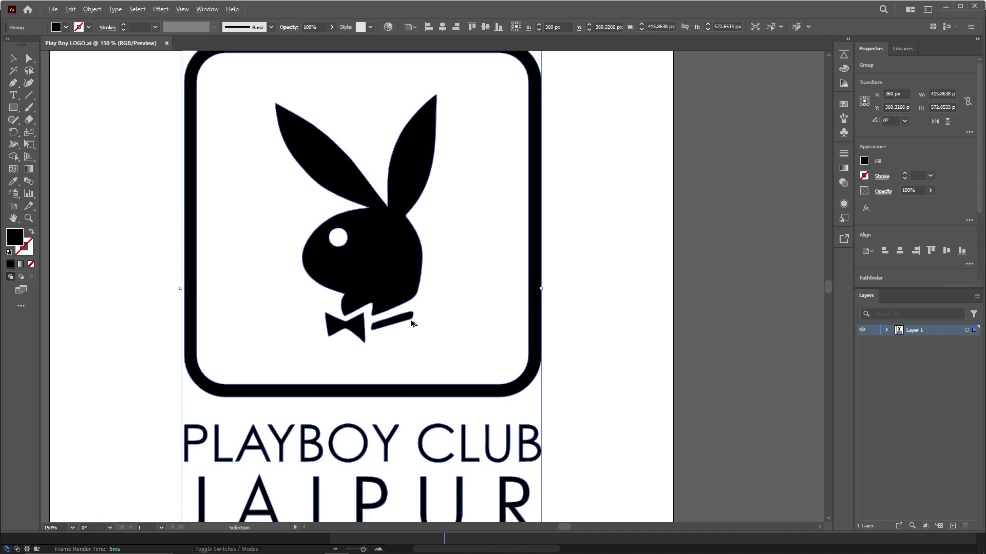
click(445, 300)
key(ctrl+0)
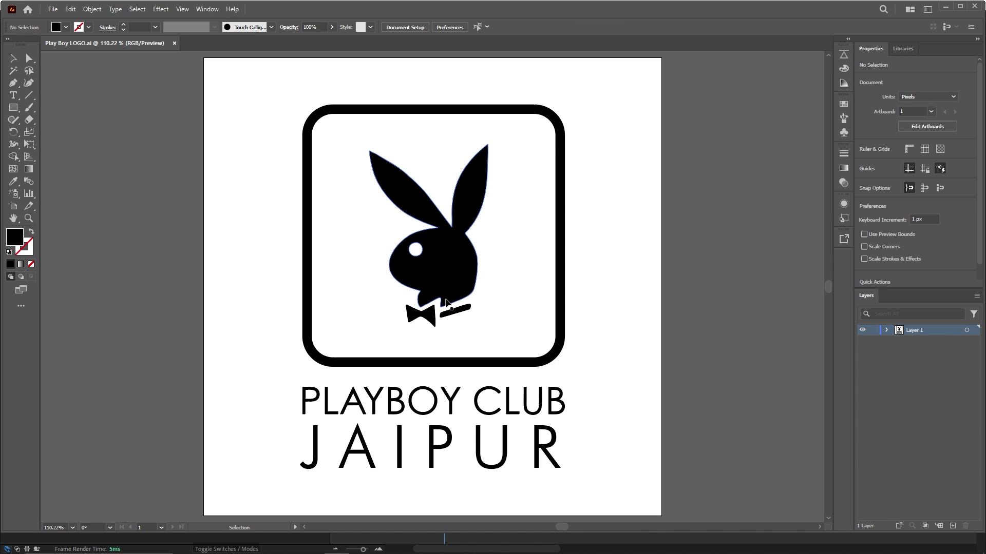
drag(258, 77, 589, 488)
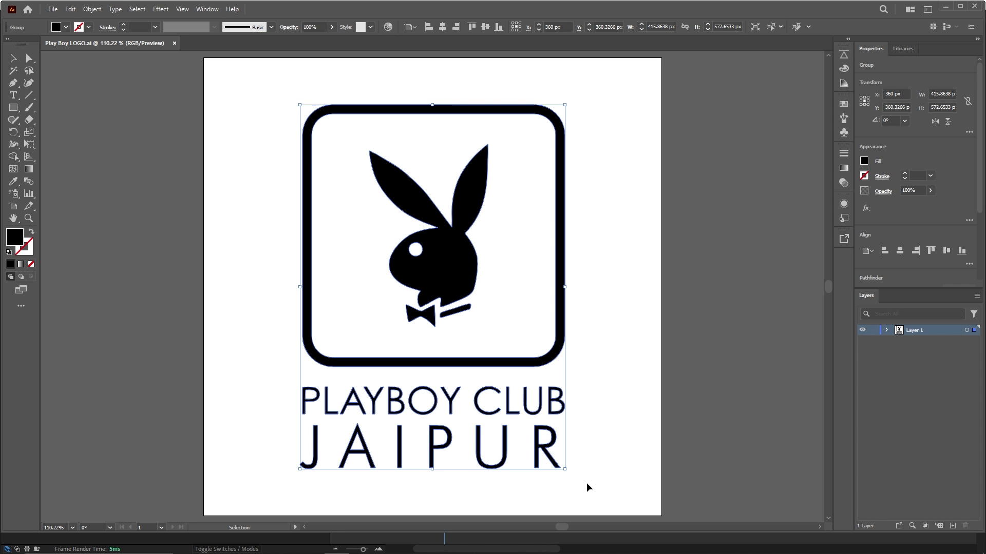
key(ctrl+c)
key(a)
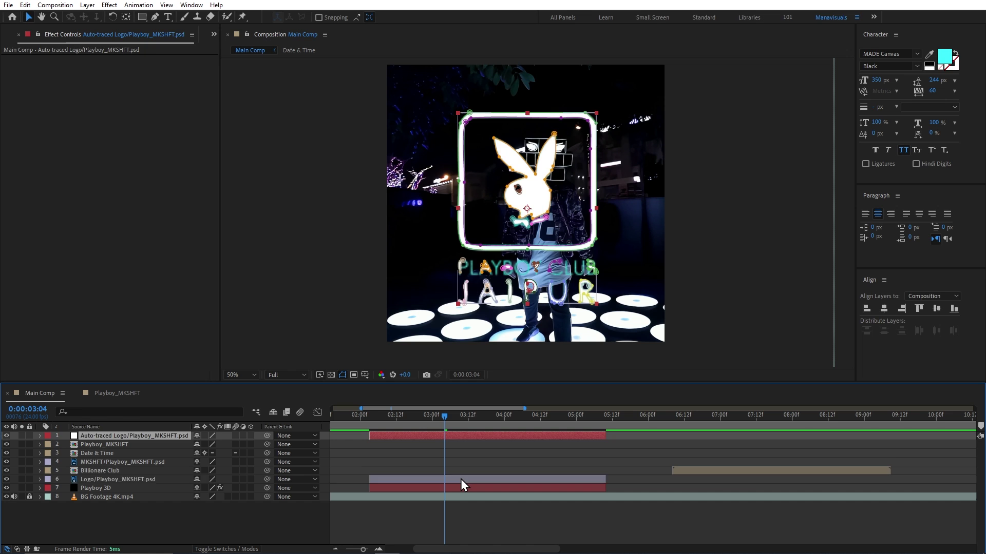
Delete the auto-traced and Logo layers and paste the copied logo paths as masks on a new 1080 x 1080 px solid.
ctrl+click(460, 479)
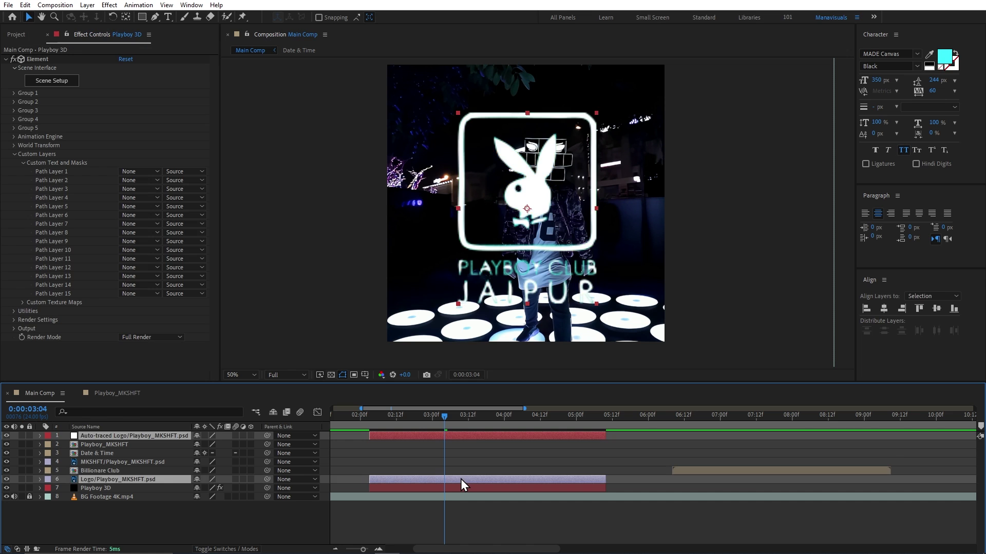
key(Delete)
key(ctrl+y)
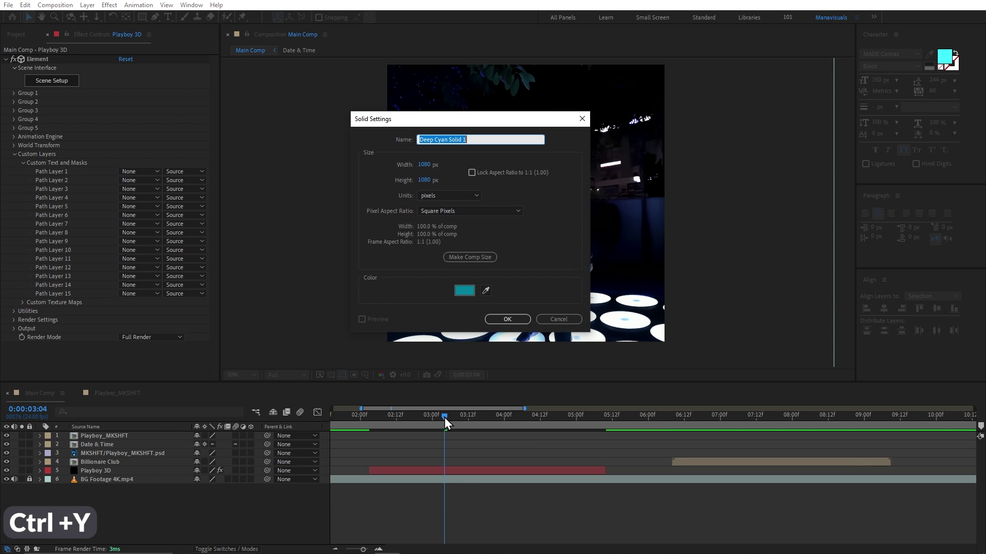
click(504, 319)
key(ctrl+v)
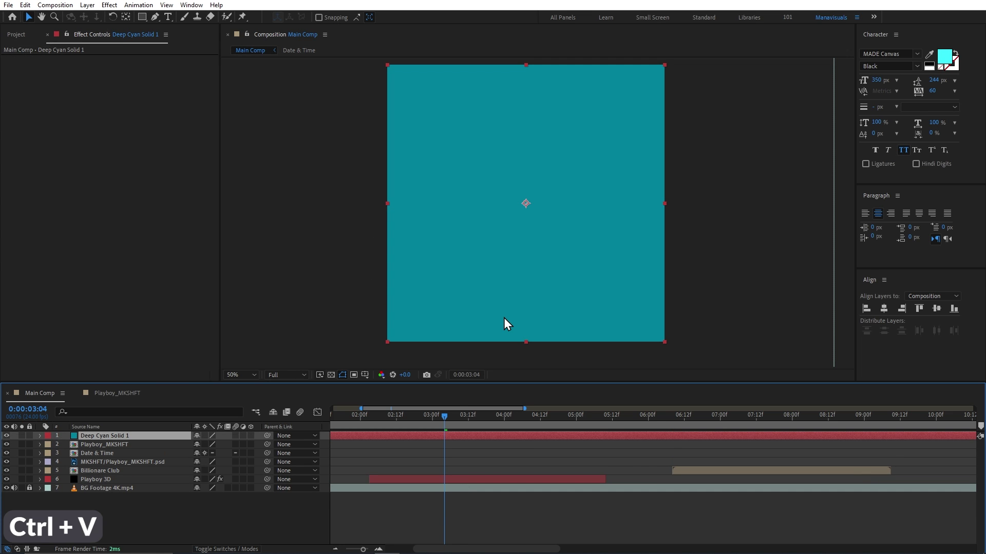
click(737, 247)
click(660, 497)
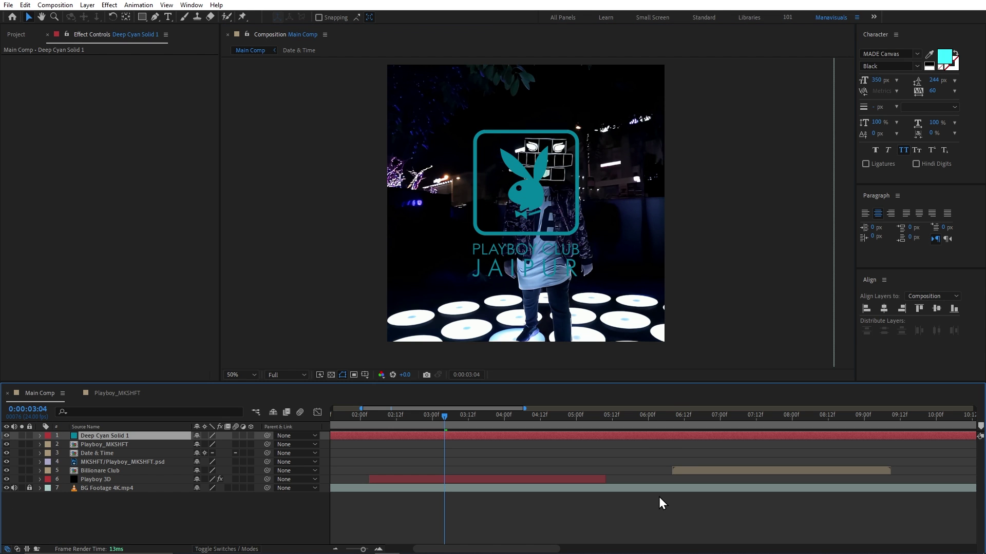
scroll(548, 212, up, 1)
click(547, 211)
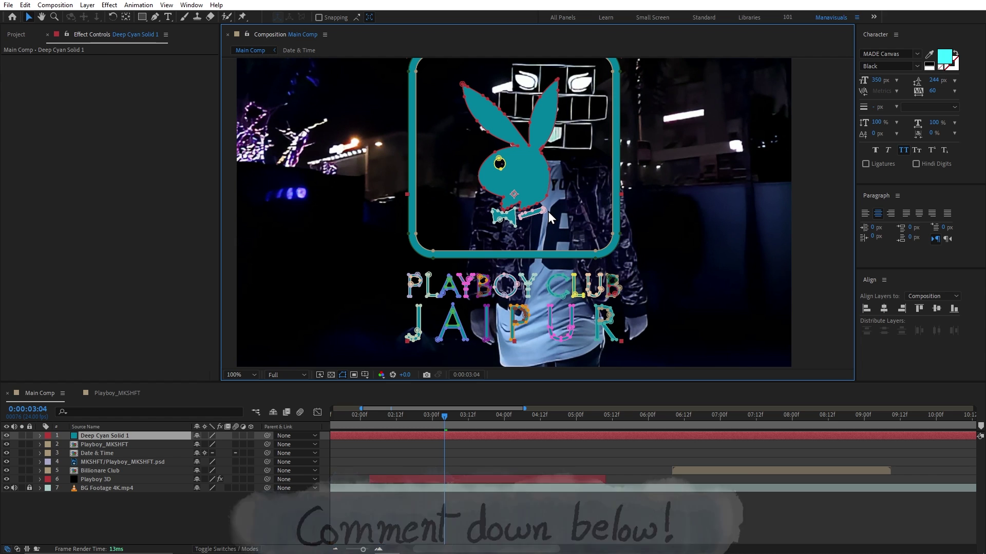
Hide the masked solid, place it beneath the BG Footage layer and rename it Playboy Mask.
click(6, 436)
drag(88, 436, 88, 509)
key(Return)
text(Playboy Mask)
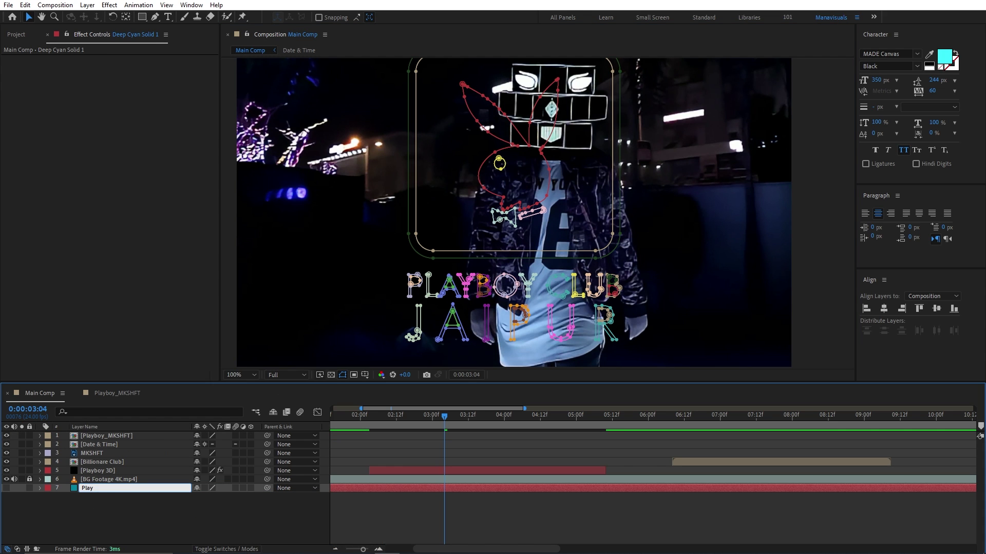
key(Return)
Assign the Playboy Mask layer to Path Layer 1 of the Element effect on the Playboy 3D solid.
click(397, 471)
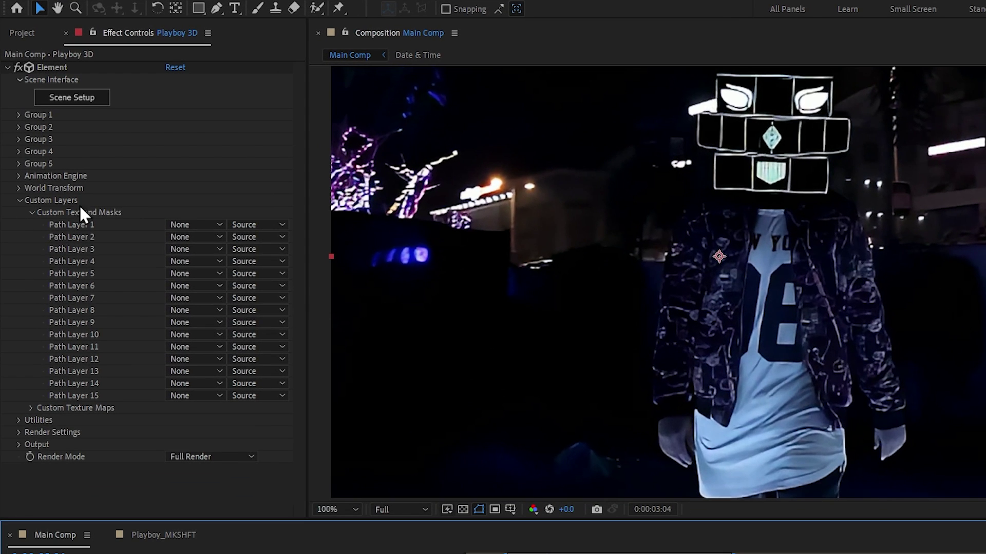
click(146, 173)
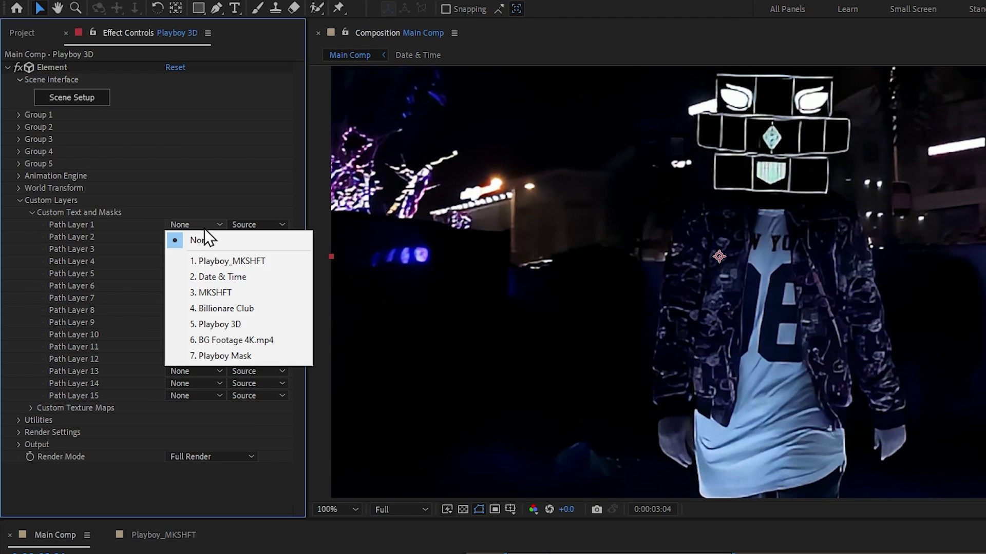
click(263, 356)
click(258, 226)
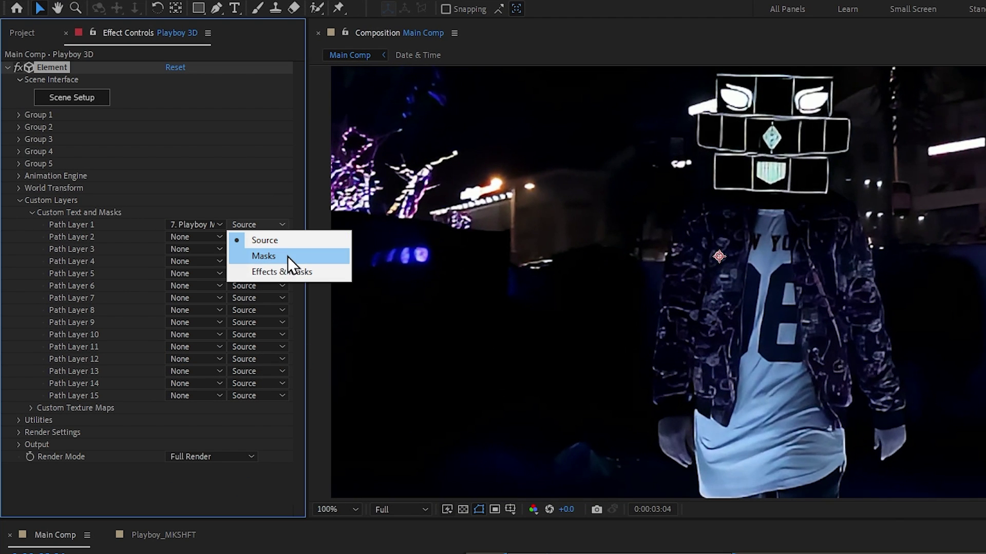
click(248, 199)
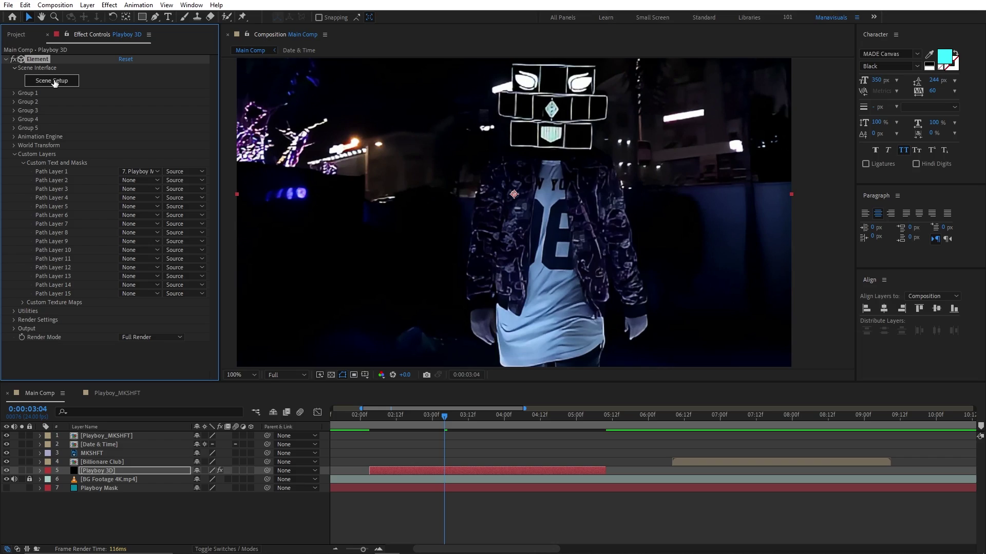
Extrude the custom path into a 3D logo in Element's Scene Setup and inspect its depth from an angle.
click(77, 97)
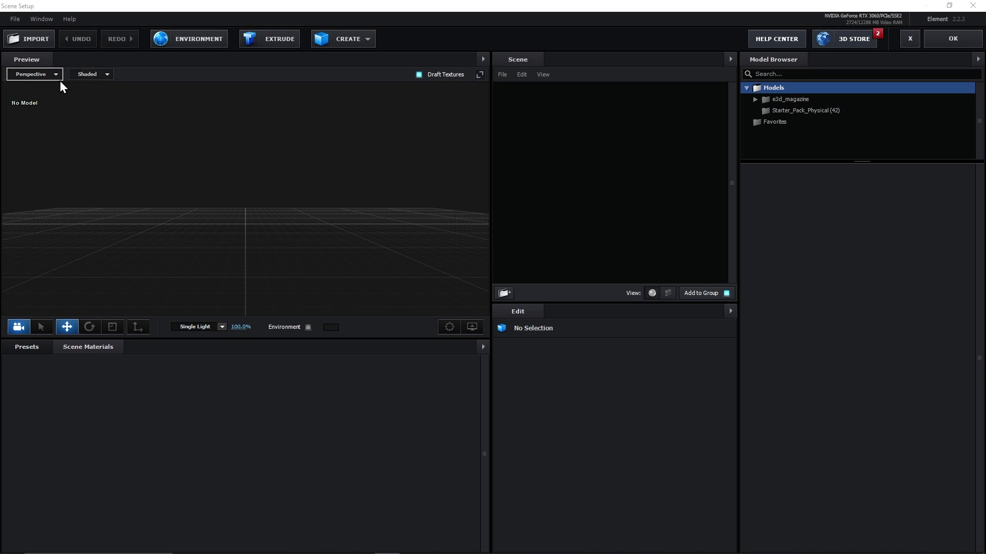
click(270, 44)
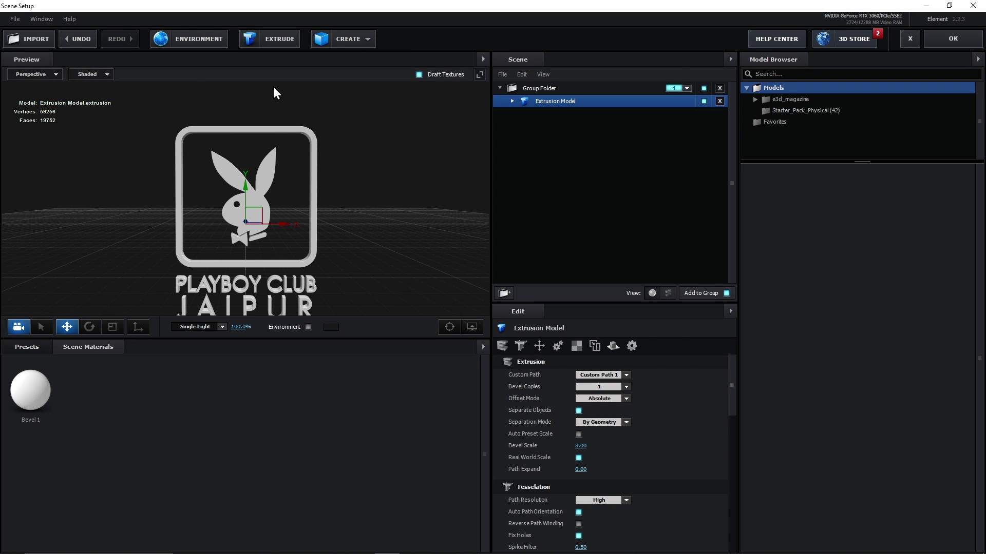
drag(298, 172, 220, 175)
scroll(257, 177, up, 5)
Try the gold_grunge material from the Pro_Shaders Metal presets on the extruded logo.
click(26, 350)
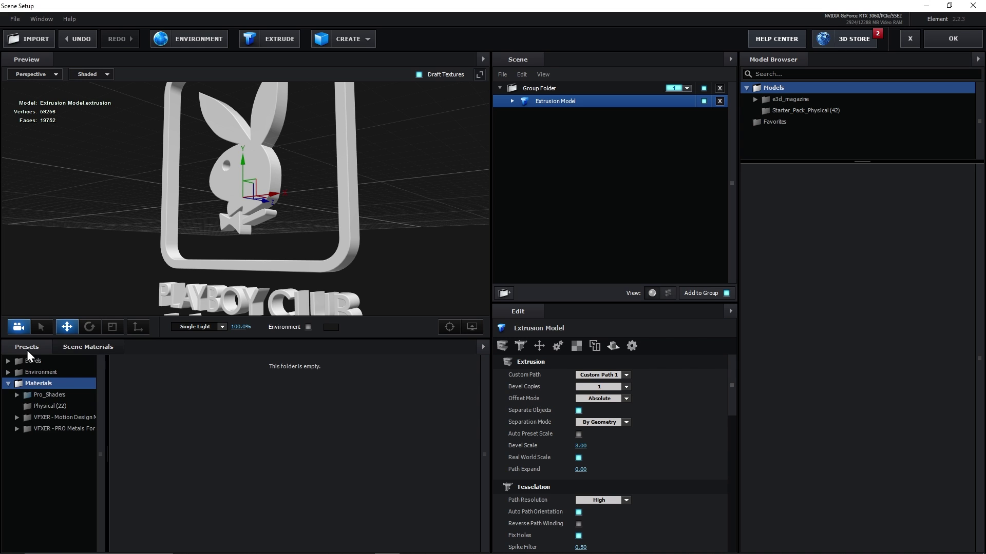
double_click(39, 393)
click(54, 439)
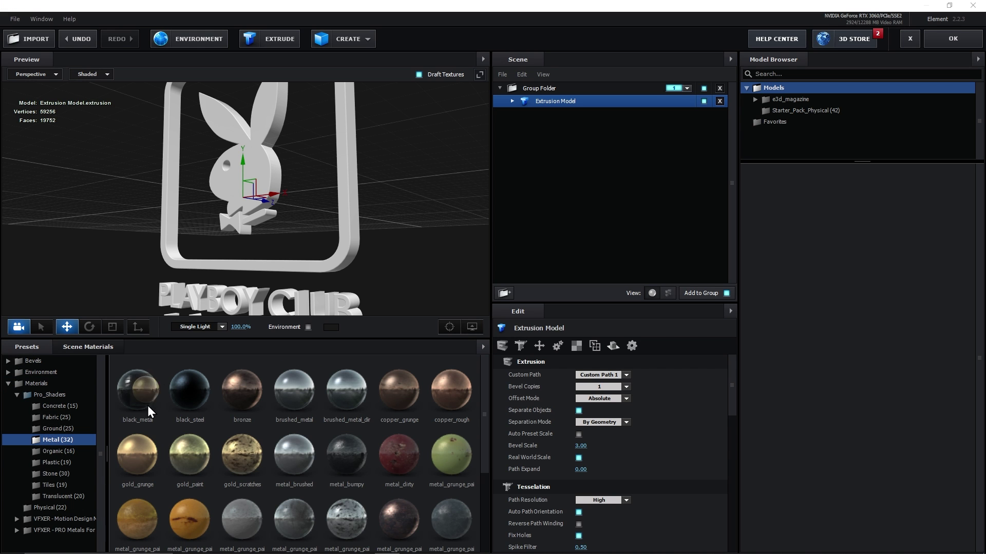
drag(251, 176, 285, 199)
Apply the Gold material from the Physical presets to the extruded logo and show the material's settings.
click(16, 396)
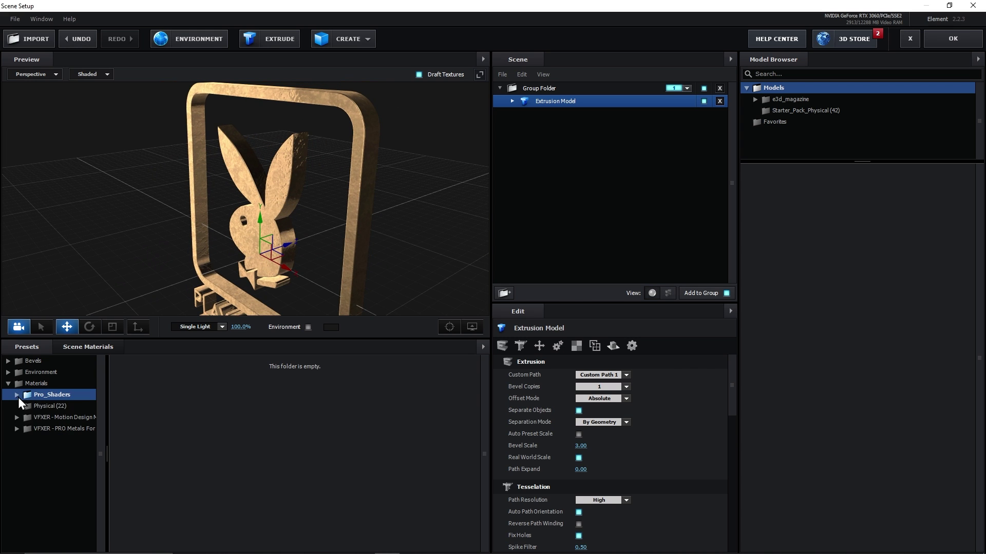
click(51, 406)
drag(135, 466, 277, 228)
click(512, 101)
click(575, 114)
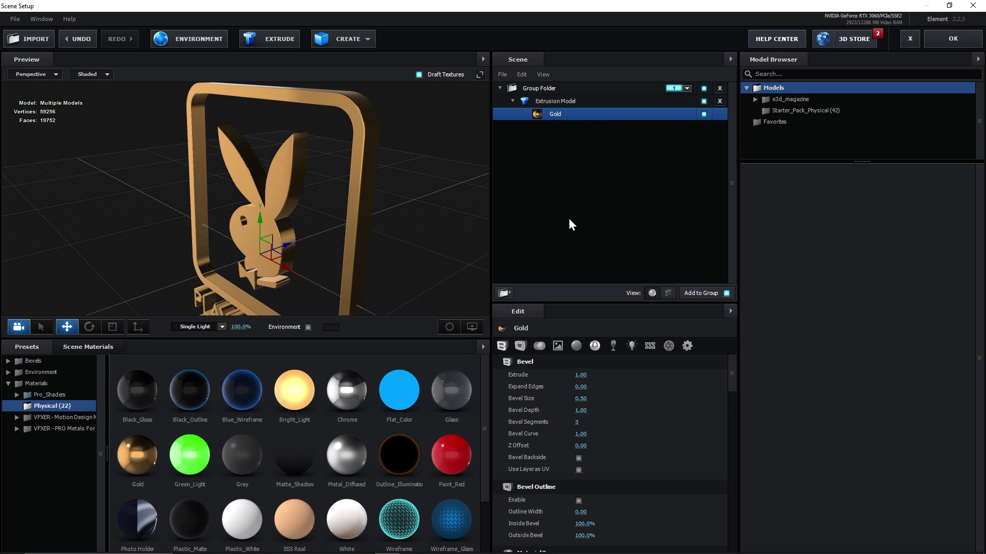
Load the Diffuse image from the Texture folder into the Gold material's diffuse texture channel.
scroll(637, 397, down, 5)
click(578, 418)
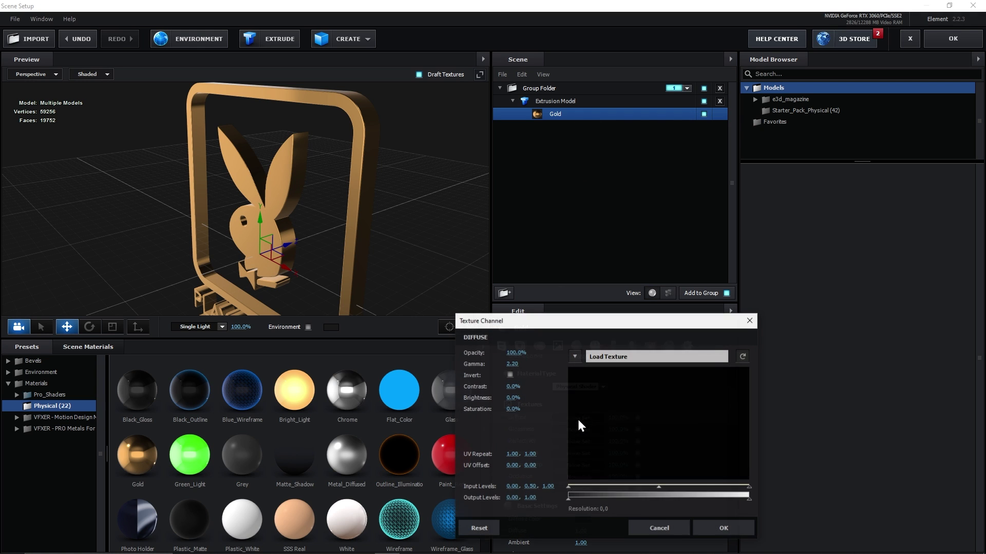
click(624, 358)
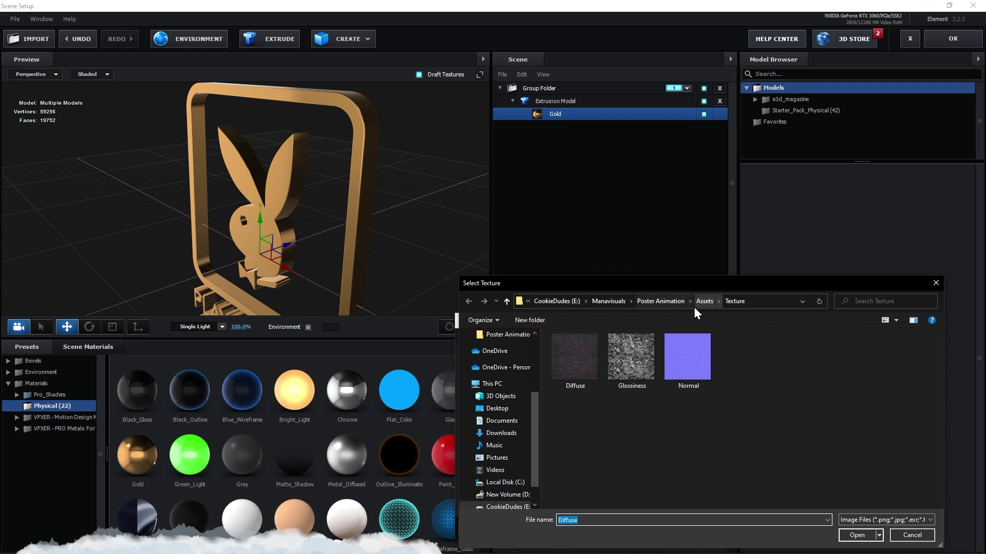
double_click(560, 373)
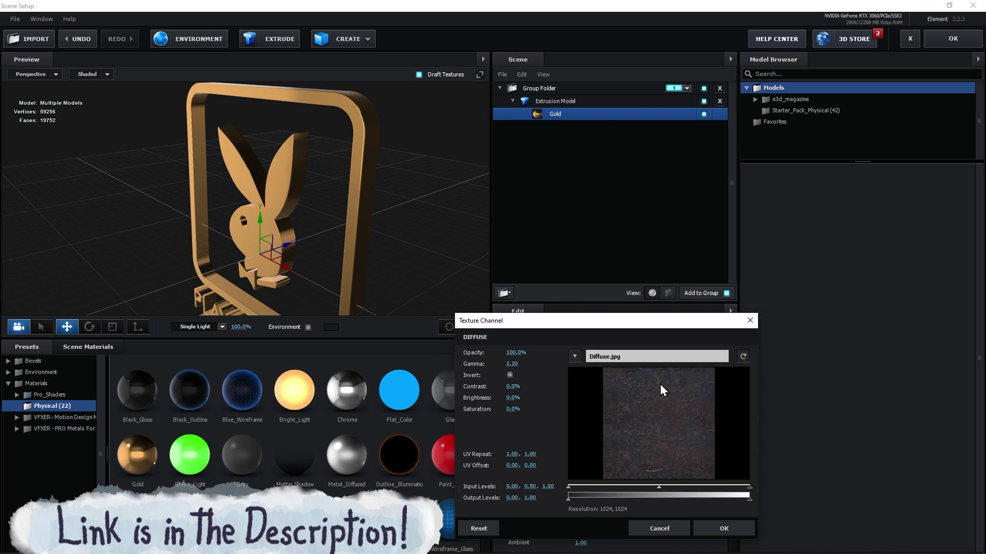
click(726, 527)
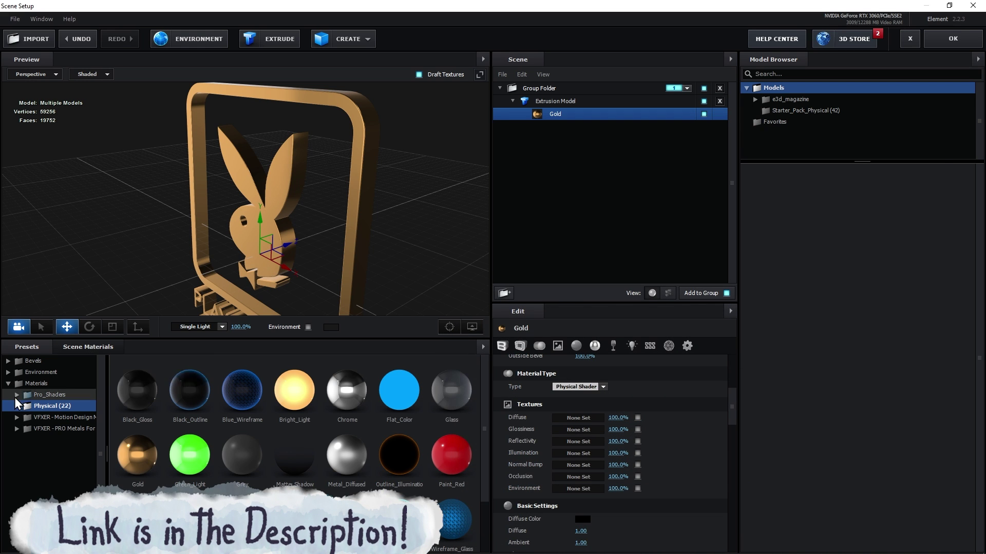
Replace the Gold material on the extruded logo with gold_grunge from the Pro_Shaders Metal presets.
click(17, 395)
click(54, 441)
drag(134, 456, 269, 218)
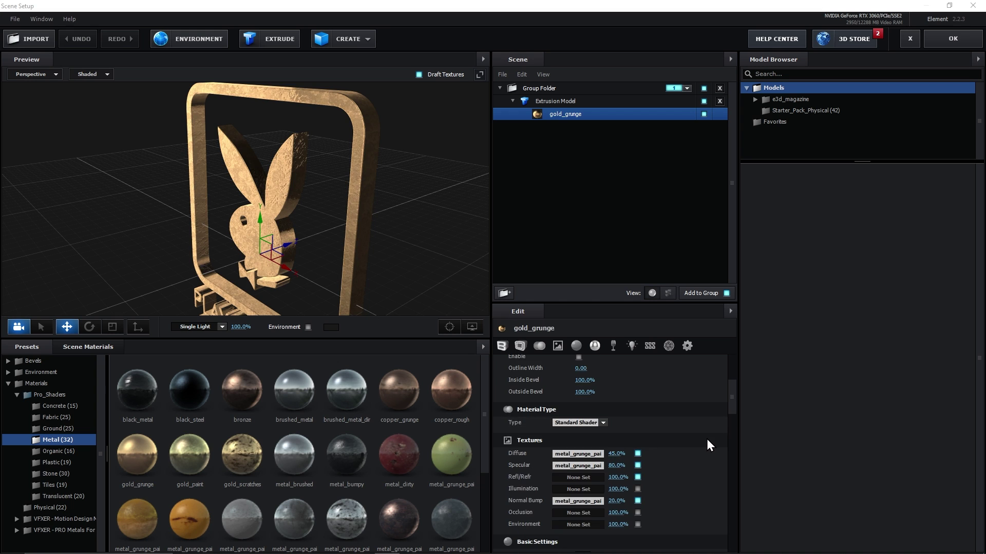
Set the gold_grunge material's three colours to 34C2BE and apply the scene to the Element effect.
scroll(709, 436, down, 2)
scroll(708, 434, down, 2)
click(582, 376)
key(ctrl+v)
click(662, 449)
click(582, 399)
key(ctrl+v)
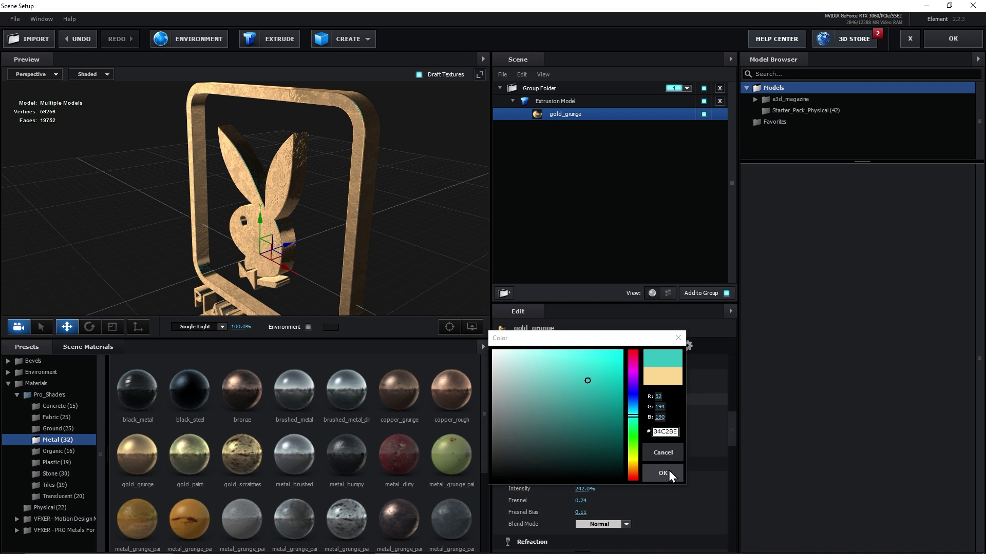
click(669, 473)
click(582, 476)
key(ctrl+v)
click(662, 538)
mouse_move(321, 199)
mouse_down()
mouse_move(353, 174)
mouse_move(316, 182)
mouse_up()
click(953, 38)
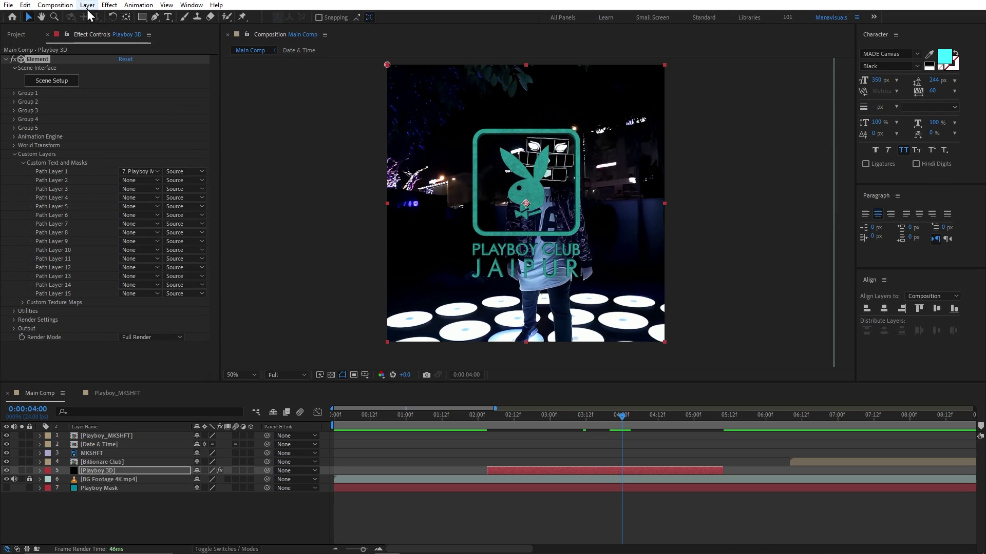
Add a two-node camera named Camera 1 with the 200mm preset to the Main Comp.
click(87, 5)
mouse_move(100, 17)
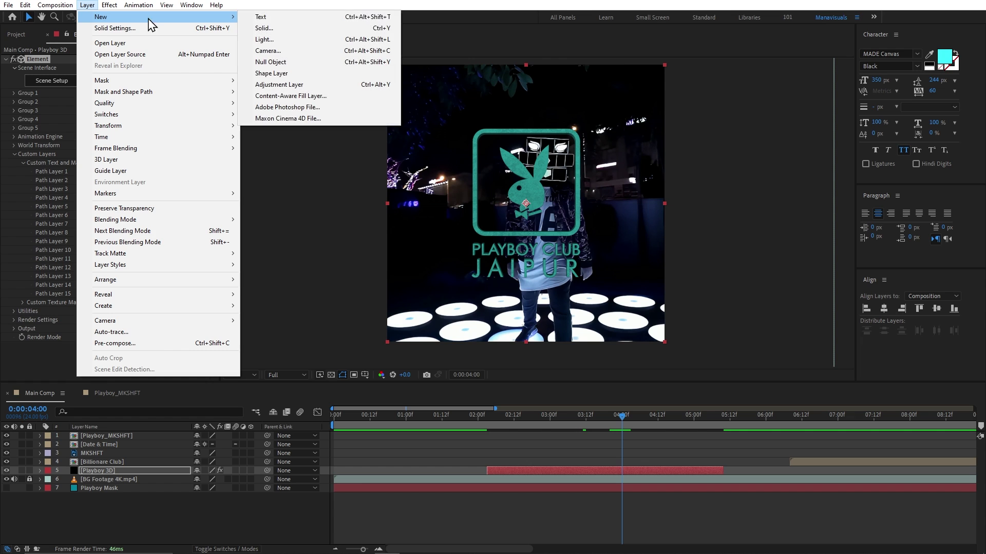
click(311, 52)
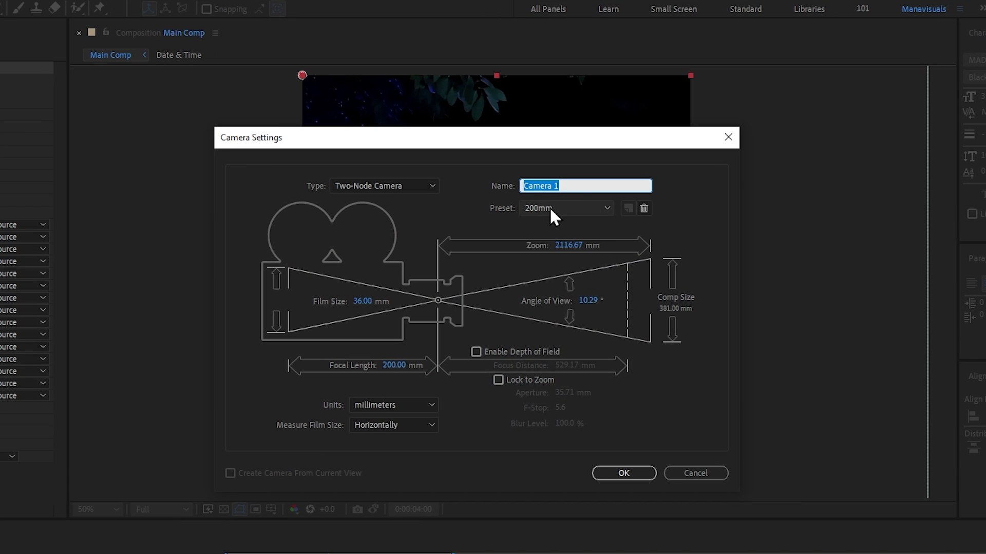
click(564, 162)
click(564, 210)
click(623, 473)
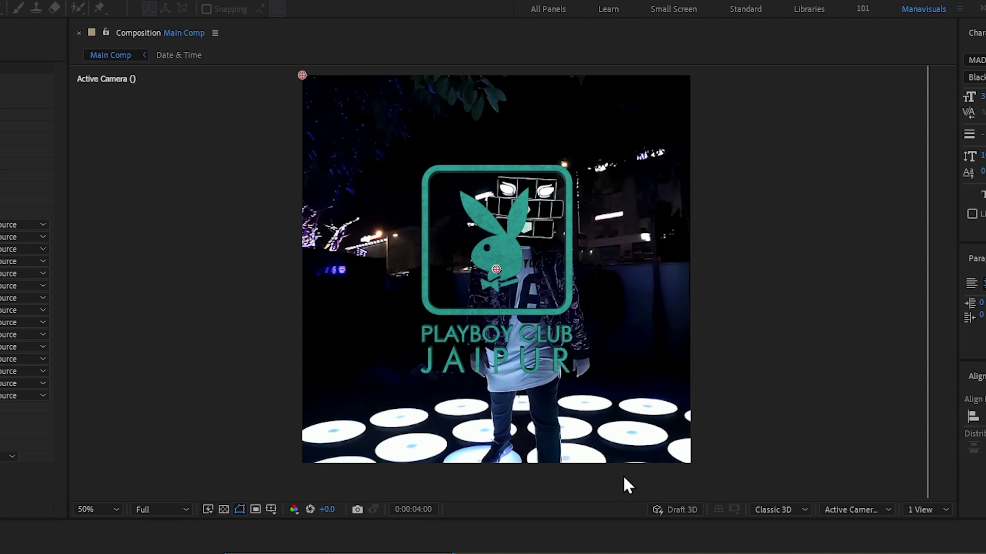
Toggle Camera 1's visibility to compare the 3D logo's perspective with and without the camera.
scroll(458, 234, up, 2)
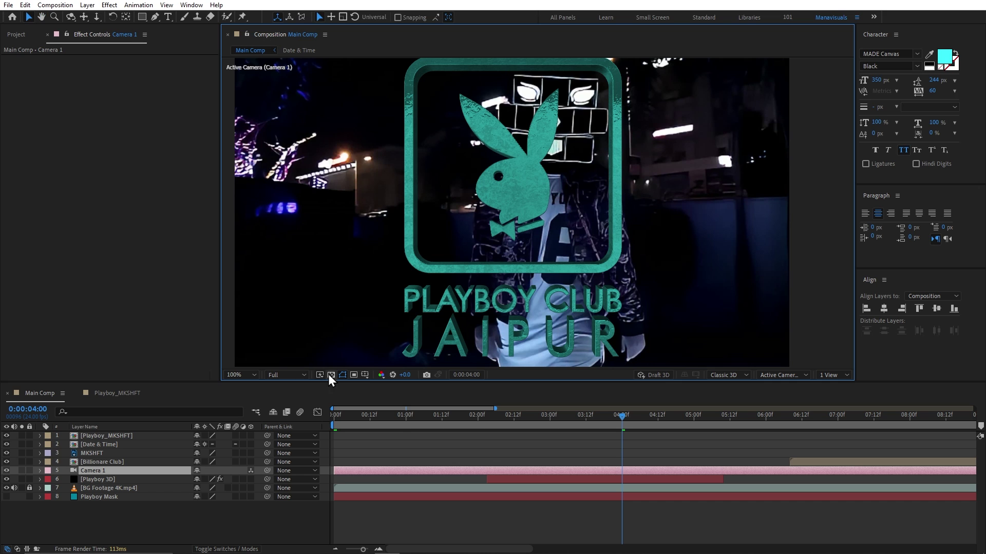
click(6, 471)
click(6, 471)
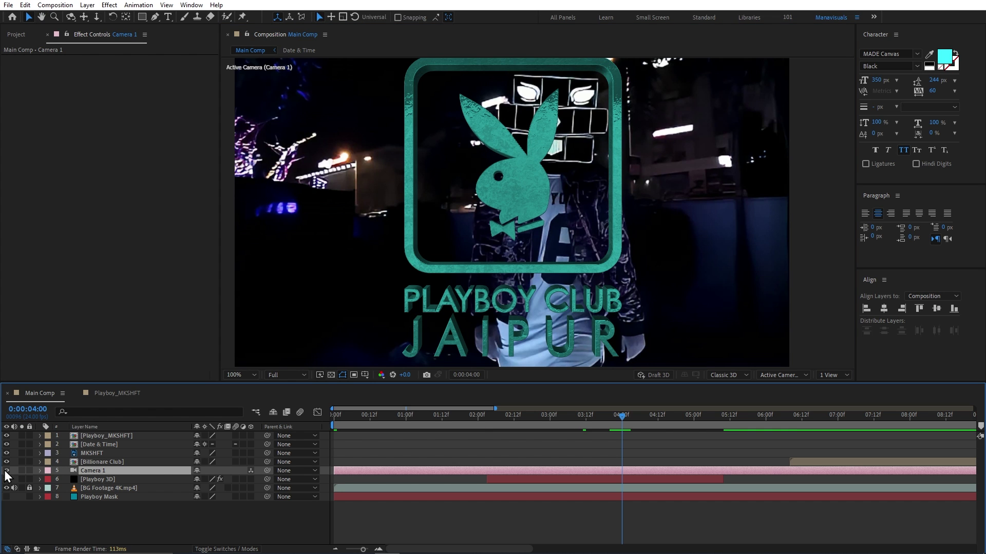
double_click(121, 471)
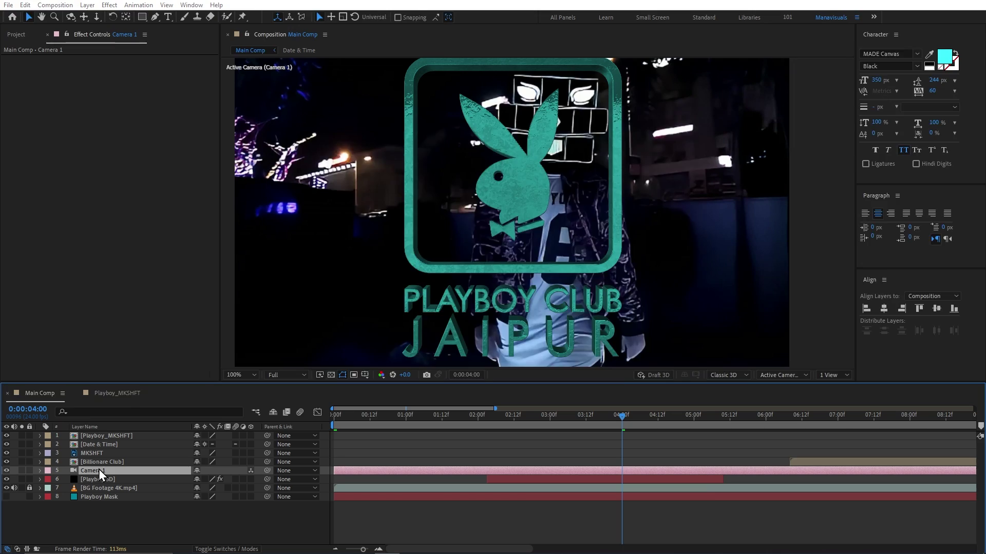
Try the 200mm preset on Camera 1 with its Position at 540, 540, -3875.
double_click(98, 471)
click(575, 160)
click(577, 253)
click(617, 349)
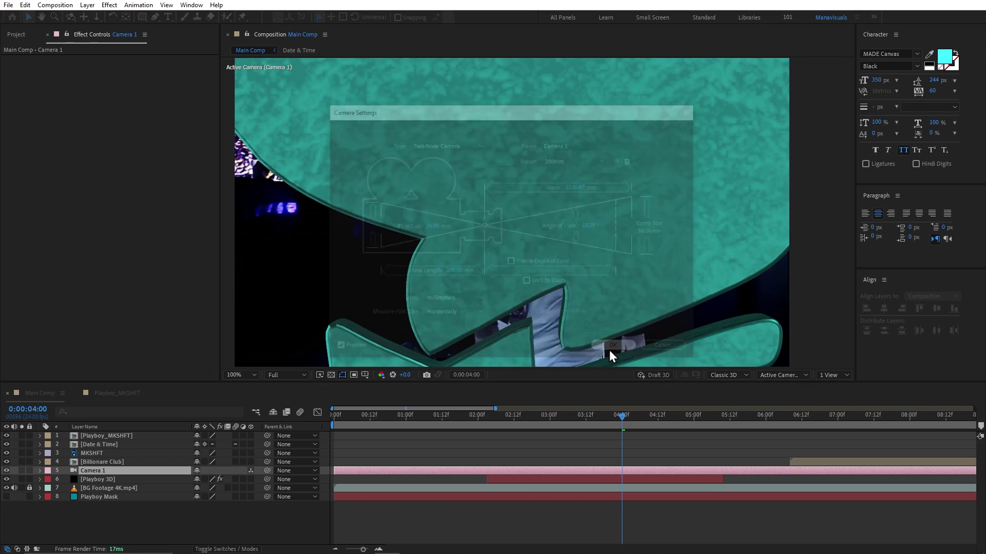
key(p)
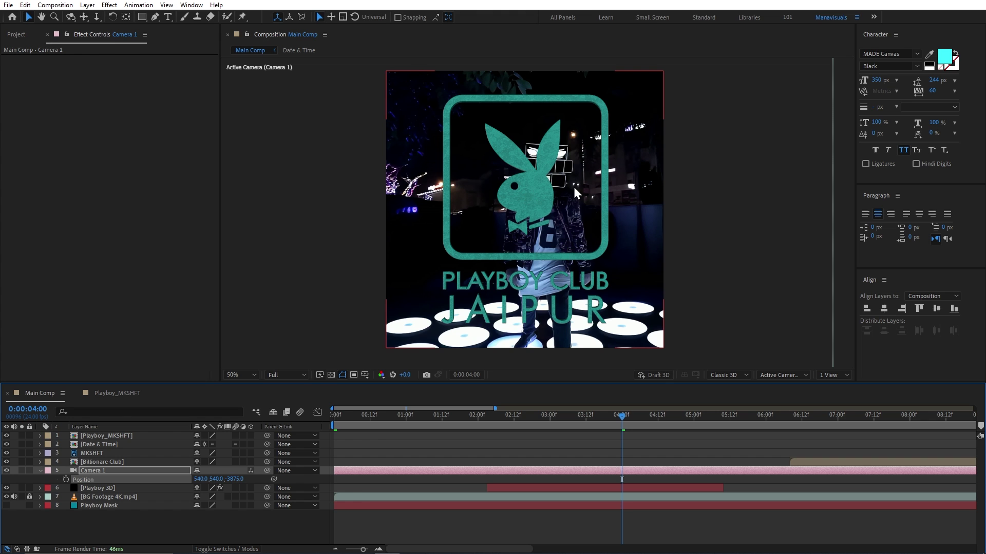
Give Camera 1 a wider-angle lens preset and set its Position to 540, 540, -525.
key(ctrl+shift+y)
click(575, 159)
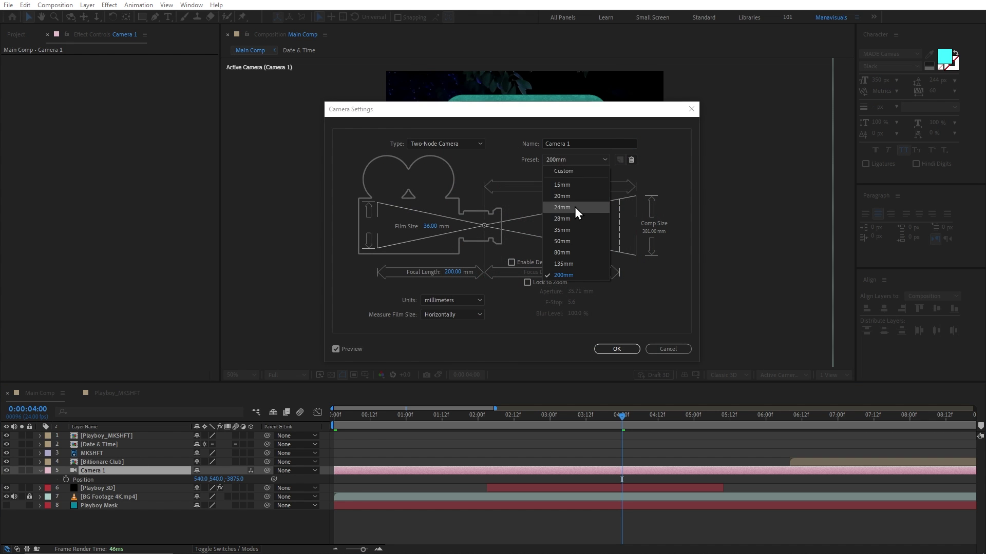
click(580, 214)
click(623, 348)
drag(235, 481, 611, 457)
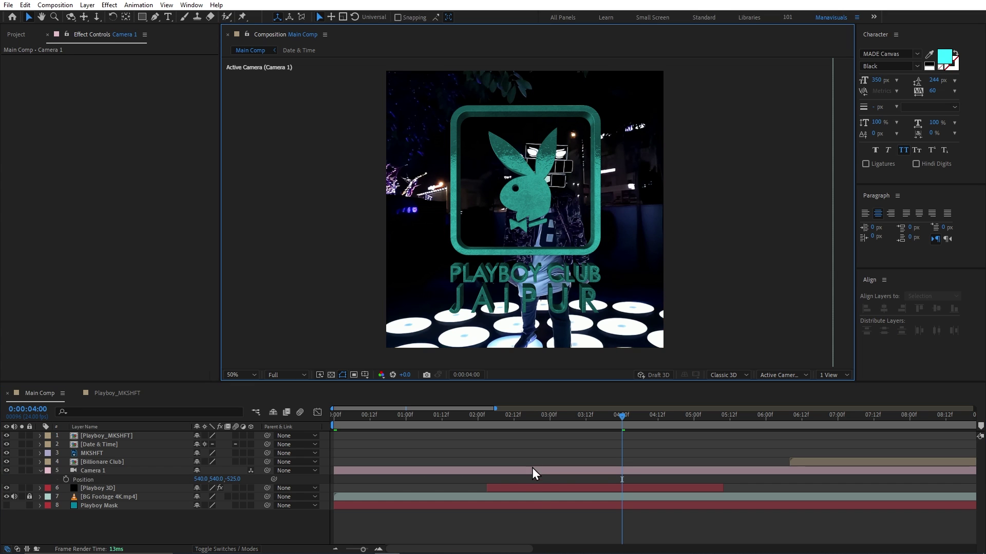
Enable Multi-Object in the Particle Look settings of Element's Group 1 on the Playboy 3D layer.
click(536, 489)
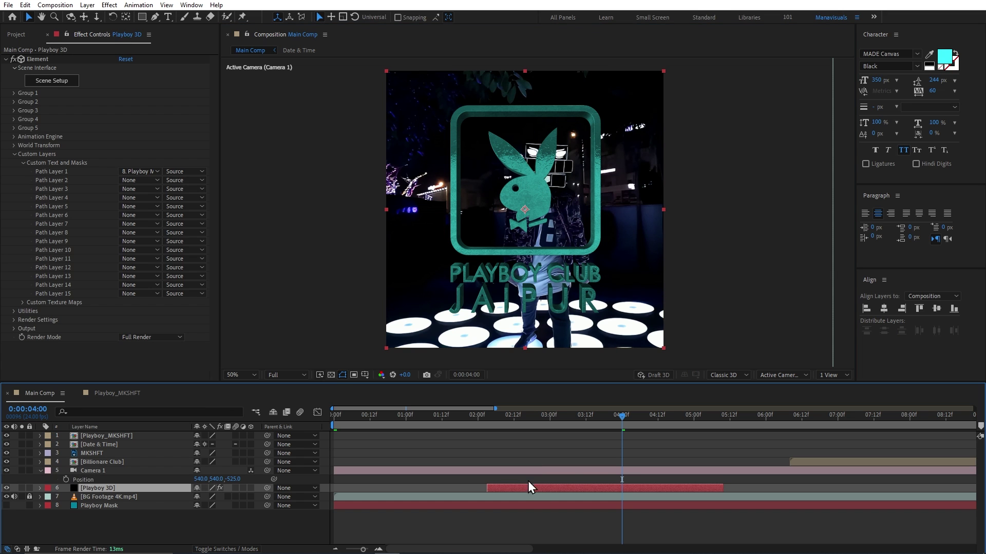
click(13, 93)
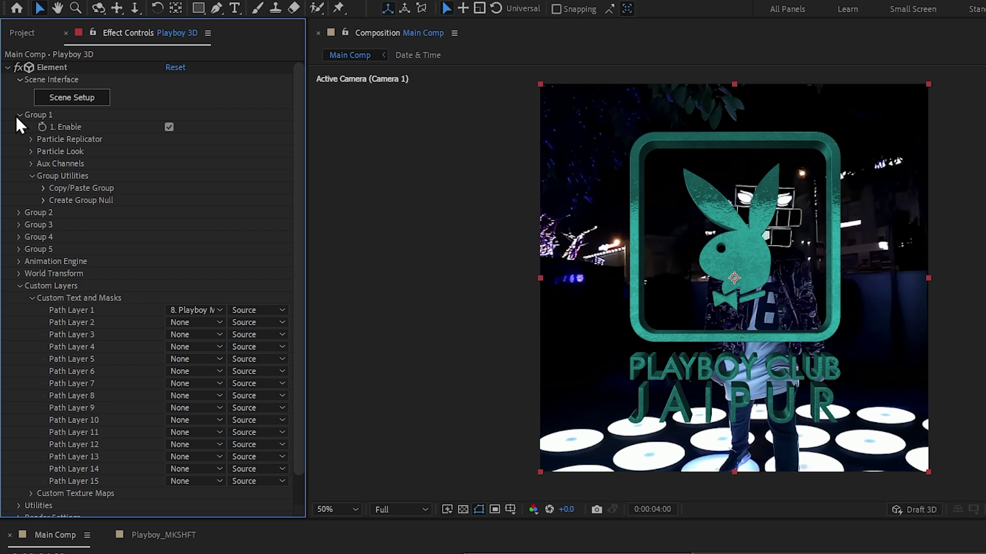
click(32, 152)
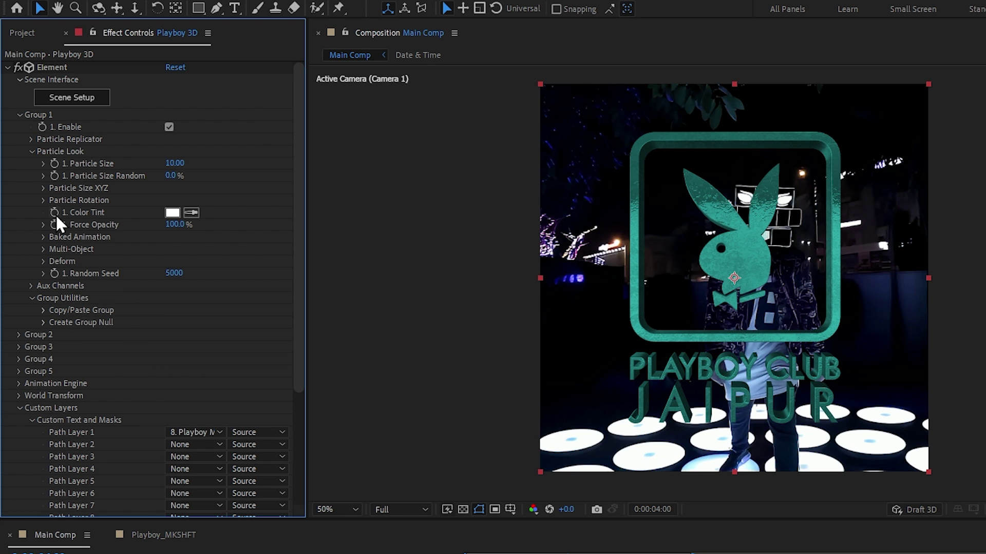
click(43, 249)
click(169, 261)
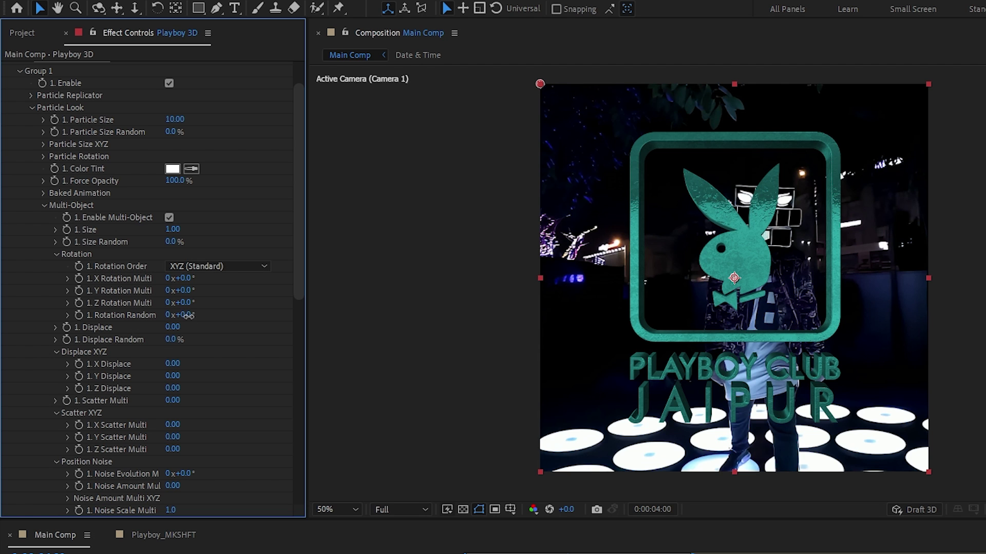
Try a Multi-Object Rotation Random of 161° and a Scatter Multi of 19.49, and undo both changes.
drag(183, 315, 308, 321)
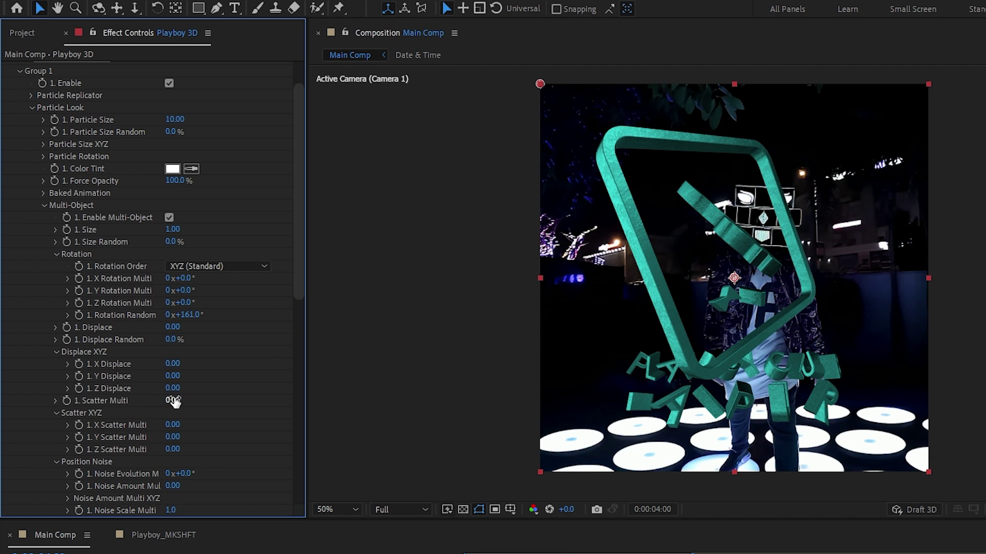
drag(175, 401, 442, 398)
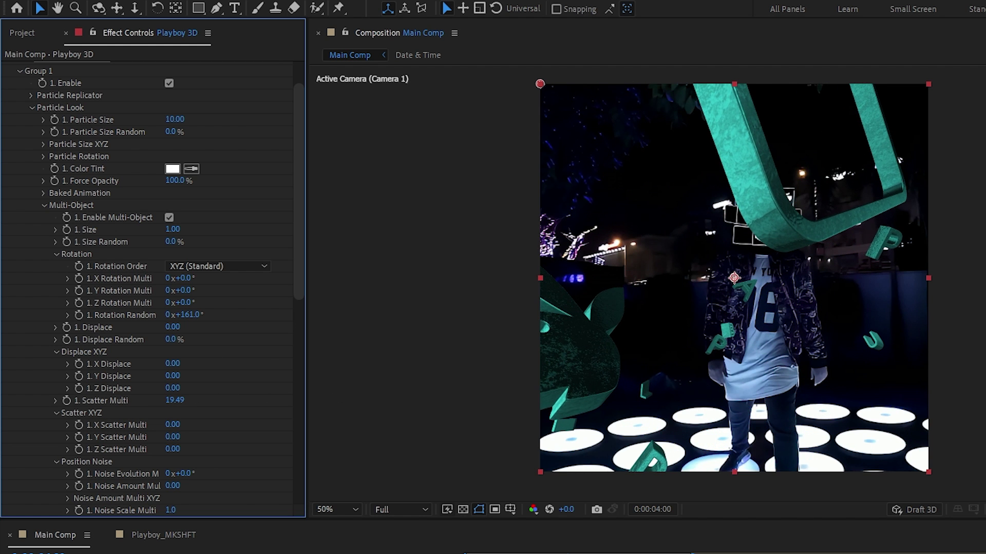
key(ctrl+z)
key(ctrl+z)
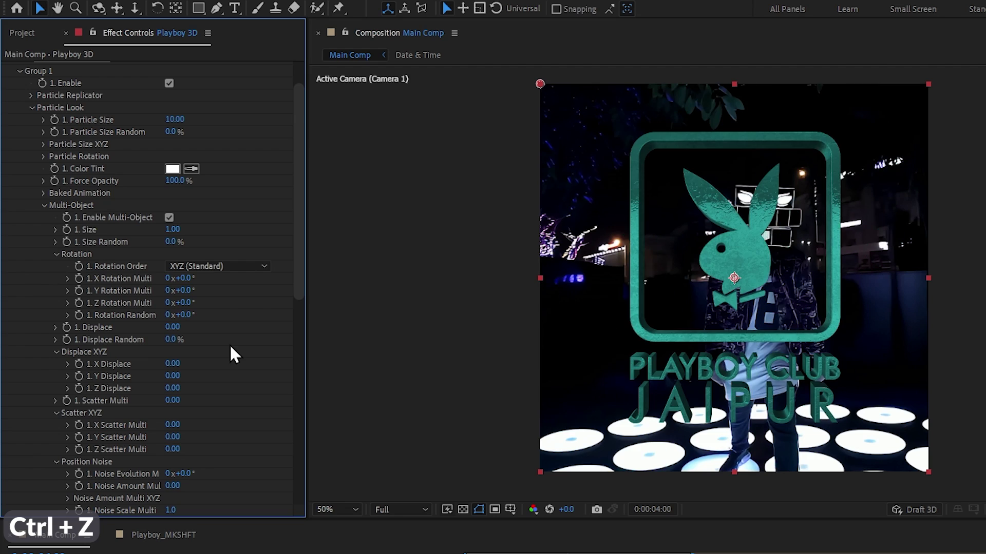
Keyframe Rotation Random and Scatter Multi at 0 at 0:00:03:02 and reveal the Playboy 3D layer's keyframes.
click(78, 316)
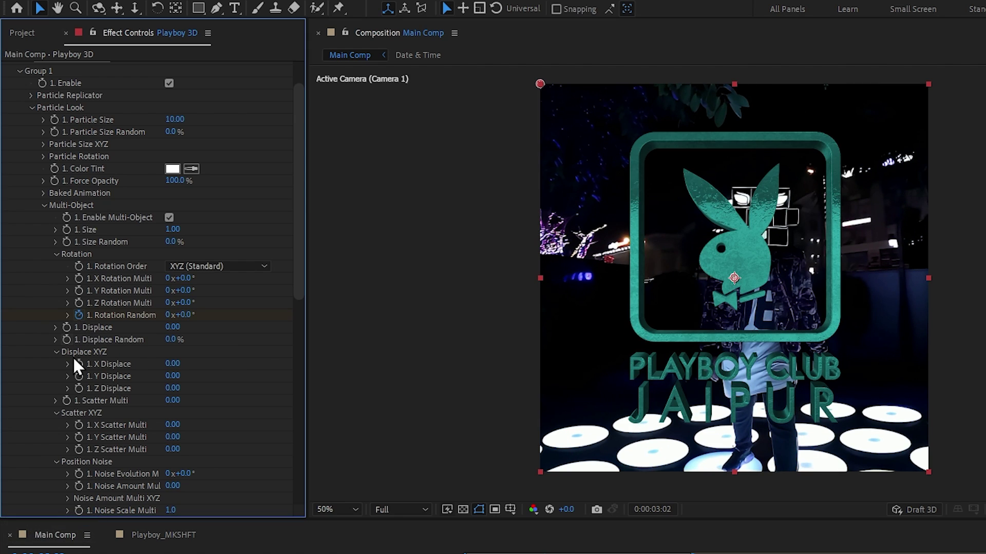
click(65, 400)
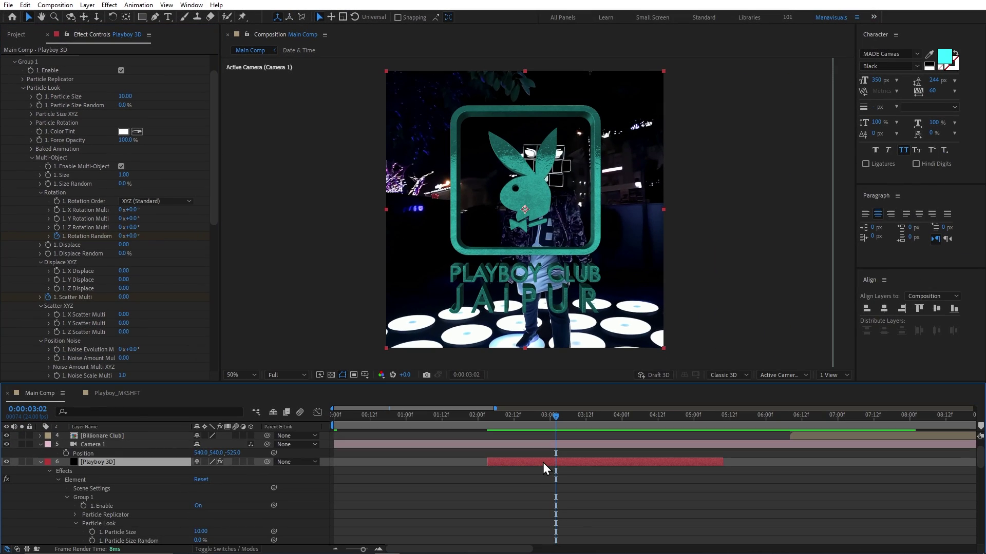
key(u)
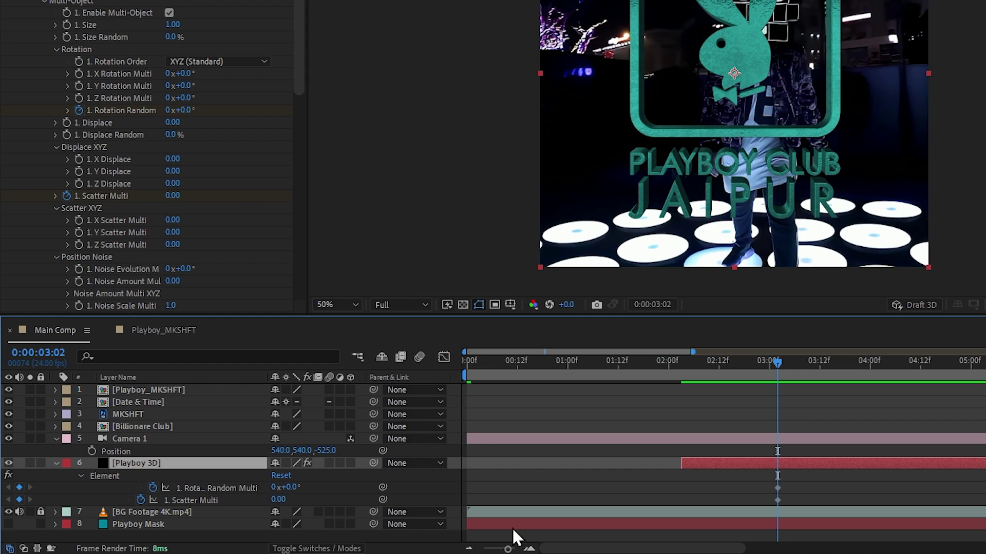
At 0:00:02:03, set Rotation Random to 1x+42° and Scatter Multi to 17.32, and scrub through the assembling logo.
drag(693, 368, 681, 368)
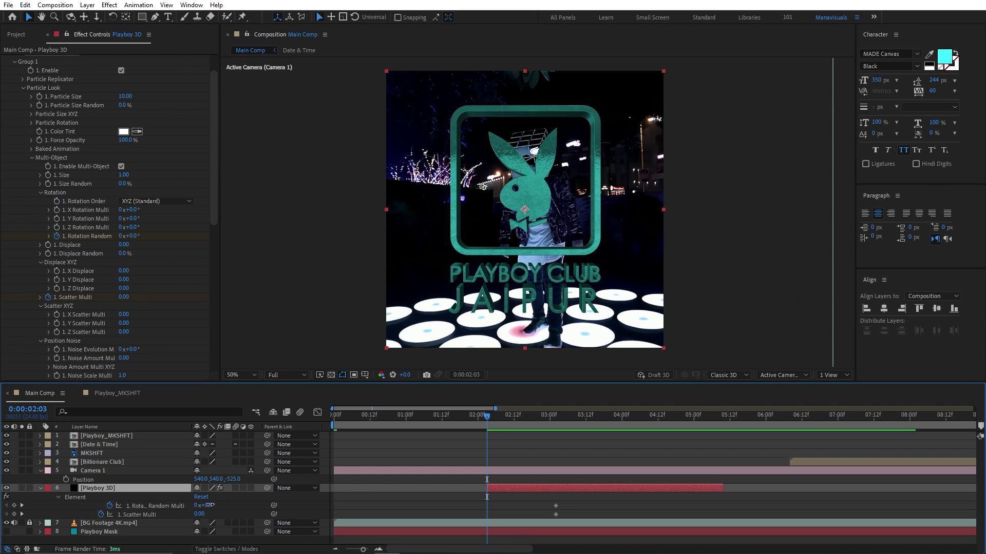
drag(210, 505, 421, 514)
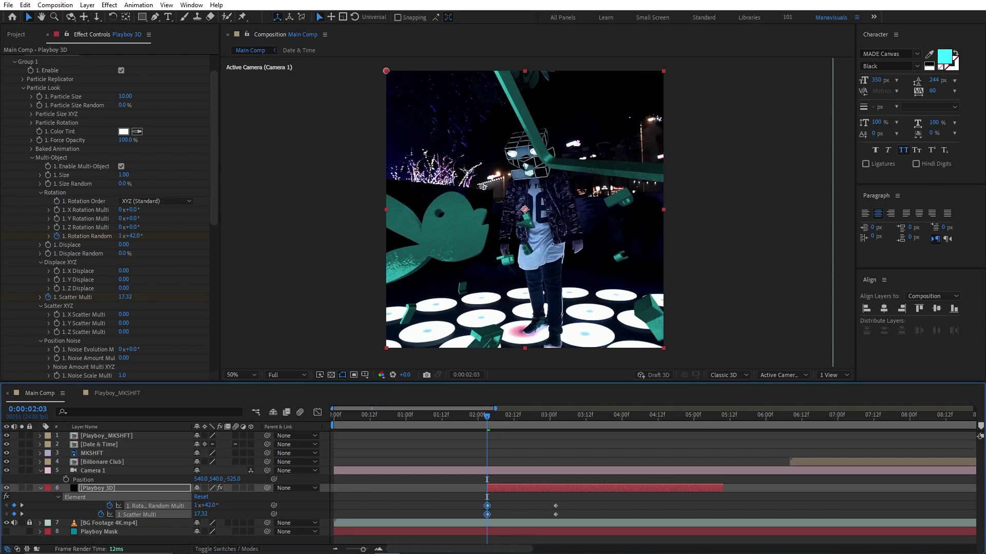
drag(488, 417, 529, 419)
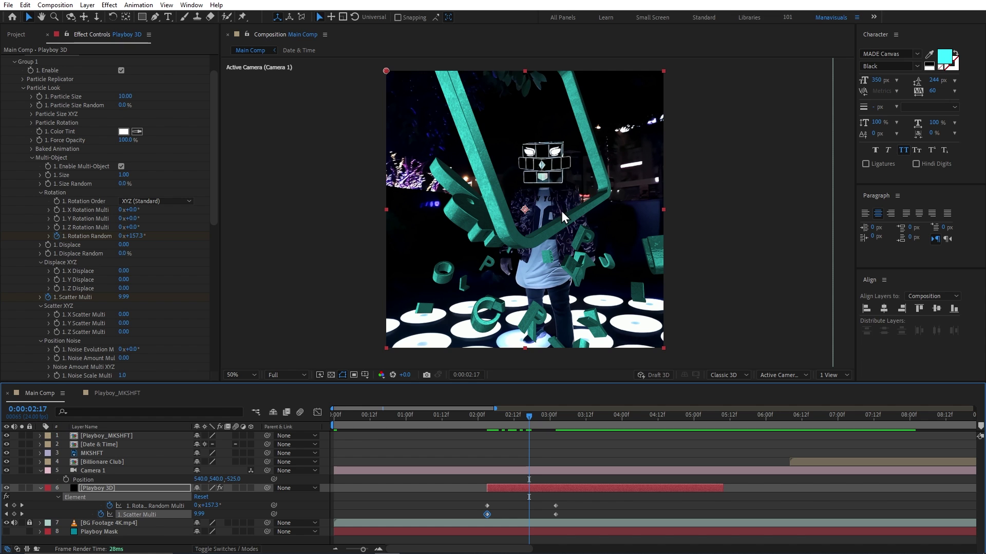
Set the Multi-Object Random Seed to 6560 and the Scatter Multi keyframe at 0:00:02:03 to 31.49.
scroll(185, 279, down, 2)
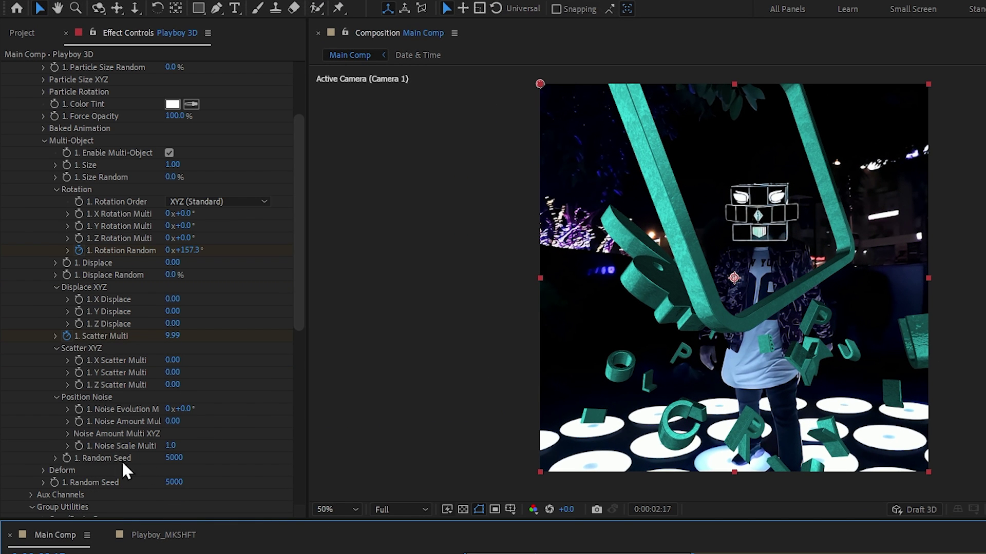
drag(171, 460, 182, 459)
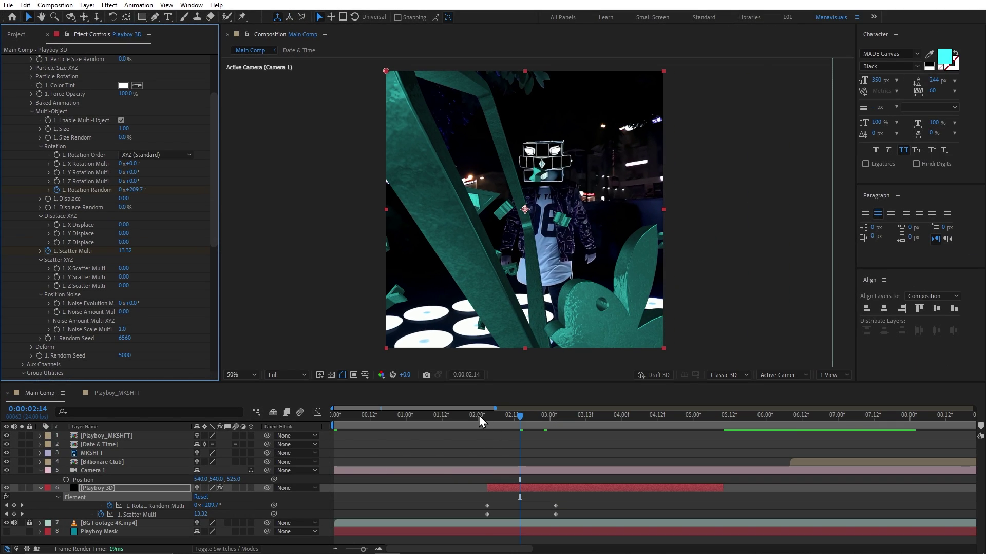
mouse_move(481, 415)
mouse_down()
mouse_move(544, 417)
mouse_move(487, 421)
mouse_up()
click(503, 488)
drag(126, 251, 157, 251)
Apply Easy Ease to the Rotation Random and Scatter Multi keyframes and reshape their curves for a fast start and slow finish.
drag(488, 417, 485, 519)
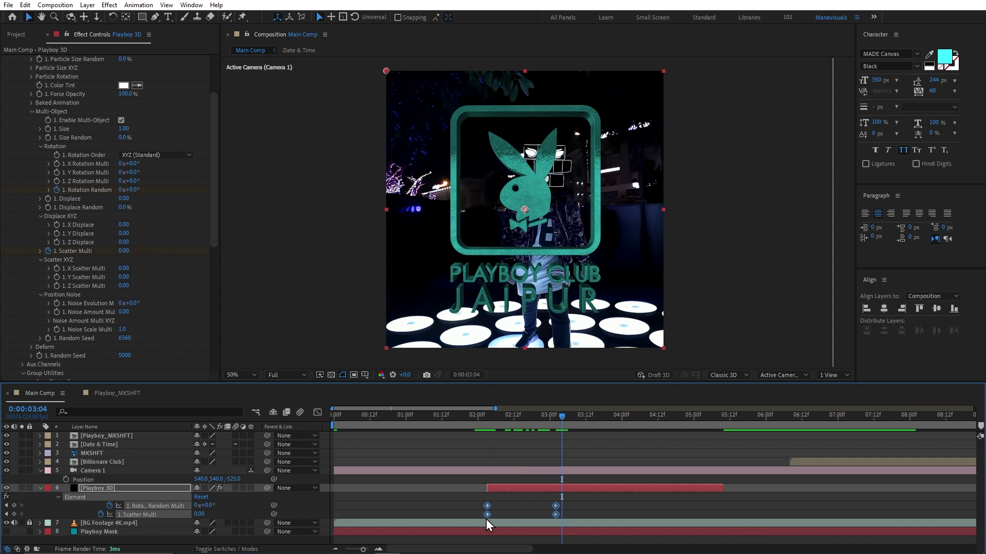
key(F9)
click(317, 413)
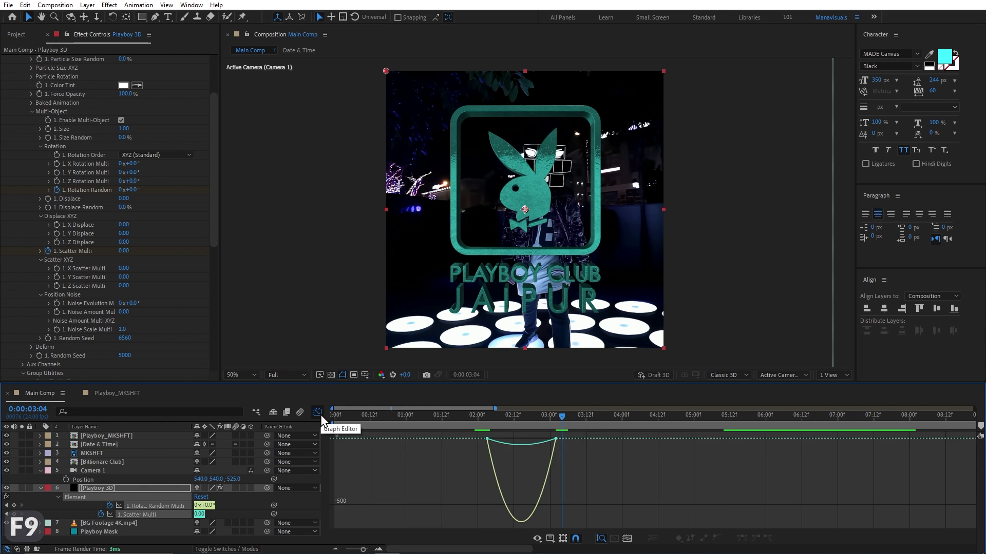
drag(517, 429, 490, 440)
drag(509, 439, 478, 441)
click(317, 412)
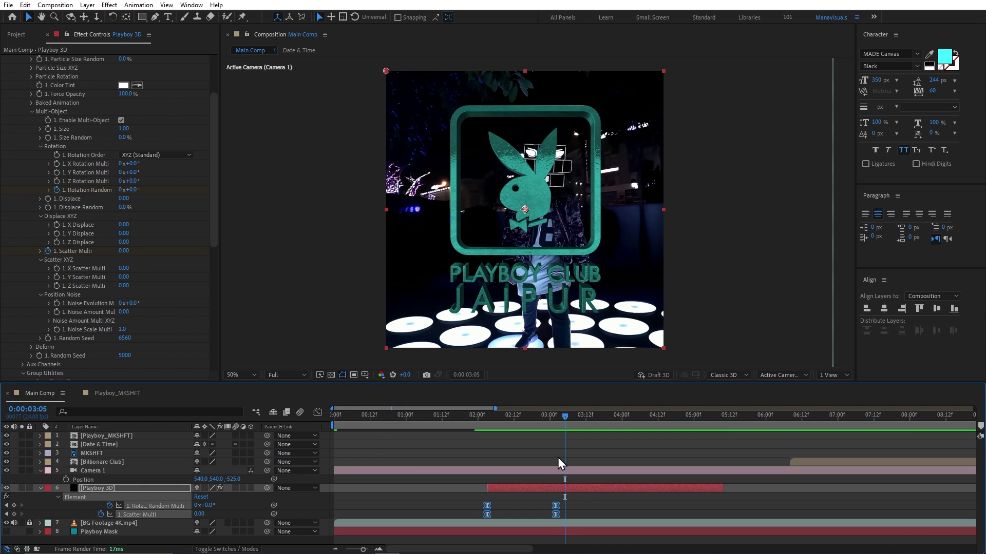
Move the ending Rotation Random keyframe to about 0:00:03:16 and preview the logo animation from 0:00:02:03.
click(557, 457)
drag(554, 506, 598, 508)
drag(565, 419, 488, 420)
key(space)
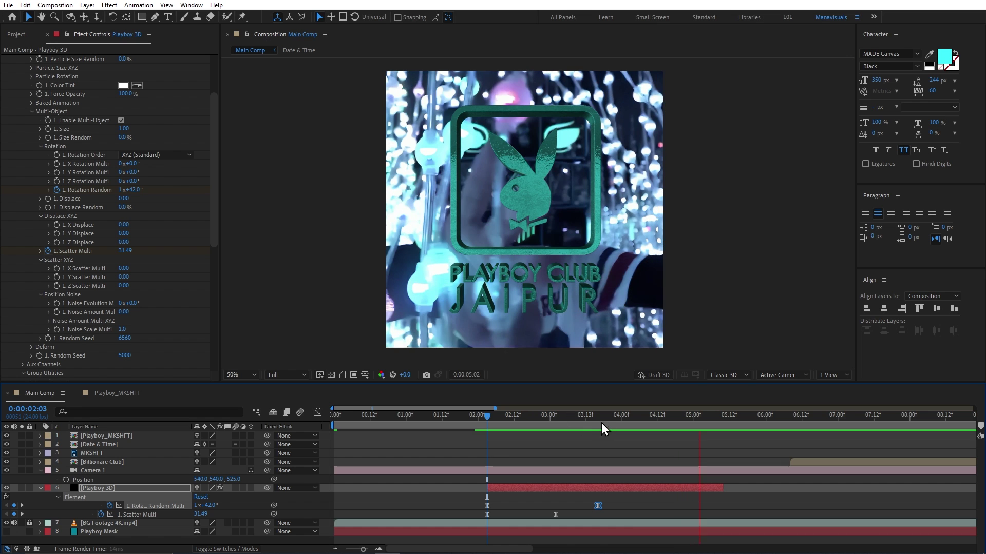
key(space)
Add Rotation Random and Scatter Multi keyframes at 0:00:05:10, and set them to -244° and 49.05 at 0:00:06:03.
click(14, 506)
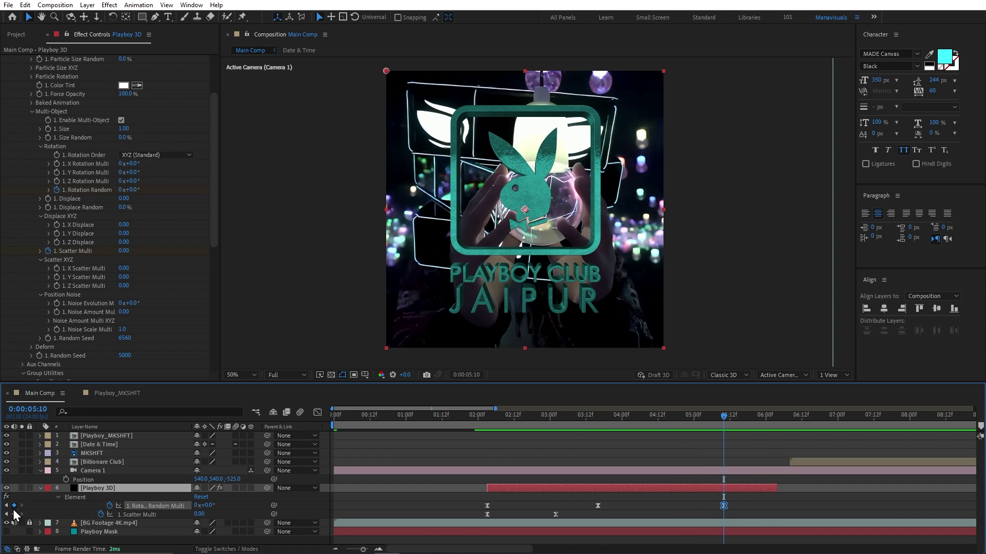
click(14, 514)
drag(723, 419, 775, 421)
drag(123, 251, 872, 254)
drag(134, 190, 14, 193)
mouse_move(725, 418)
mouse_down()
mouse_move(768, 421)
mouse_move(494, 417)
mouse_move(774, 430)
mouse_move(724, 420)
mouse_up()
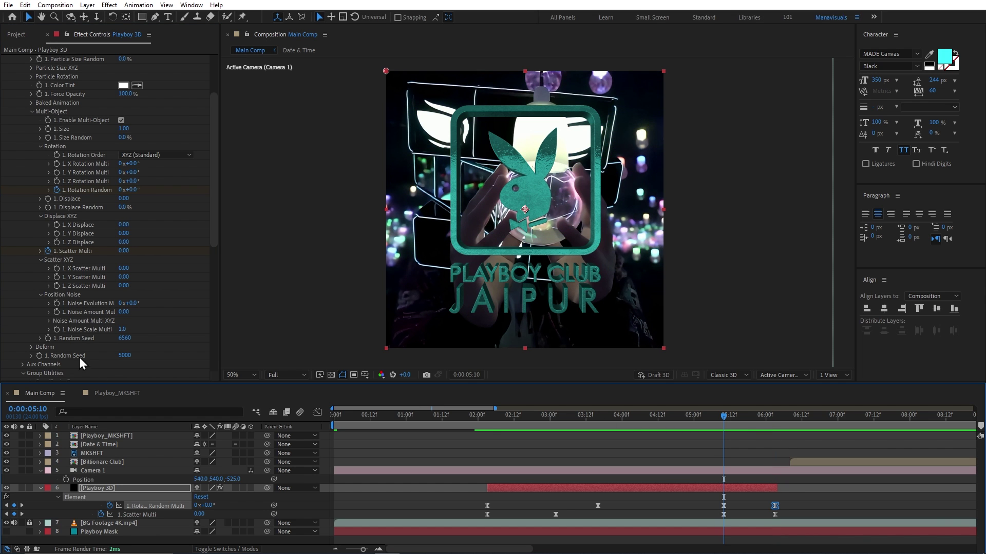
Keyframe the Multi-Object Random Seed so that it switches to 9350 at 0:00:05:10.
click(47, 338)
key(u)
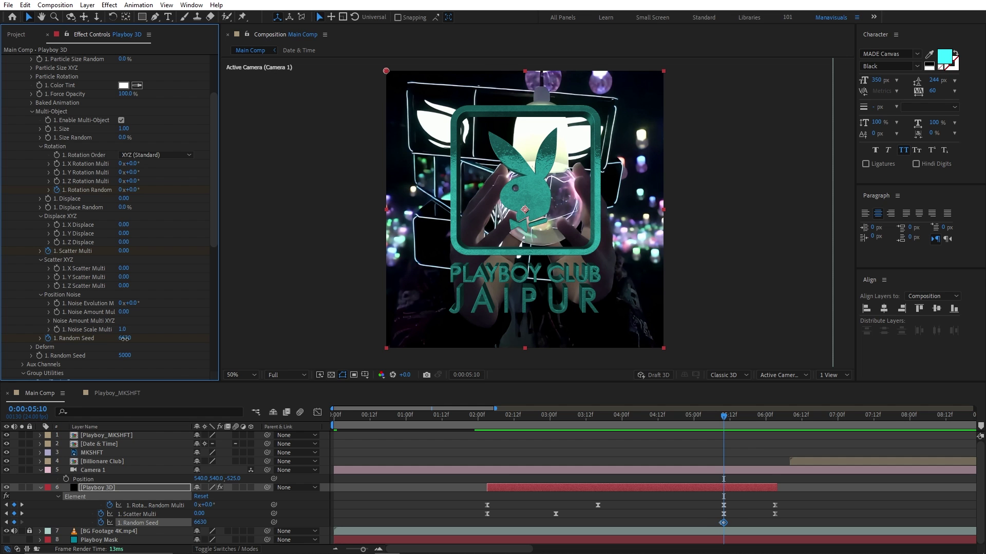
drag(125, 339, 127, 339)
drag(724, 417, 759, 417)
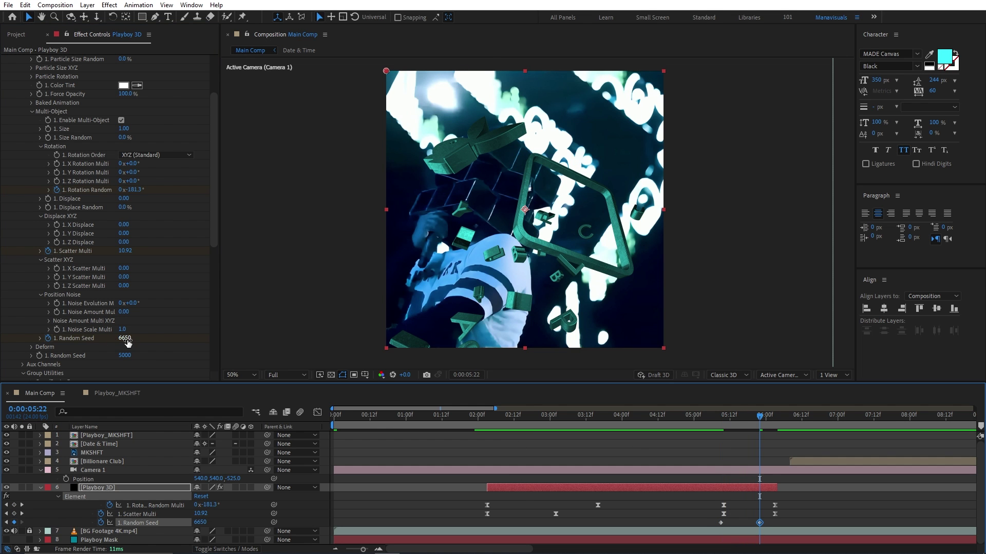
drag(127, 341, 134, 340)
drag(759, 417, 738, 419)
drag(759, 522, 727, 523)
Adjust the exit keyframes' easing curves and set Scatter Multi to 65.62 at 0:00:06:03.
click(317, 412)
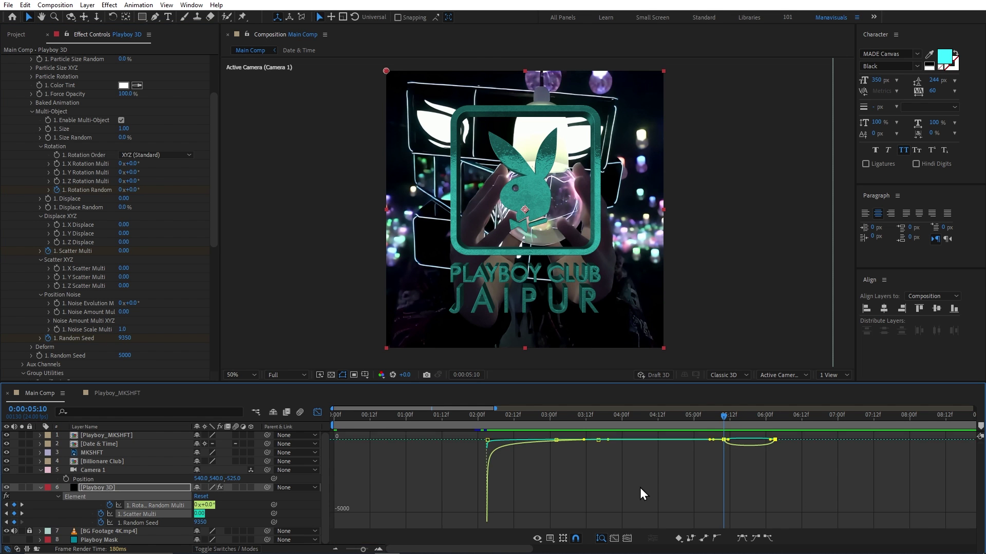
drag(724, 440, 729, 451)
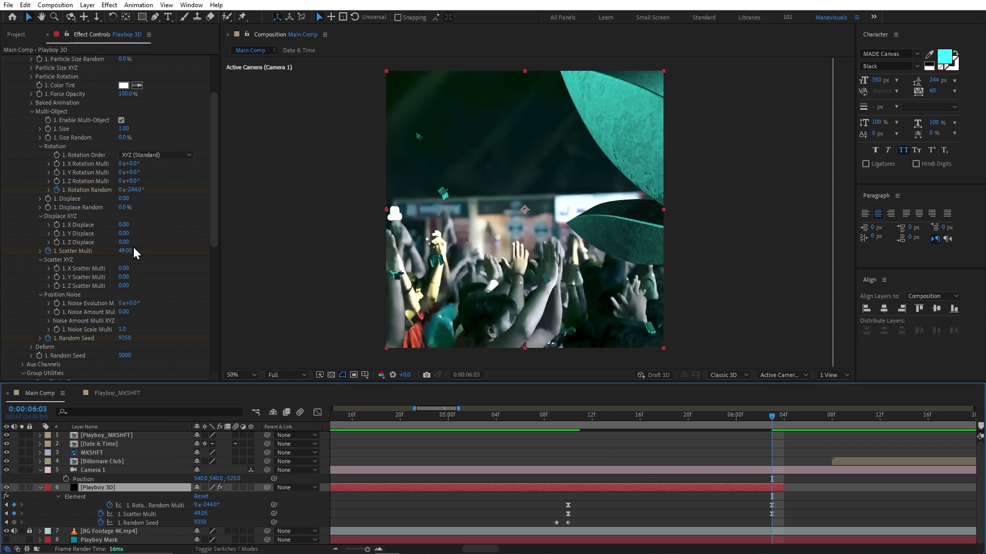
drag(126, 251, 139, 252)
scroll(646, 464, down, 2)
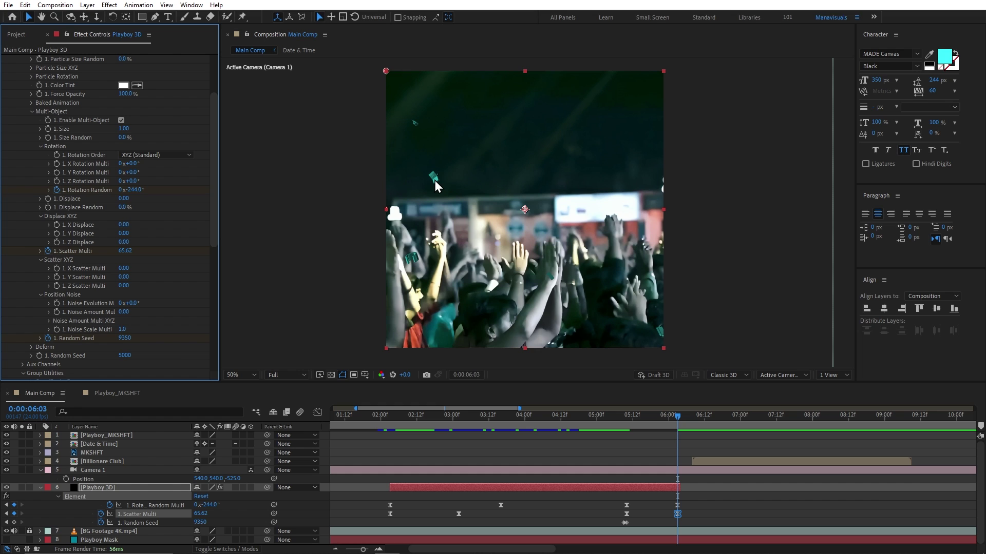
Keyframe the Playboy 3D layer's Opacity to fade the logo out between 0:00:05:10 and 0:00:06:03.
key(shift+t)
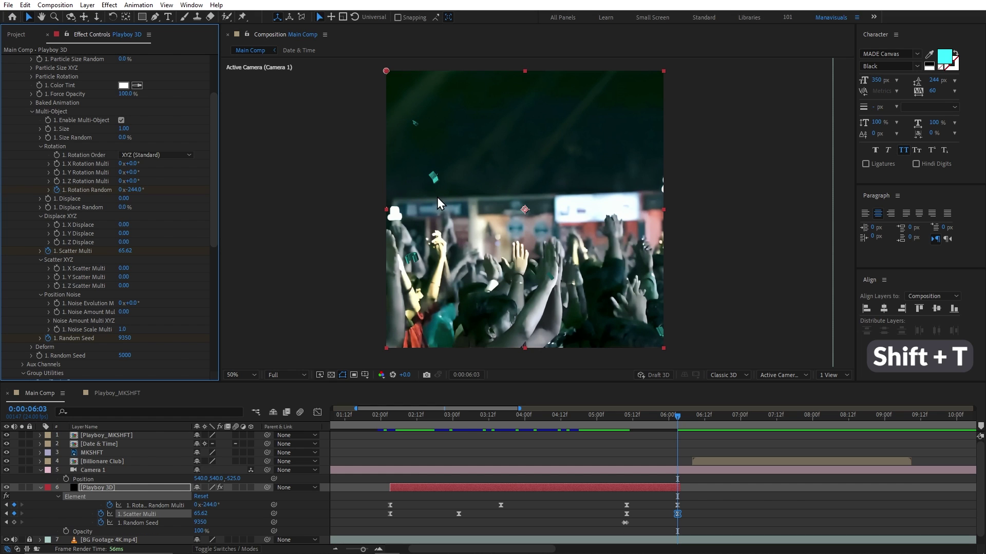
click(66, 532)
drag(672, 532, 631, 536)
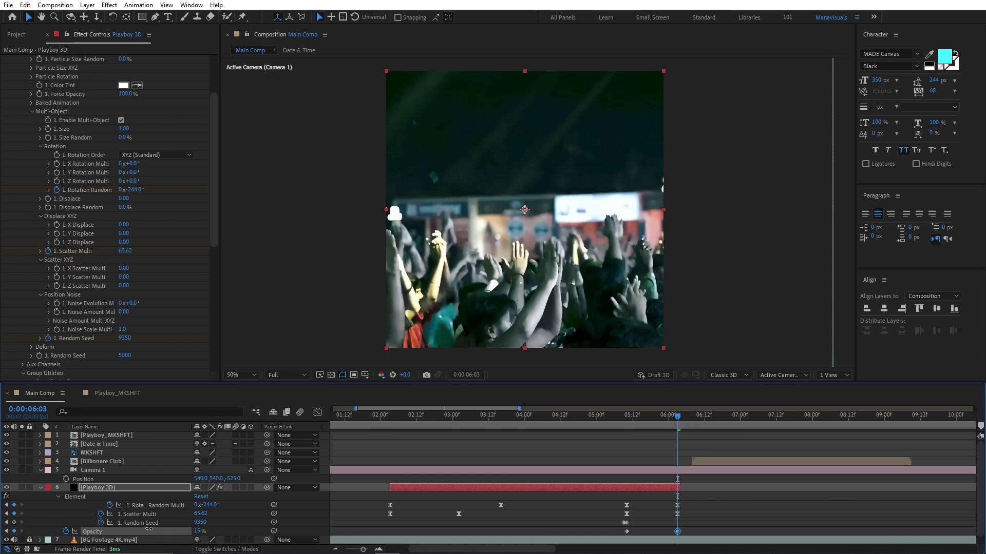
Keyframe the Playboy 3D layer's Opacity to fade the logo in from 0:00:02:03, reaching 100% at 0:00:03:02.
key(i)
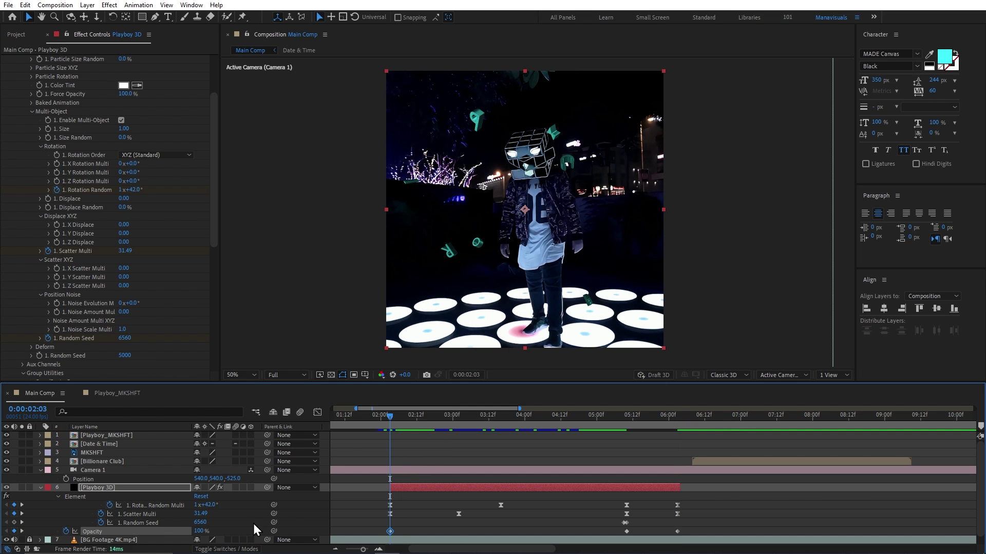
drag(390, 532, 458, 532)
drag(199, 532, 61, 523)
drag(403, 416, 449, 416)
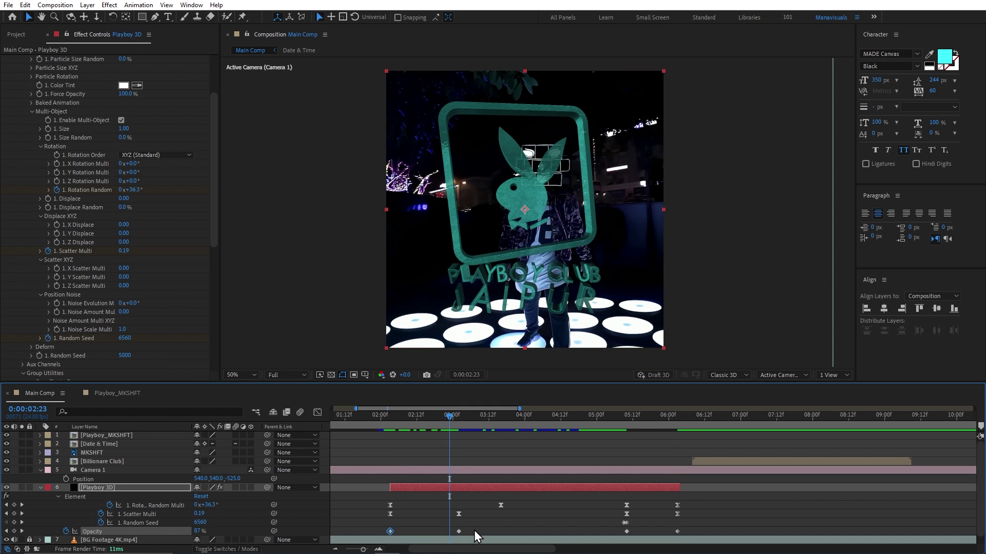
Apply Easy Ease to the Opacity keyframes, shape their fade curves in the graph editor and preview the logo's entrance.
drag(473, 531, 382, 528)
click(316, 413)
drag(453, 440, 389, 514)
click(317, 412)
click(317, 413)
drag(600, 538, 629, 510)
key(F9)
click(317, 413)
click(379, 416)
key(space)
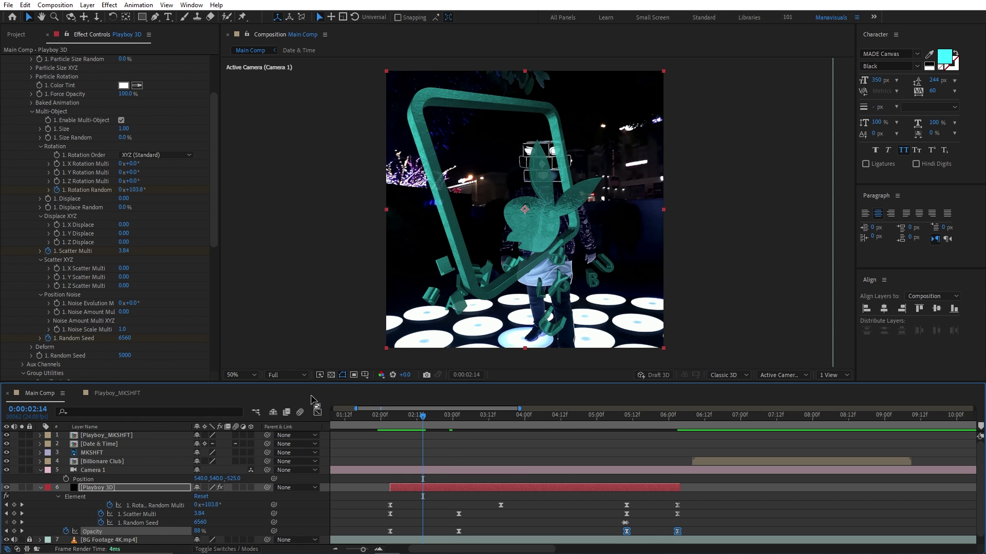
Set Motion Blur to On in Element's render settings and check the blurred logo pieces up to 0:00:03:02.
scroll(24, 119, up, 3)
click(23, 119)
click(23, 137)
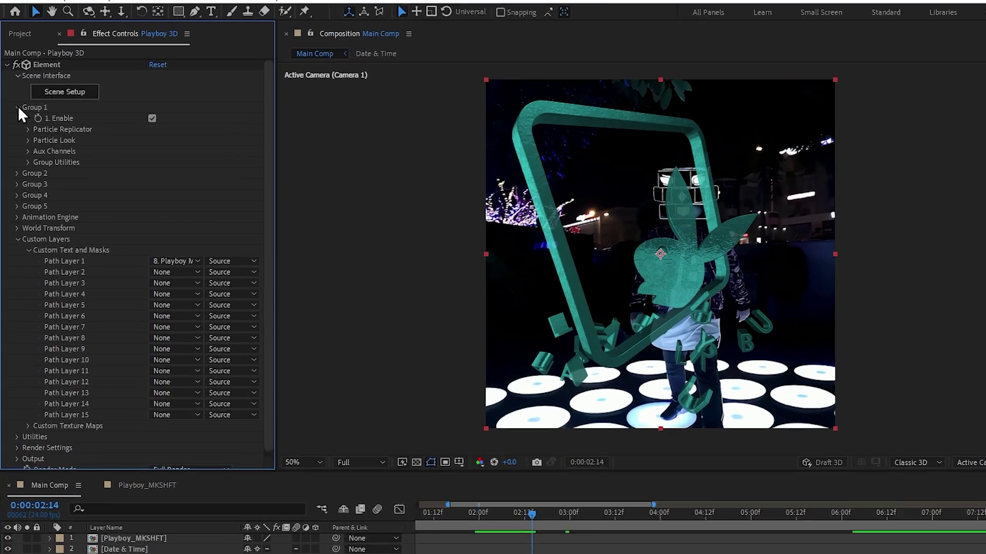
click(14, 93)
click(14, 319)
scroll(14, 318, down, 3)
click(31, 450)
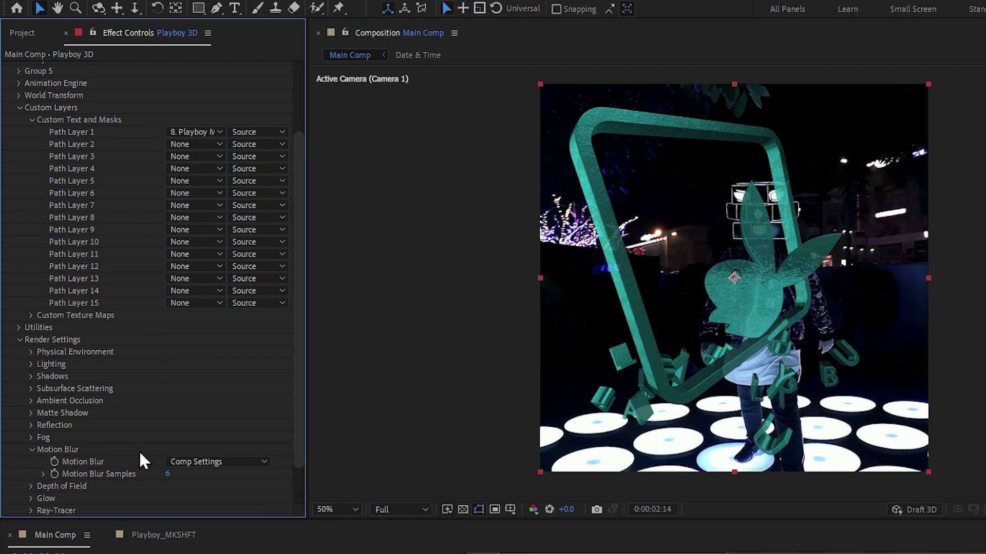
click(200, 460)
click(208, 492)
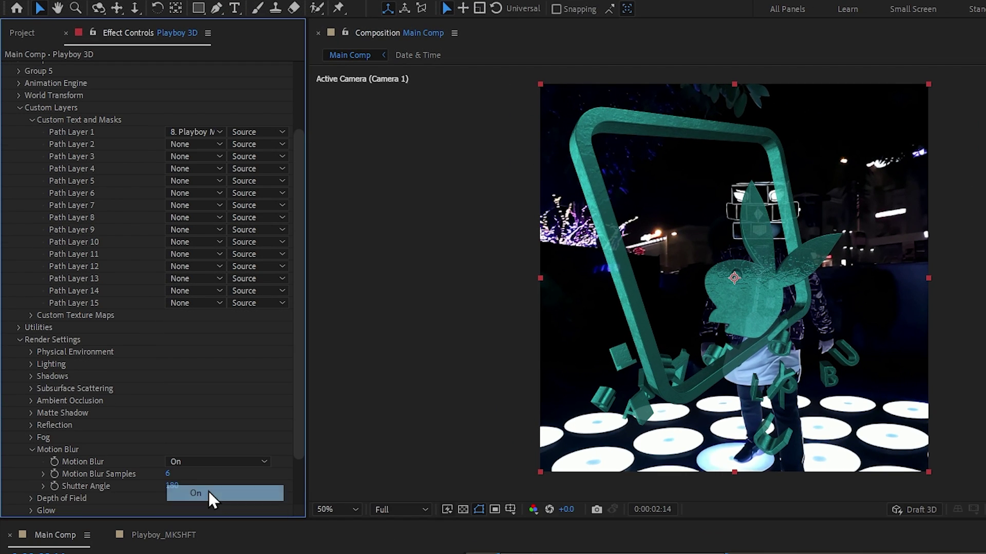
click(410, 416)
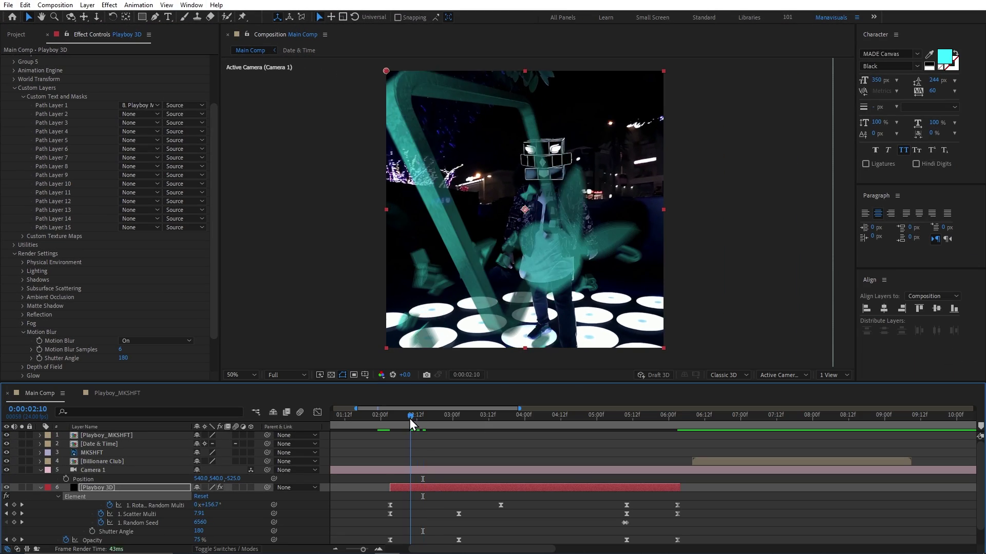
drag(410, 418, 459, 419)
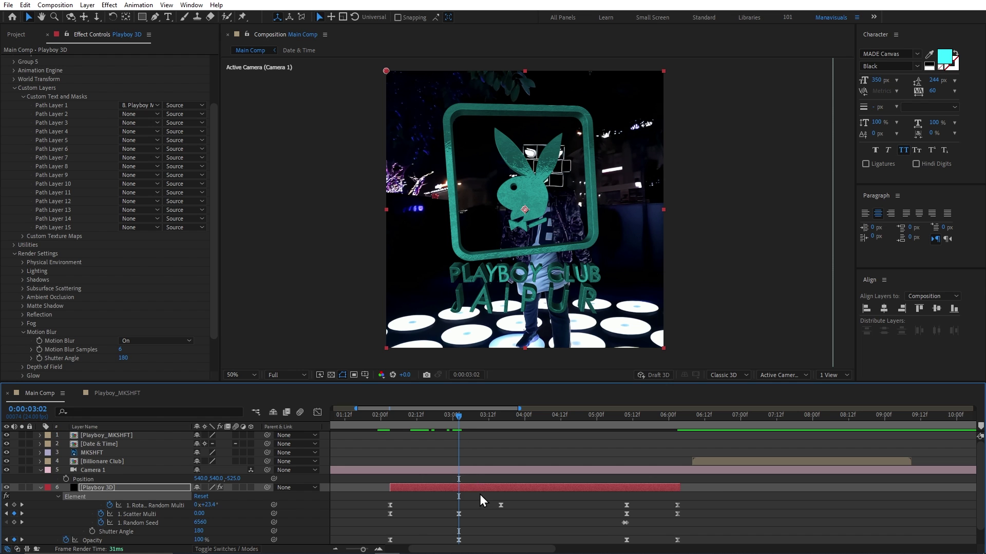
Shorten both fades by moving the inner Opacity keyframes to about 0:00:02:16 and 0:00:05:19, and check the result.
scroll(479, 496, down, 1)
drag(458, 522, 429, 523)
click(405, 418)
drag(405, 418, 567, 419)
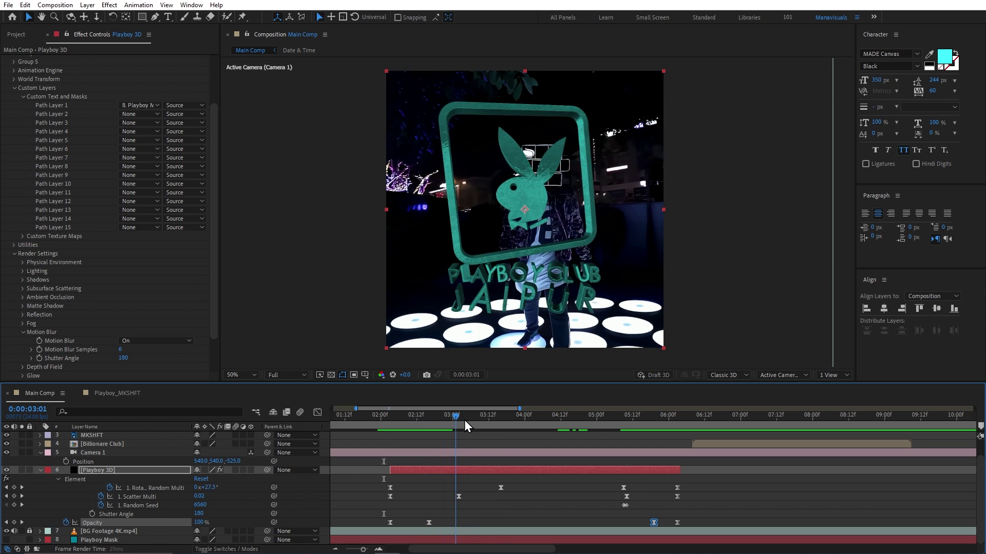
Apply the Deep Glow effect to the Playboy 3D layer and set its Exposure to 0.10.
scroll(29, 139, up, 3)
click(6, 59)
click(82, 140)
key(ctrl+space)
text(deep)
key(Return)
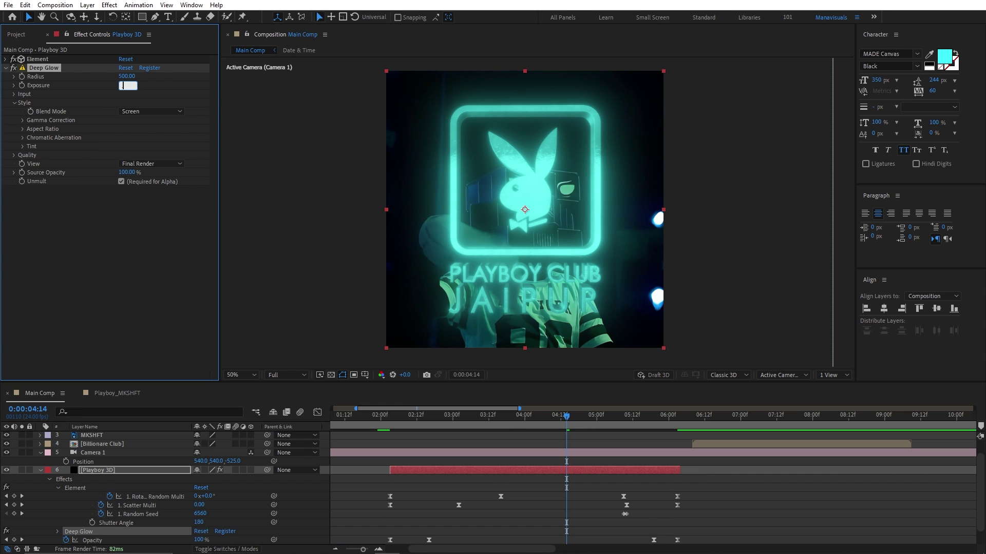
Apply the Curves effect to the Playboy 3D layer and shape the RGB curve into a high-contrast S.
key(ctrl+space)
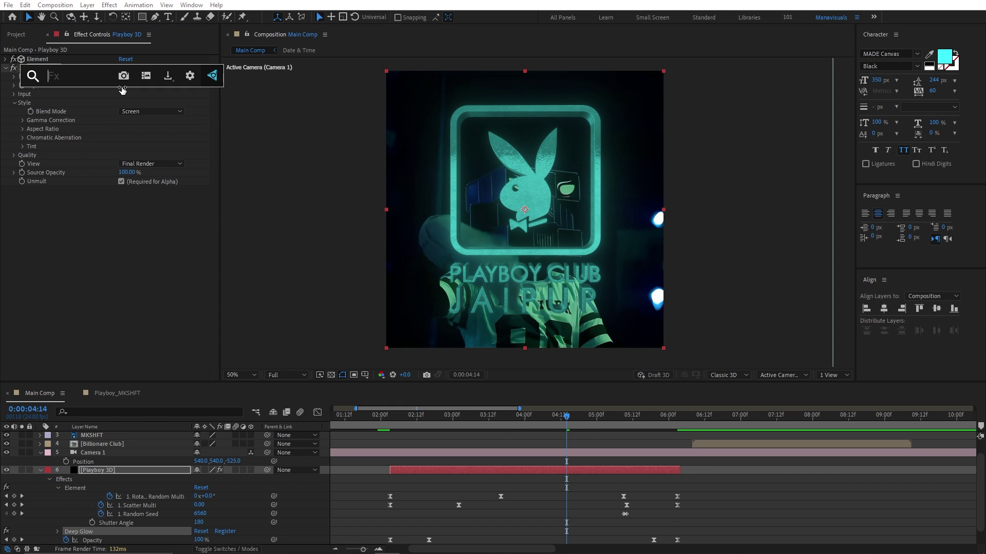
text(cur)
key(Return)
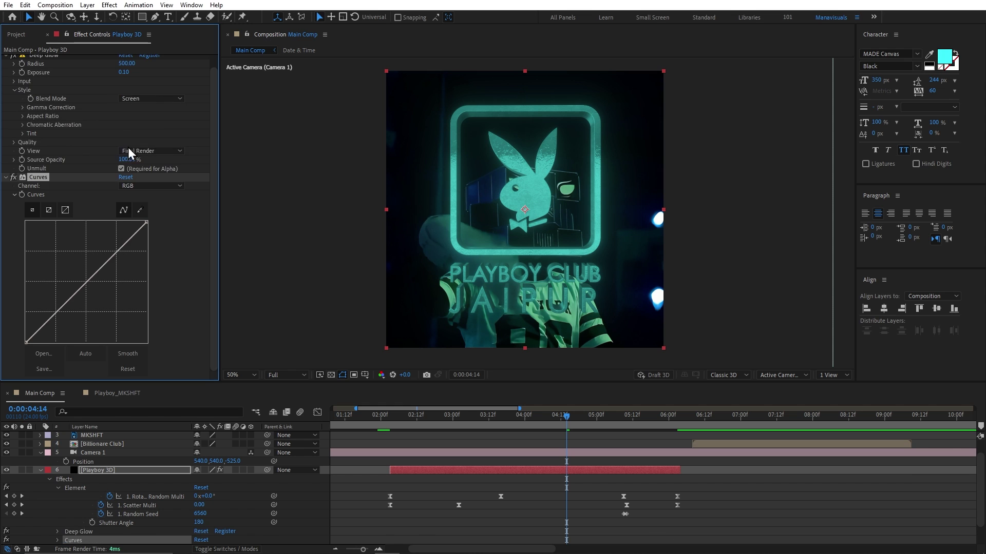
drag(114, 255, 106, 252)
drag(53, 313, 69, 326)
scroll(48, 231, up, 2)
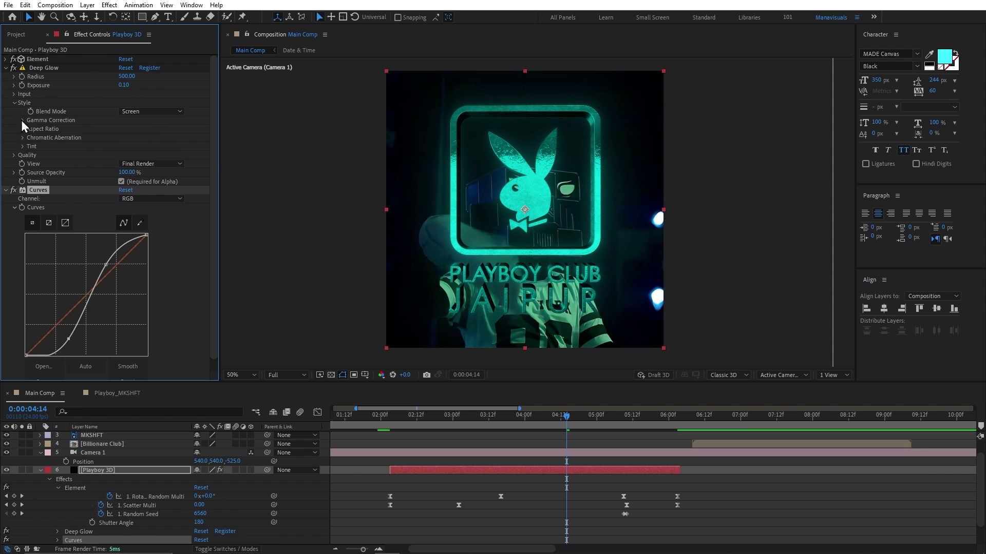
Compare the logo with and without the Deep Glow and Curves effects.
click(5, 68)
click(6, 77)
click(14, 68)
click(13, 77)
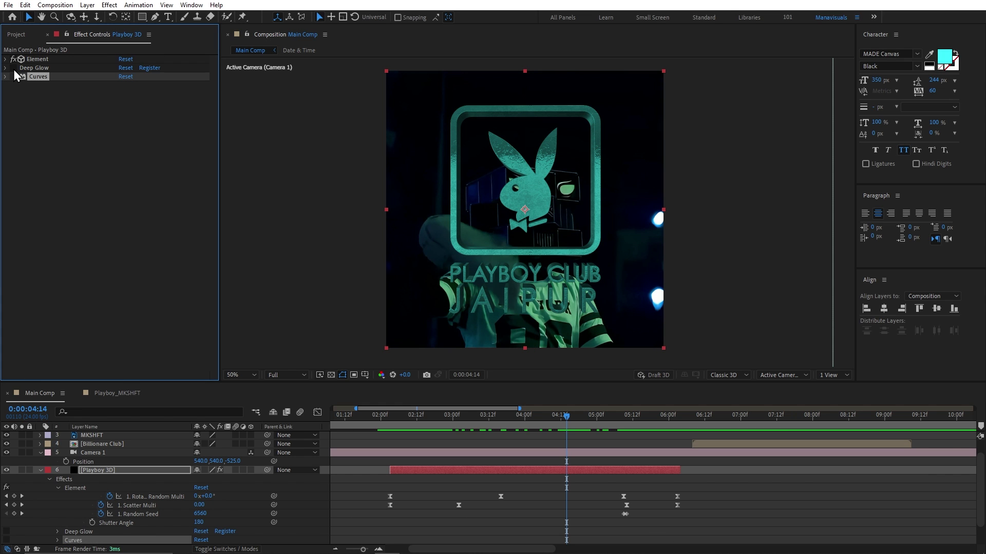
click(13, 70)
click(13, 75)
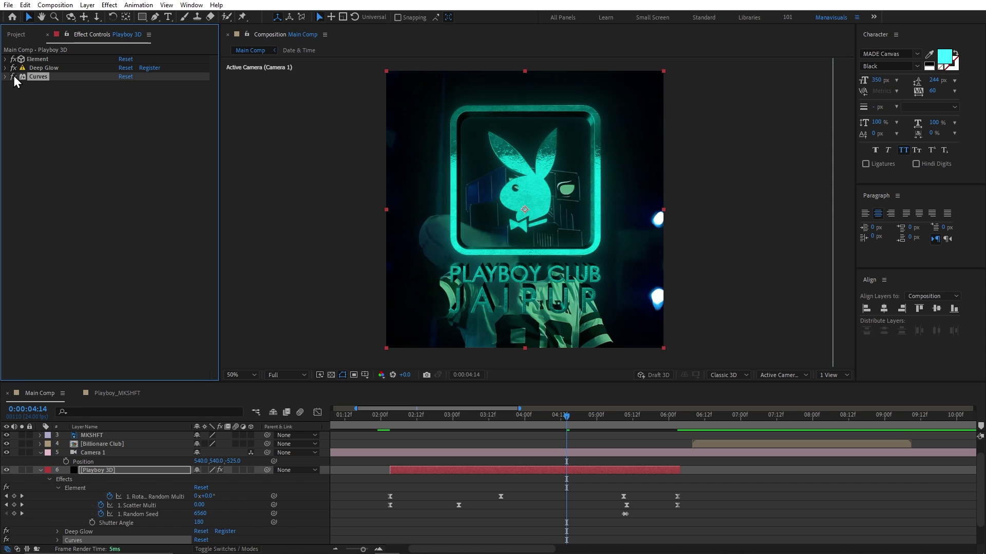
Move to 0:00:07:20, open Animation Composer 3 and resize the panels to fit it beside the composition.
drag(562, 411, 800, 424)
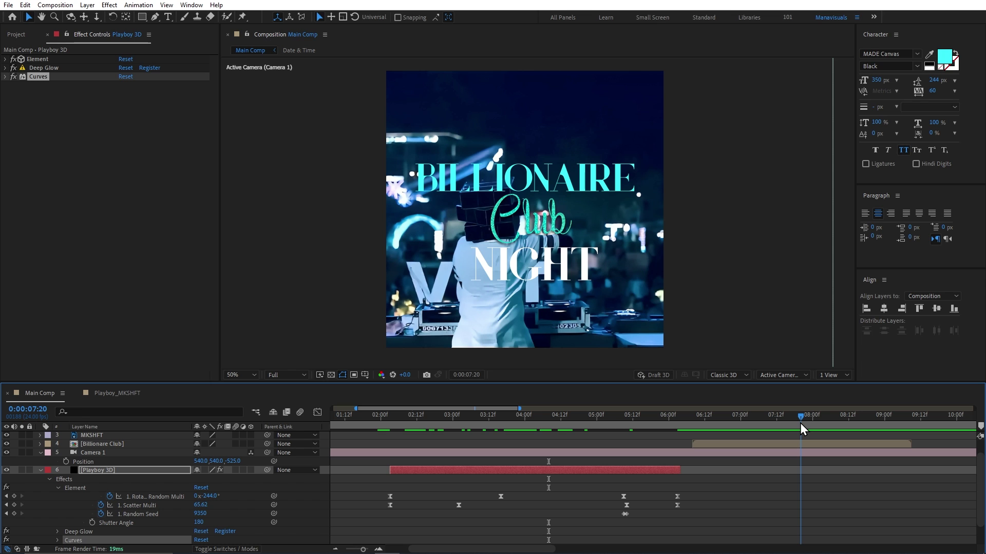
click(190, 5)
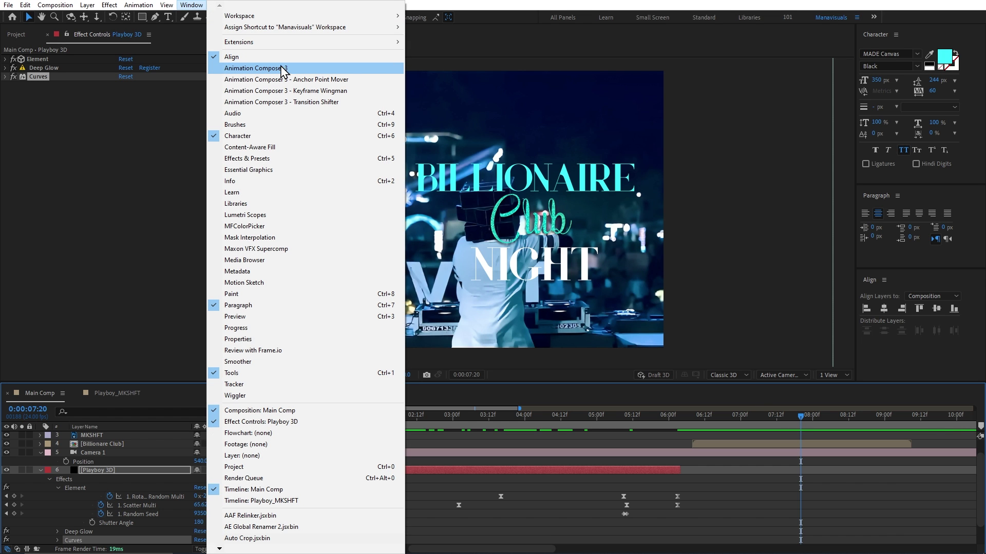
click(296, 71)
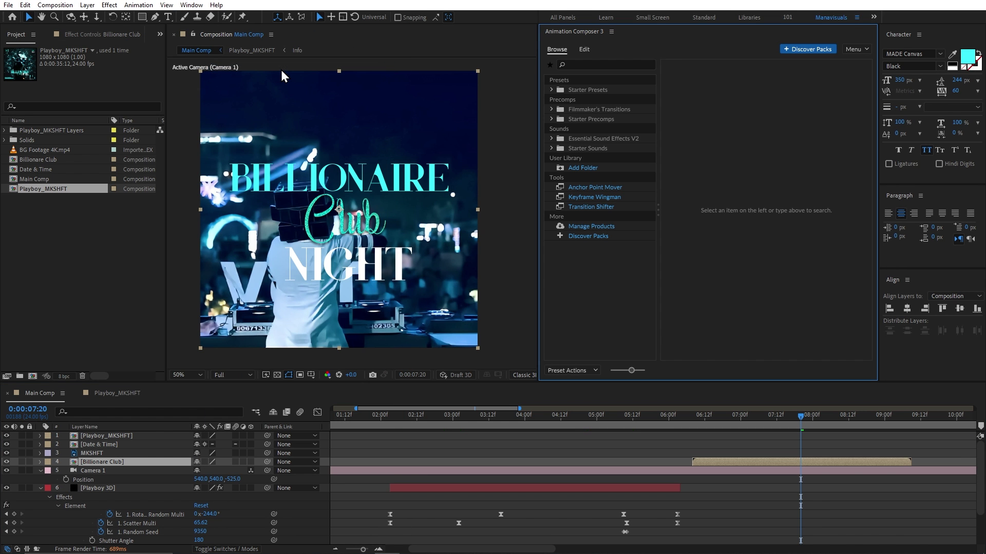
drag(540, 272, 601, 274)
click(173, 234)
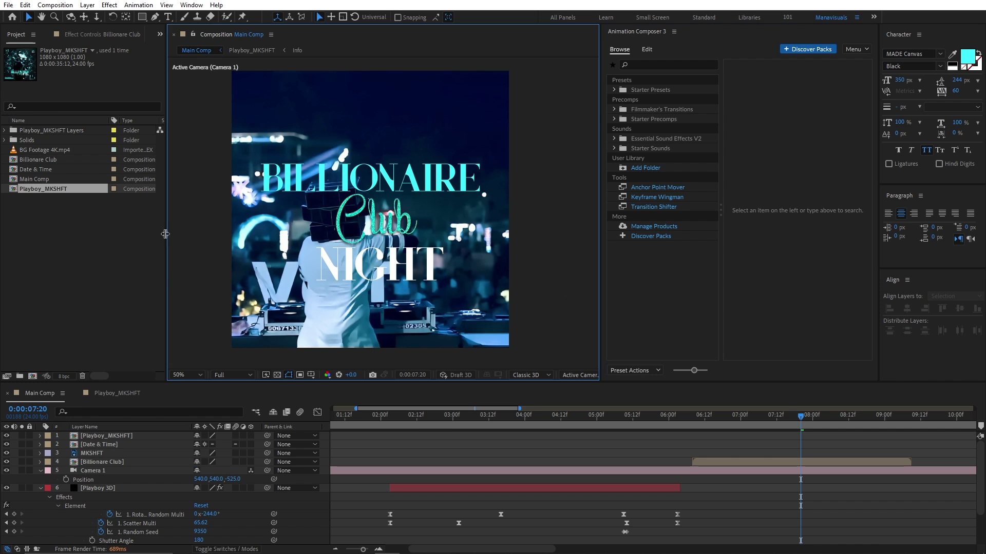
drag(165, 233, 176, 234)
Add the Zoom & Twirl & Chroma Split & Shake transition from Starter Precomps at 0:00:06:08, where the Billionare Club layer starts.
click(614, 119)
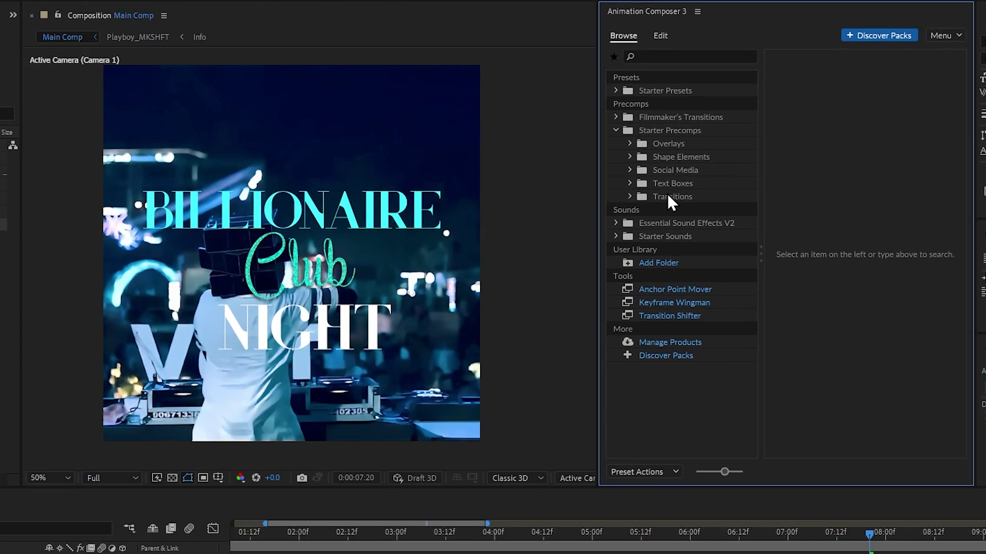
click(651, 166)
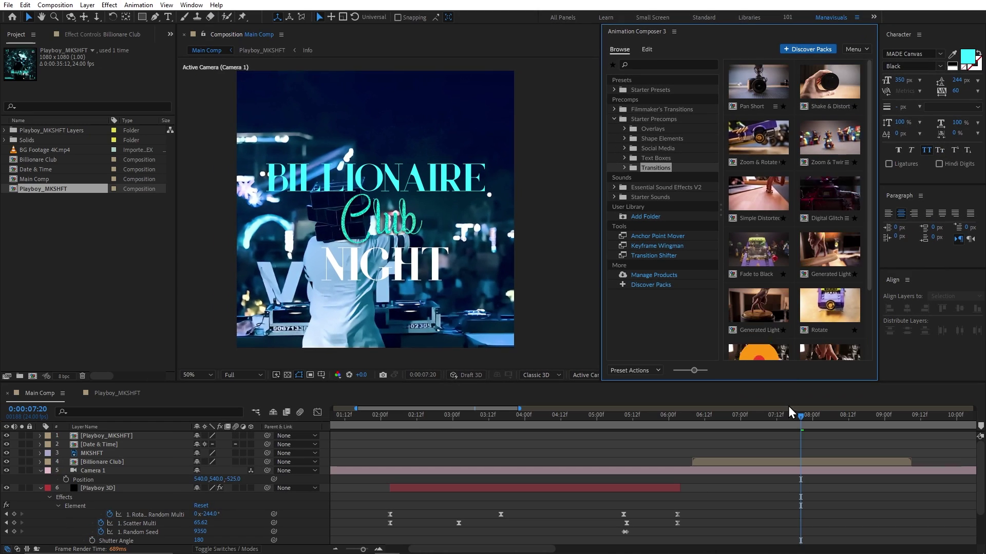
drag(781, 416, 692, 424)
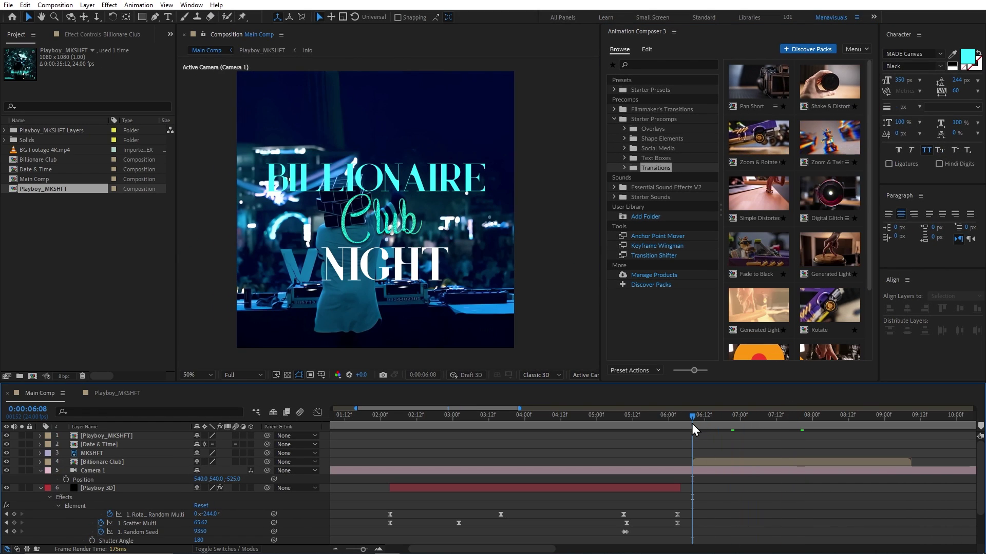
click(829, 140)
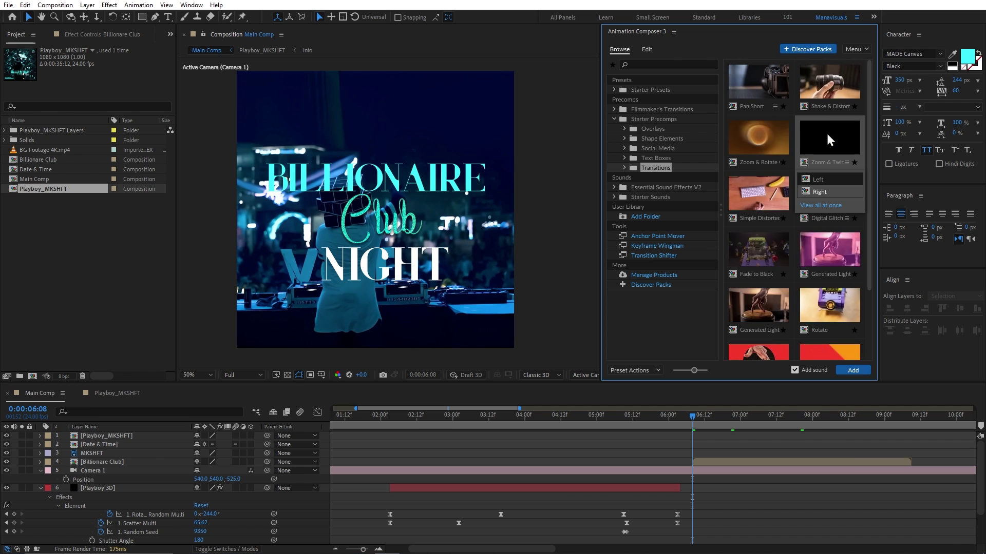
double_click(829, 140)
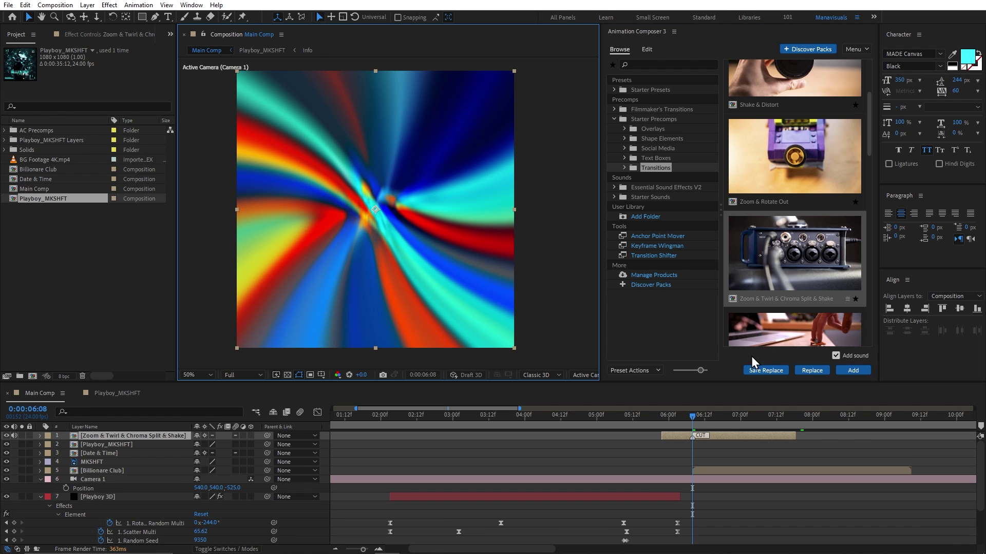
drag(655, 420, 719, 423)
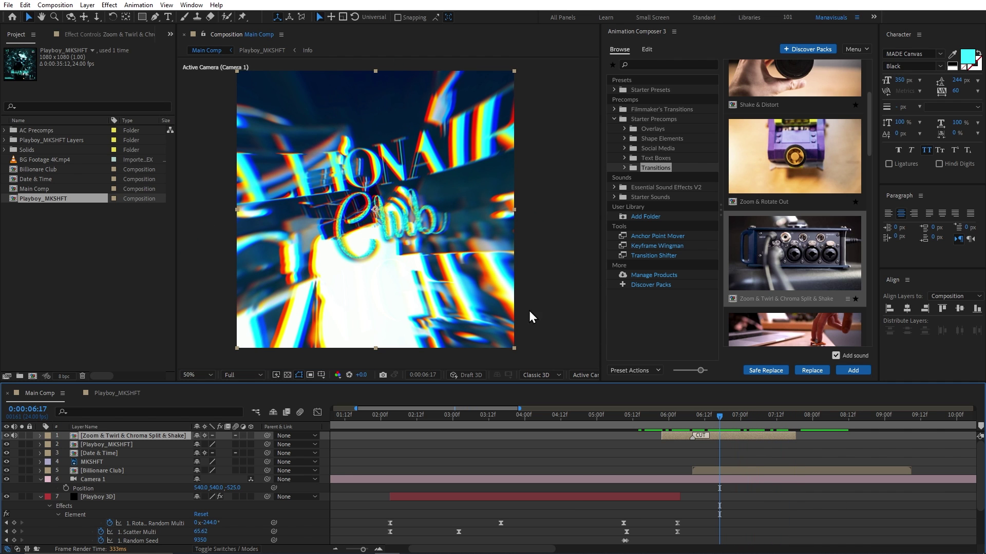
Add the Zoom & Twirl & Chroma Split & Shake transition at 0:00:09:06 inside Billionare Club, shift it about two frames later and return to Main Comp.
drag(718, 418, 904, 424)
click(894, 469)
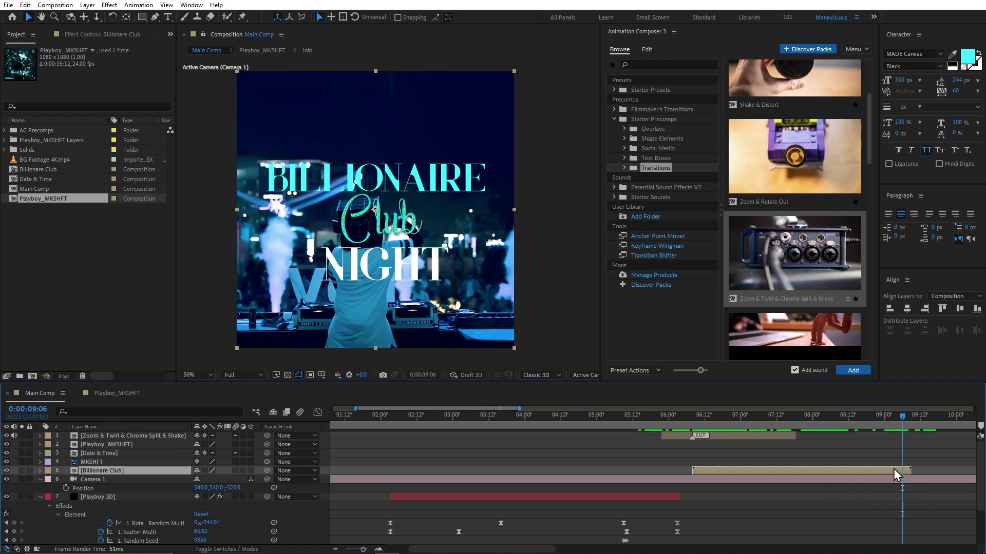
double_click(893, 469)
click(799, 270)
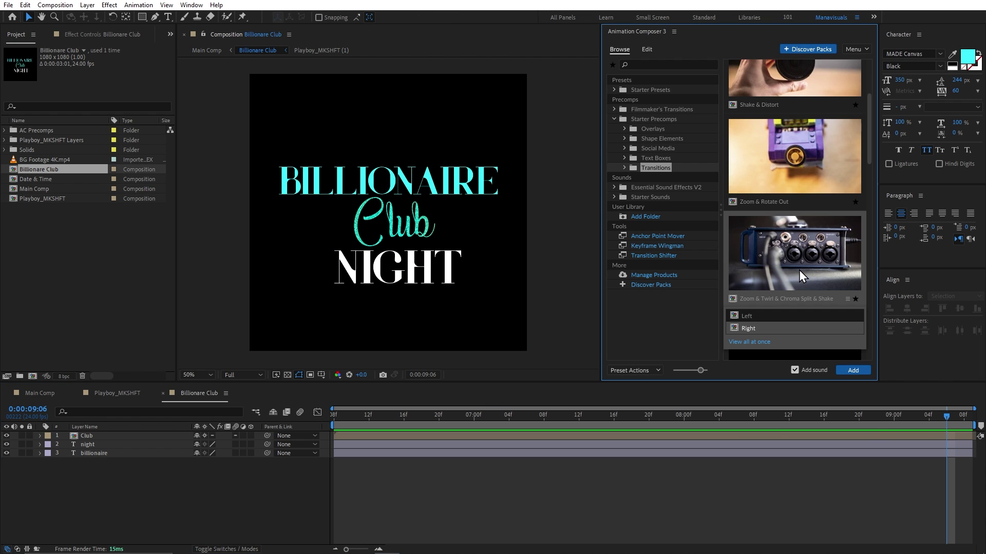
double_click(806, 263)
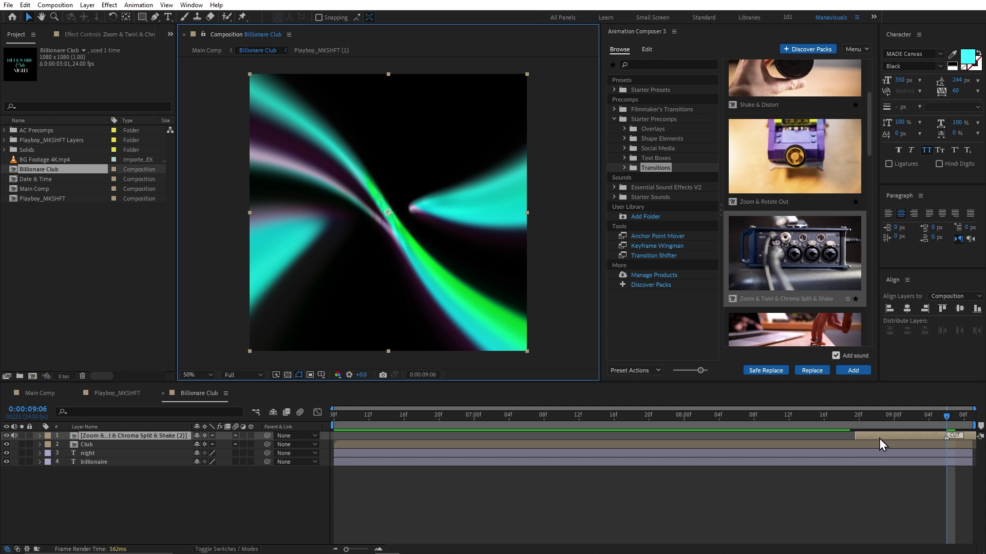
drag(878, 438, 897, 437)
key(Page_Up)
key(Page_Up)
click(41, 393)
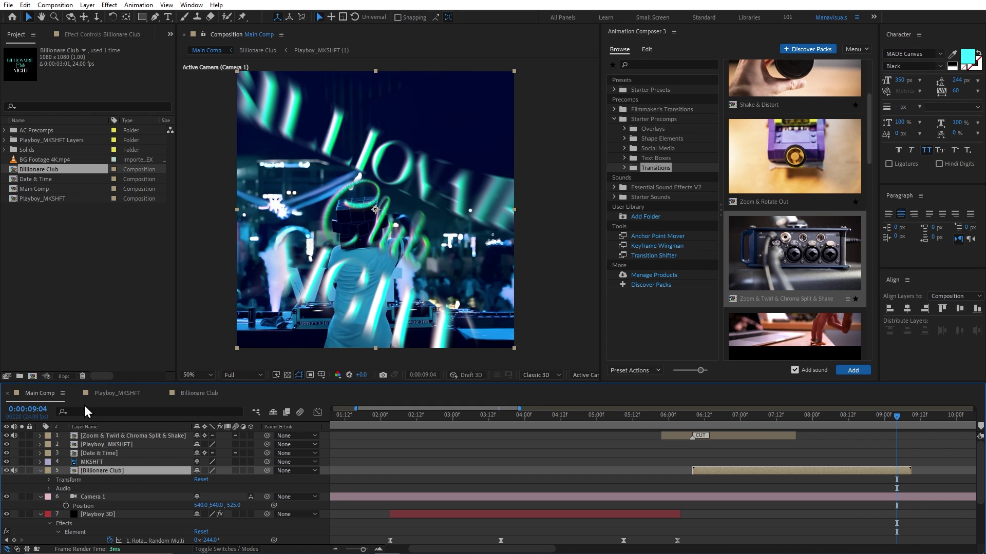
Open the Billionare Club composition and add an adjustment layer directly beneath the Zoom & Twirl & Chroma Split & Shake transition.
drag(883, 419, 800, 420)
double_click(805, 469)
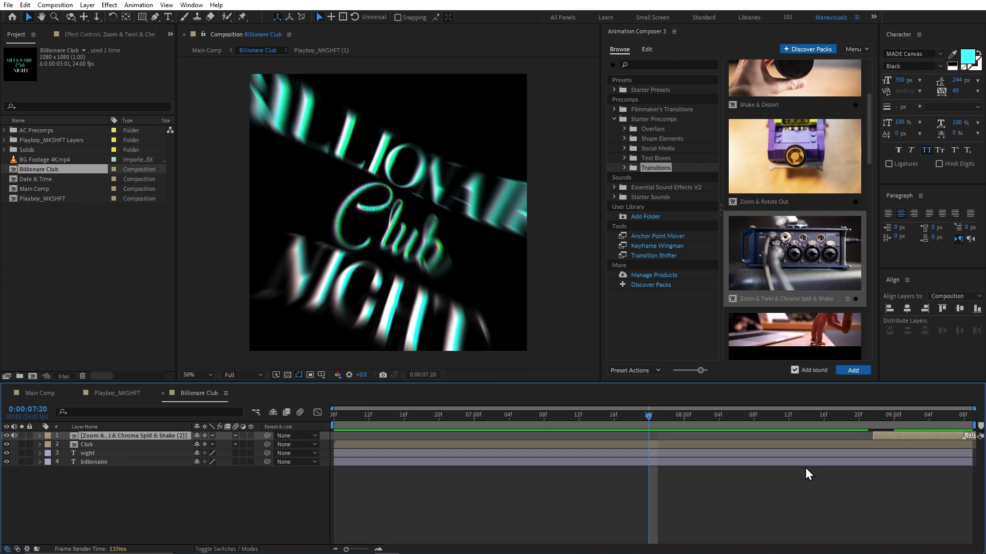
click(504, 488)
key(ctrl+alt+y)
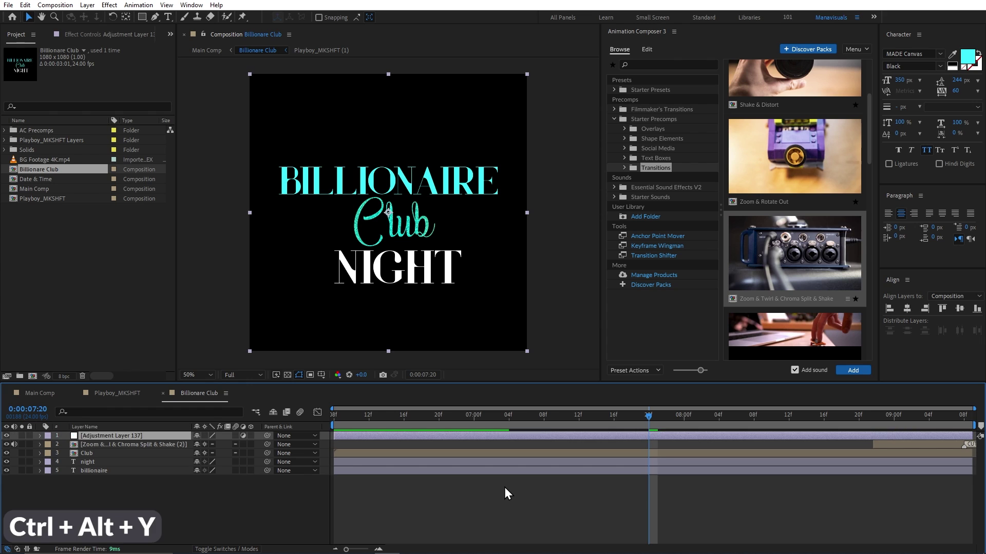
drag(155, 436, 152, 448)
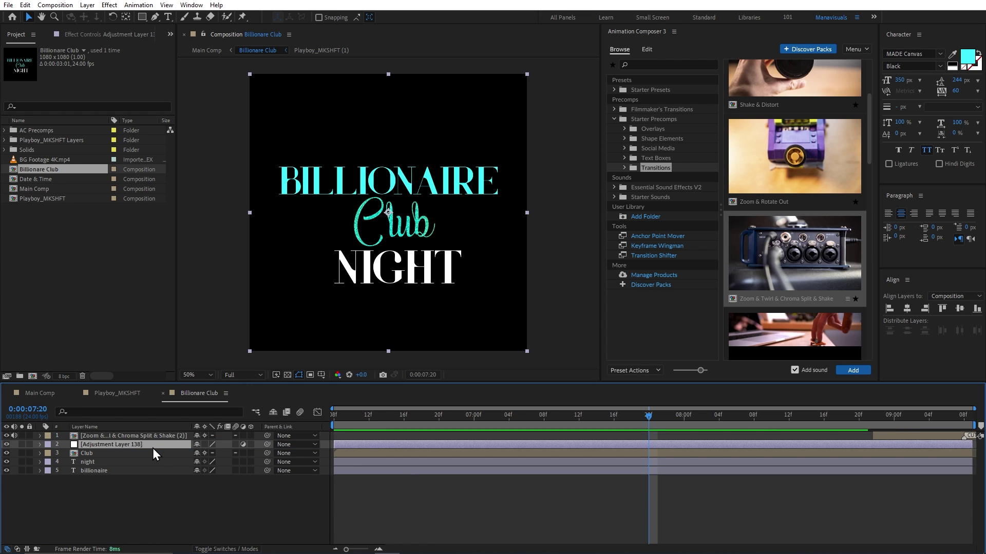
Apply the Transform effect to the adjustment layer and keyframe its Scale so the titles shrink slightly from the composition's start.
key(ctrl+space)
text(tra)
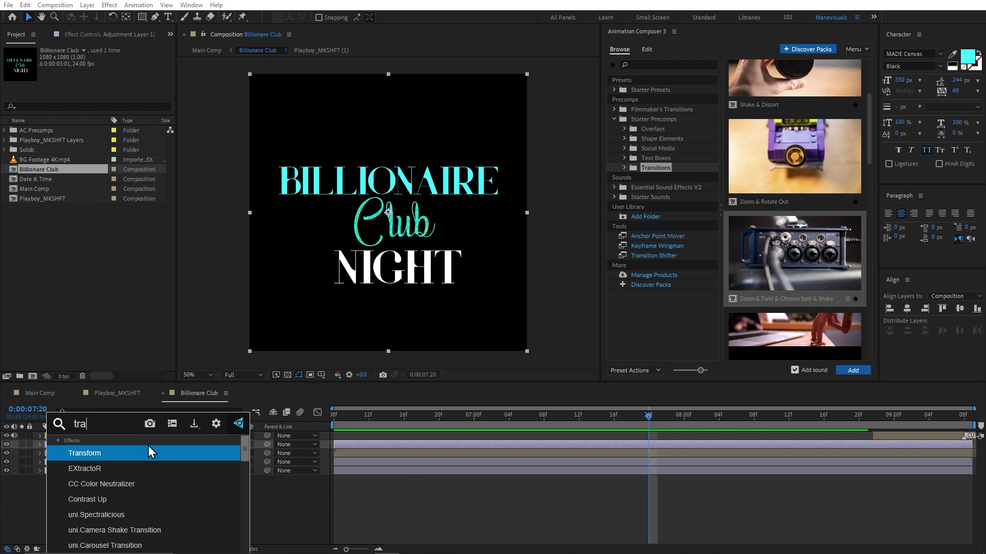
key(Return)
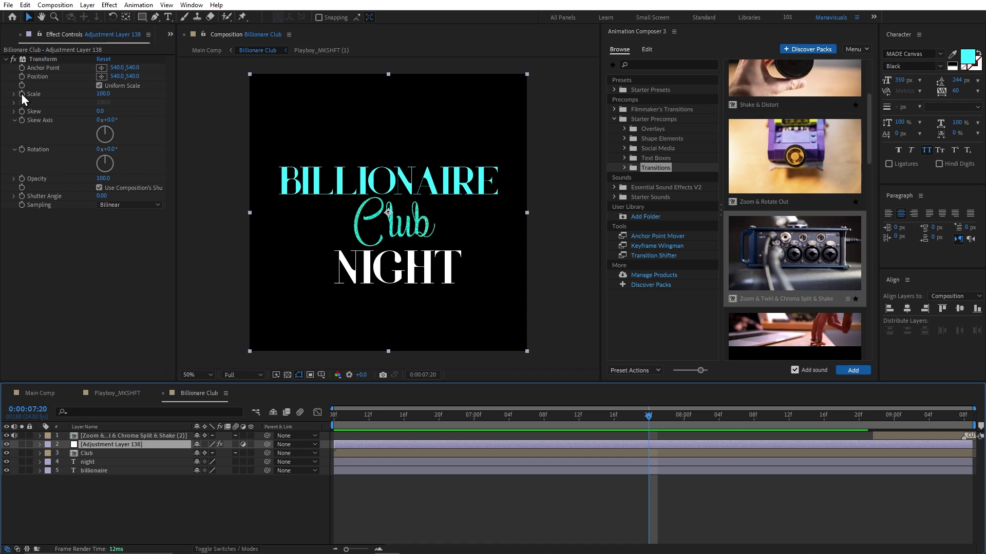
click(22, 93)
key(u)
drag(649, 462, 334, 463)
drag(104, 94, 96, 94)
click(572, 417)
Return to Main Comp and preview the title animation and its transitions from 0:00:06:00.
click(40, 393)
click(701, 418)
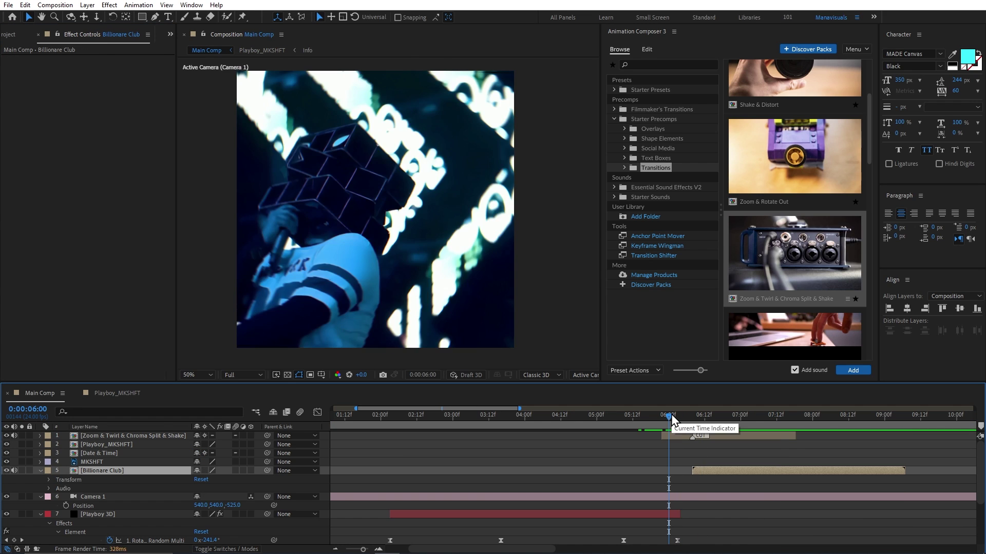
key(space)
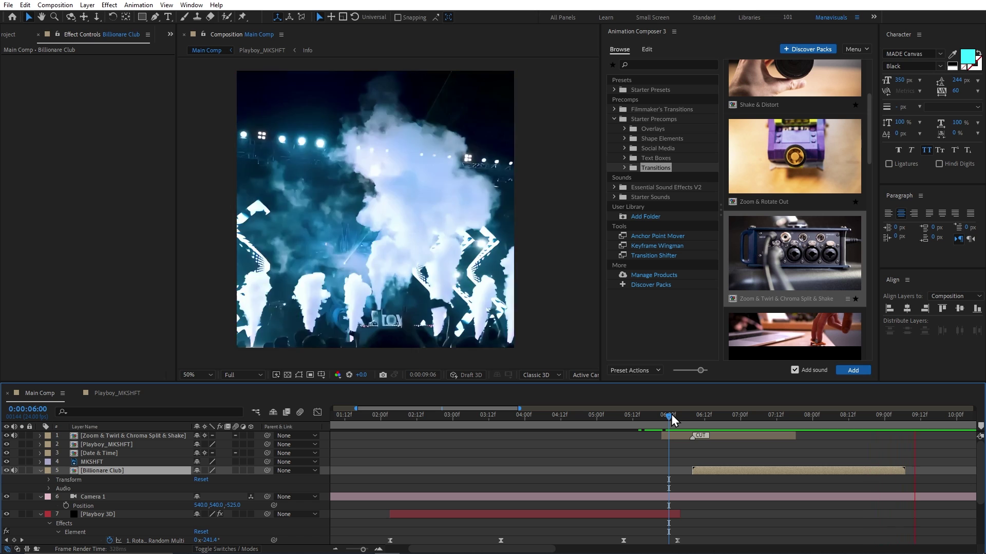
key(space)
click(789, 418)
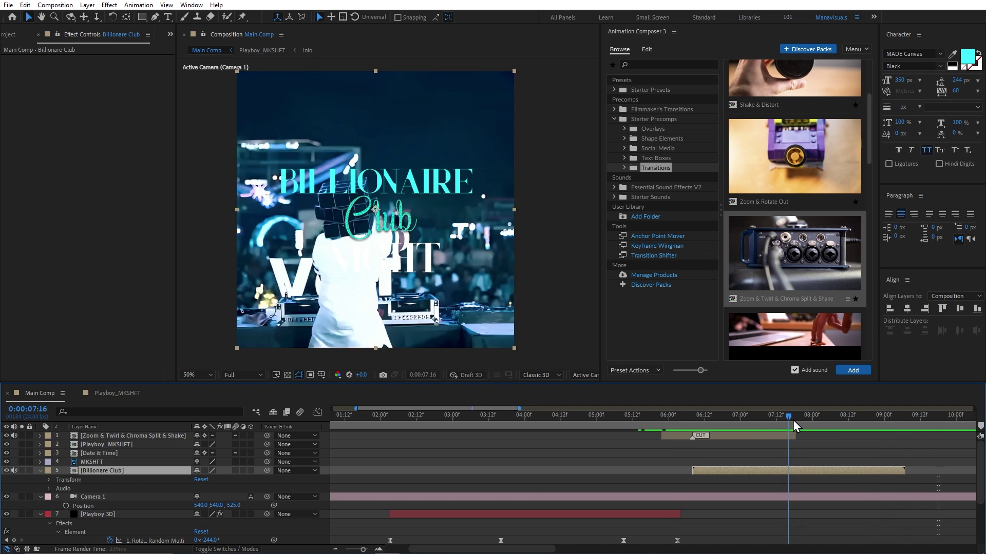
At 0:00:08:05 in Main Comp, create a black solid directly above the Billionare Club layer.
drag(793, 420, 827, 421)
key(ctrl+y)
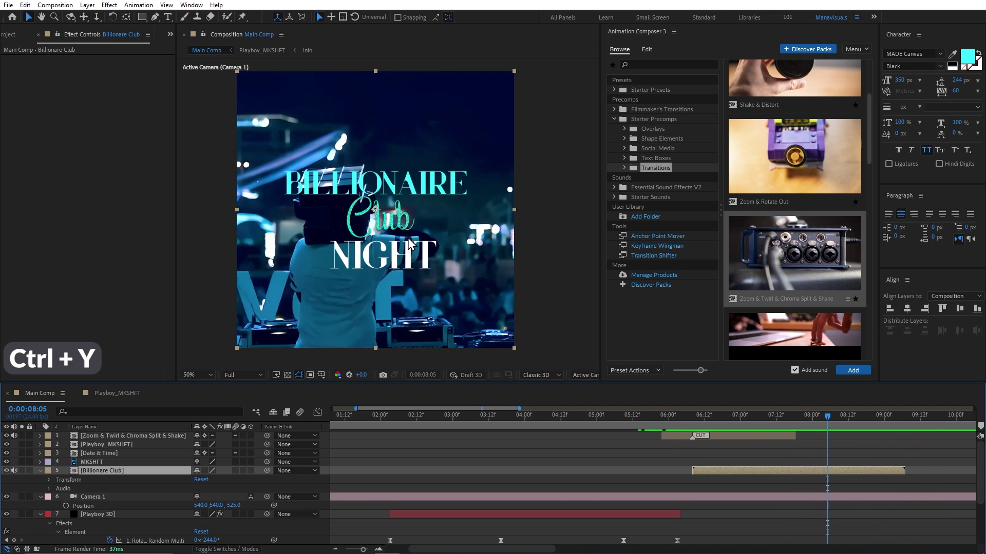
click(459, 294)
click(229, 298)
click(335, 169)
click(506, 319)
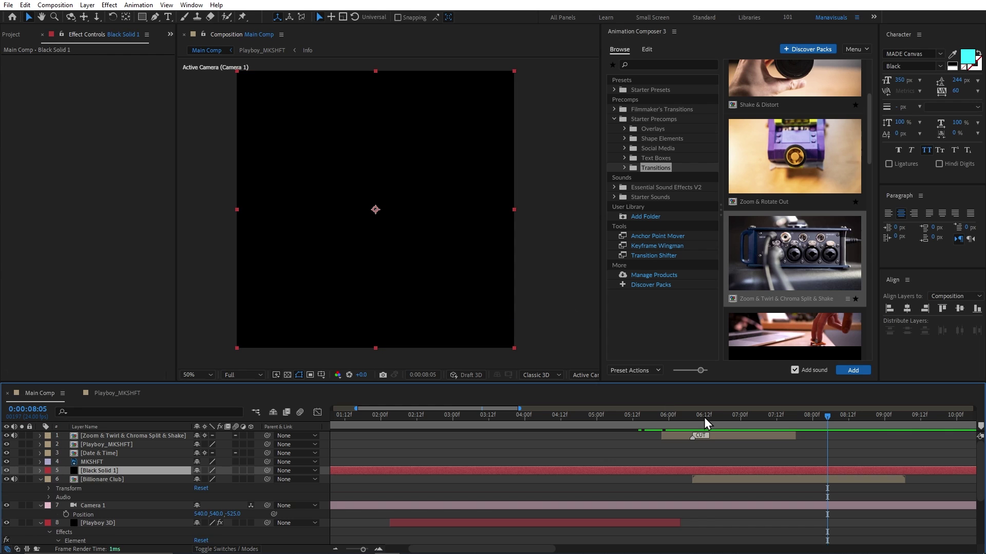
Trim both ends of the black solid to match the Billionare Club layer's start and end.
click(691, 419)
key(alt+bracketleft)
click(796, 419)
click(902, 419)
key(alt+bracketright)
click(886, 416)
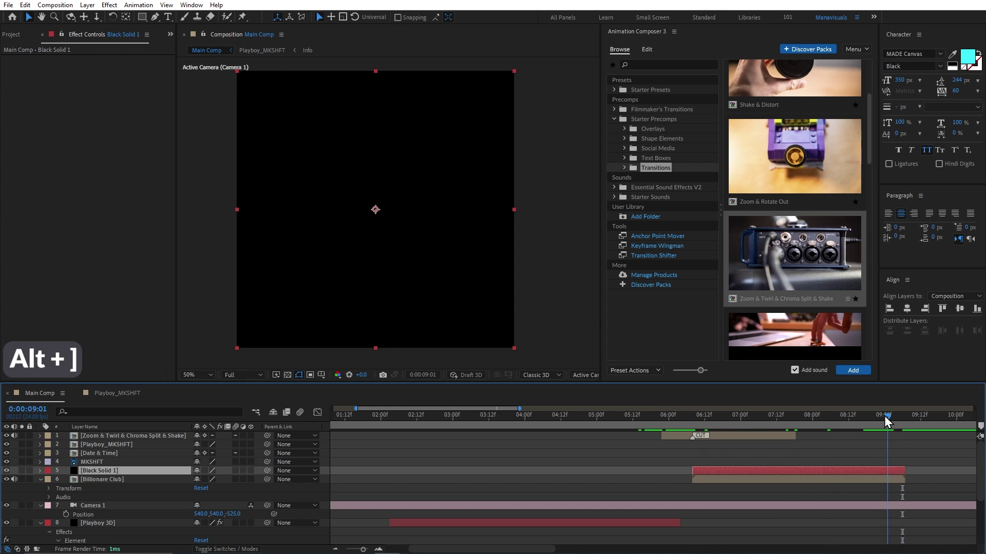
Set the black solid's opacity to 50% and move it below the Billionare Club layer.
click(818, 417)
key(t)
key(Return)
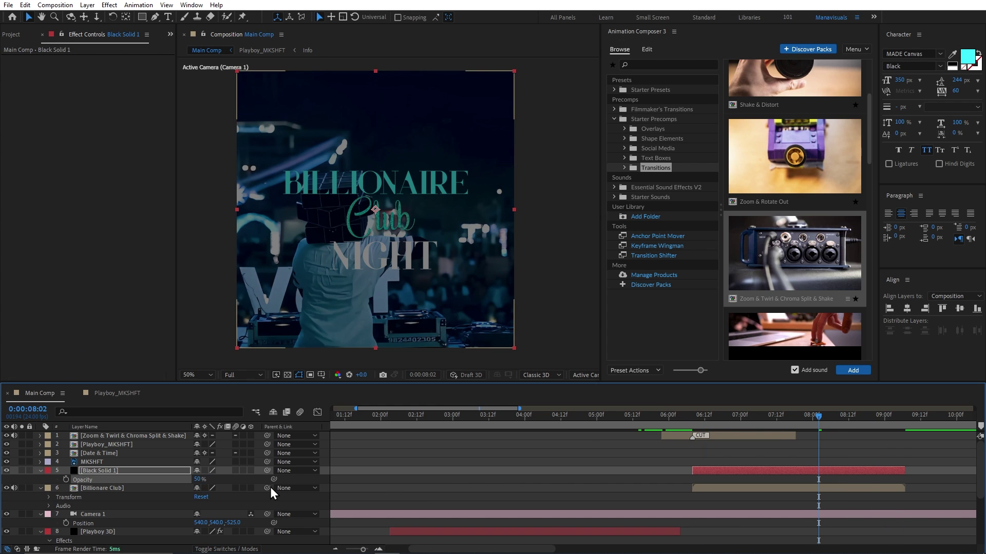
scroll(416, 464, right, 6)
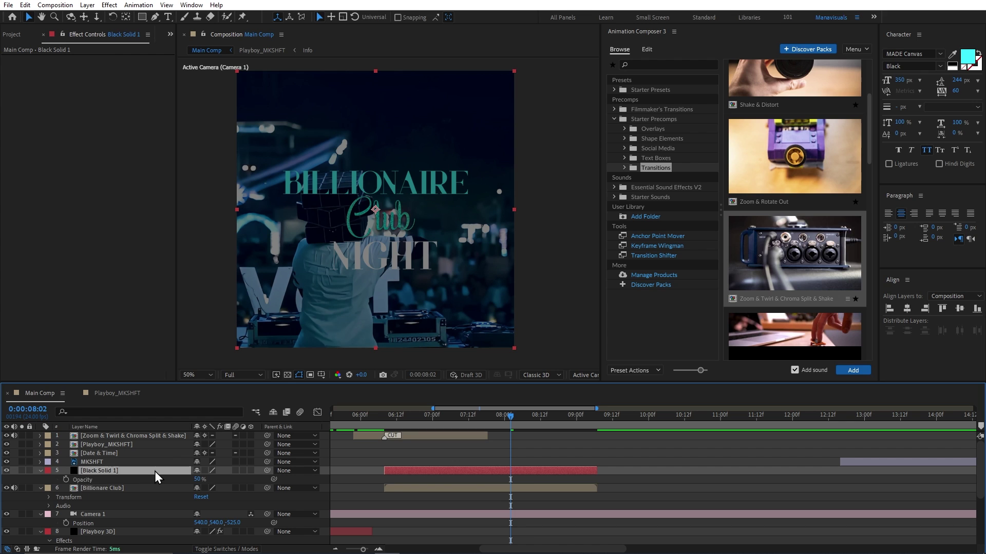
drag(155, 471, 150, 491)
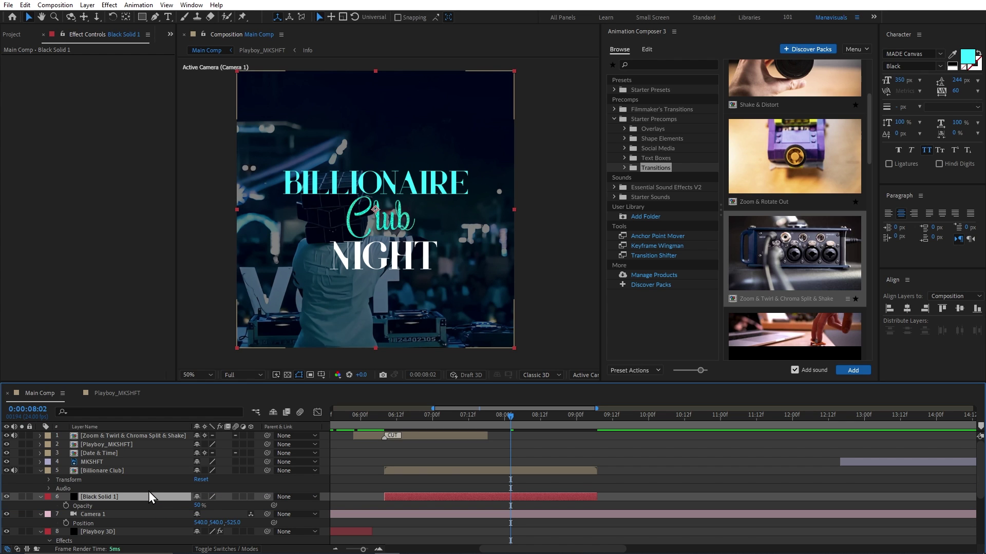
Copy the Deep Glow effect from the Playboy 3D layer onto the Billionare Club layer.
click(104, 532)
click(51, 69)
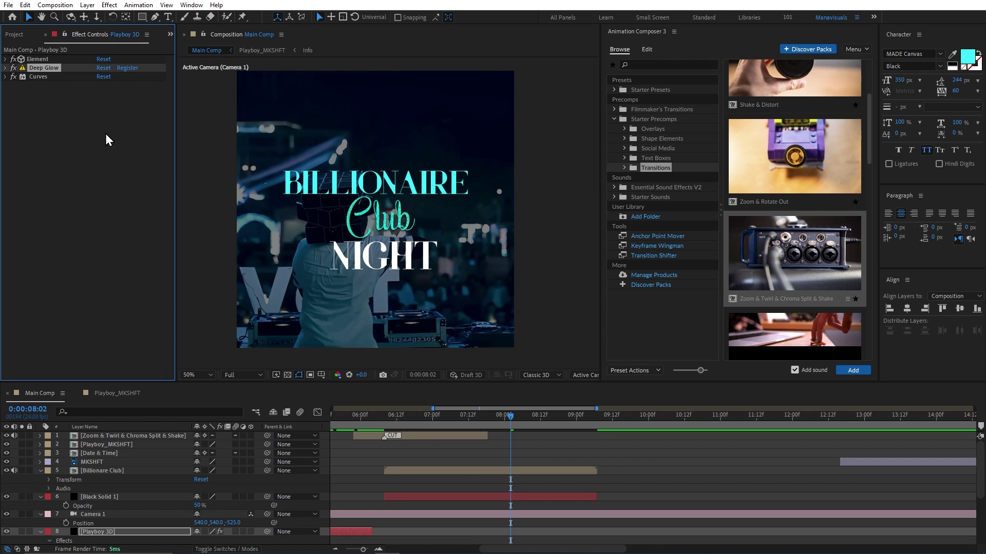
click(465, 470)
key(ctrl+v)
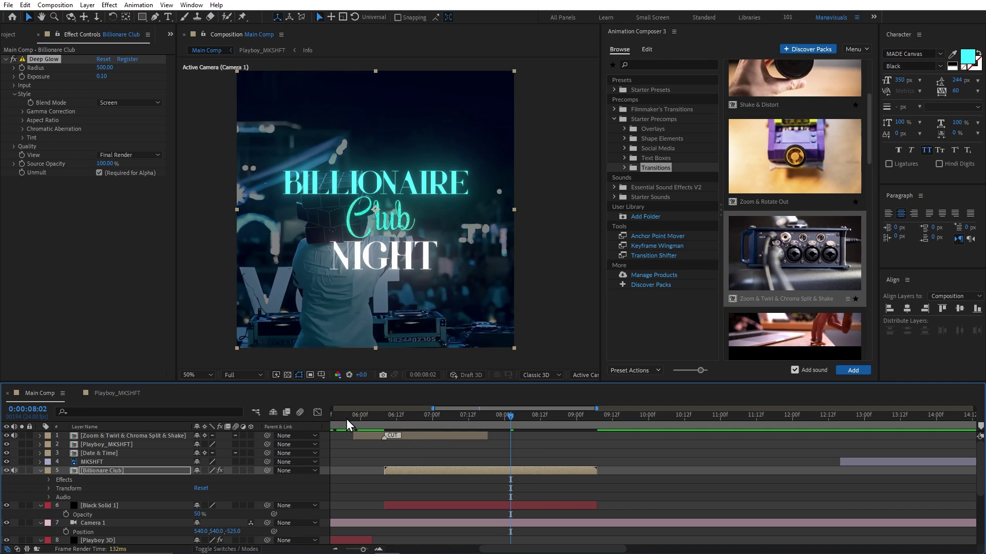
Preview the glowing titles over the darkened footage from 0:00:06:04 through to the MKSHFT logo section.
click(372, 415)
key(space)
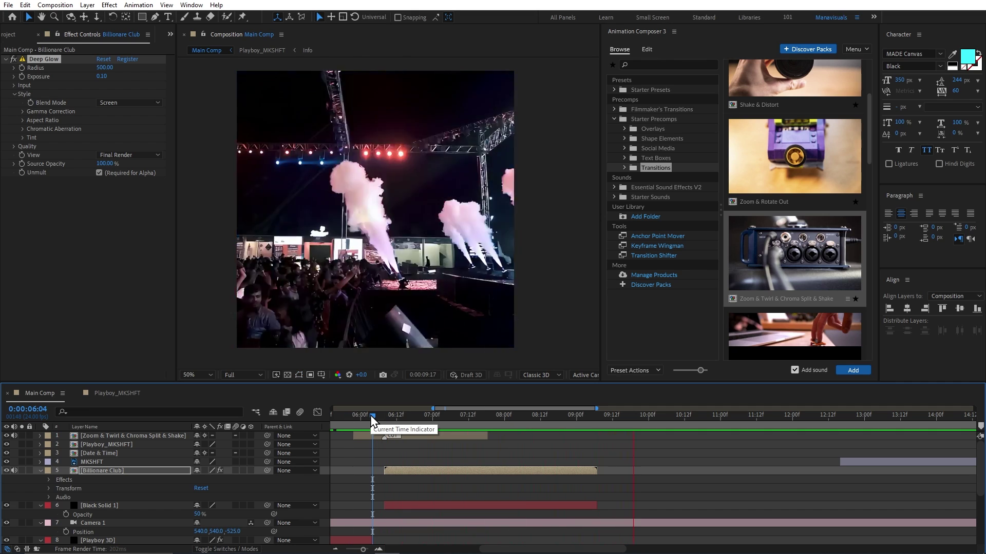
scroll(554, 461, right, 2)
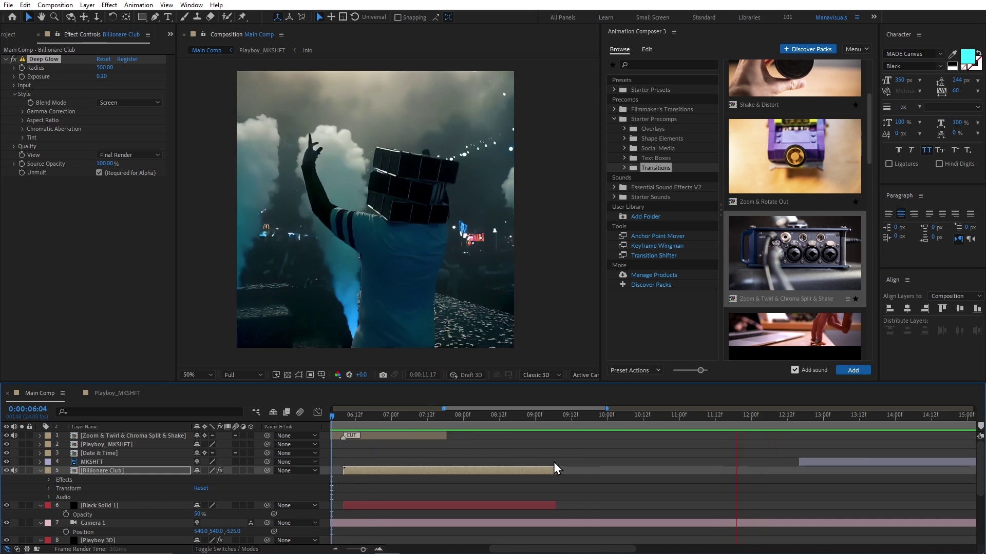
scroll(553, 462, right, 2)
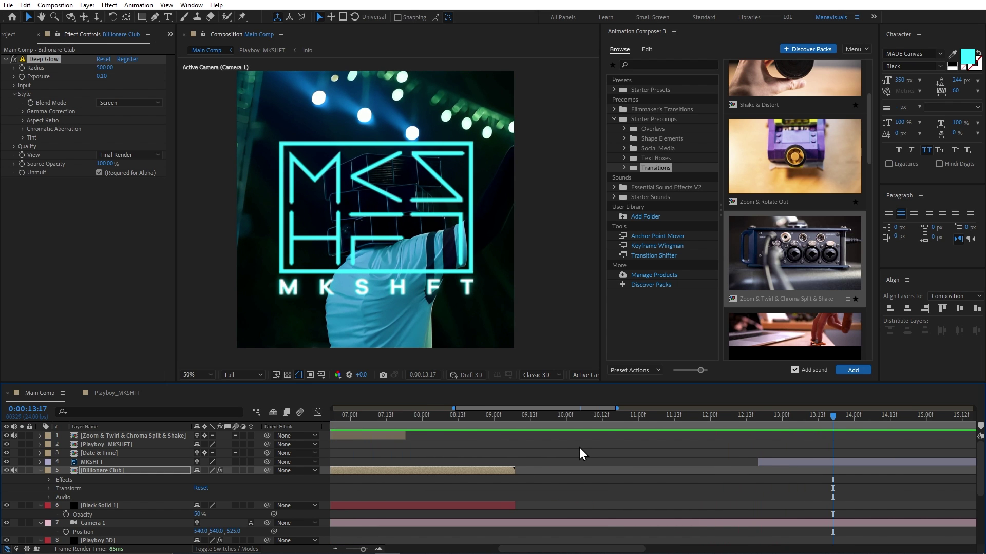
scroll(579, 448, down, 4)
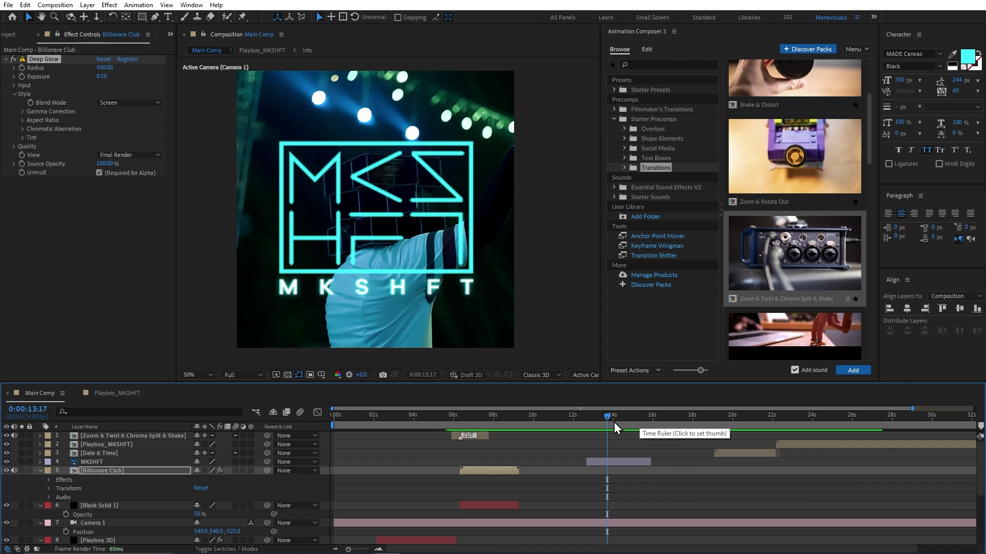
Select the MKSHFT layer at 0:00:13:13, switch to Illustrator and copy the complete MKSHFT logo with its lettering.
drag(412, 418, 606, 421)
click(610, 463)
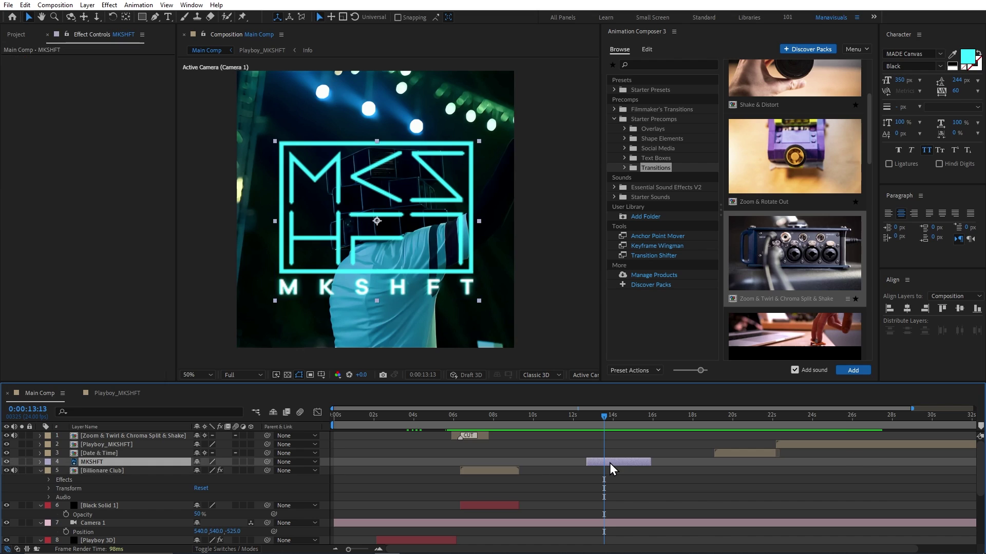
key(alt+Tab)
scroll(487, 175, up, 2)
scroll(487, 176, down, 2)
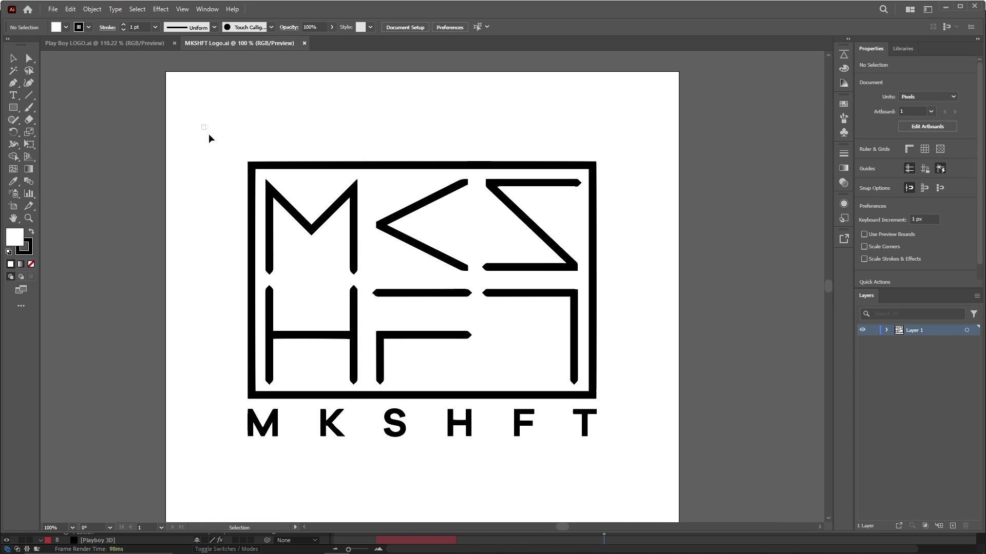
drag(208, 135, 620, 460)
key(ctrl+c)
Return to After Effects, create a black solid above the MKSHFT layer and paste the copied logo paths onto it as masks.
key(alt+Tab)
key(ctrl+y)
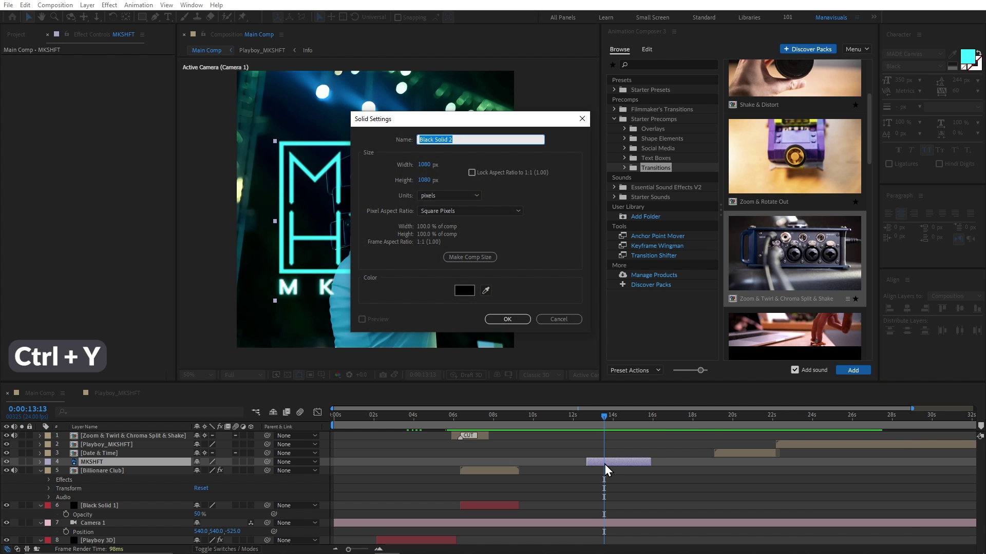
key(Return)
key(ctrl+v)
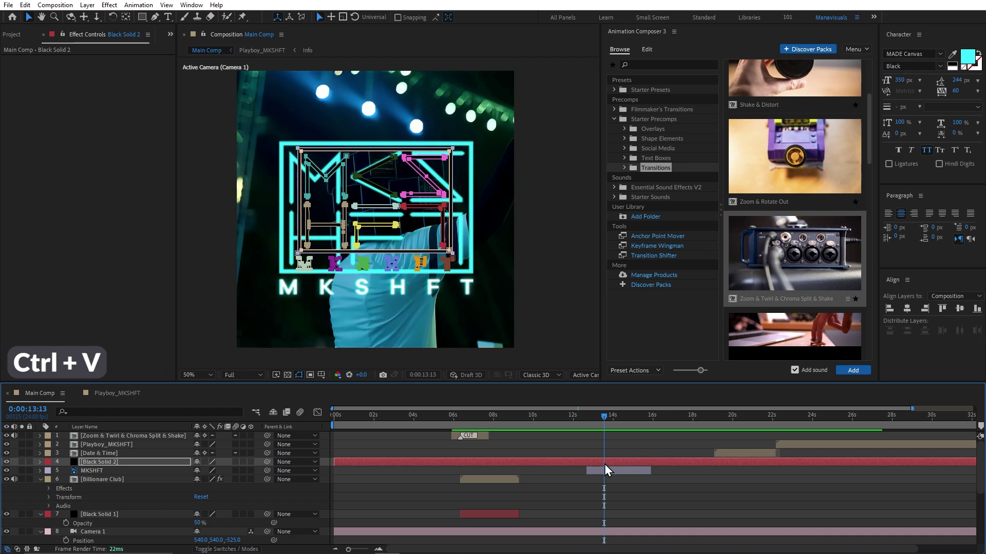
Rename the masked solid MKSHFT and move it, hidden, to just above the Playboy Mask layer.
key(Return)
text(MKSHFT)
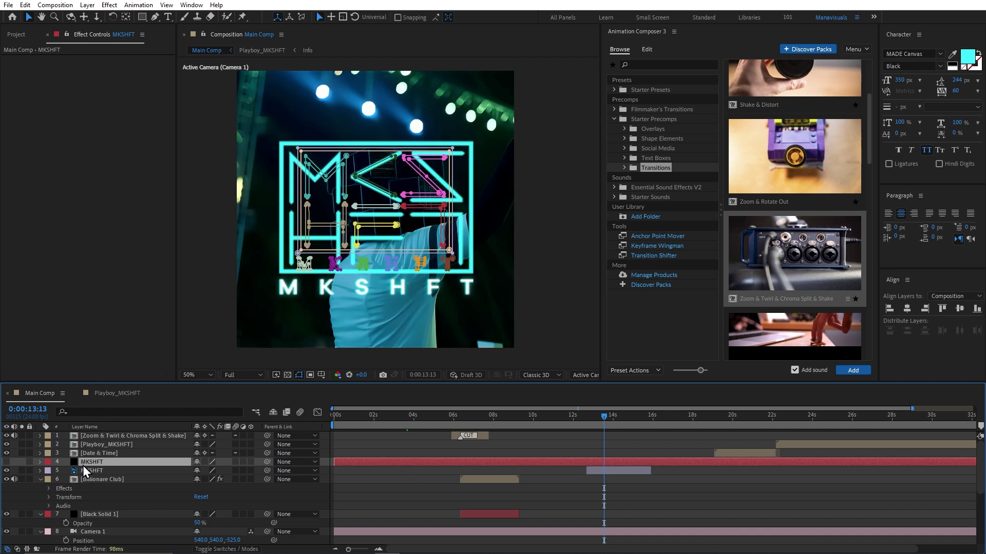
drag(84, 465, 81, 538)
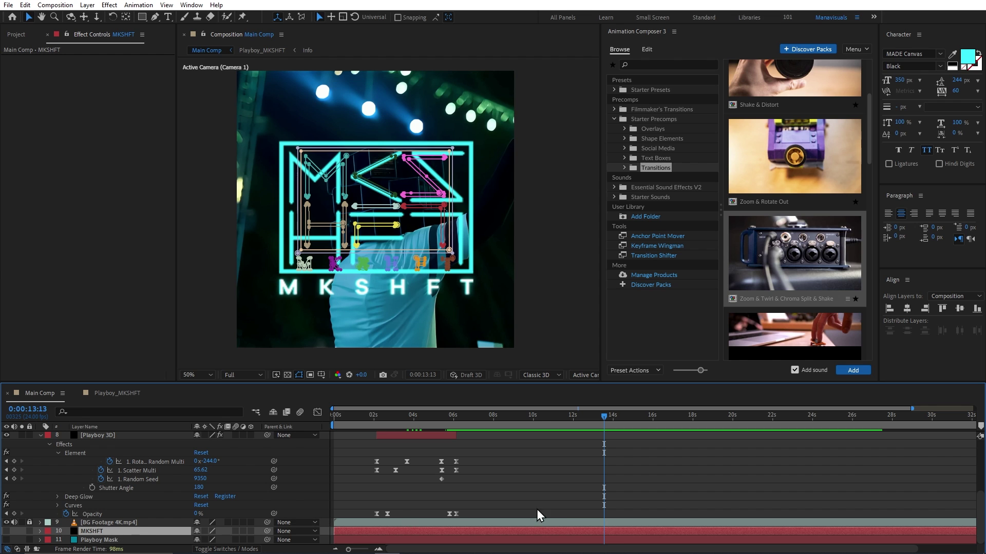
scroll(564, 506, up, 5)
Duplicate the Playboy 3D layer, align the copy's start with the MKSHFT logo layer and place it directly below that layer.
click(612, 463)
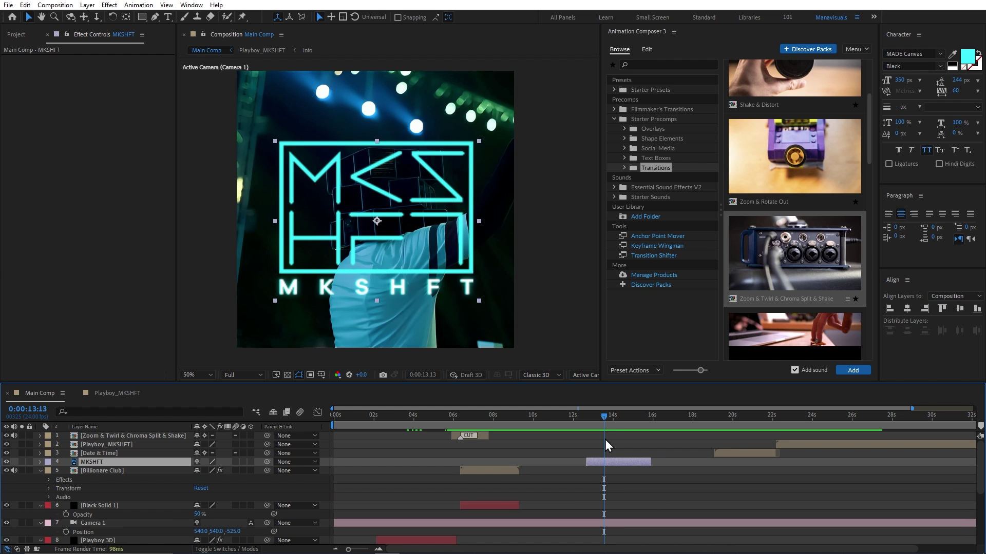
drag(599, 420, 399, 420)
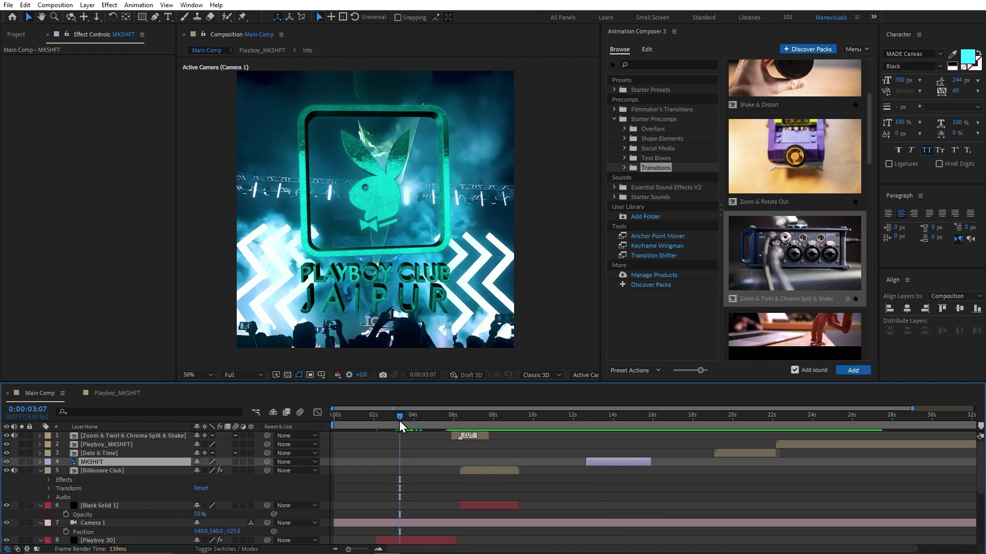
click(408, 540)
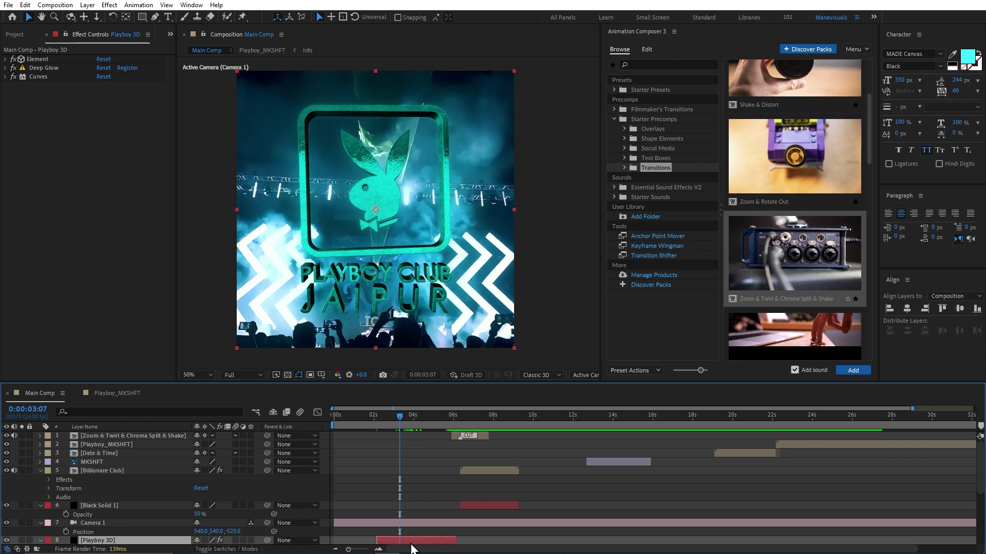
key(ctrl+d)
drag(412, 516, 631, 515)
key(ctrl+shift+])
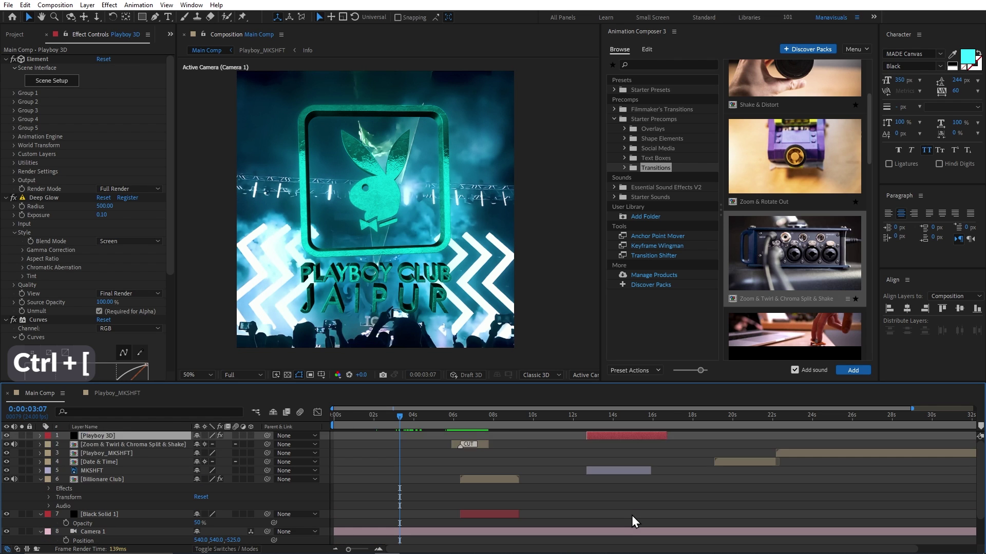
key(ctrl+bracketleft)
key(ctrl+bracketleft)
key(ctrl+bracketleft)
key(ctrl+bracketleft)
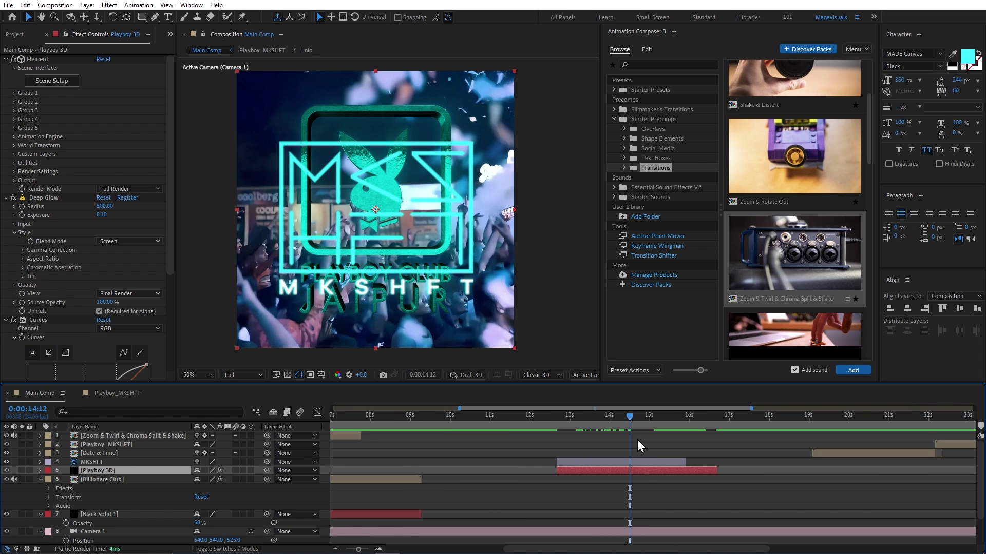
Delete the flat MKSHFT logo layer and set the duplicated Playboy 3D layer's Path Layer 1 in Element to the MKSHFT solid.
click(642, 464)
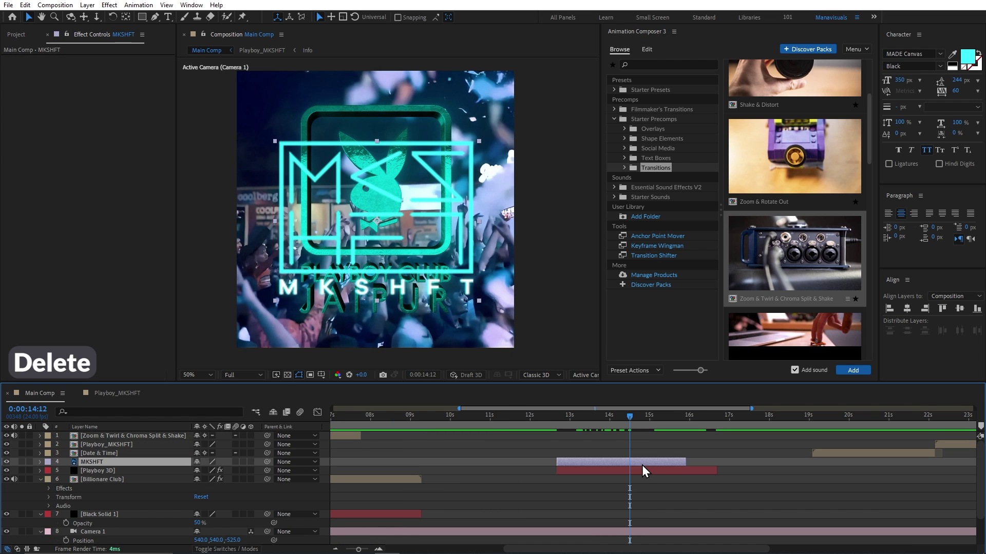
key(Delete)
click(642, 462)
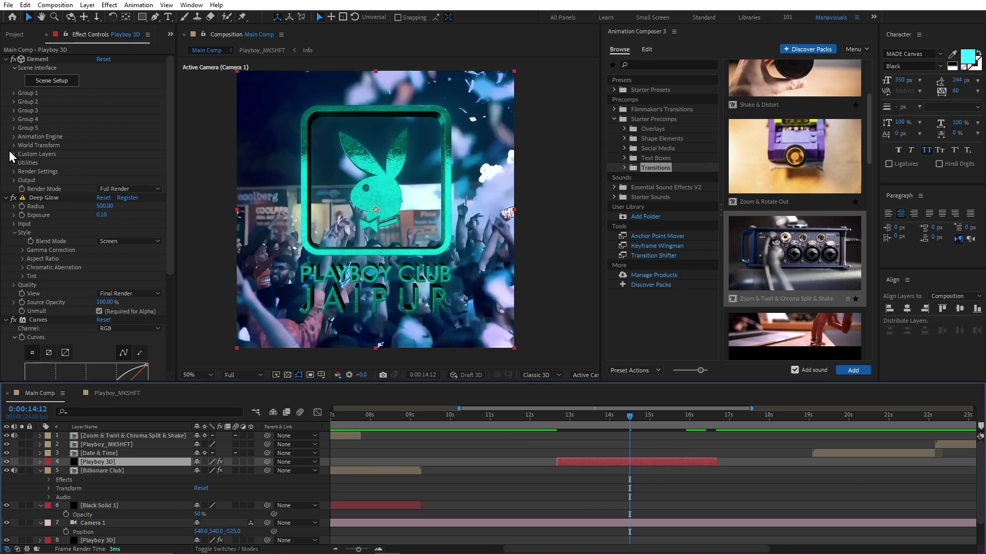
click(14, 154)
click(23, 163)
click(110, 172)
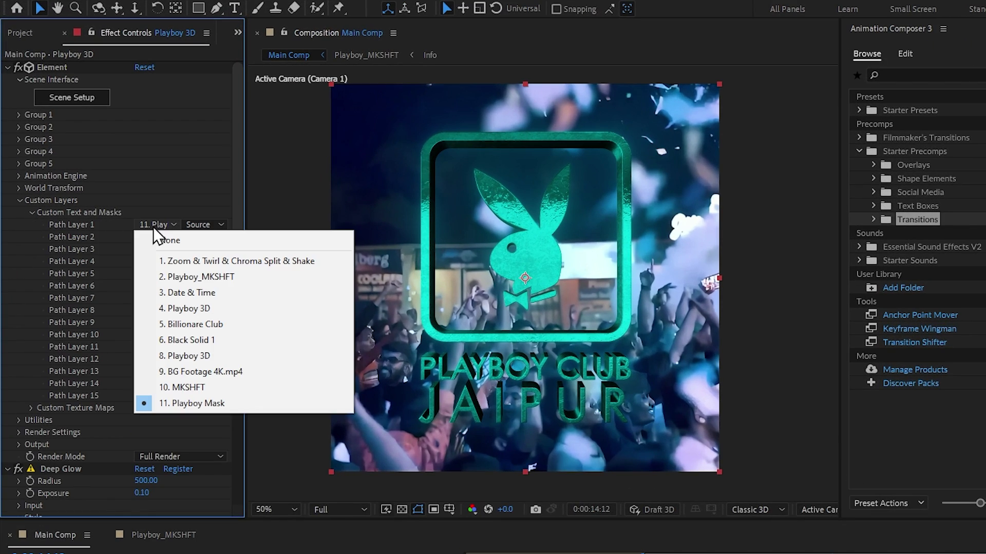
click(214, 392)
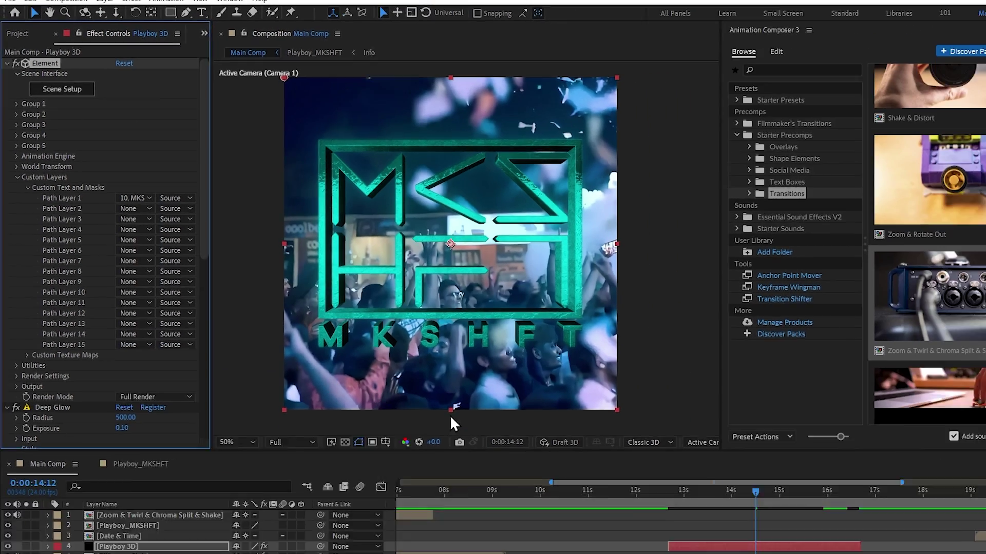
Shift the upper Playboy 3D layer's closing opacity keyframes slightly earlier and its last Rotation Random Multi and Scatter Multi keyframes past the layer's end.
click(551, 417)
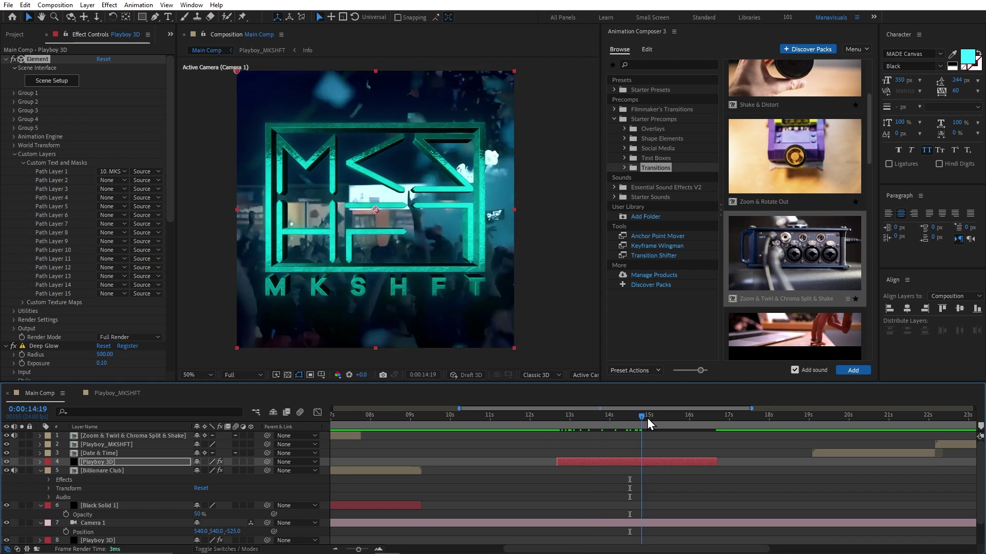
drag(647, 418, 673, 421)
key(u)
click(646, 498)
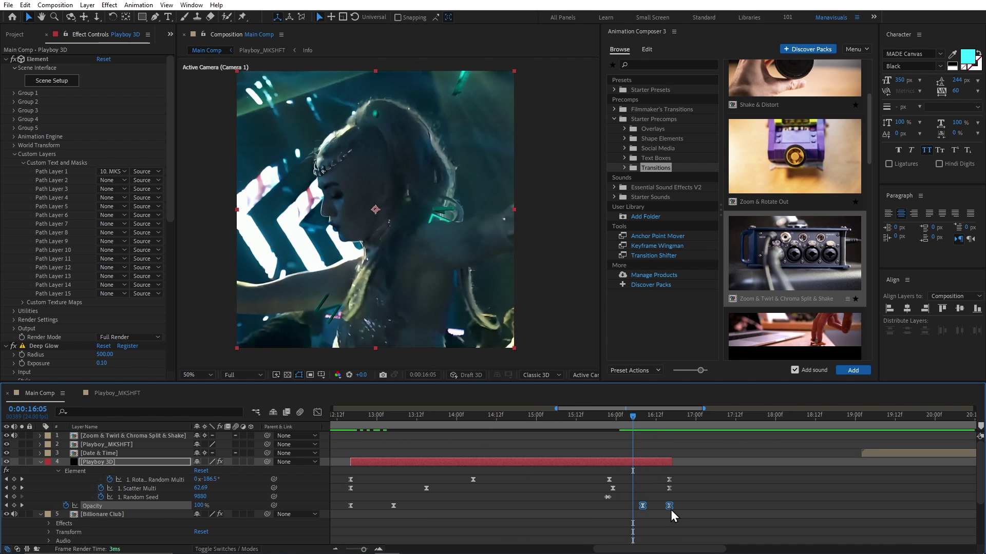
drag(623, 414, 620, 414)
drag(681, 476, 667, 490)
drag(669, 488, 715, 488)
Play back the MKSHFT logo animation from 0:00:12:11.
drag(662, 417, 596, 438)
key(minus)
drag(665, 417, 448, 415)
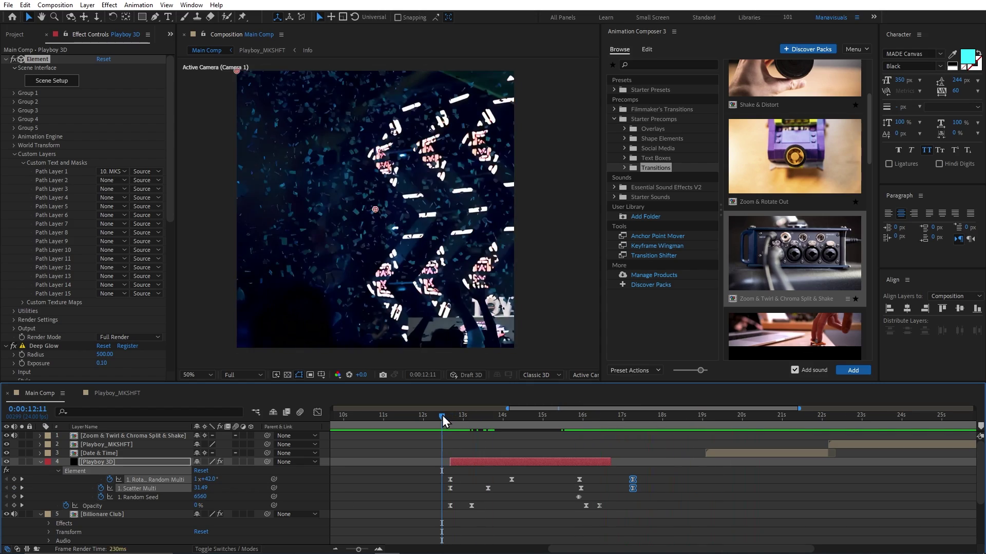
key(space)
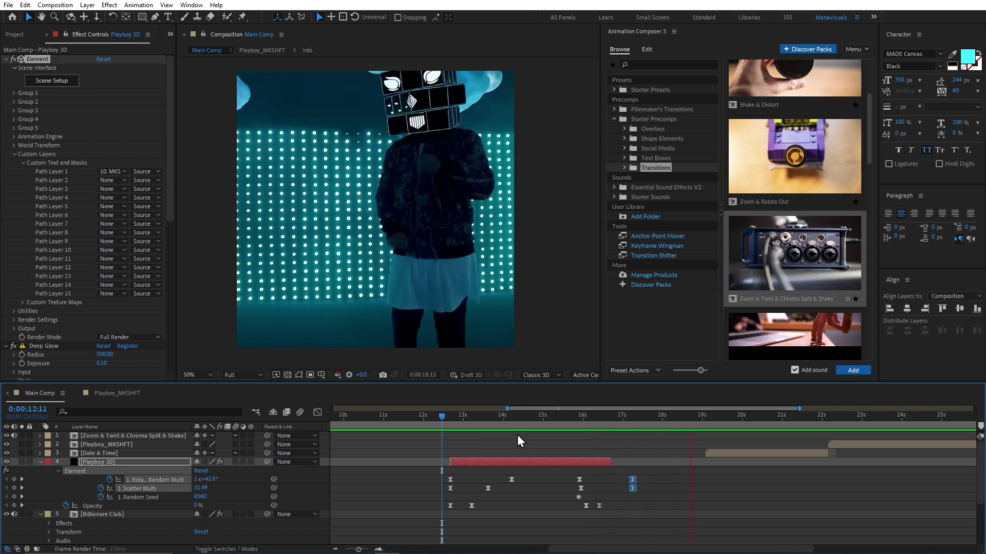
Add the Generated Light Leak 1 transition at 0:00:19:02, where Date & Time starts, and raise it above the Date & Time layer.
drag(561, 417, 631, 419)
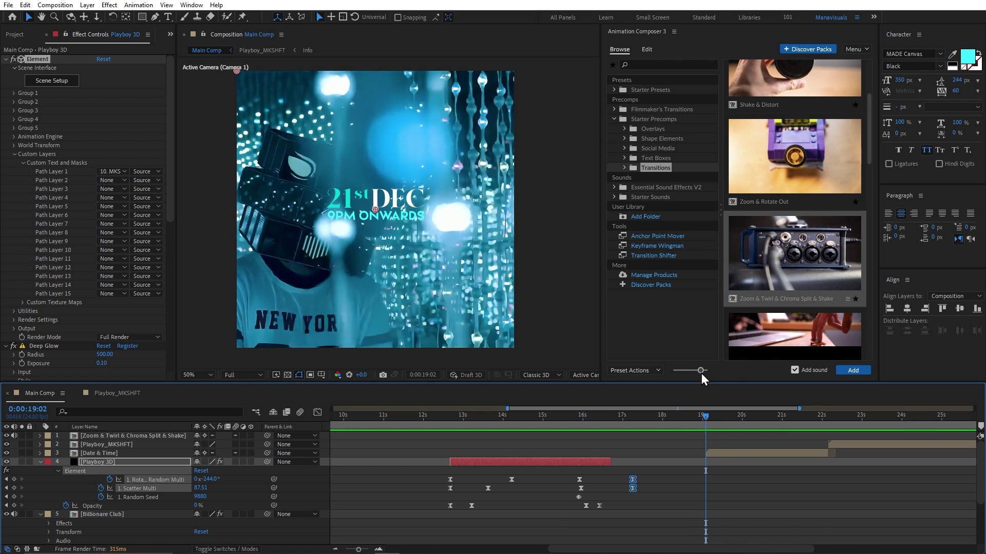
drag(701, 371, 694, 371)
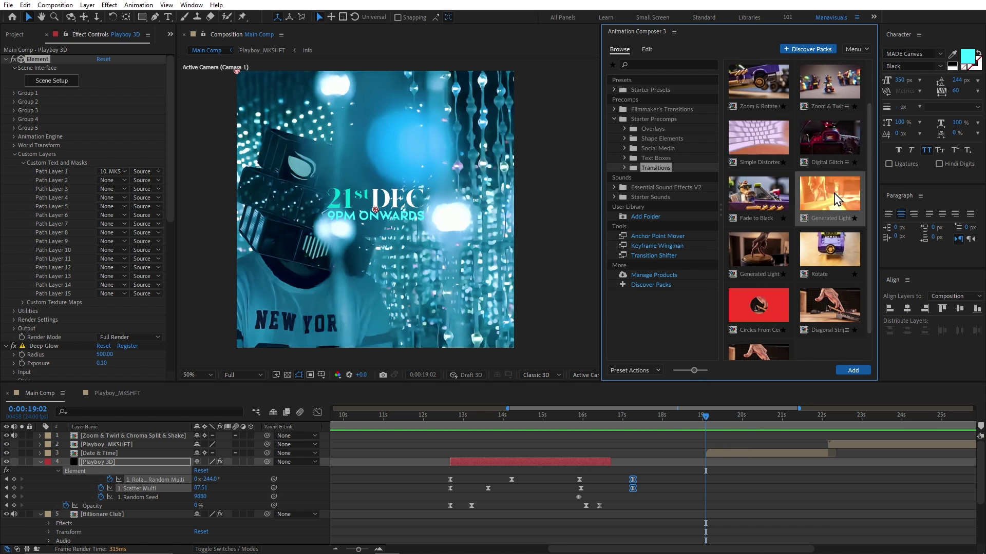
double_click(834, 194)
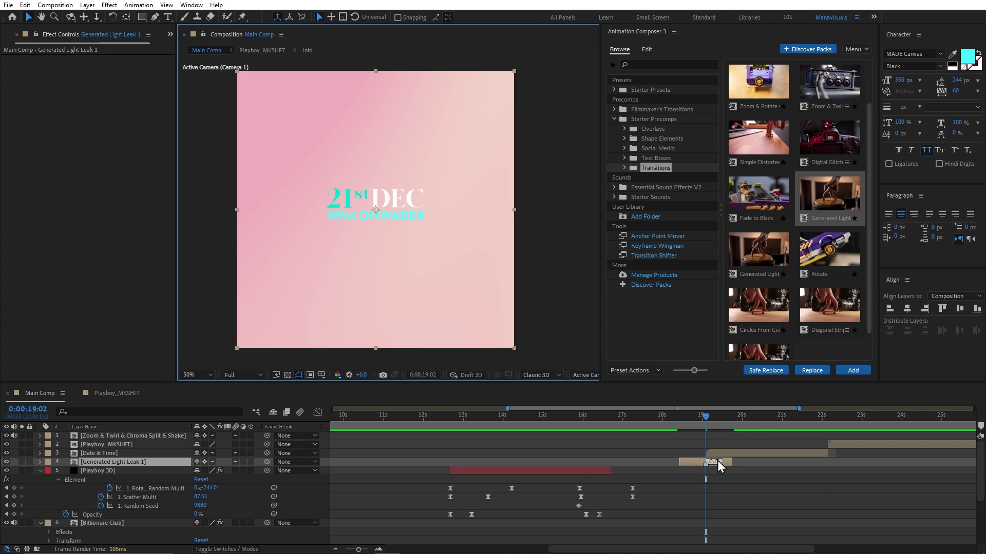
key(ctrl+])
Apply the Tritone effect to the Generated Light Leak 1 layer.
mouse_move(708, 418)
mouse_down()
mouse_move(693, 419)
mouse_move(721, 420)
mouse_up()
key(ctrl+space)
text(tri)
key(Return)
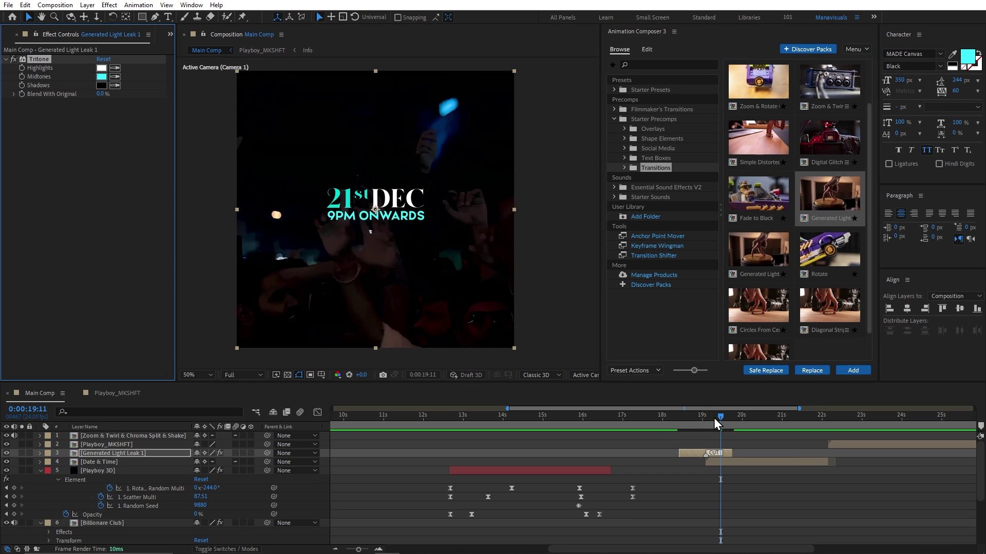
Add a scale keyframe to the Date & Time layer at 0:00:19:13 and set the scale to 143%.
mouse_move(714, 418)
mouse_down()
mouse_move(691, 418)
mouse_move(725, 417)
mouse_up()
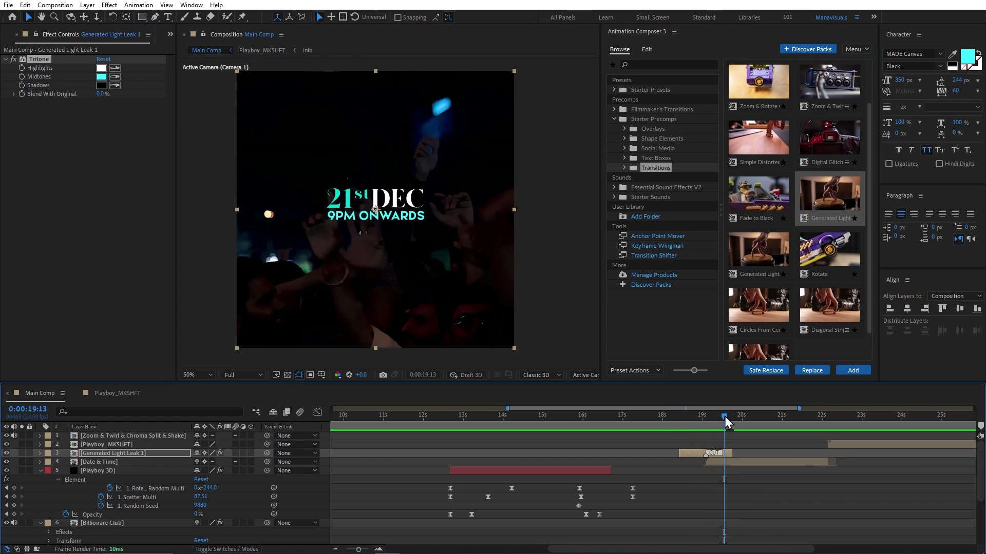
click(741, 461)
key(alt+shift+s)
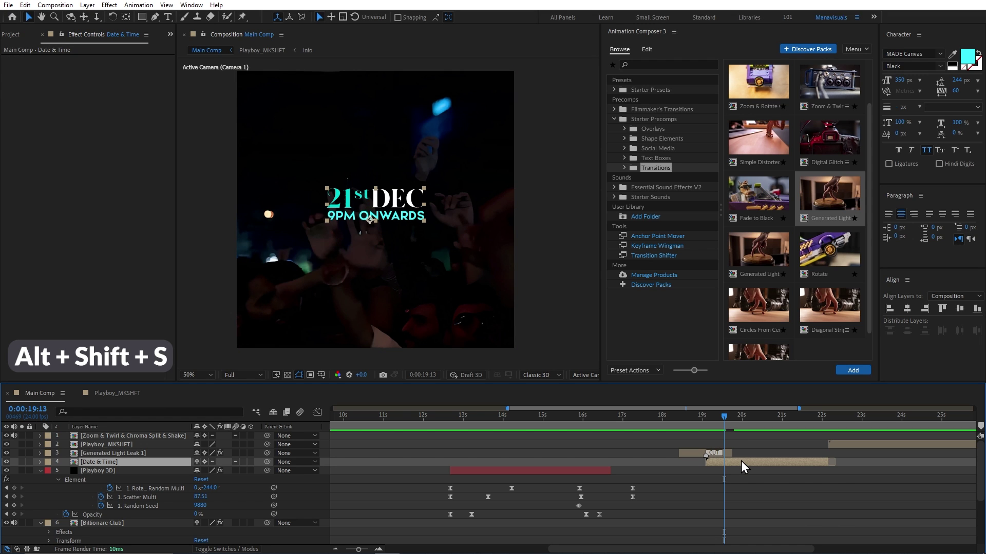
key(alt+shift+s)
drag(210, 471, 431, 475)
Centre the Date & Time layer in the composition and move its anchor point to the middle of the text.
click(957, 309)
click(907, 309)
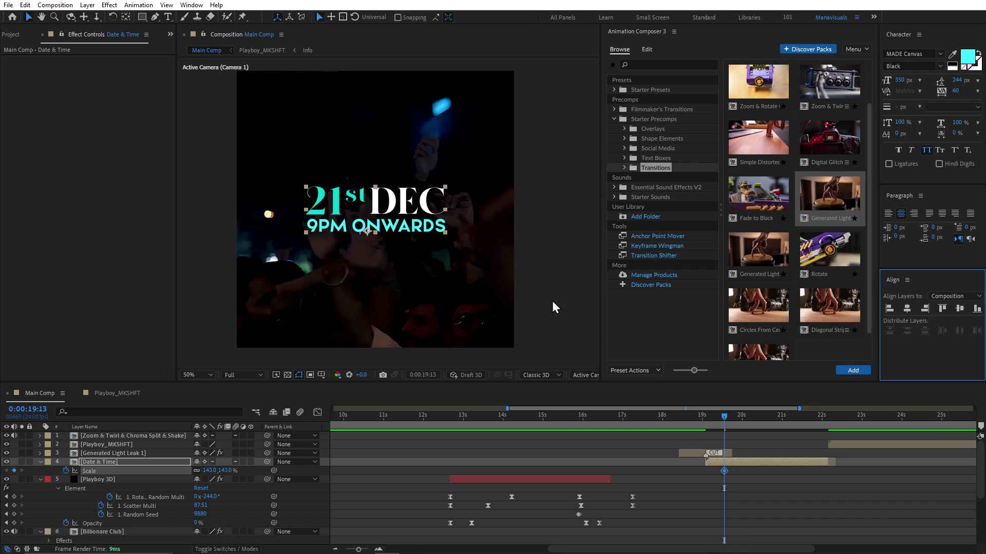
key(y)
drag(367, 232, 377, 208)
key(v)
Move the Date & Time layer's 143% scale keyframe to the layer's end and add a 94% scale keyframe at its start.
drag(725, 471, 738, 473)
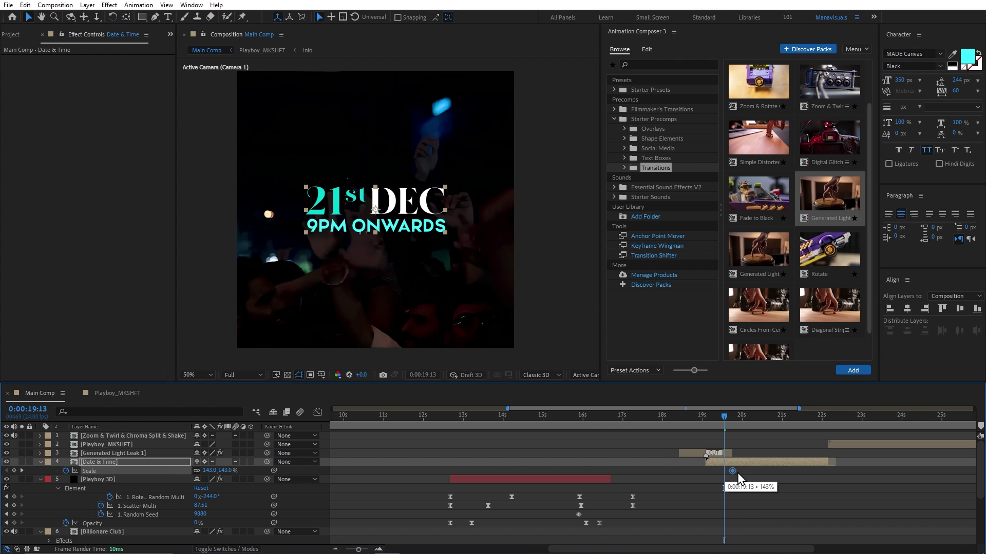
drag(226, 471, 16, 474)
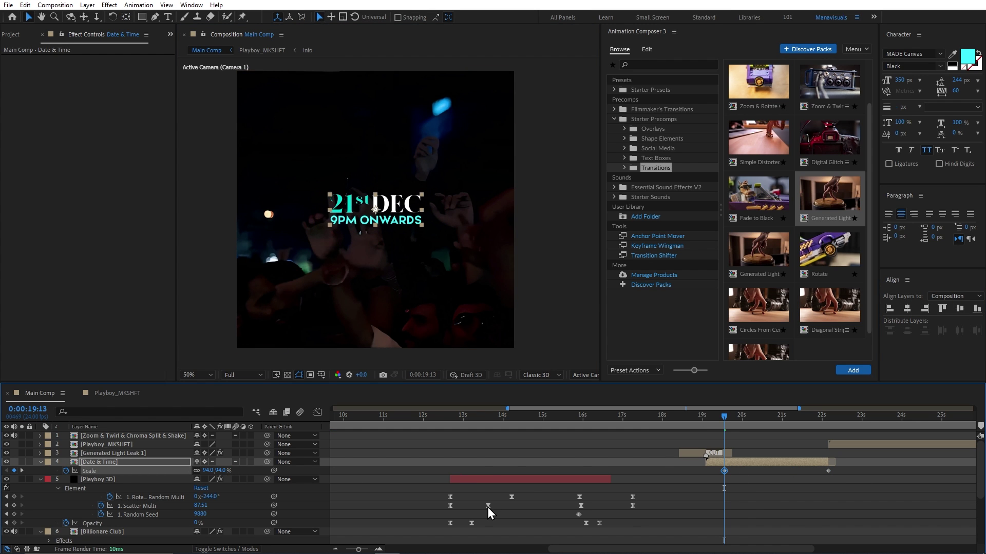
drag(724, 471, 709, 470)
Copy the Deep Glow effect from the upper Playboy 3D layer to the Date & Time layer.
drag(742, 418, 735, 418)
click(550, 480)
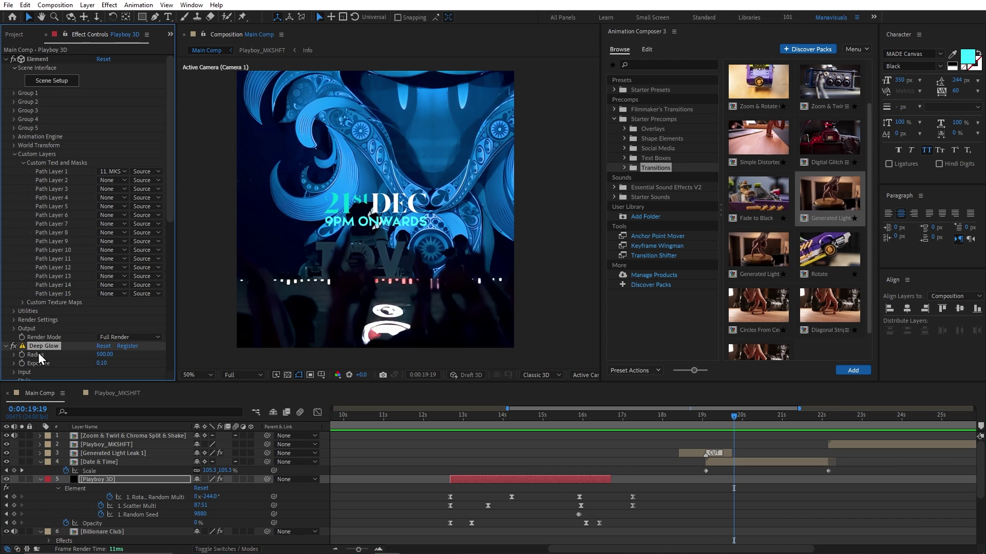
click(740, 465)
key(ctrl+v)
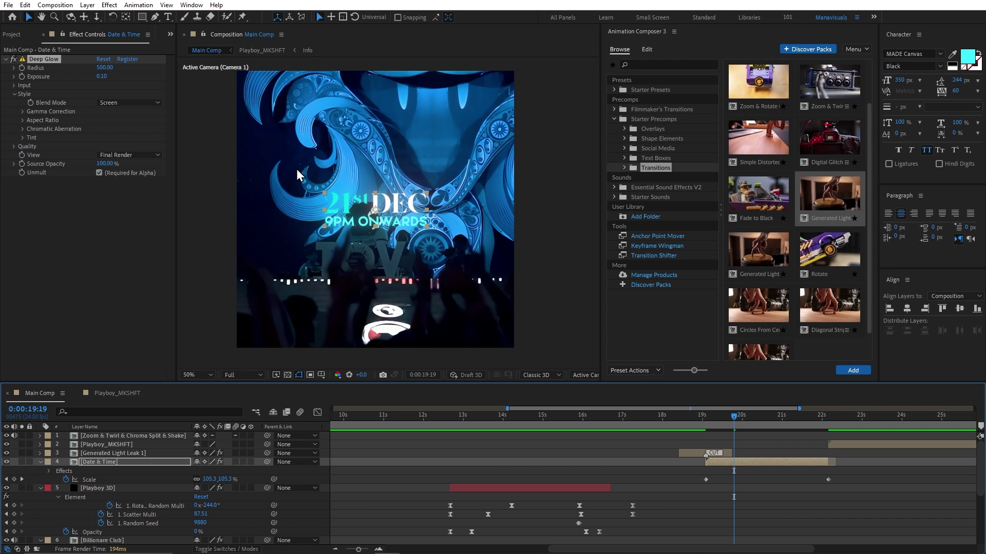
Duplicate Black Solid 1, place the copy directly below Date & Time and fit it to that layer's duration.
scroll(741, 465, down, 3)
click(96, 523)
key(ctrl+d)
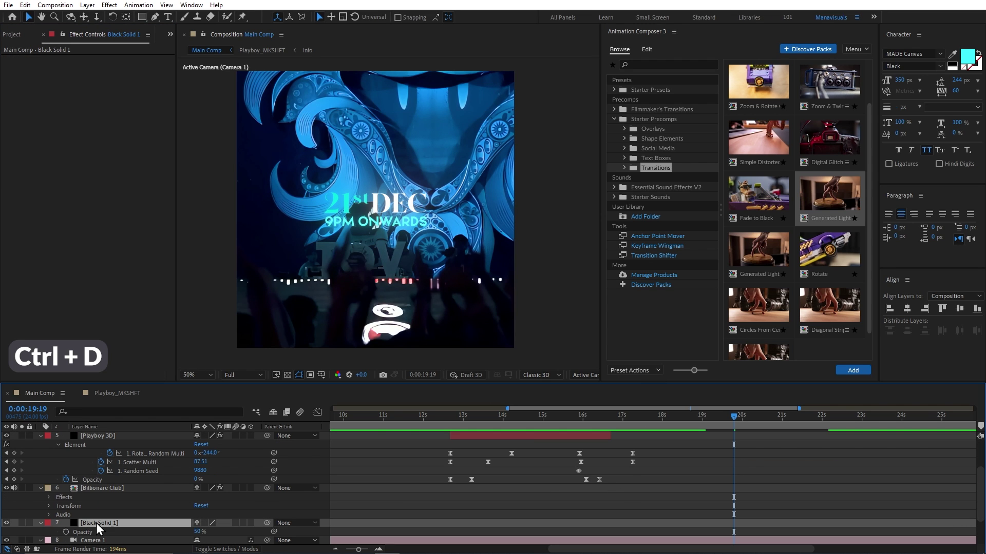
key(ctrl+shift+bracketright)
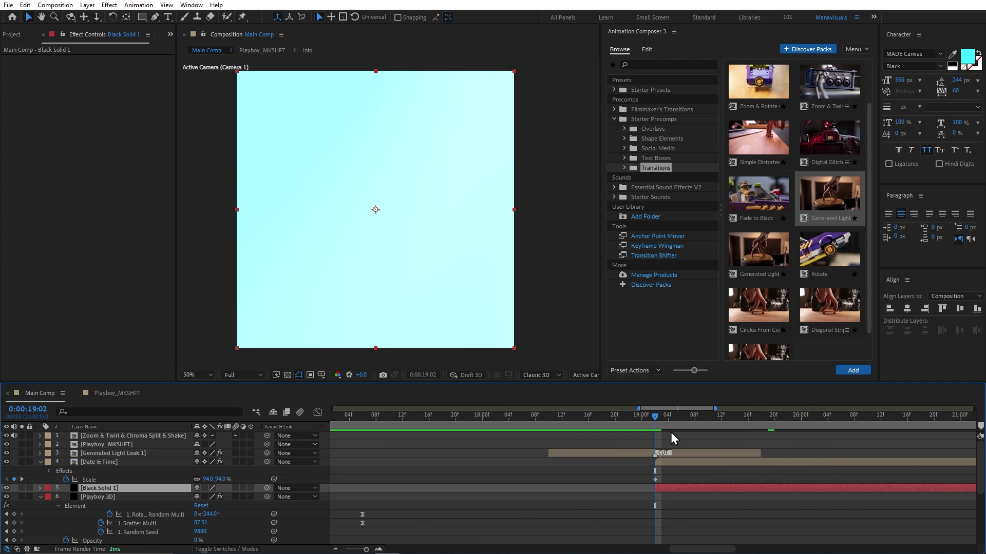
drag(671, 433, 591, 419)
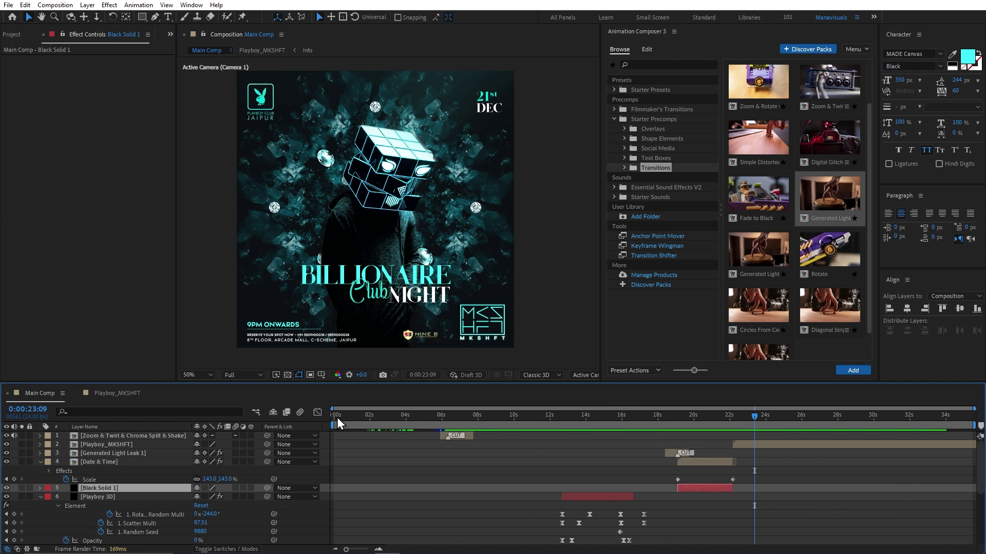
Preview the Main Comp from the beginning in an enlarged composition view.
click(337, 418)
key(grave)
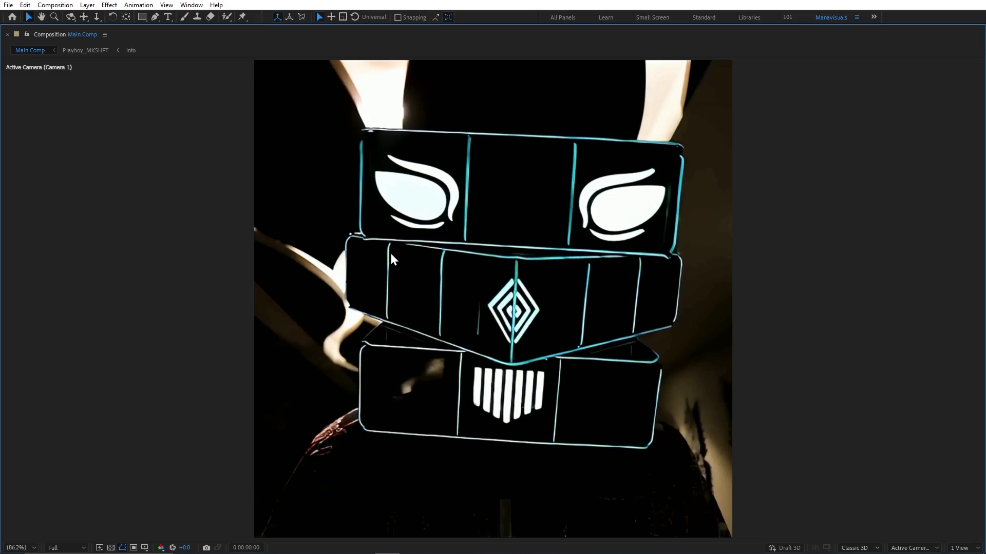
key(space)
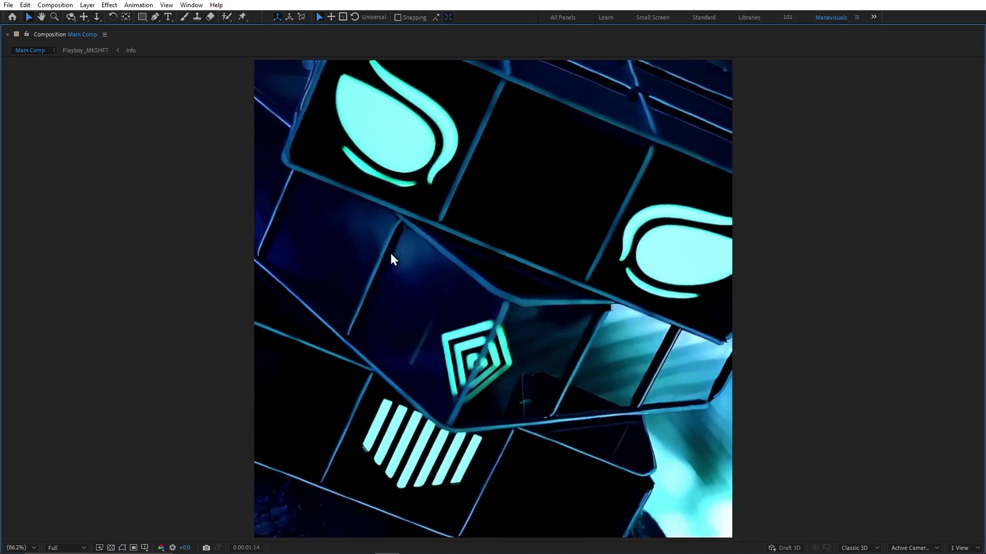
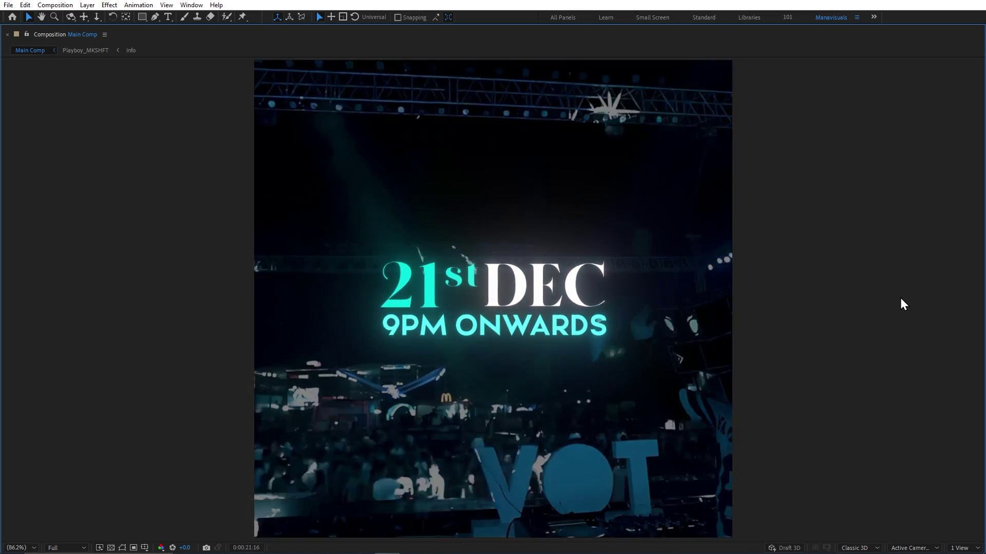
key(space)
key(grave)
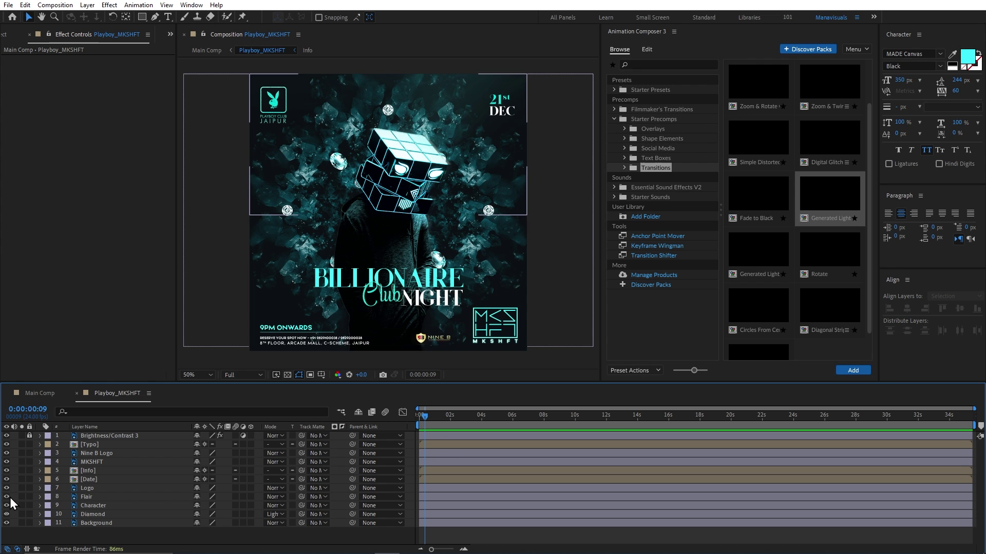
Add the expression wiggle(10,100) to the Flair layer's opacity in Playboy_MKSHFT and preview the flicker.
click(94, 499)
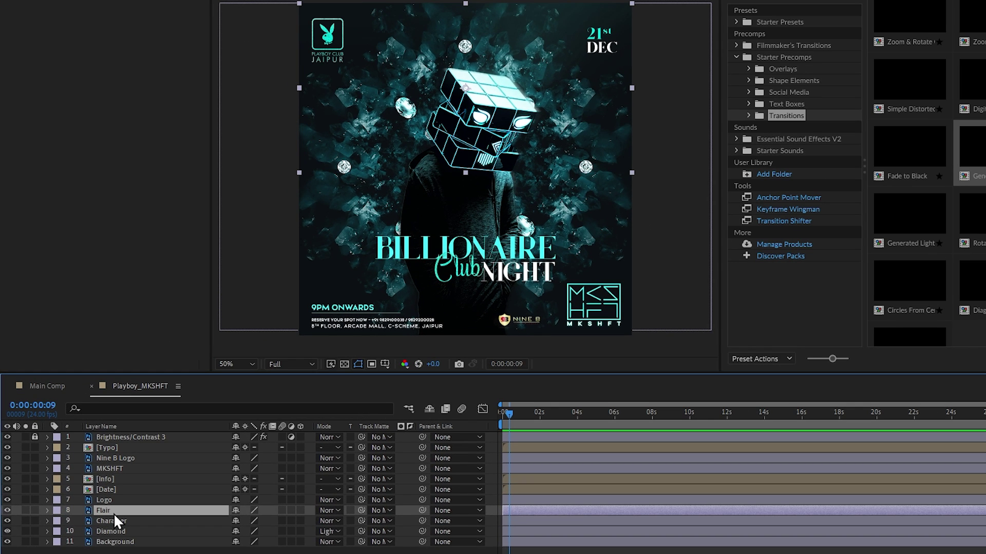
key(t)
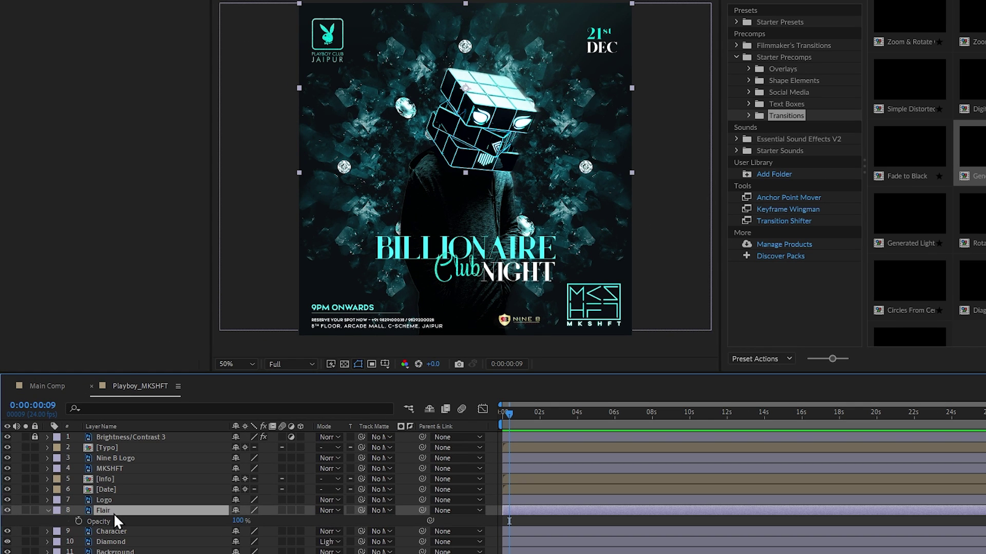
alt+click(78, 522)
text(wiggl)
key(Return)
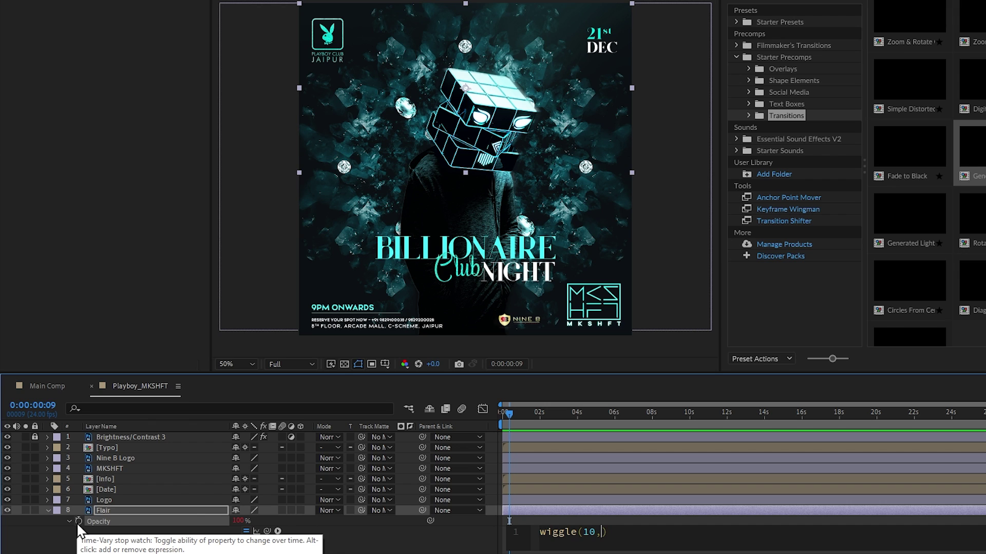
key(KP_Enter)
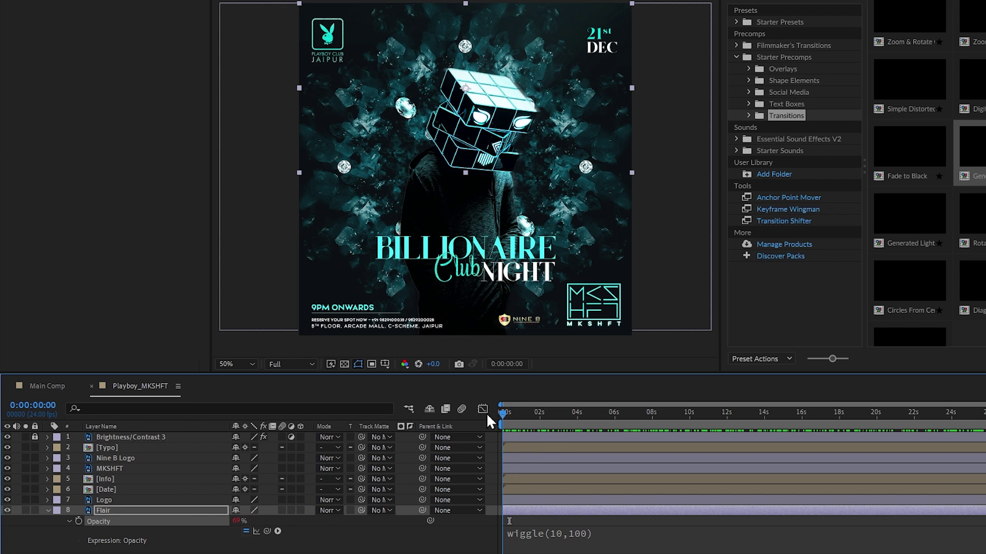
key(space)
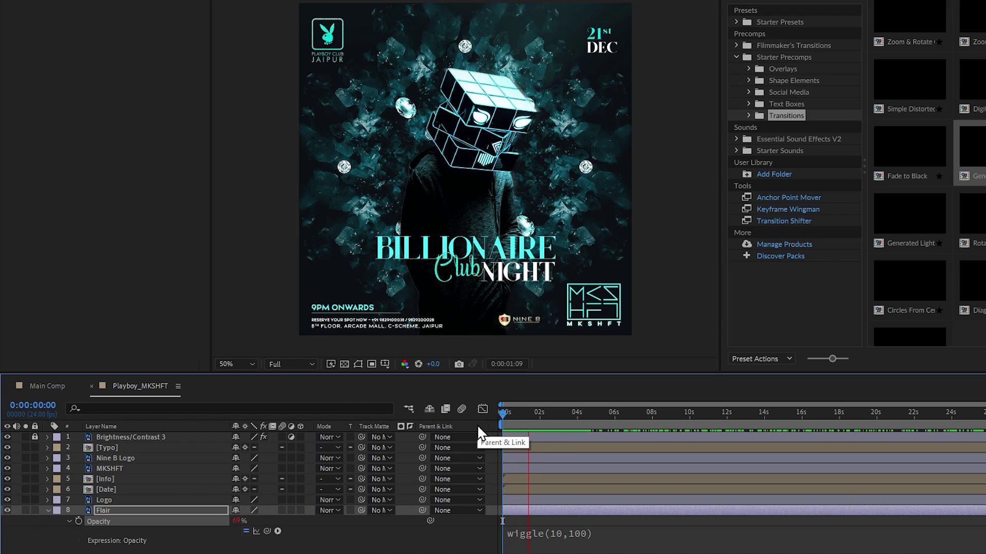
key(space)
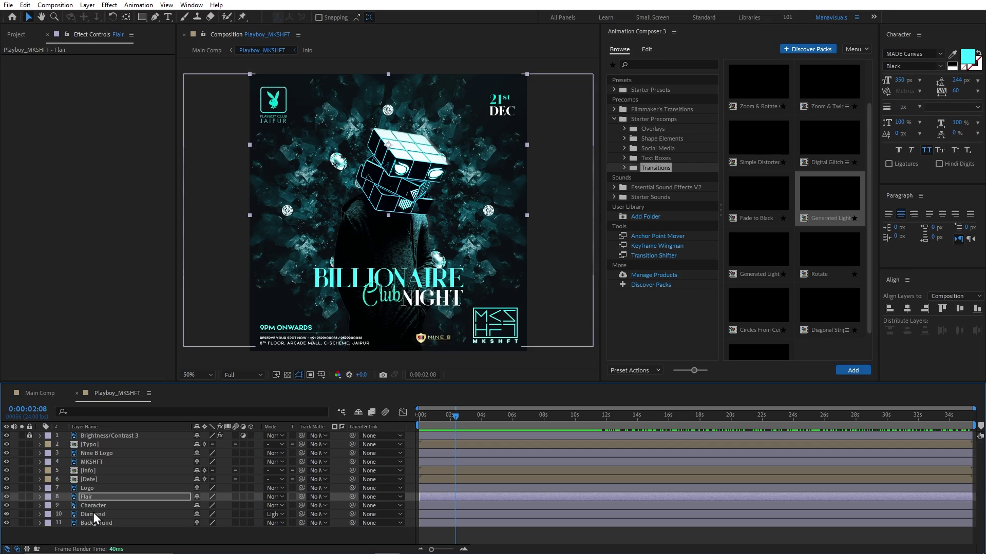
Solo the Diamond and Background layers and try rotating the Diamond layer by hand.
click(95, 515)
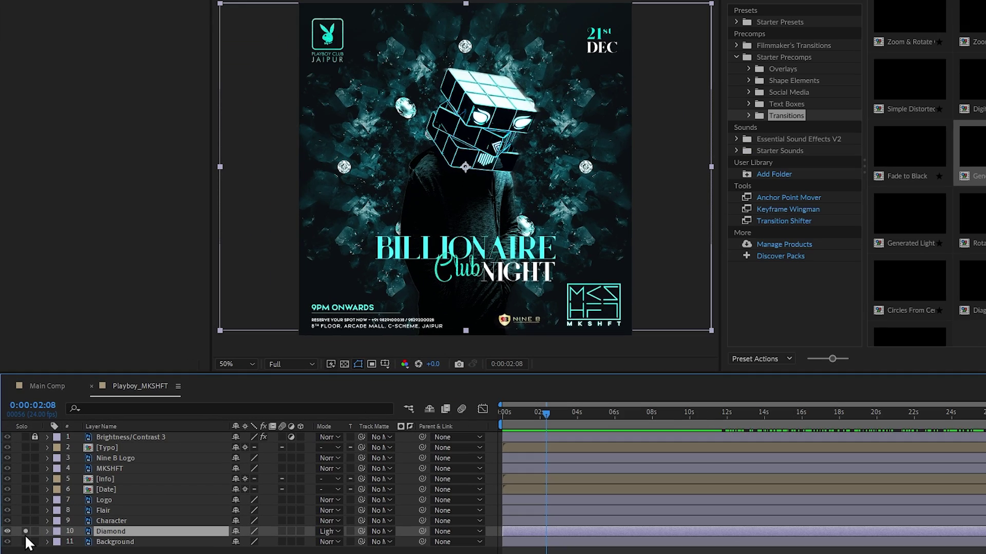
click(21, 515)
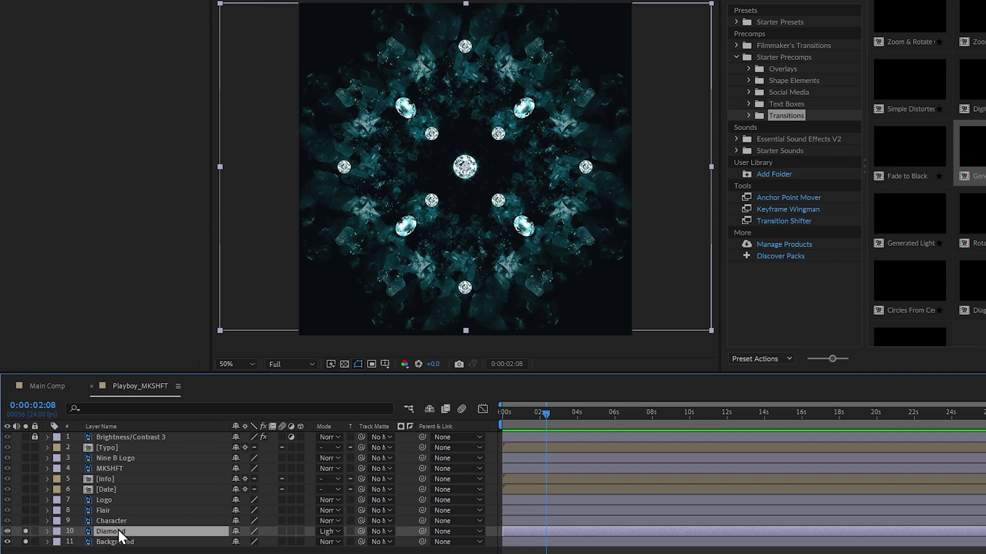
key(w)
drag(543, 134, 543, 190)
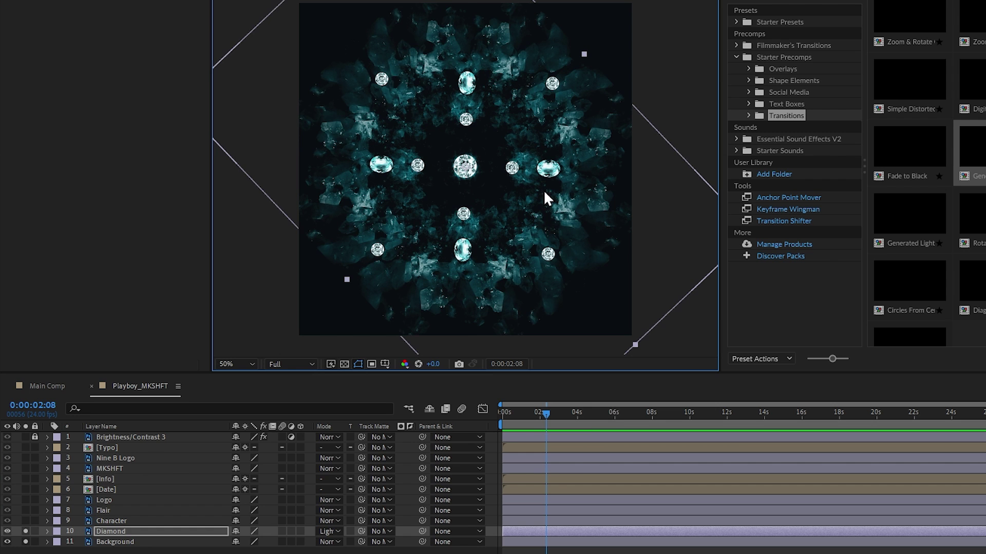
key(ctrl+z)
Add the expression time*2 to the Diamond layer's rotation and return to the start of the composition.
key(r)
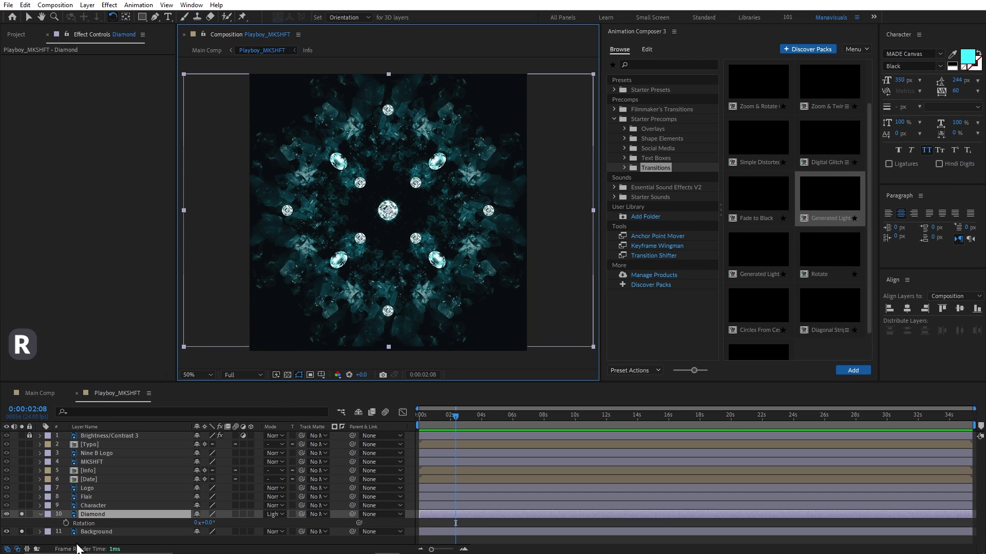
alt+click(65, 523)
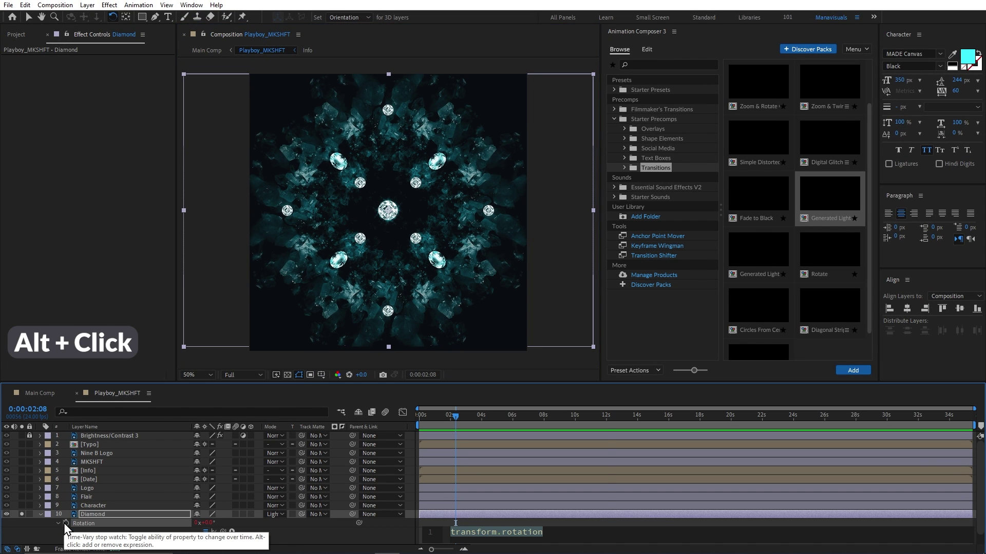
text(time*)
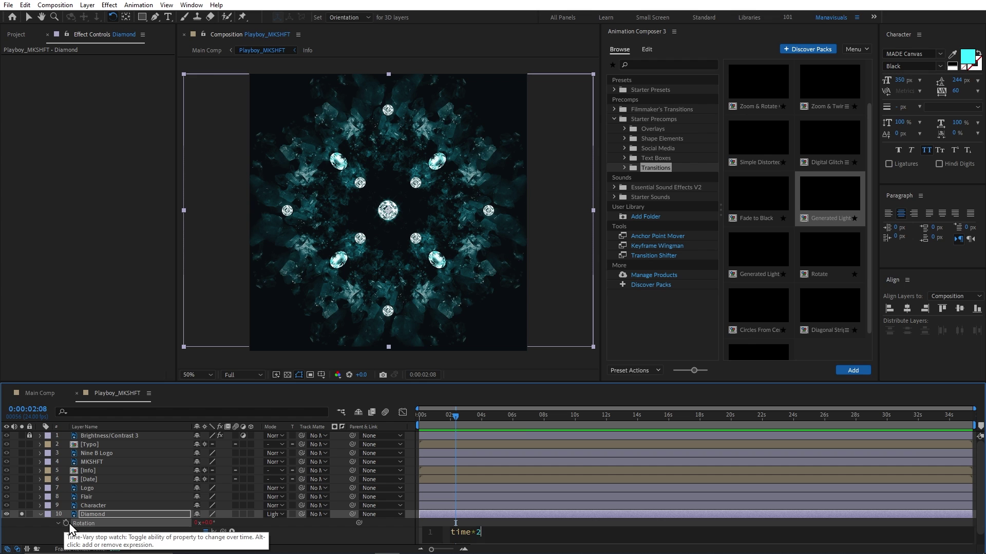
text(2)
key(KP_Enter)
key(equal)
key(equal)
drag(542, 418, 399, 420)
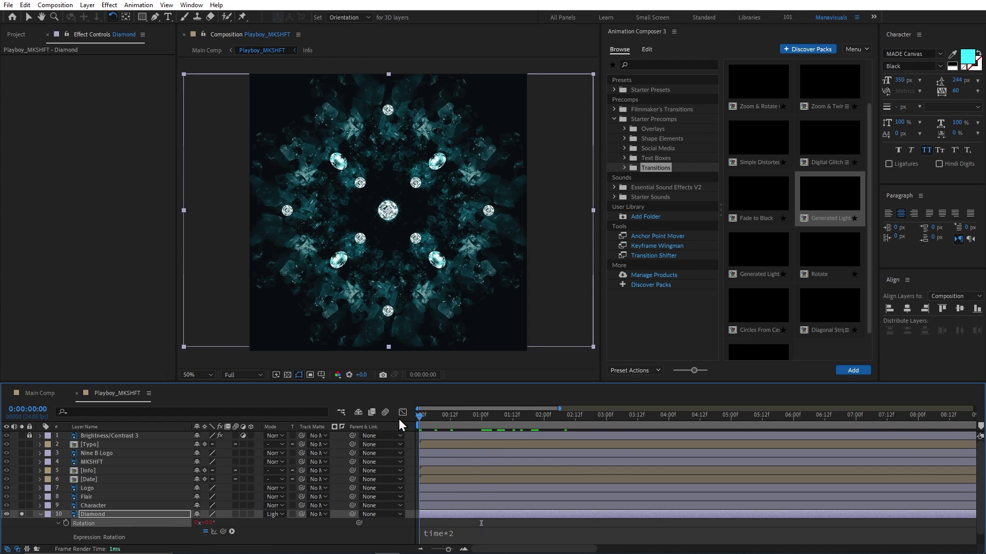
Preview the Diamond layer's expression-driven rotation and switch back to the Selection tool.
key(space)
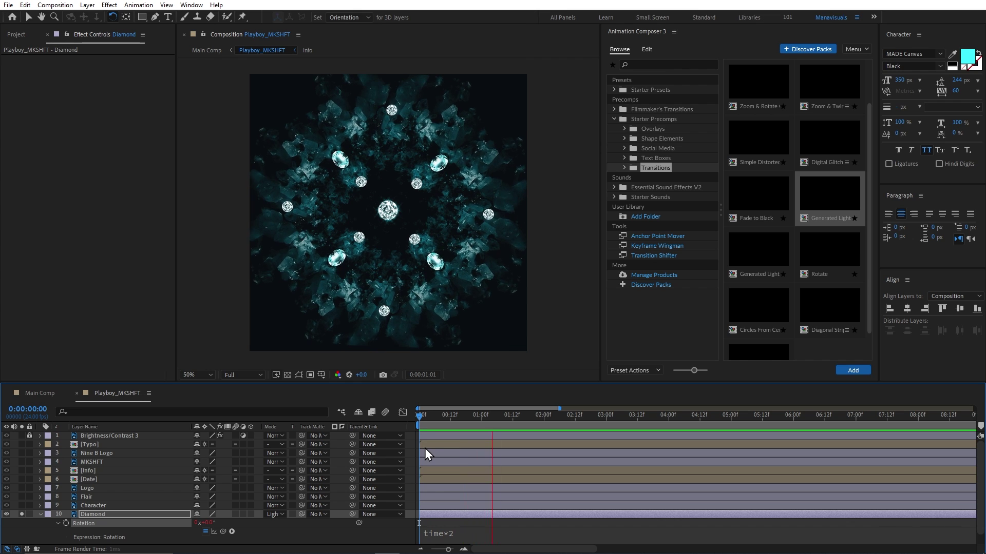
key(space)
key(v)
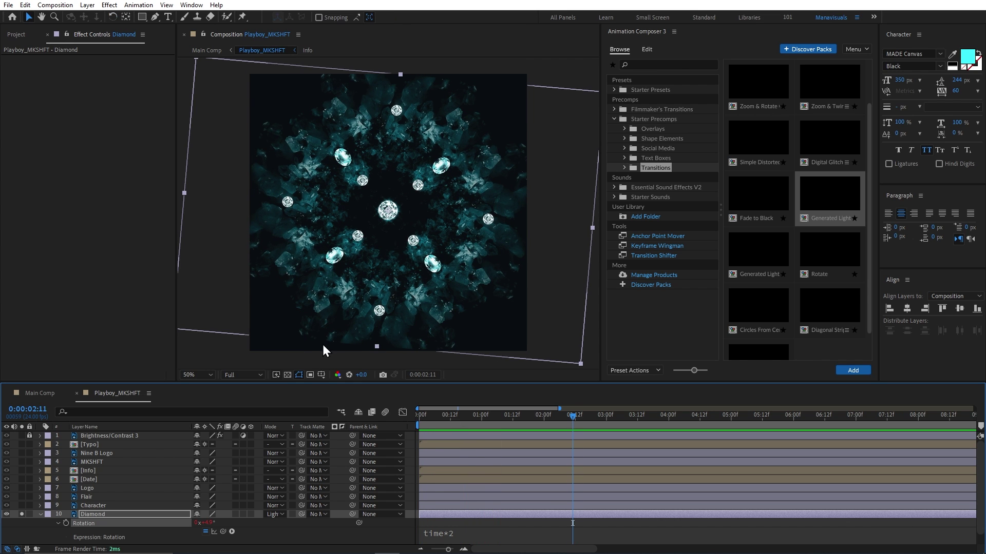
Apply CC RepeTile to the Diamond layer with Expand Down 71 and Expand Up 129.
click(455, 515)
key(ctrl+space)
text(cc rep)
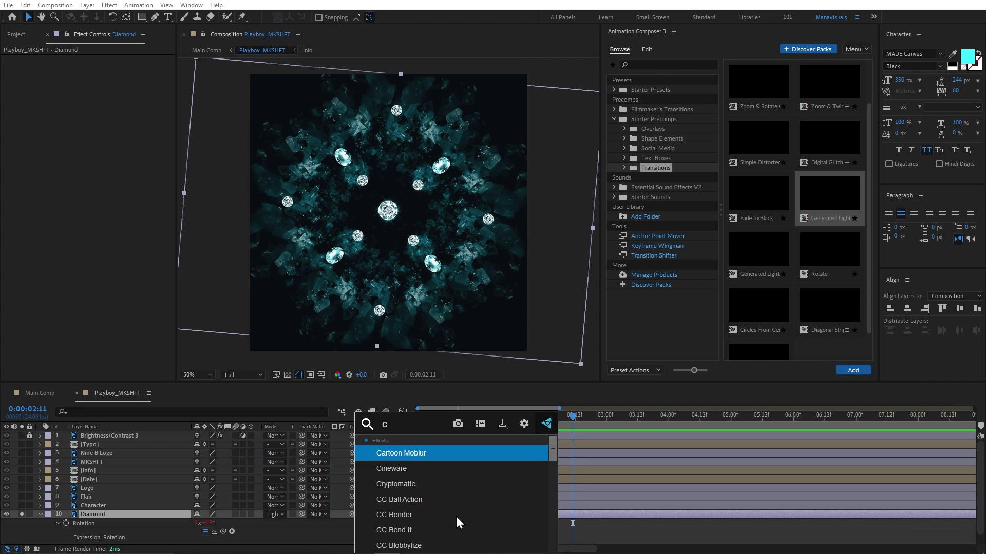
key(Return)
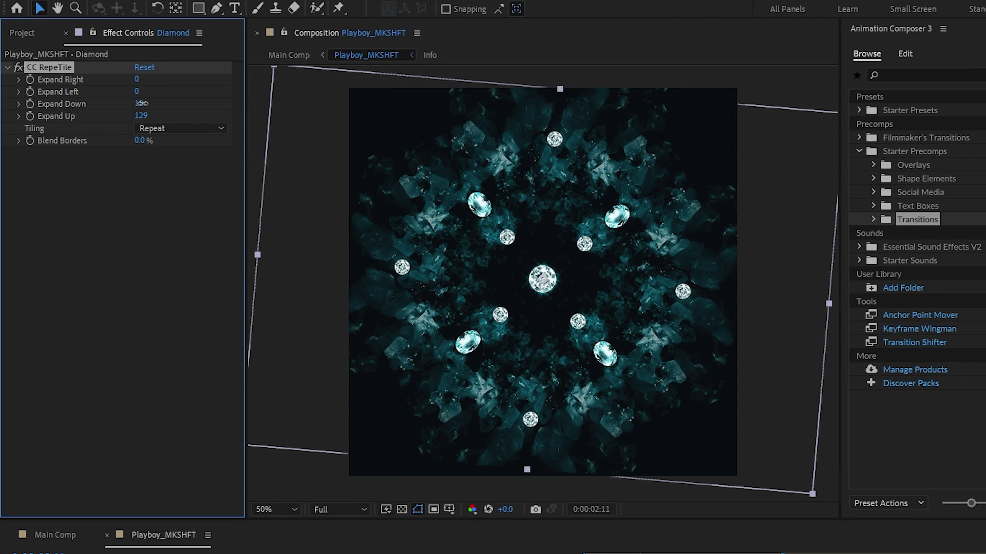
drag(138, 104, 177, 105)
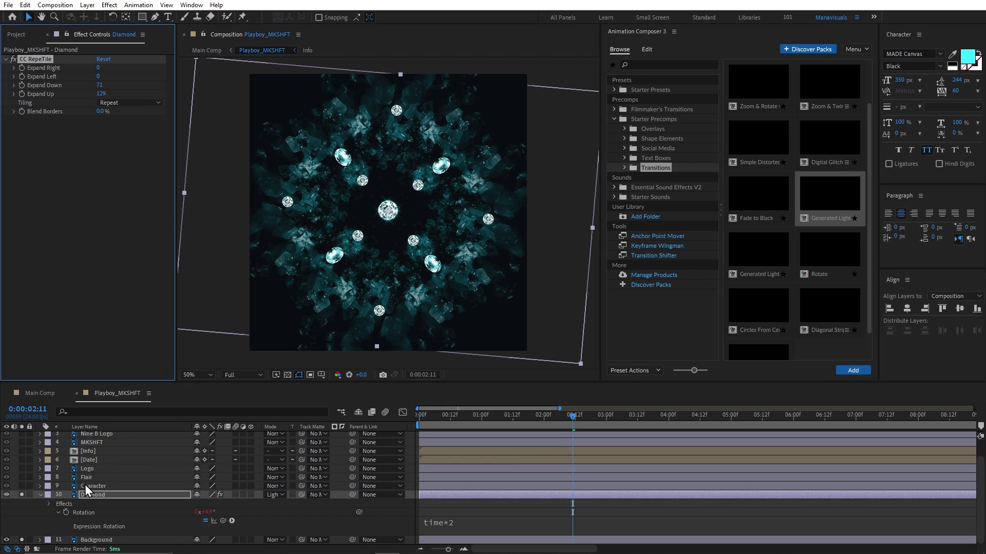
Unsolo the Diamond and Background layers and add an adjustment layer directly above Diamond.
click(39, 494)
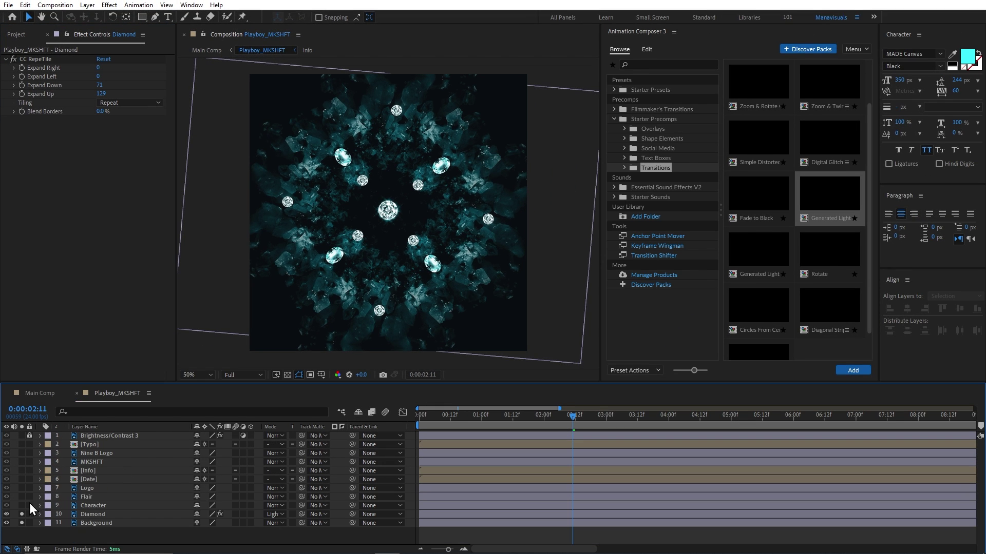
click(21, 522)
click(98, 516)
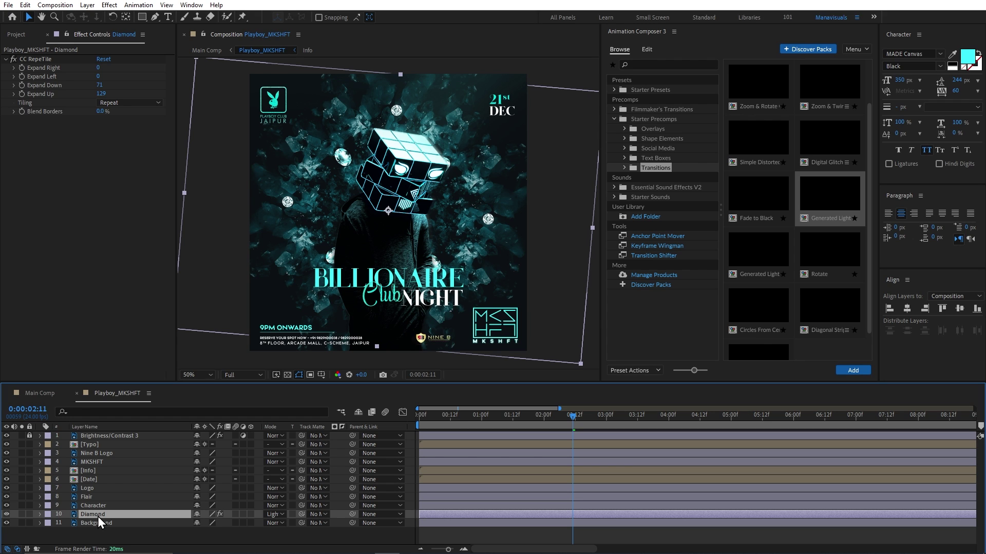
key(ctrl+alt+y)
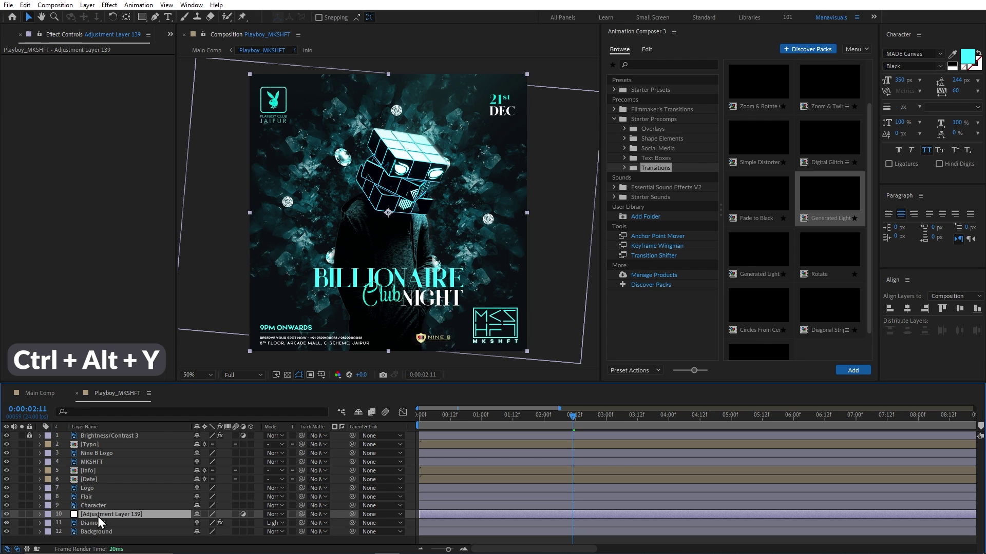
Apply Deep Glow to the new adjustment layer with radius 200 and exposure 0.10.
key(ctrl+space)
text(de)
key(Return)
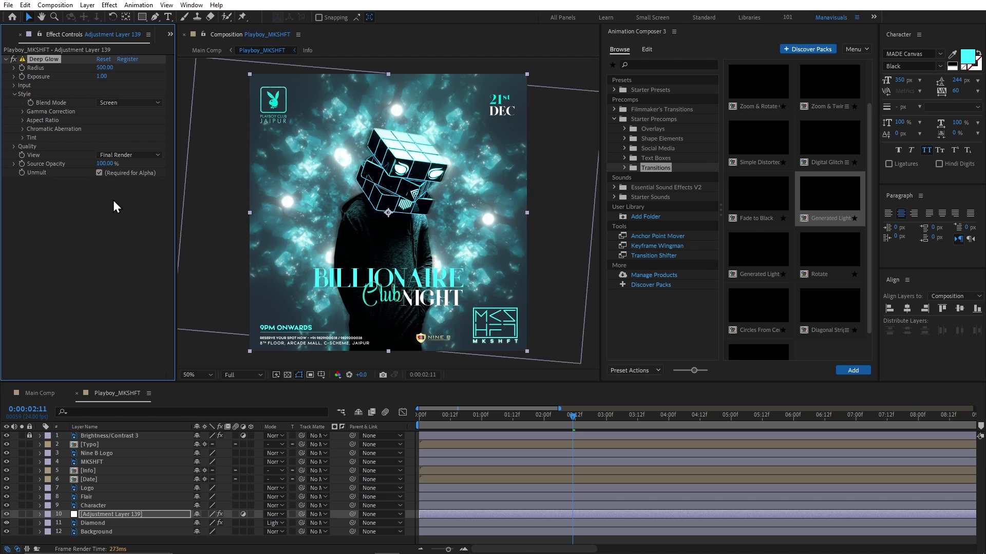
text(200)
key(Return)
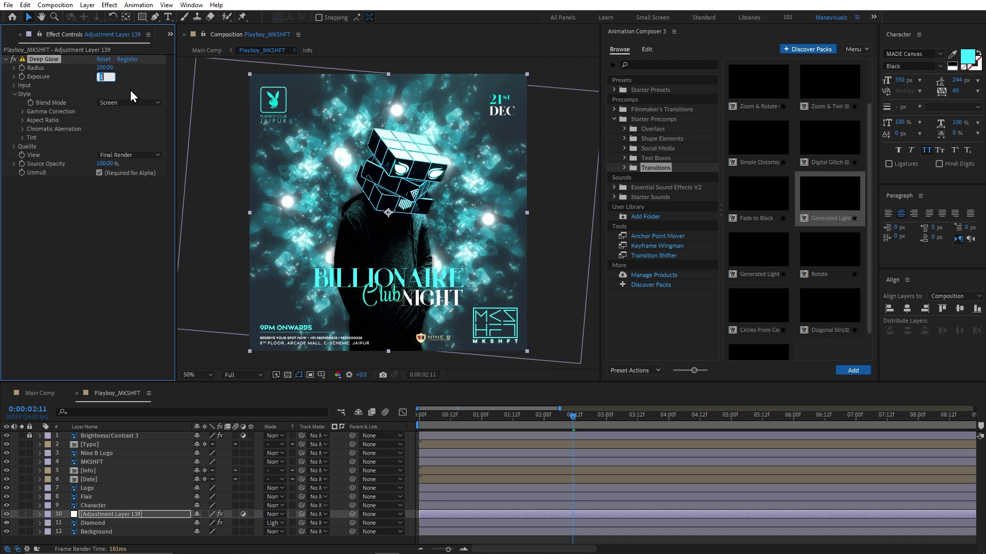
key(Return)
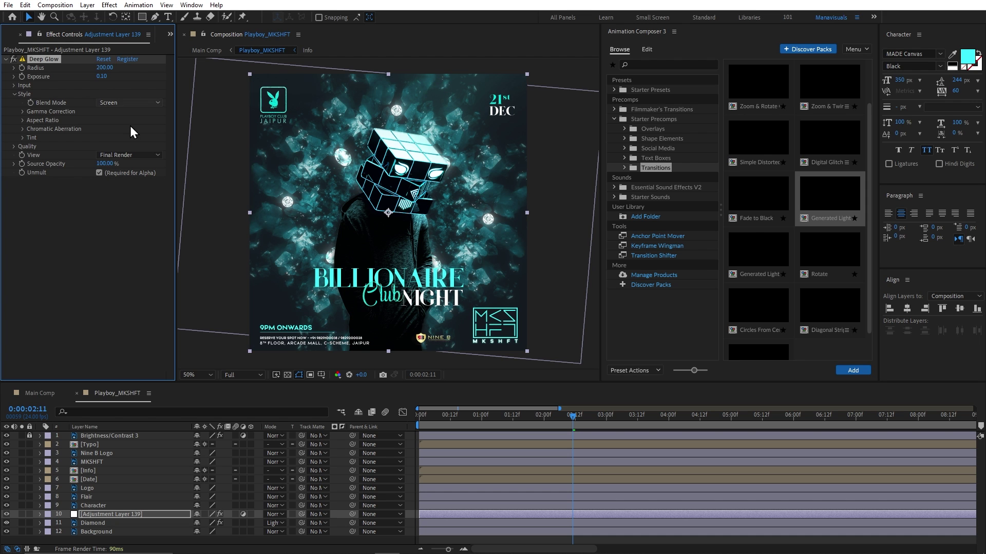
Toggle the adjustment layer's visibility to compare the poster with and without the glow, leaving it visible.
click(7, 515)
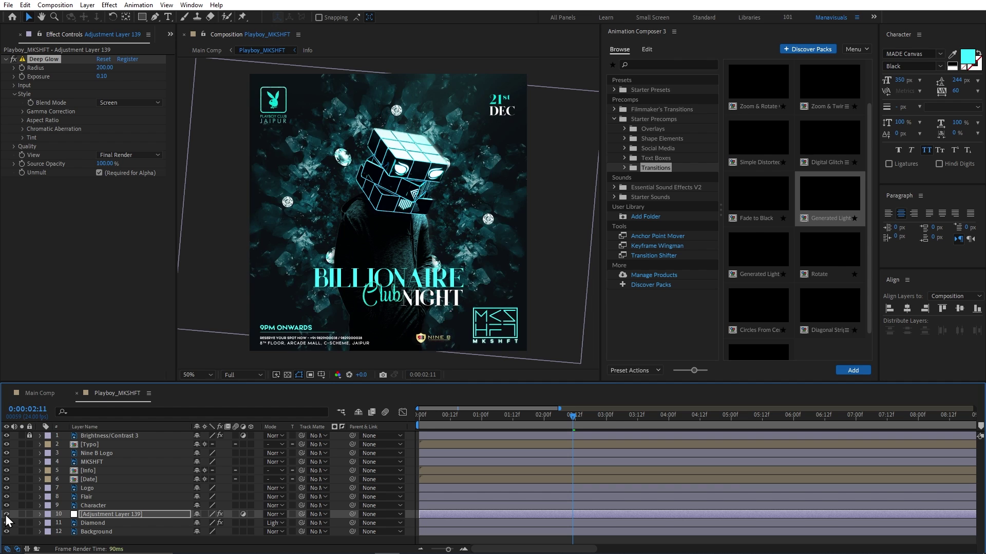
click(6, 515)
click(6, 515)
click(6, 515)
click(6, 515)
click(7, 514)
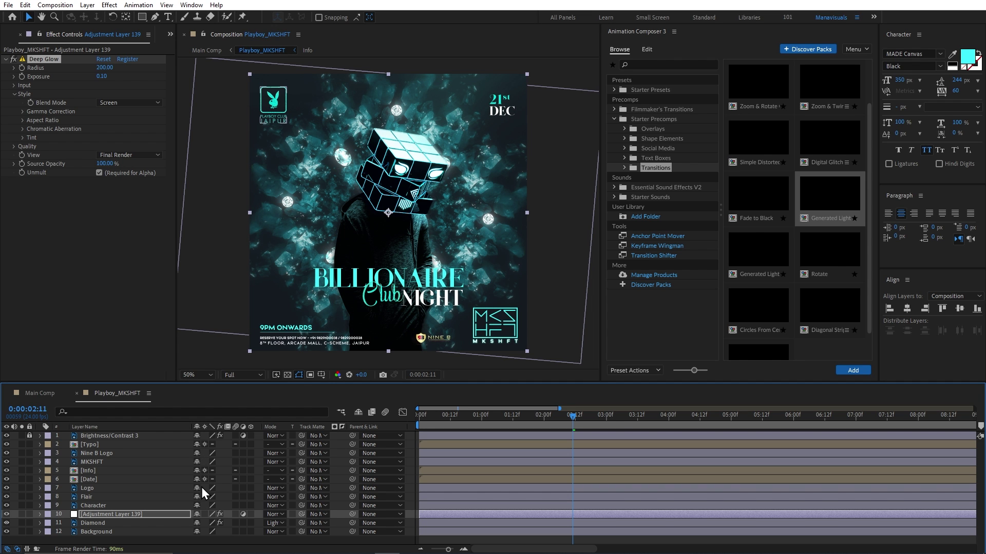
In Main Comp, unlock BG Footage 4K.mp4 and split it at 0:00:22:04, where the Playboy_MKSHFT layer starts.
click(40, 394)
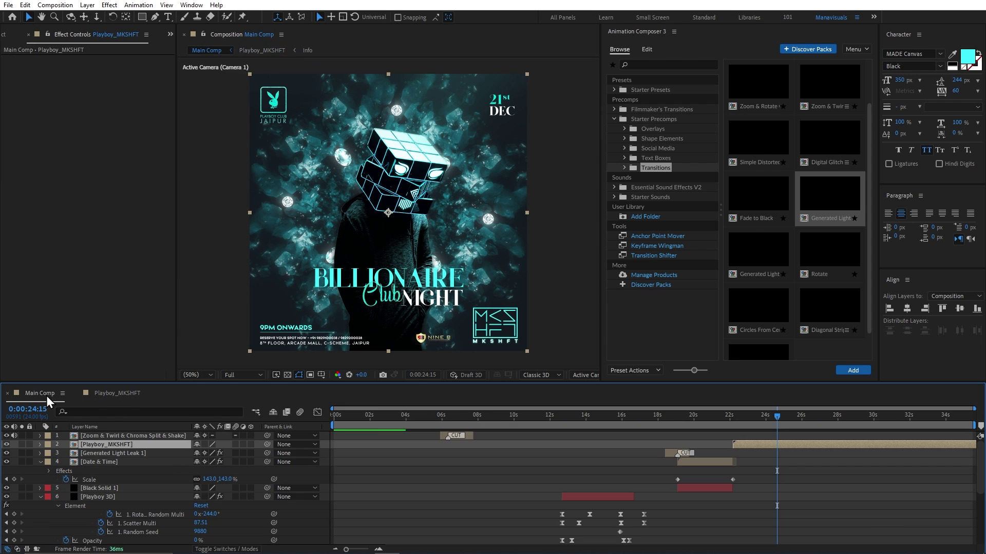
click(729, 416)
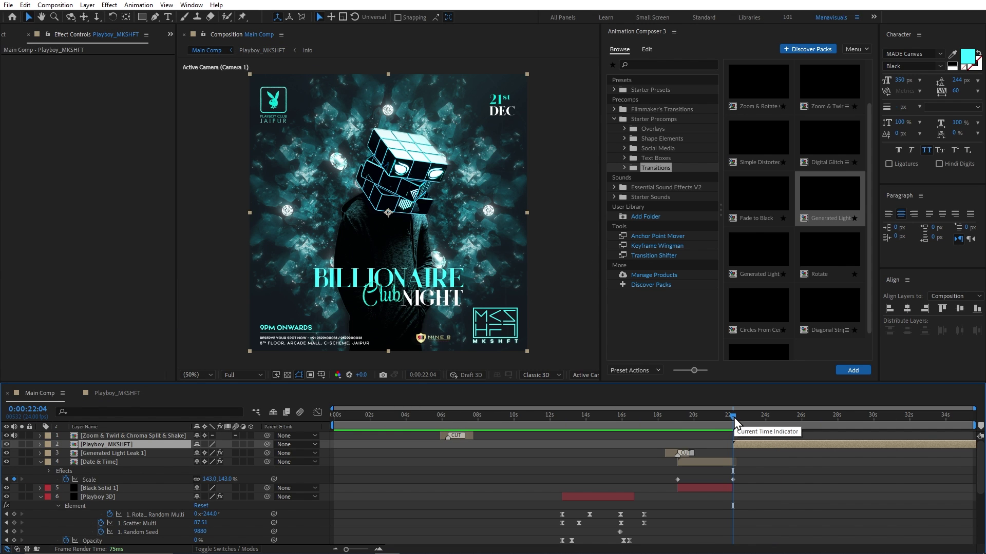
scroll(742, 447, down, 4)
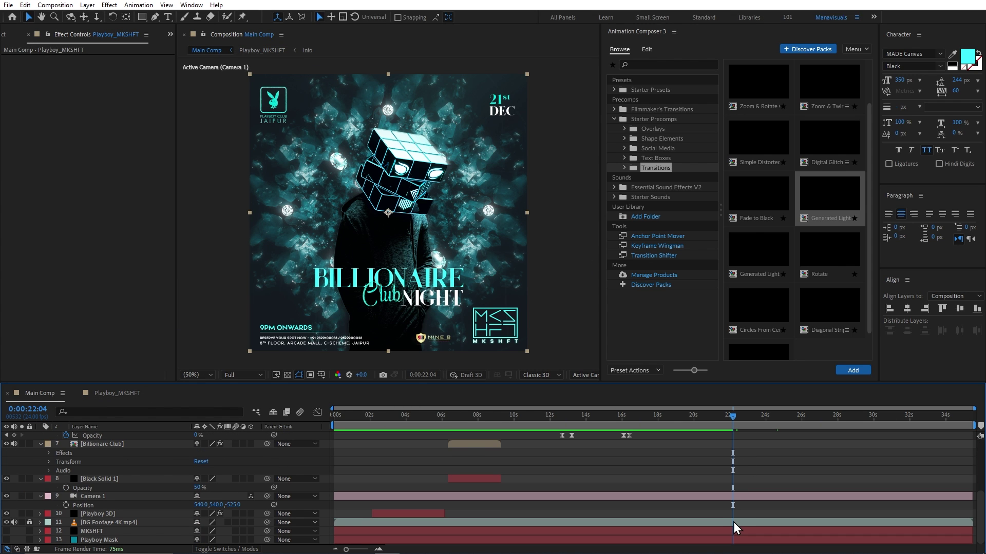
click(734, 524)
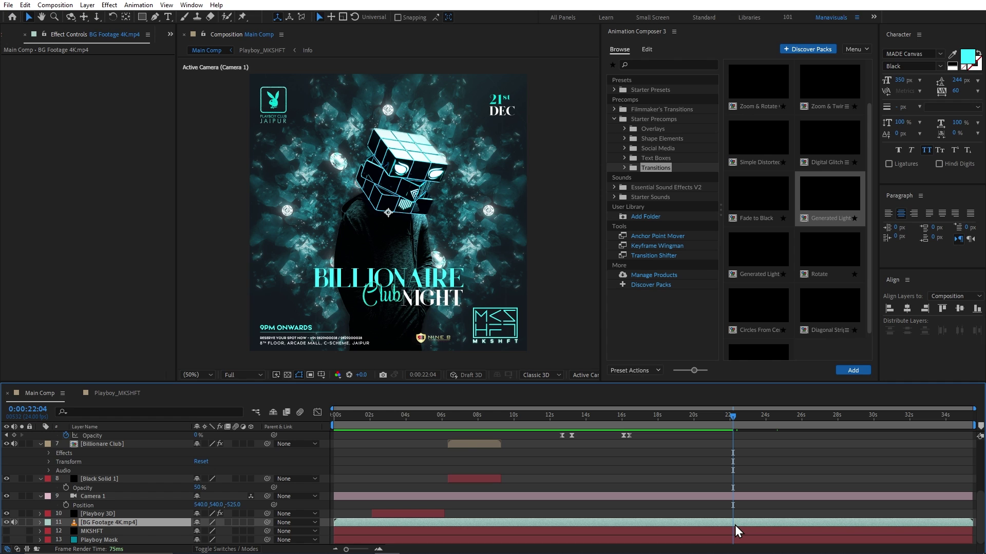
key(ctrl+shift+d)
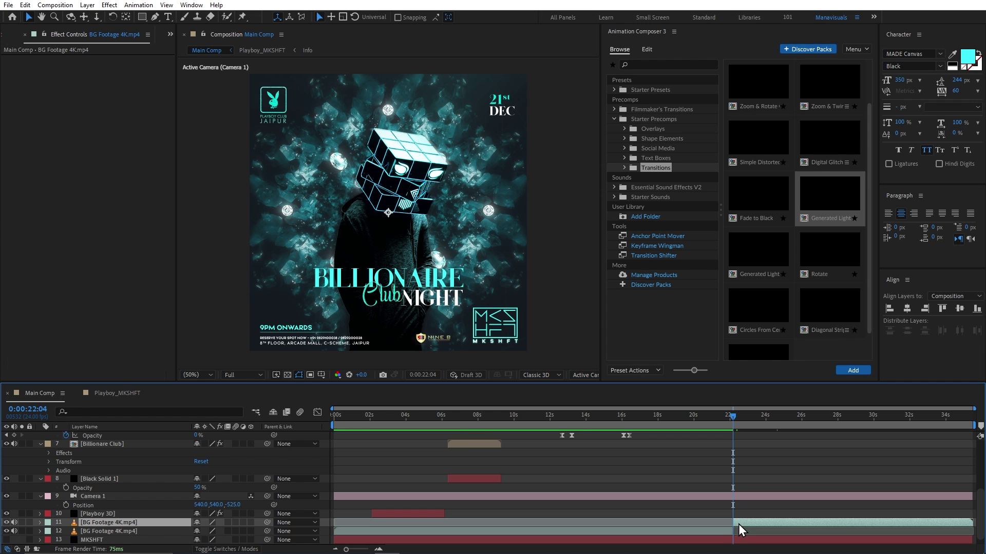
Copy the split-off BG Footage 4K.mp4 segment into the Playboy_MKSHFT comp and align its start to 0:00:00:00.
key(ctrl+c)
scroll(739, 524, up, 5)
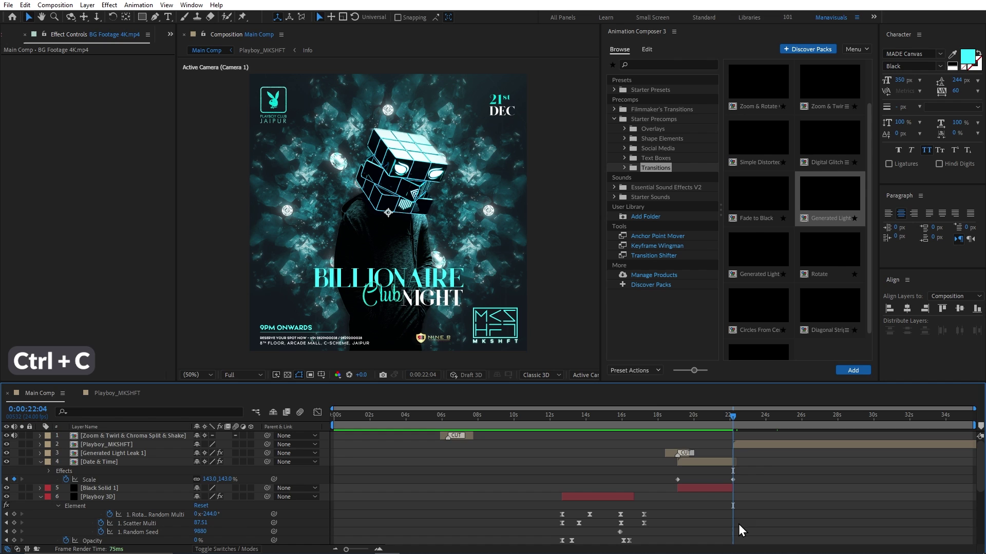
double_click(744, 444)
key(ctrl+v)
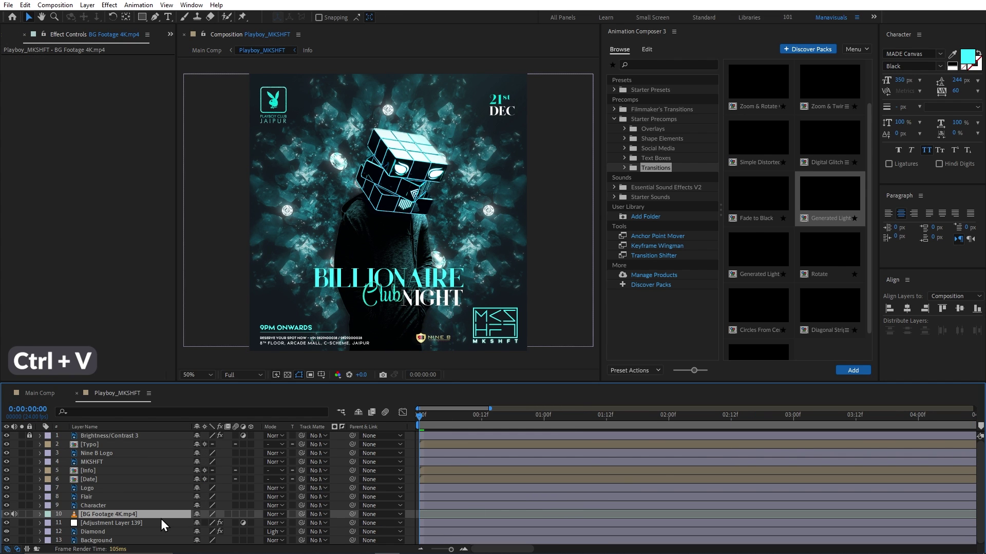
key(bracketleft)
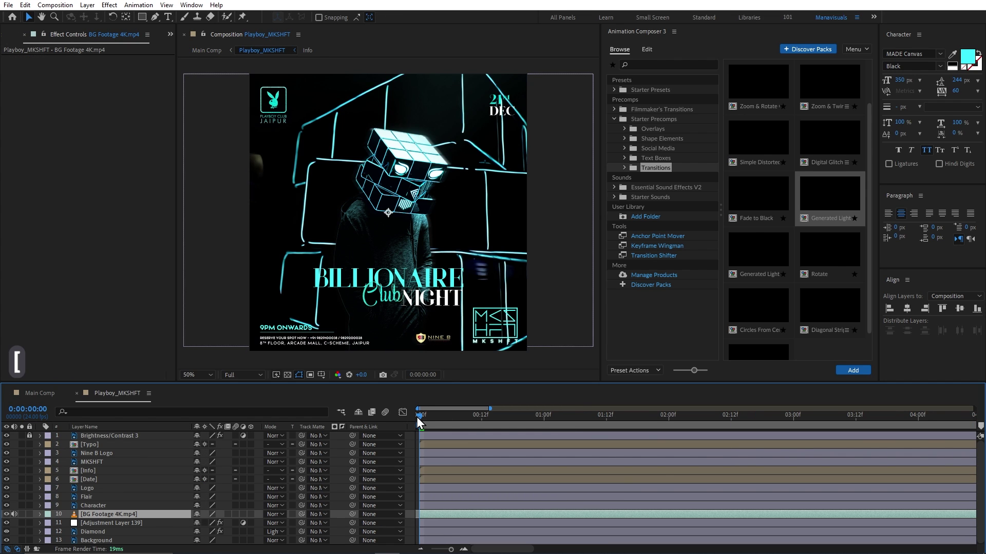
Hide the video of the pasted BG Footage 4K.mp4 layer and convert its audio to keyframes.
click(6, 514)
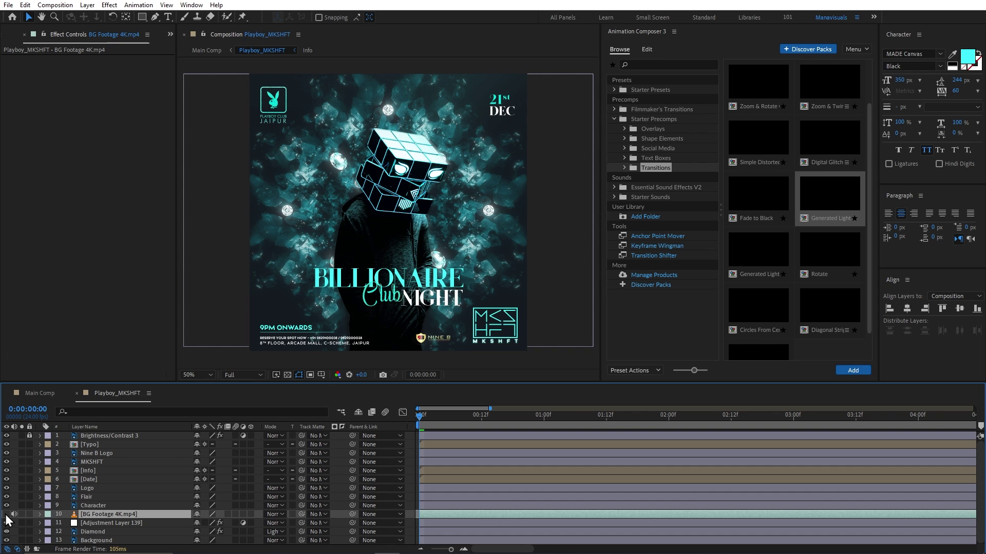
right_click(96, 527)
mouse_move(204, 377)
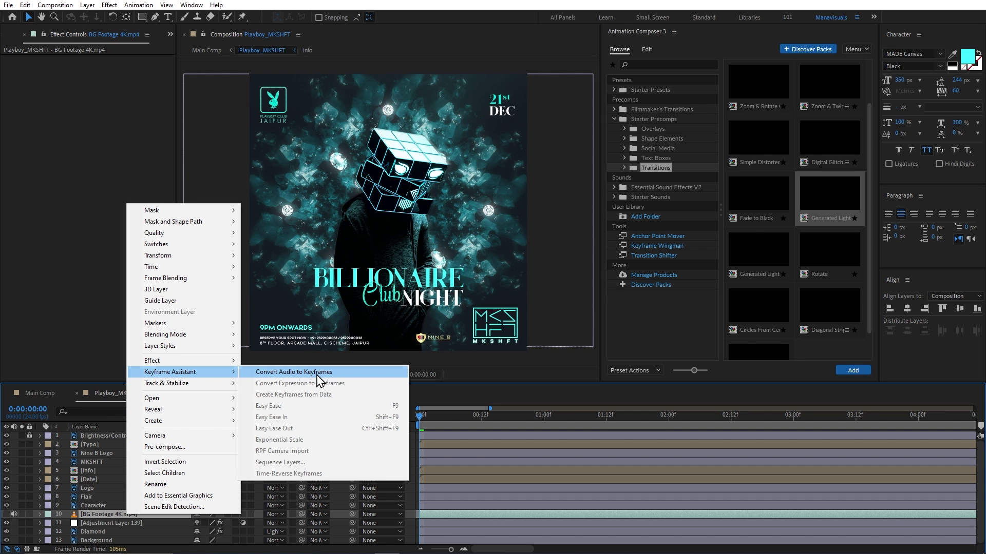
click(293, 372)
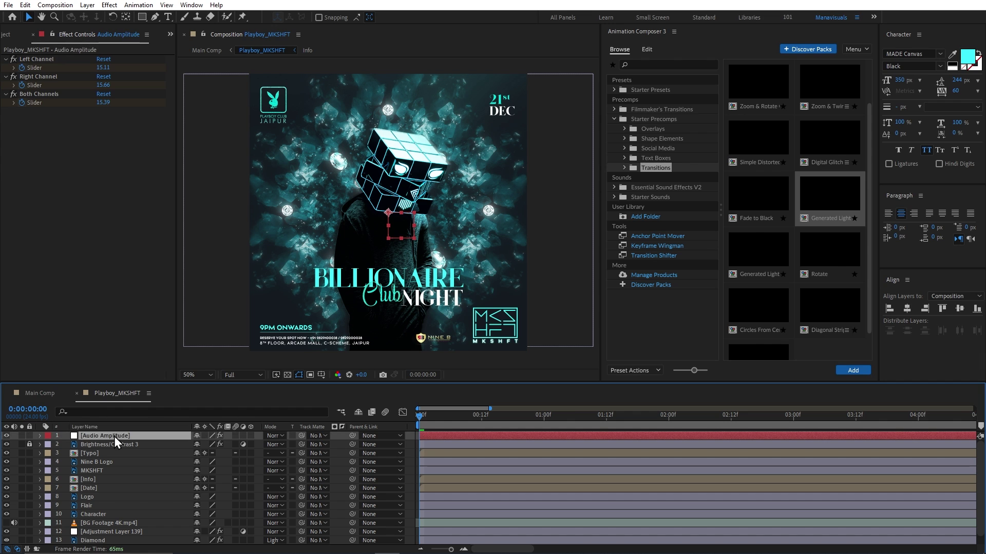
Reveal the Audio Amplitude layer's keyframes and delete its Left Channel and Right Channel effects, keeping Both Channels.
key(u)
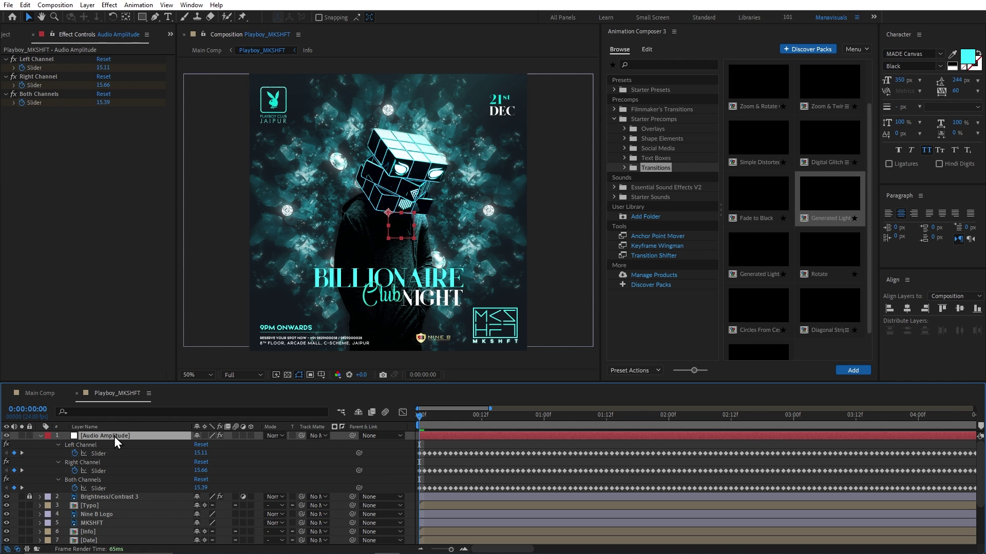
drag(427, 419, 377, 442)
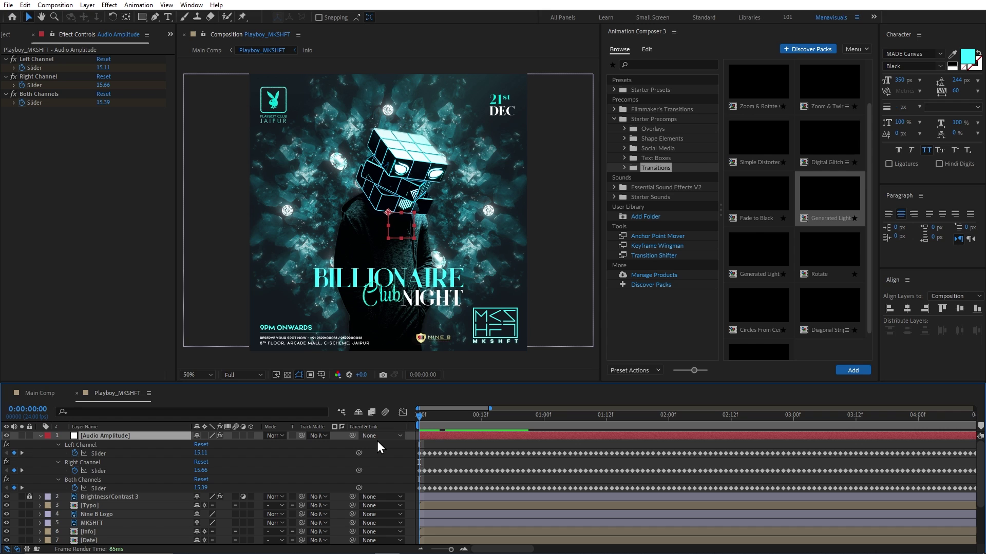
click(85, 482)
click(100, 488)
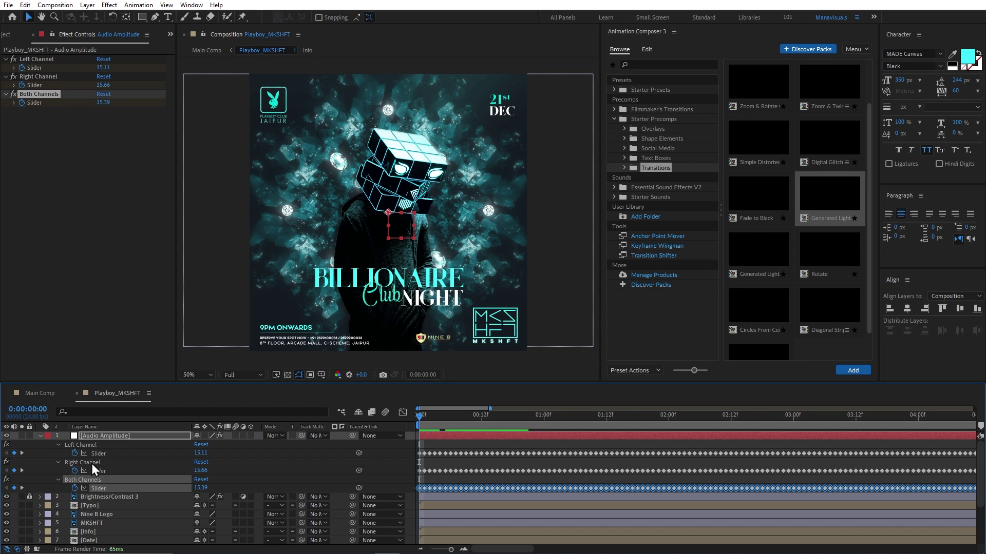
click(92, 463)
ctrl+click(92, 446)
key(Delete)
Move Audio Amplitude below the BG Footage 4K.mp4 layer and show its Both Channels slider in the Graph Editor.
drag(108, 400, 102, 512)
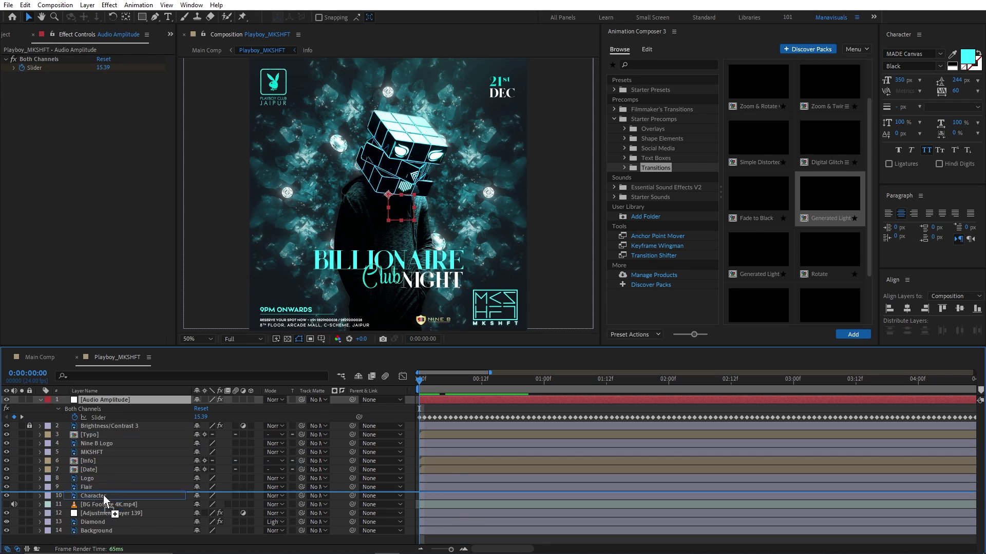
click(98, 506)
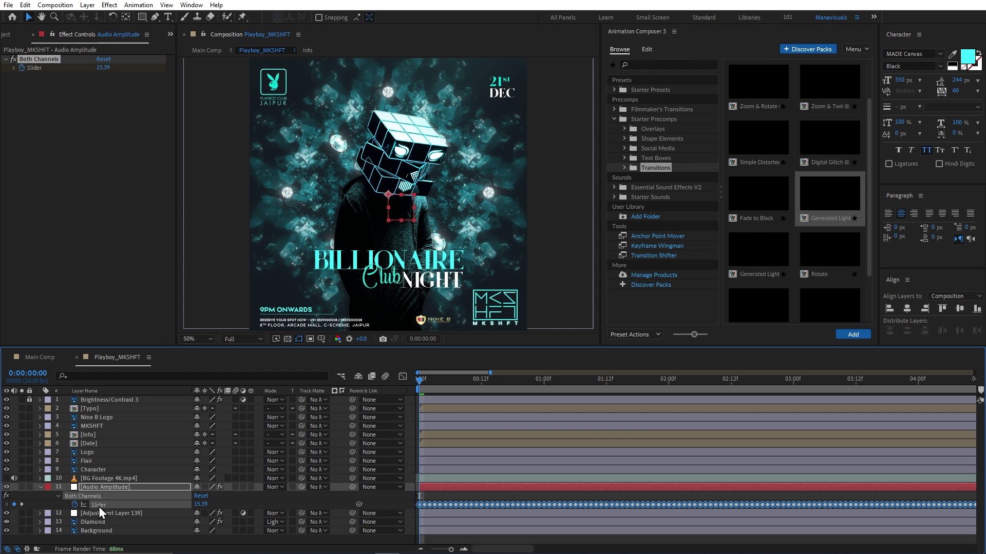
click(402, 377)
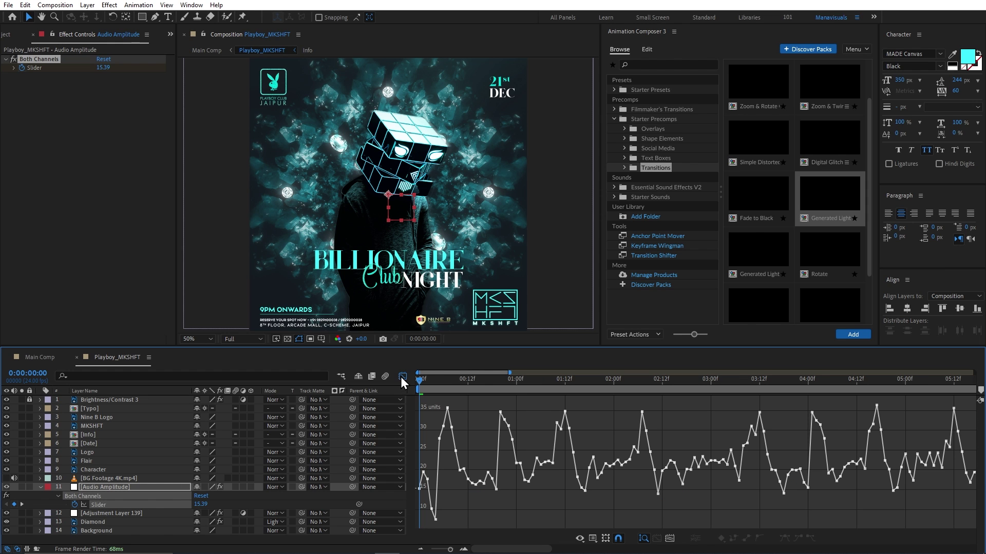
Scrub and play the comp to compare the amplitude graph with the audio, ending on the first peak at 0:00:00:07.
mouse_move(423, 380)
mouse_down()
mouse_move(445, 383)
mouse_move(429, 383)
mouse_up()
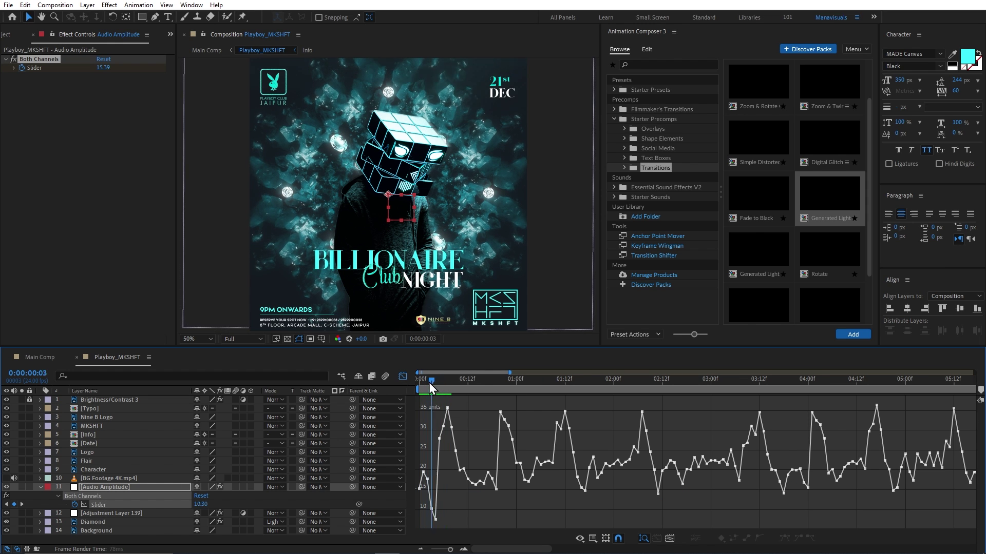
drag(429, 383, 418, 383)
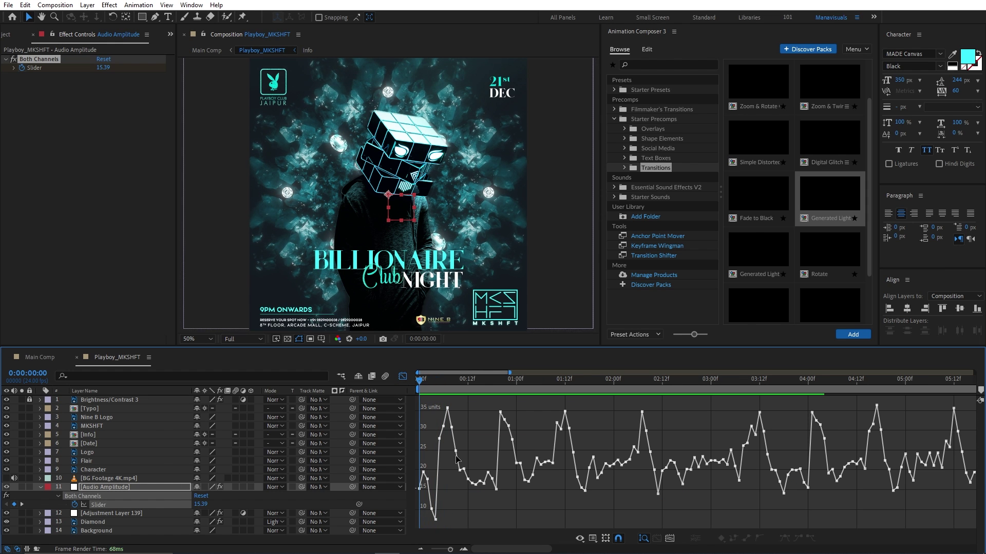
key(space)
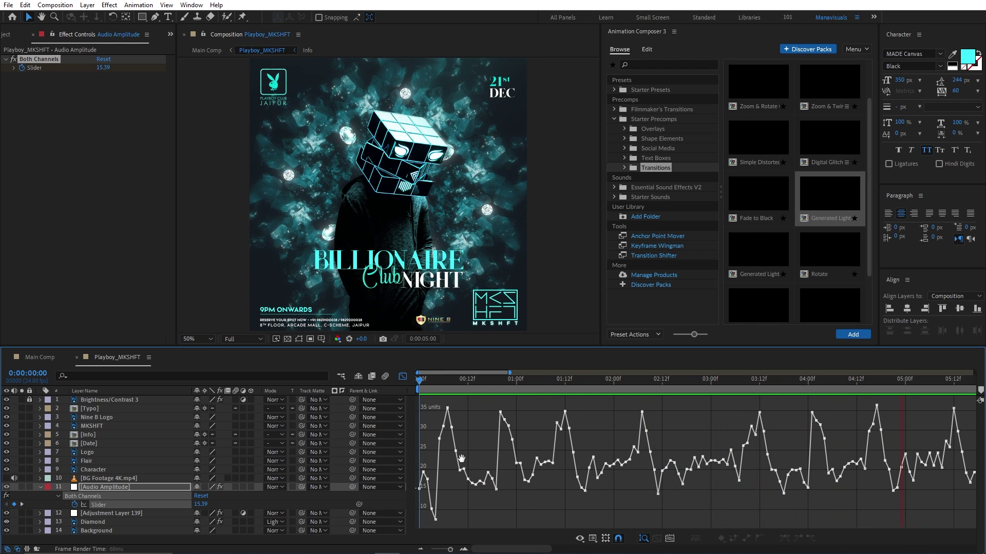
key(space)
drag(442, 384, 446, 384)
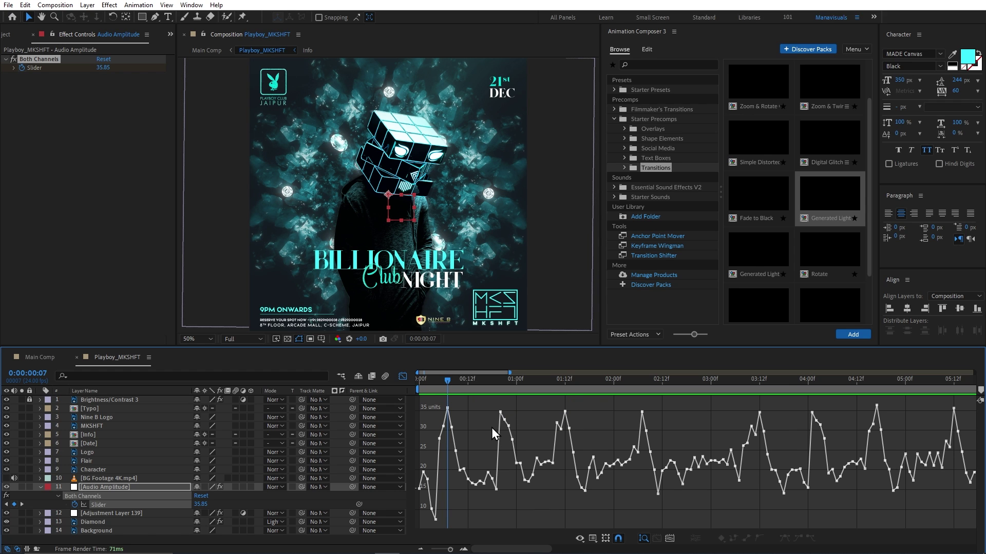
Link Adjustment Layer 139's Opacity by expression to the Audio Amplitude layer's Both Channels slider.
click(121, 513)
key(t)
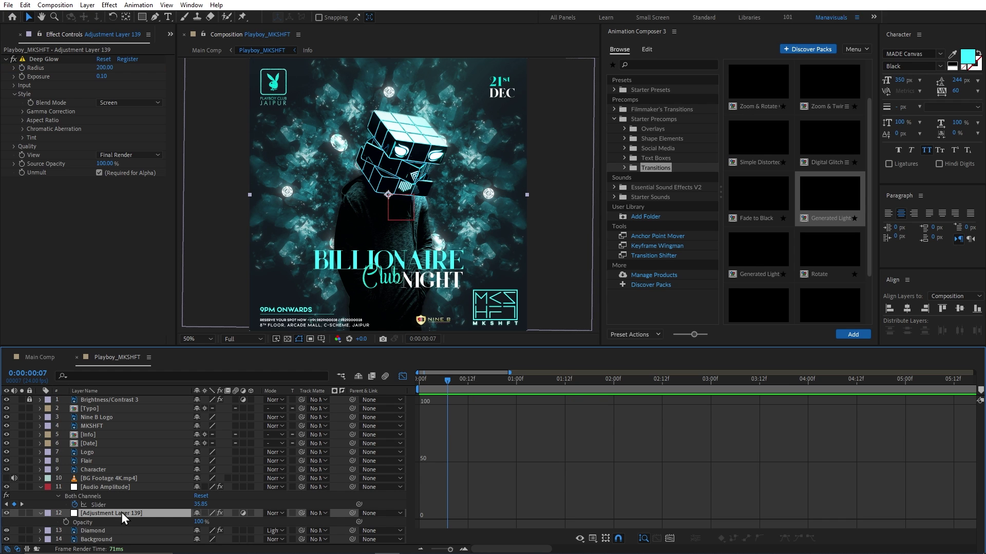
alt+click(64, 522)
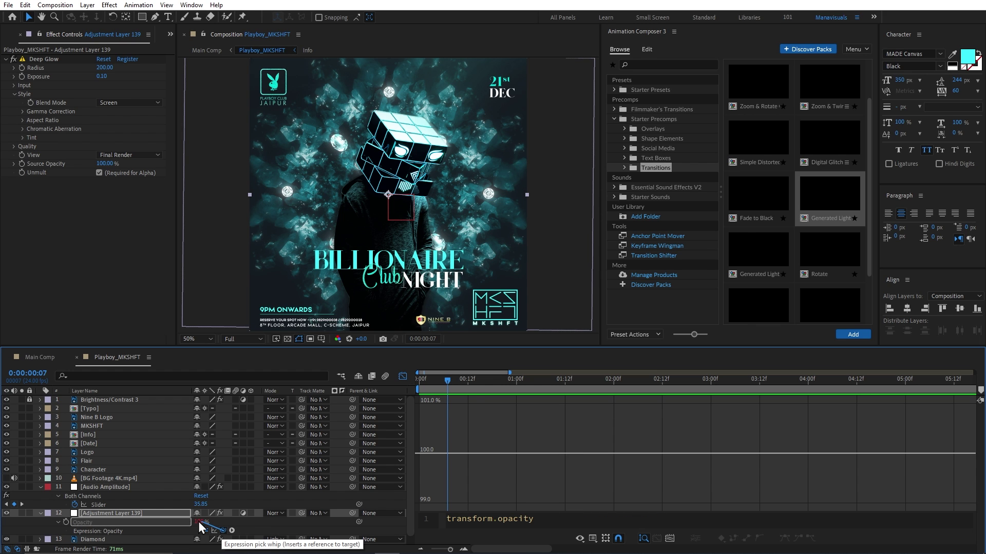
drag(198, 522, 133, 506)
click(435, 430)
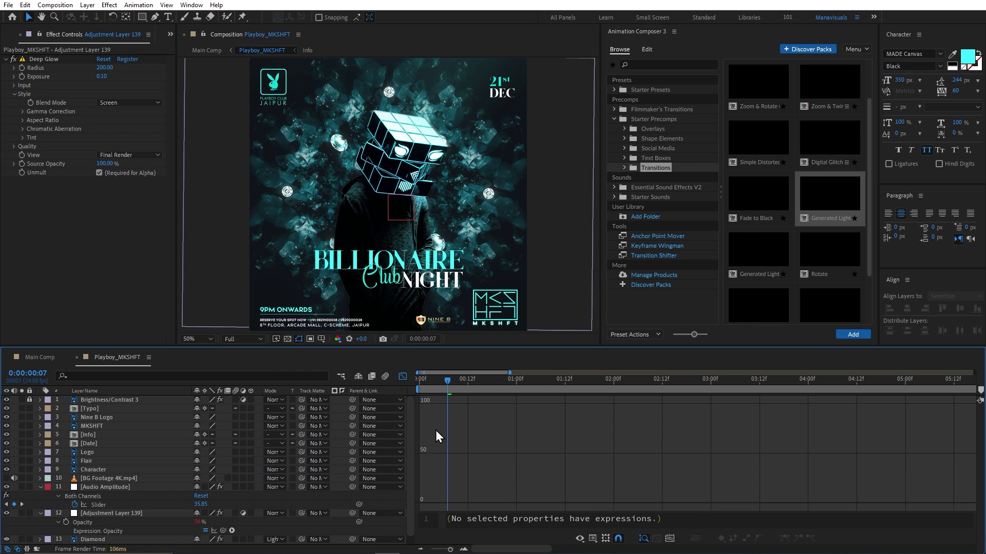
Leave the Graph Editor, play the comp from the start to check the audio-driven glow, and scrub to 0:00:00:22.
click(403, 377)
click(419, 381)
key(space)
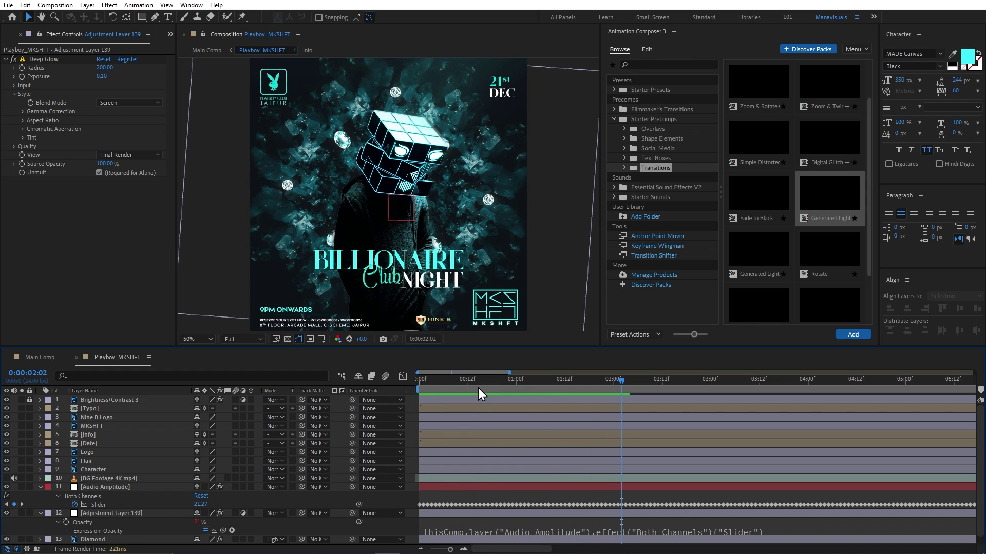
drag(479, 384, 509, 384)
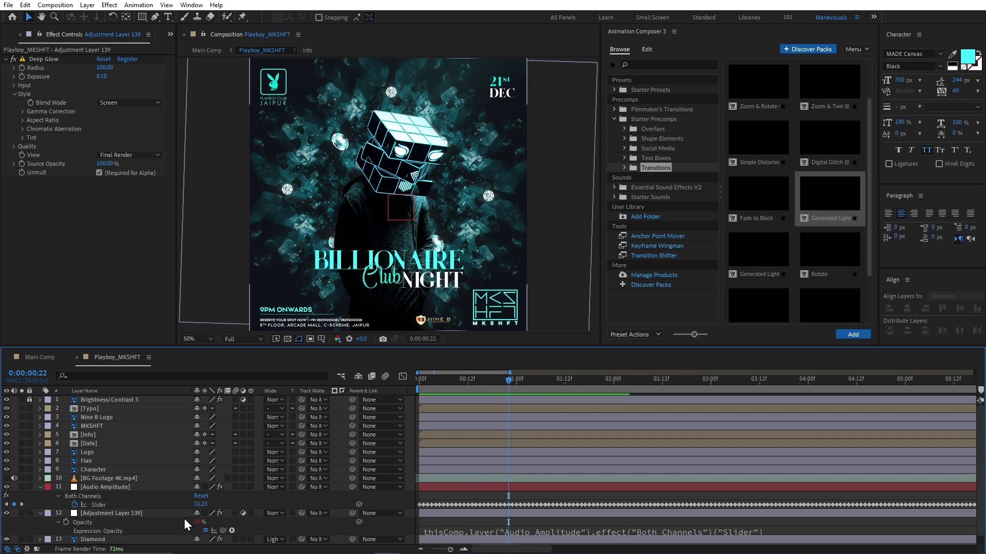
Show the Both Channels slider's graph in an enlarged timeline and go to the first peak at 0:00:00:07.
click(117, 504)
click(403, 377)
key(grave)
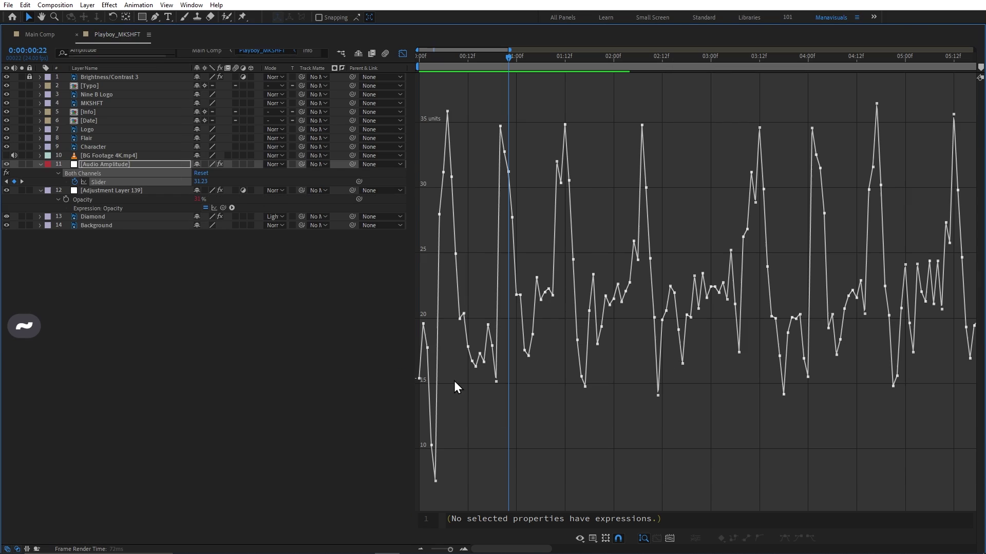
click(447, 57)
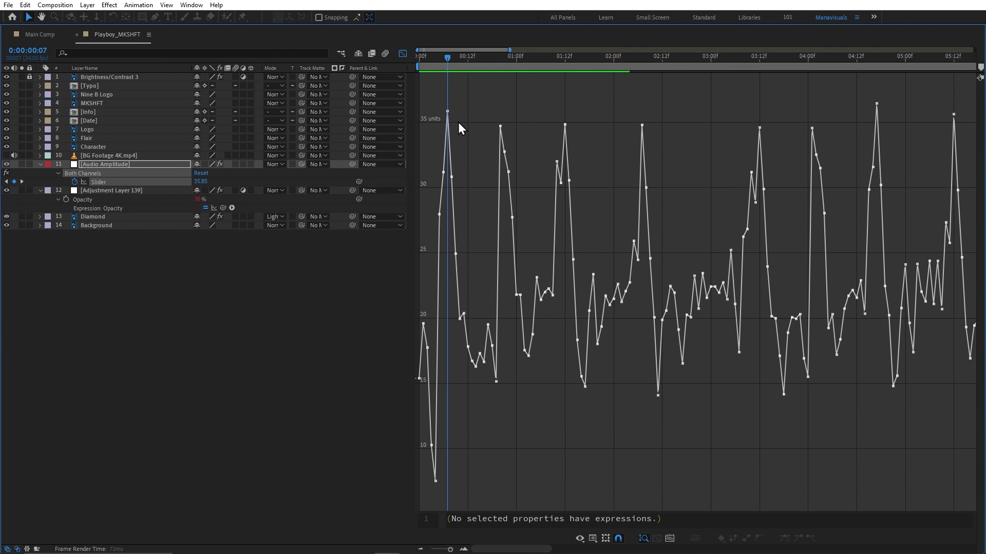
Add the expression ease(value,20,35,0,100) to the Audio Amplitude layer's Both Channels slider.
alt+click(75, 182)
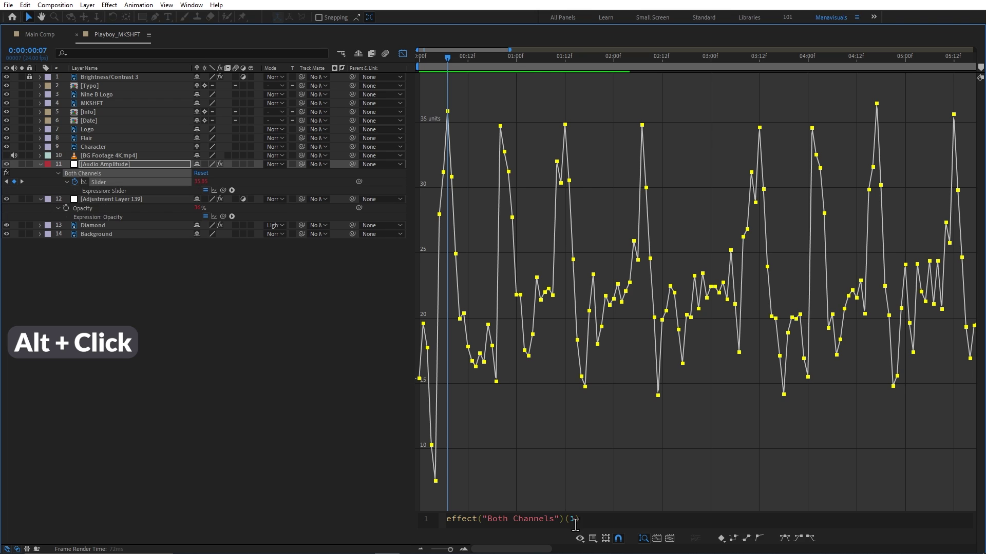
text(ease(valu)
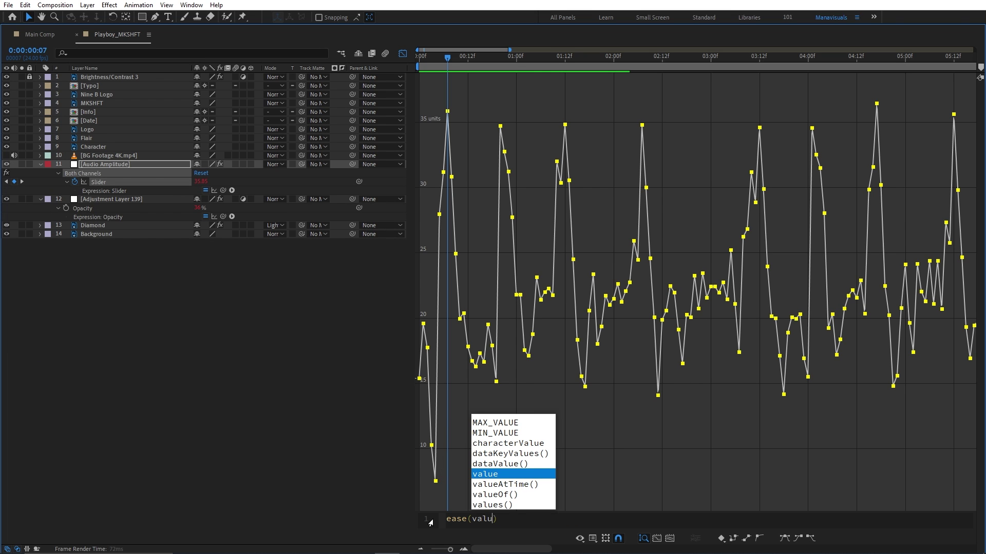
text(e,0,0,0,0)
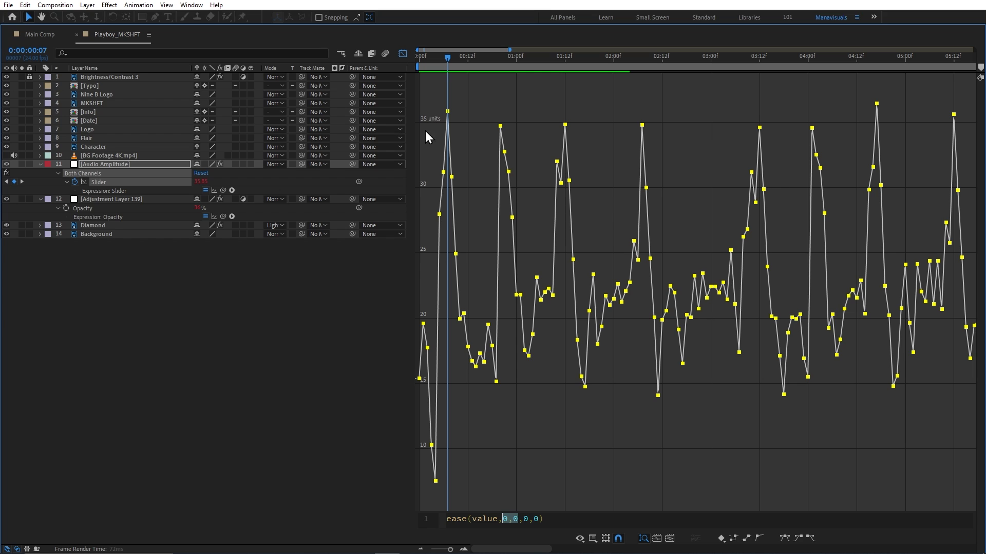
click(509, 519)
key(BackSpace)
text(20)
click(526, 521)
key(BackSpace)
key(Right)
text(10)
click(576, 474)
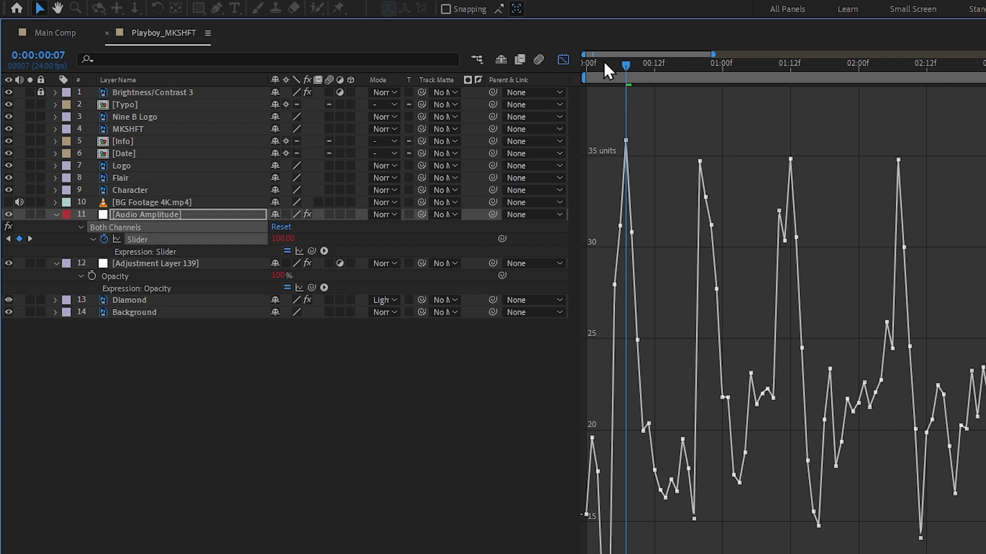
Play the comp from the start to check the remapped glow, then return to 0:00:00:00.
drag(604, 61, 595, 70)
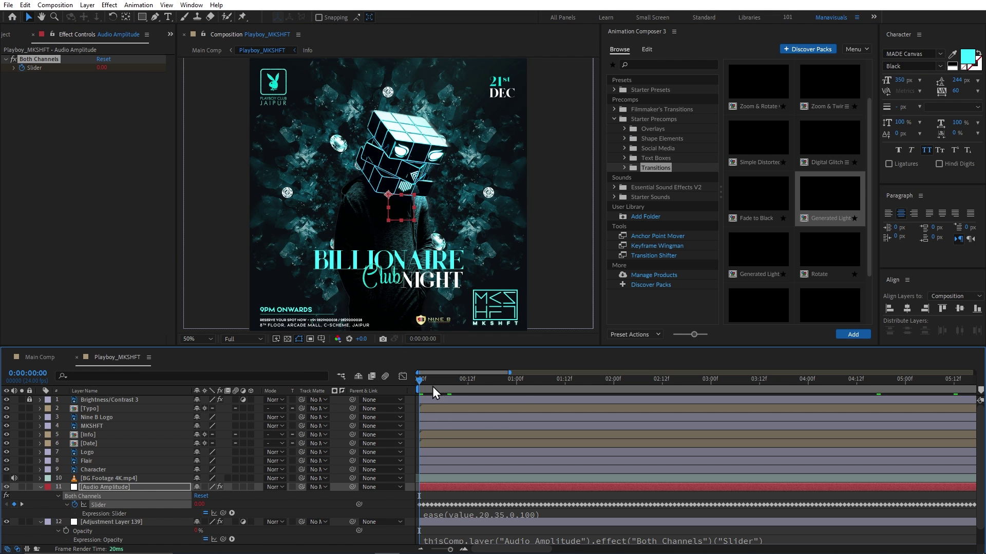
key(space)
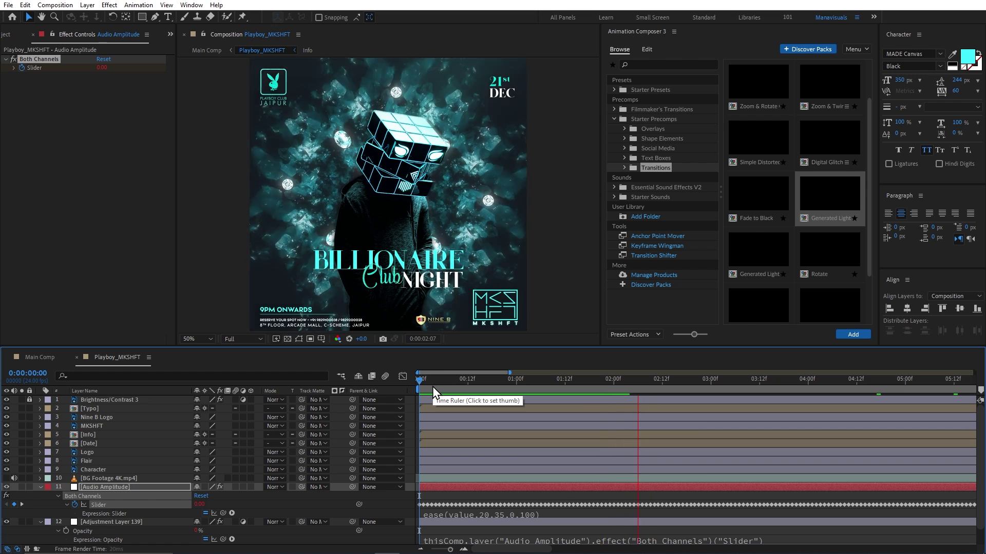
key(space)
click(436, 384)
drag(435, 384, 417, 383)
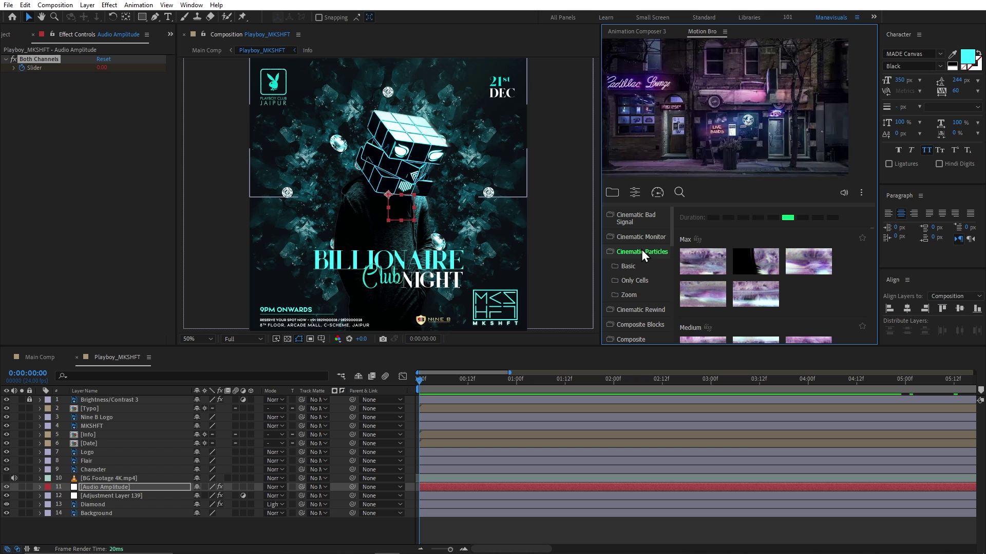
Browse the Only Cells presets of Cinematic Particles in Motion Bro and choose one from Only Cells Max.
click(640, 282)
mouse_move(755, 297)
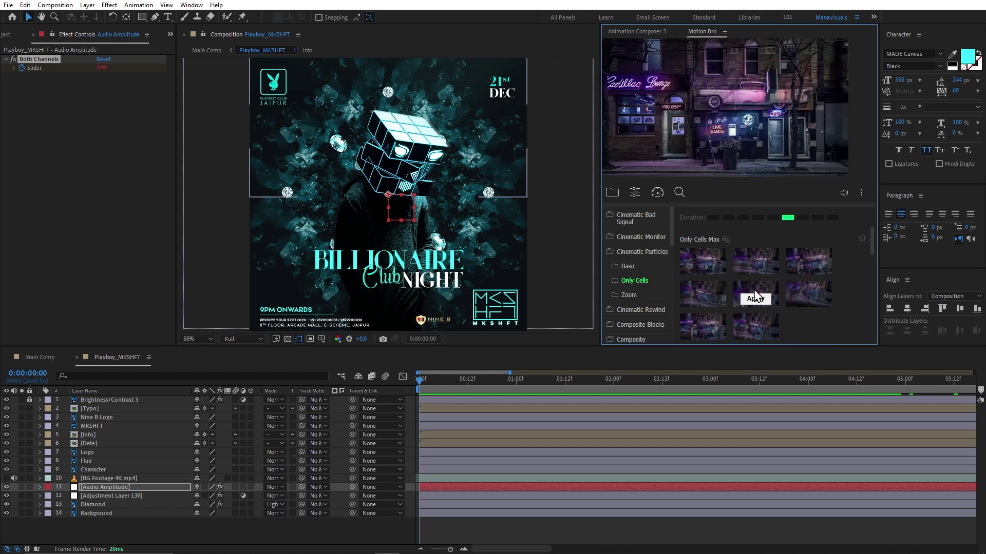
mouse_move(768, 264)
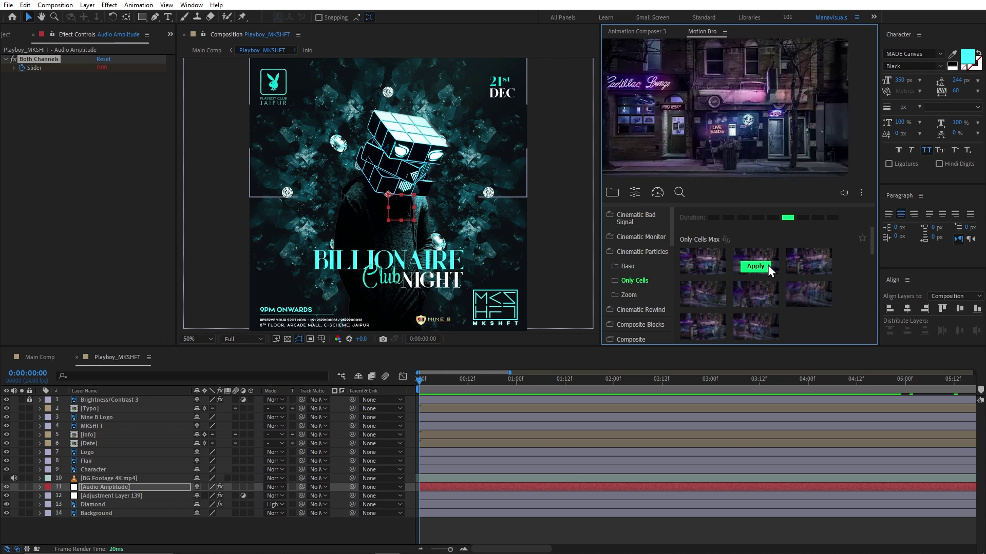